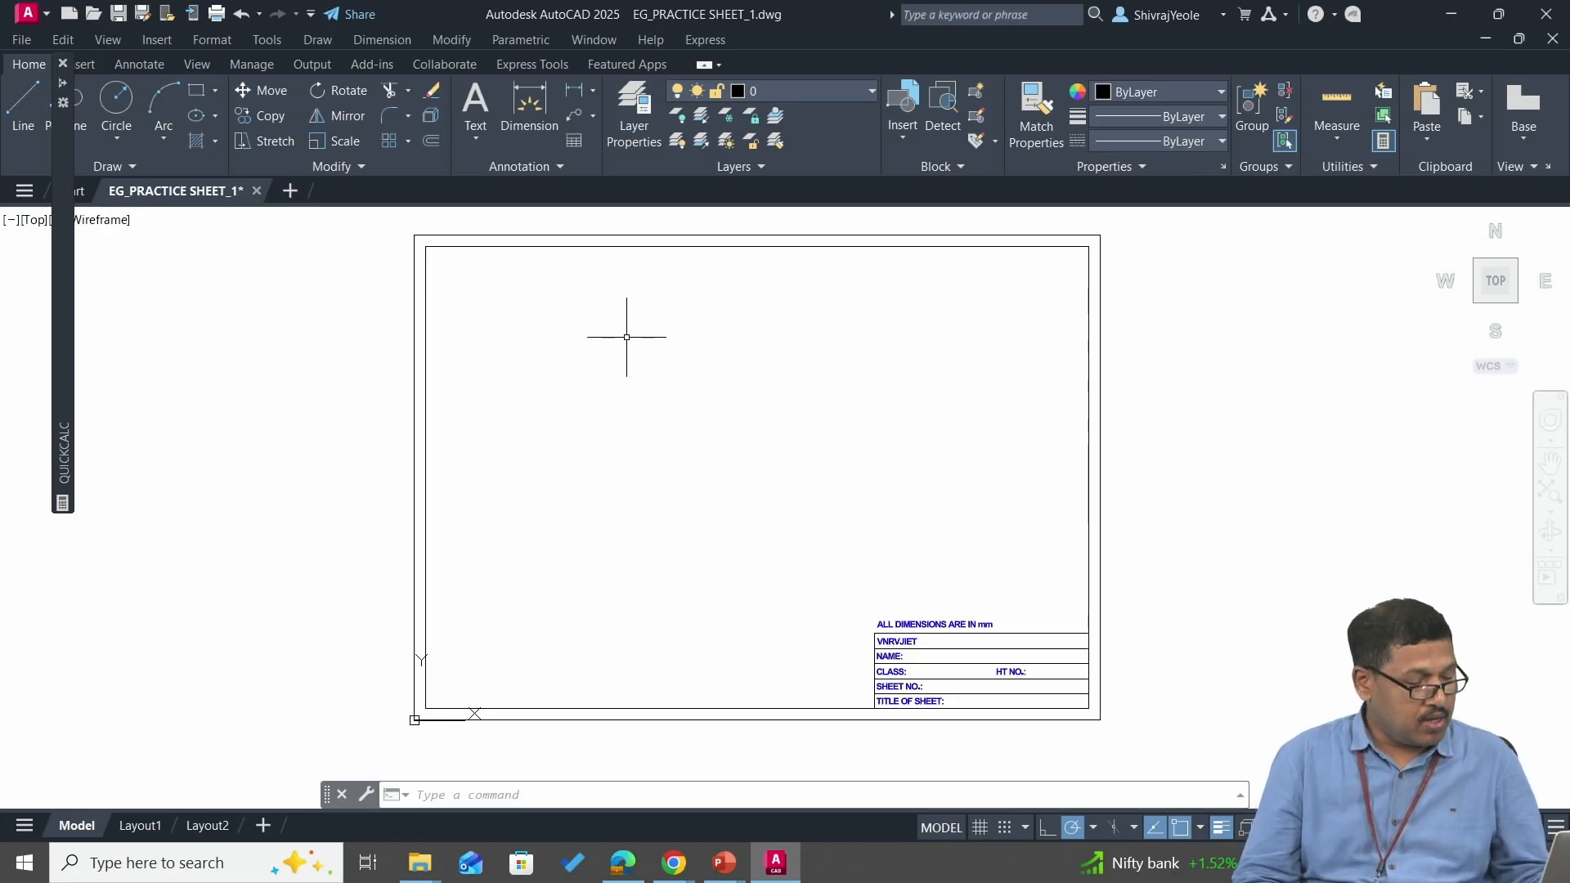
# - Draw a horizontal line about 231 mm long across the middle of the sheet
pyautogui.write('line')
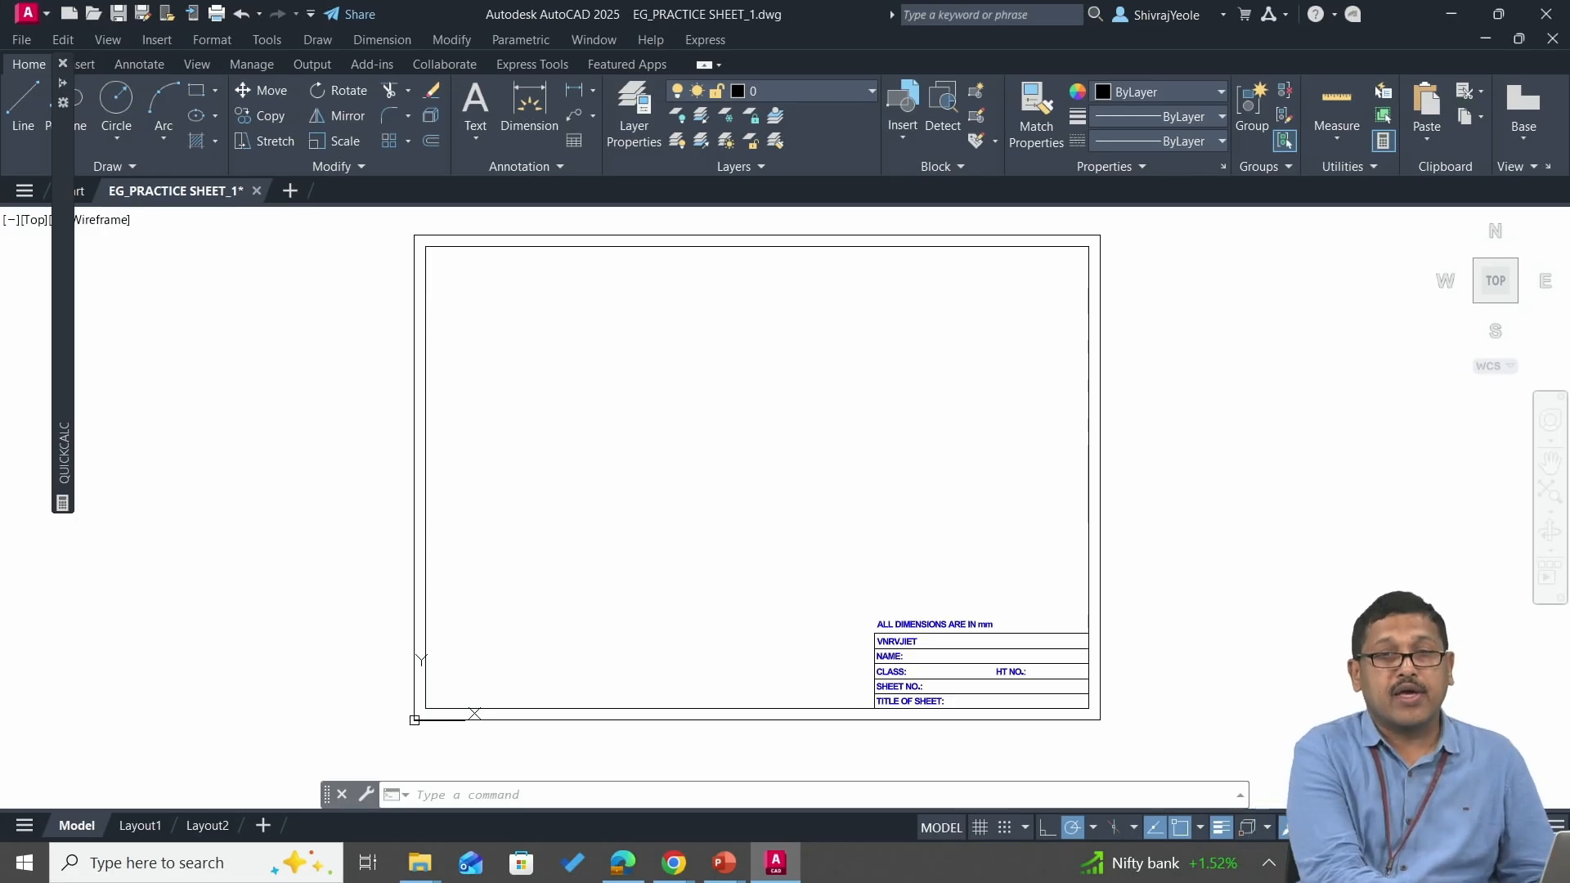
pyautogui.press('Return')
pyautogui.click(585, 409)
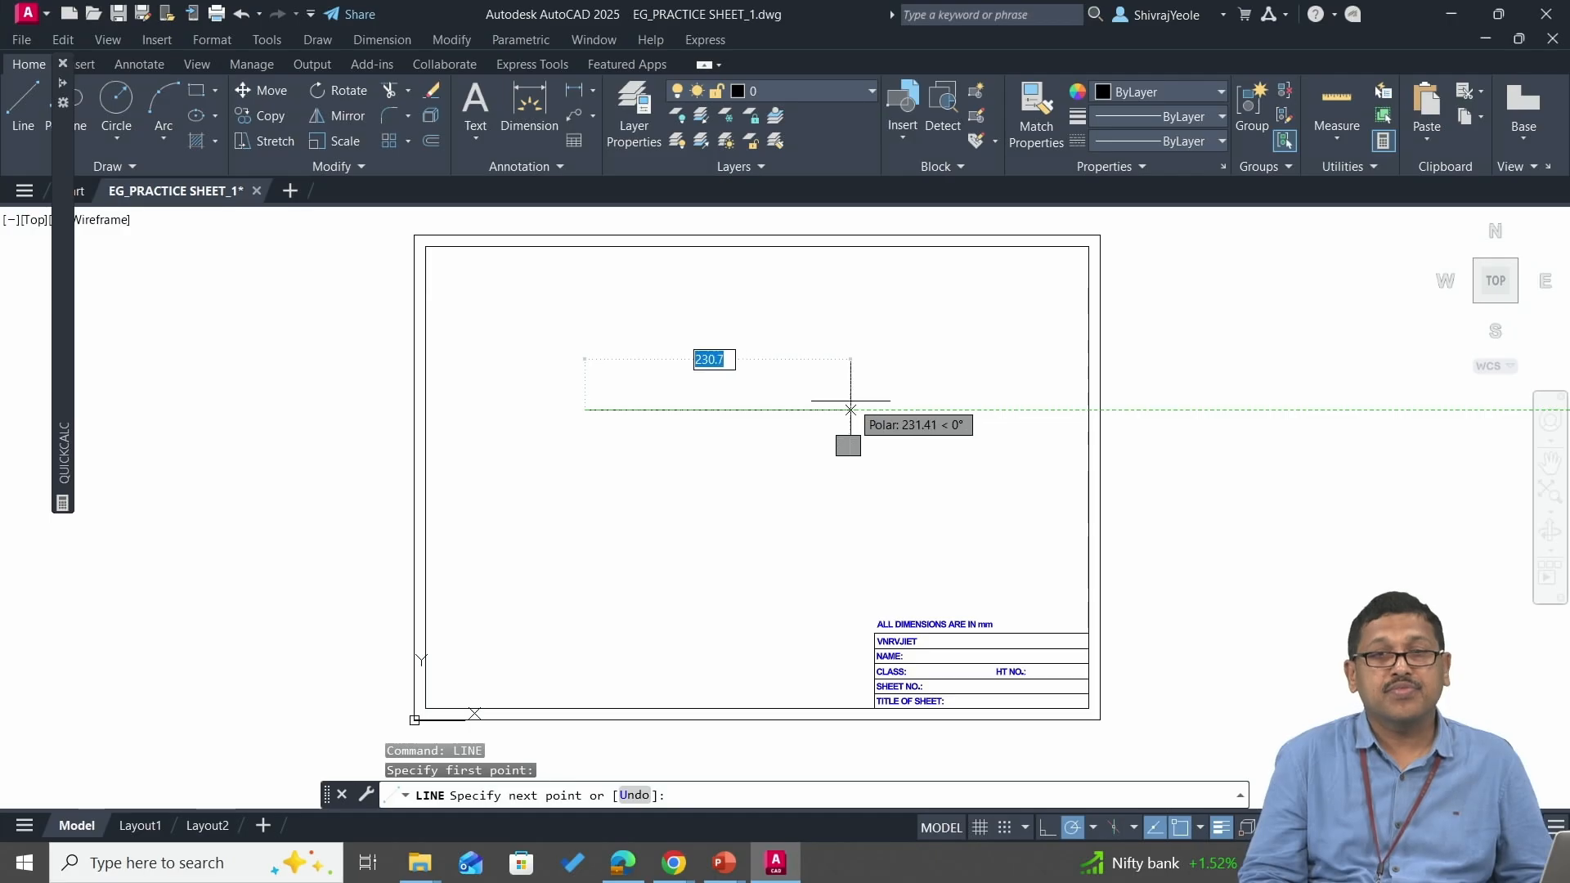
pyautogui.click(852, 409)
pyautogui.press('Return')
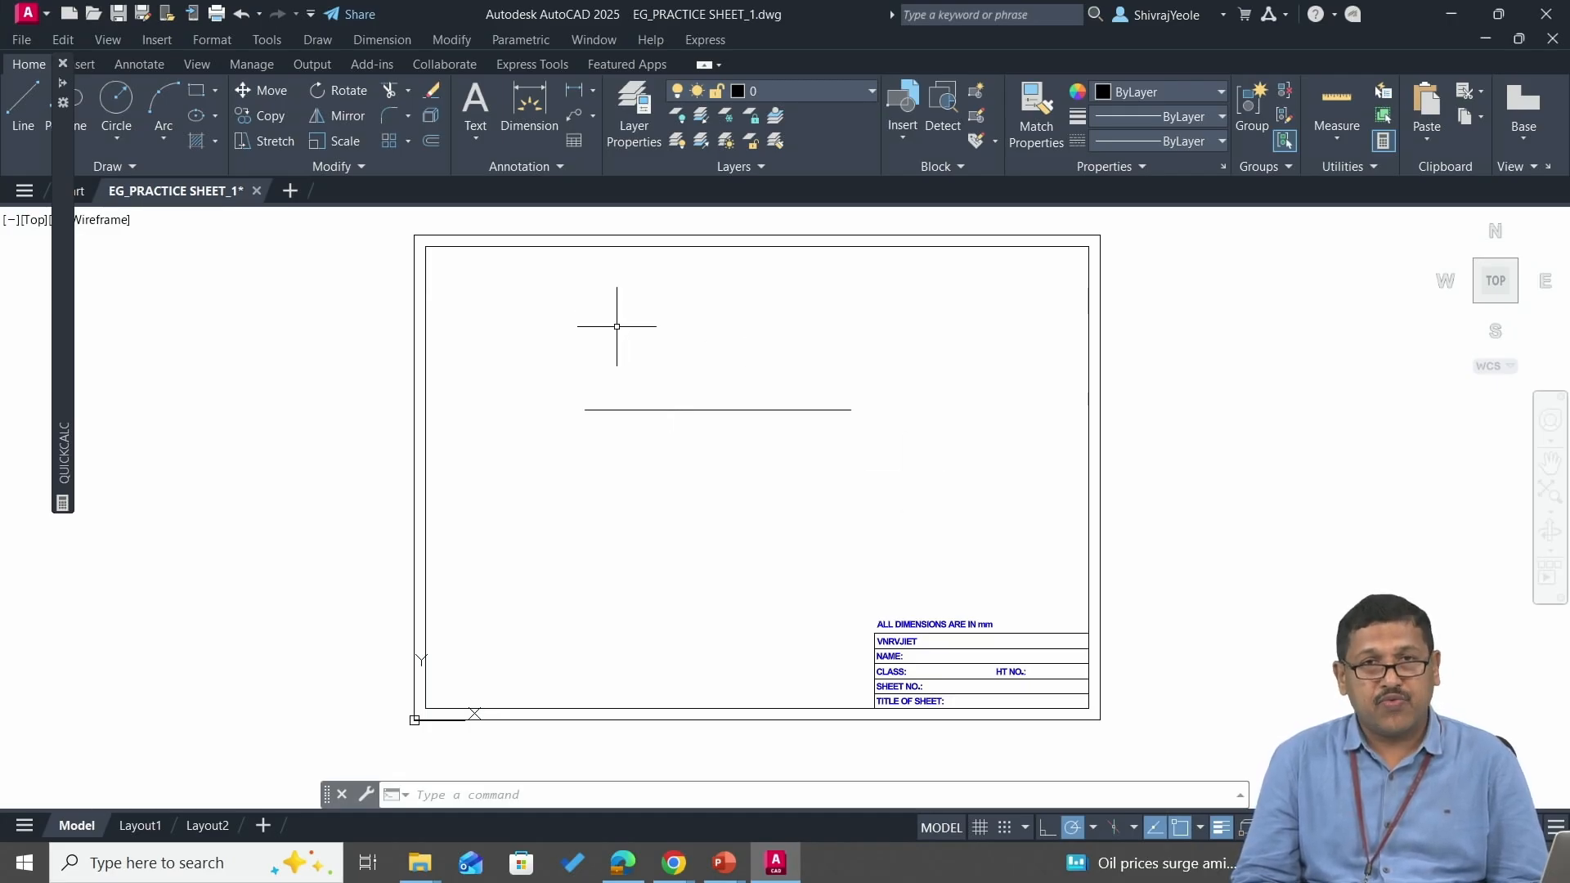
# - Restrict the running object snap modes to Endpoint and Midpoint only in the drafting settings
pyautogui.write('ONsnap')
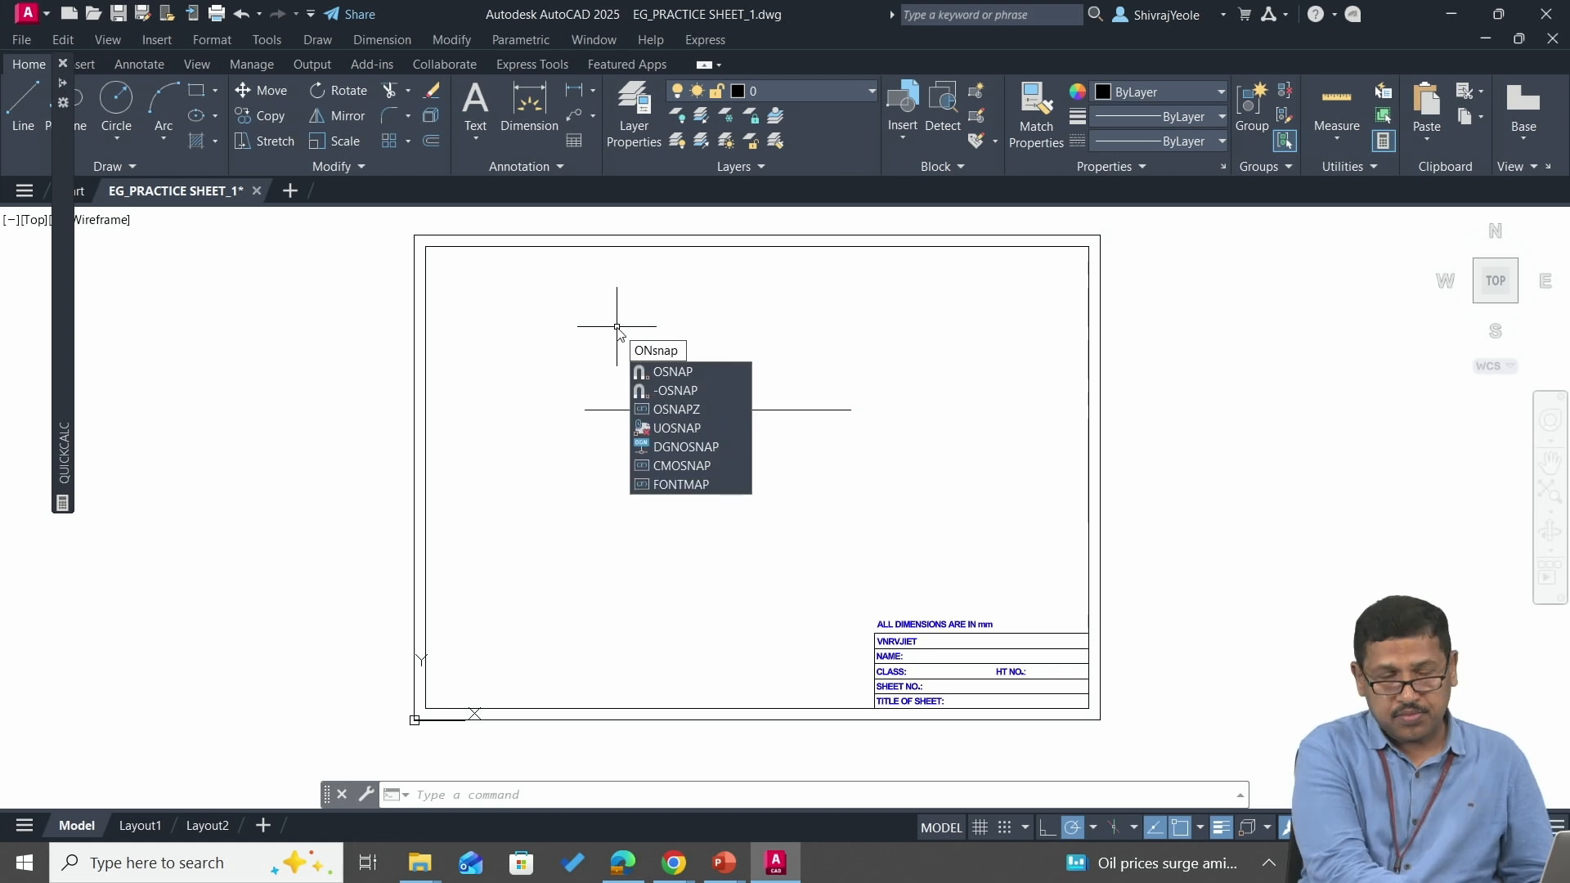
pyautogui.press('Return')
pyautogui.write('os')
pyautogui.press('Return')
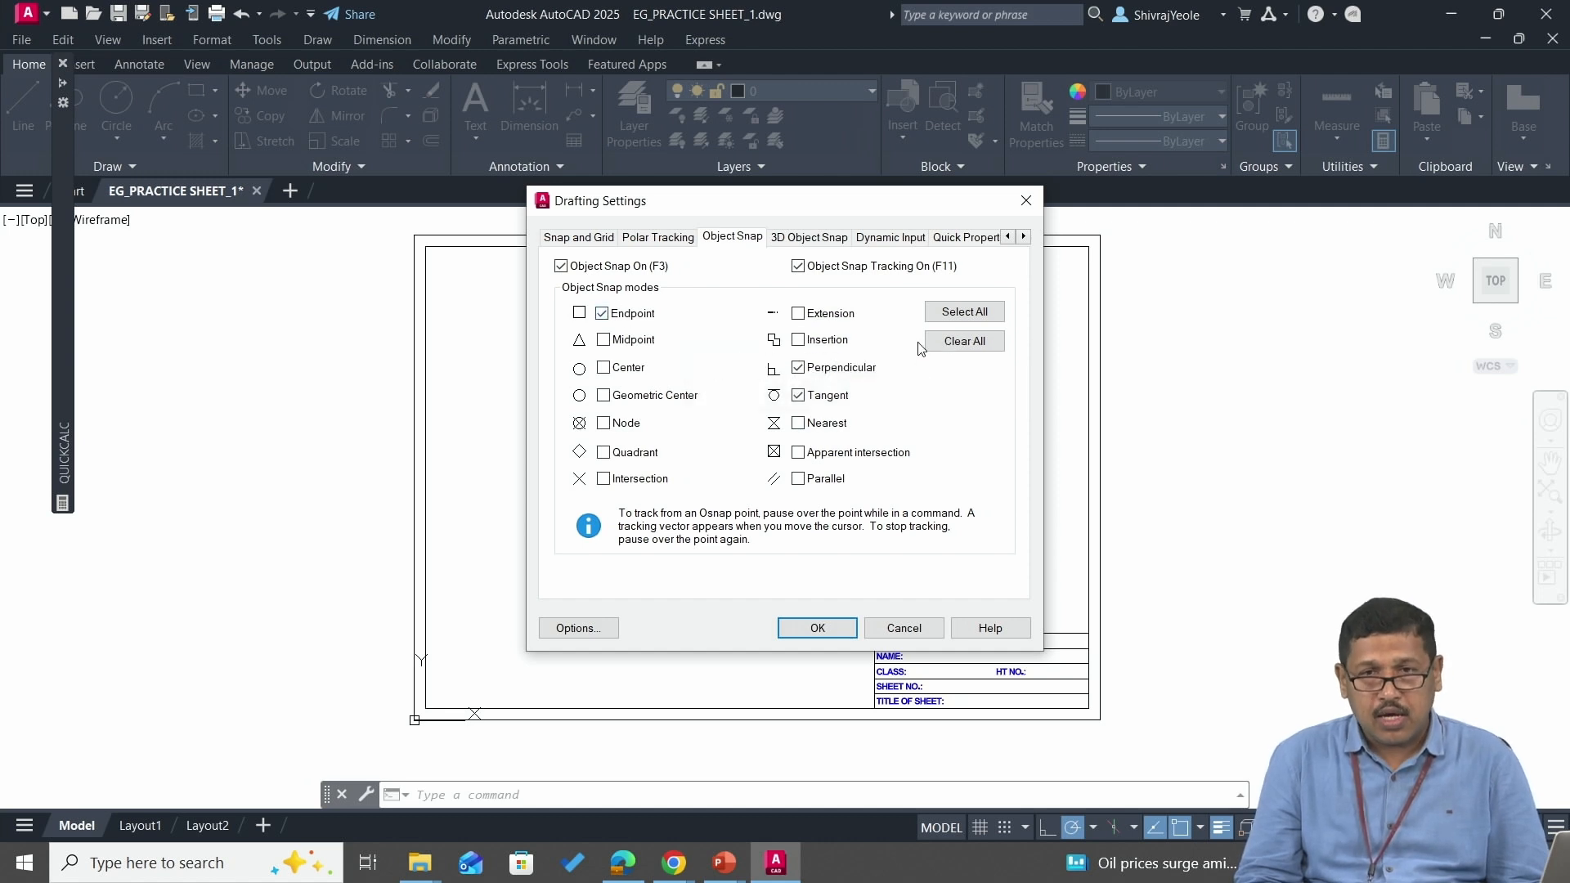
pyautogui.click(964, 314)
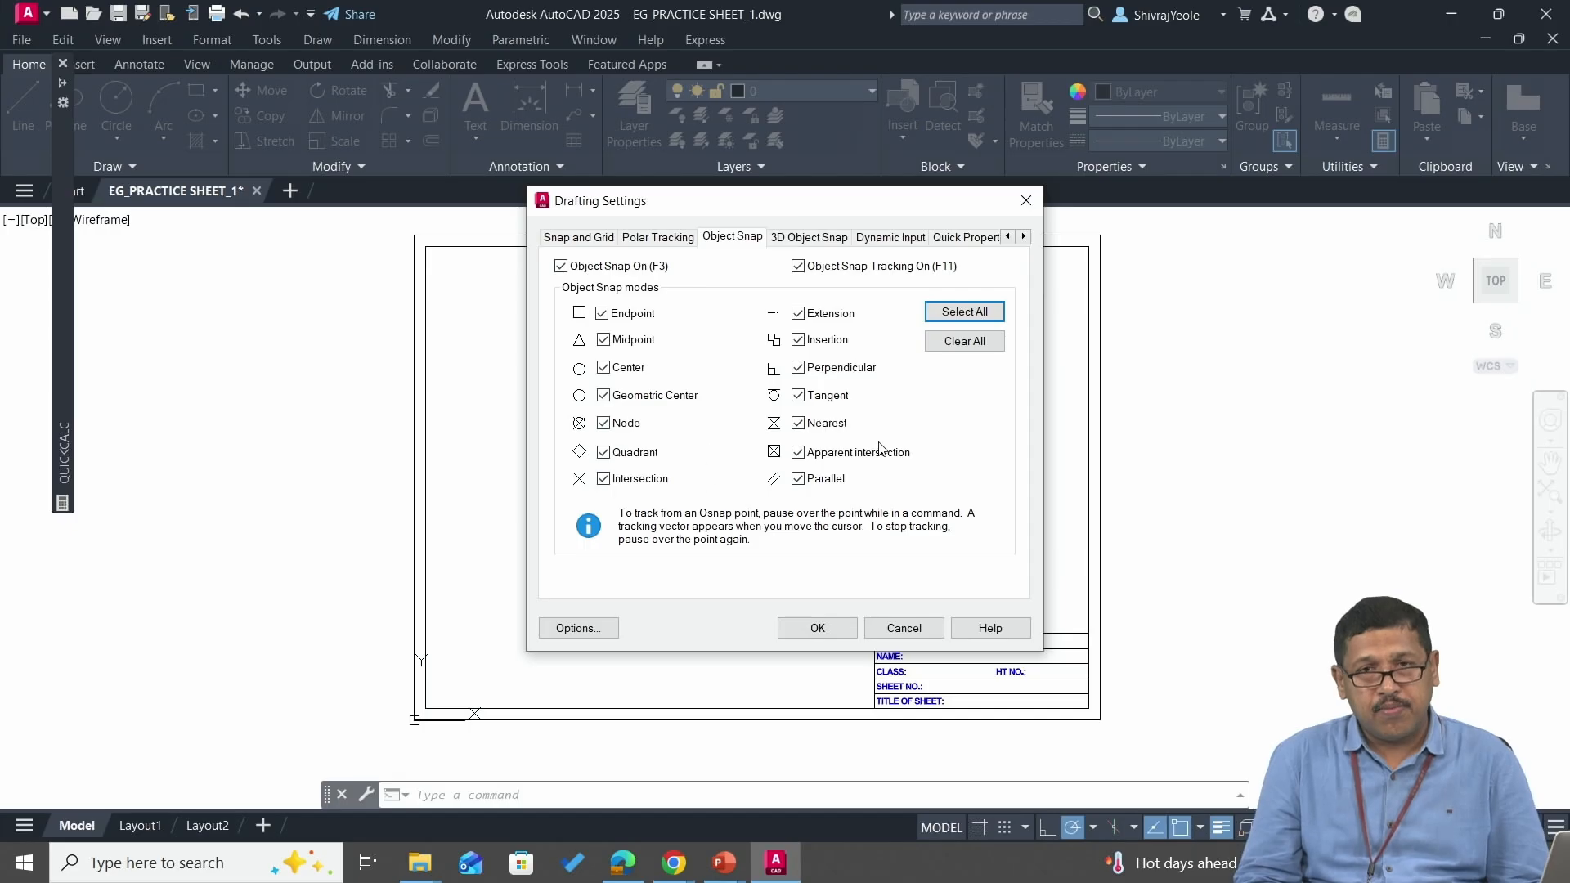
pyautogui.click(967, 347)
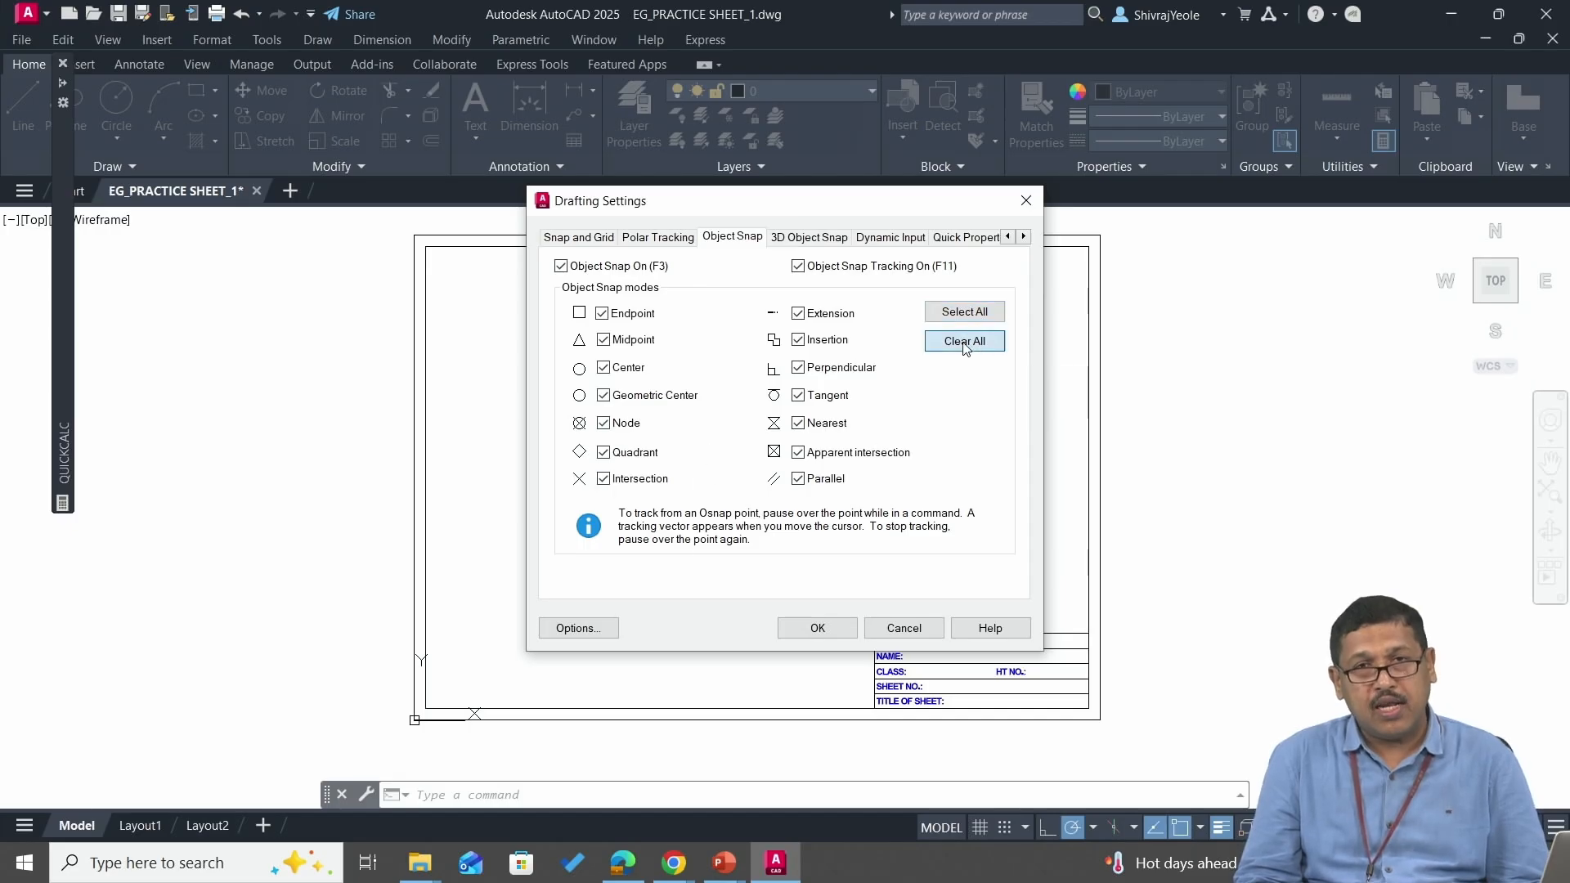
pyautogui.click(613, 315)
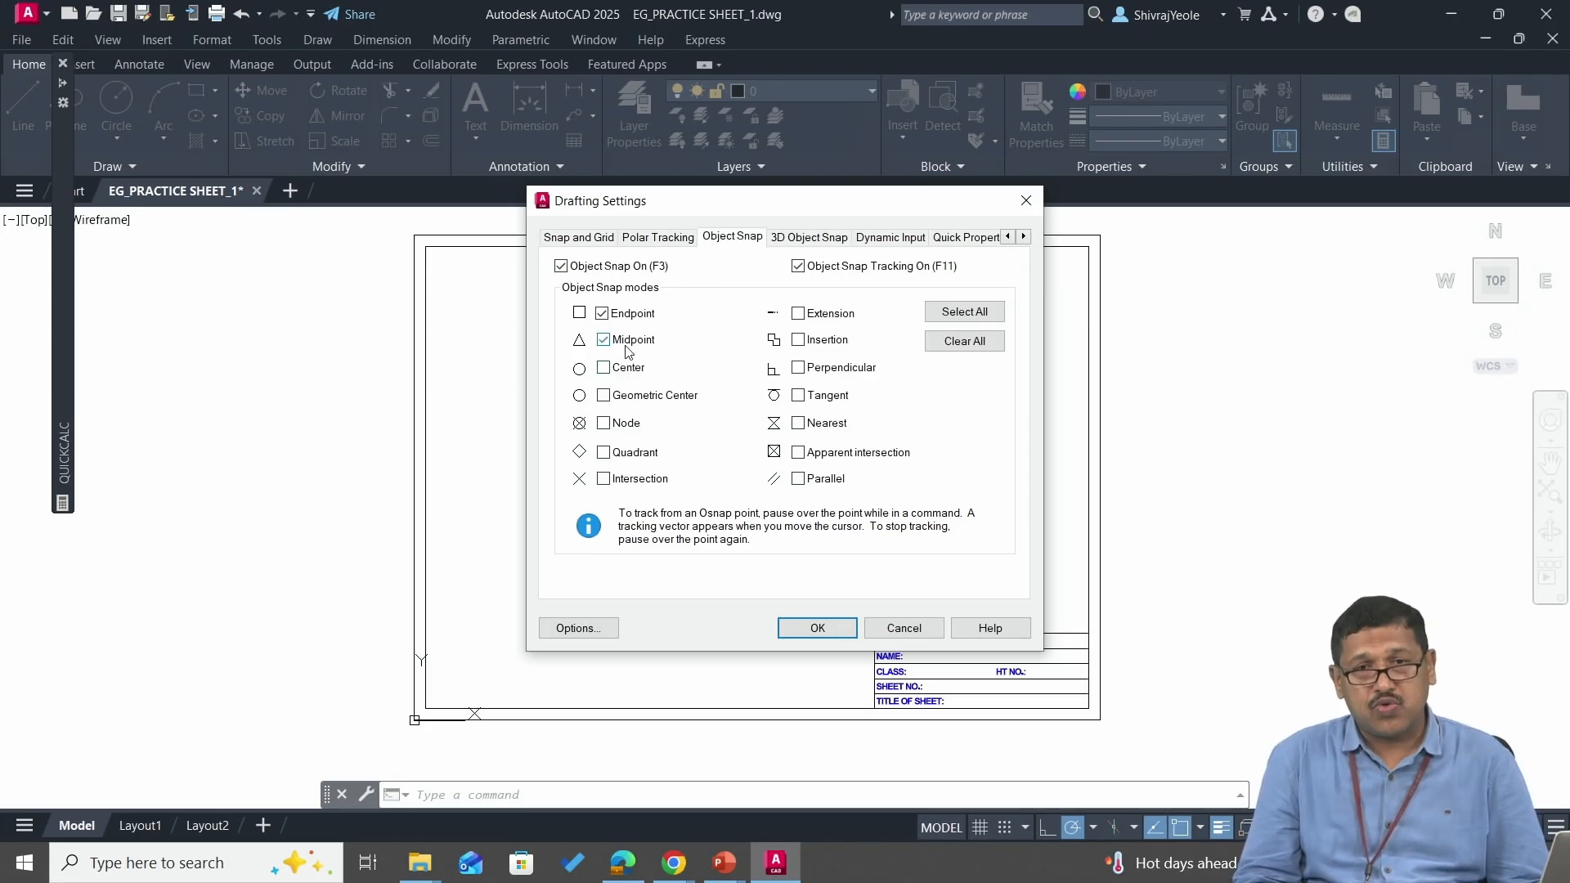
pyautogui.click(629, 340)
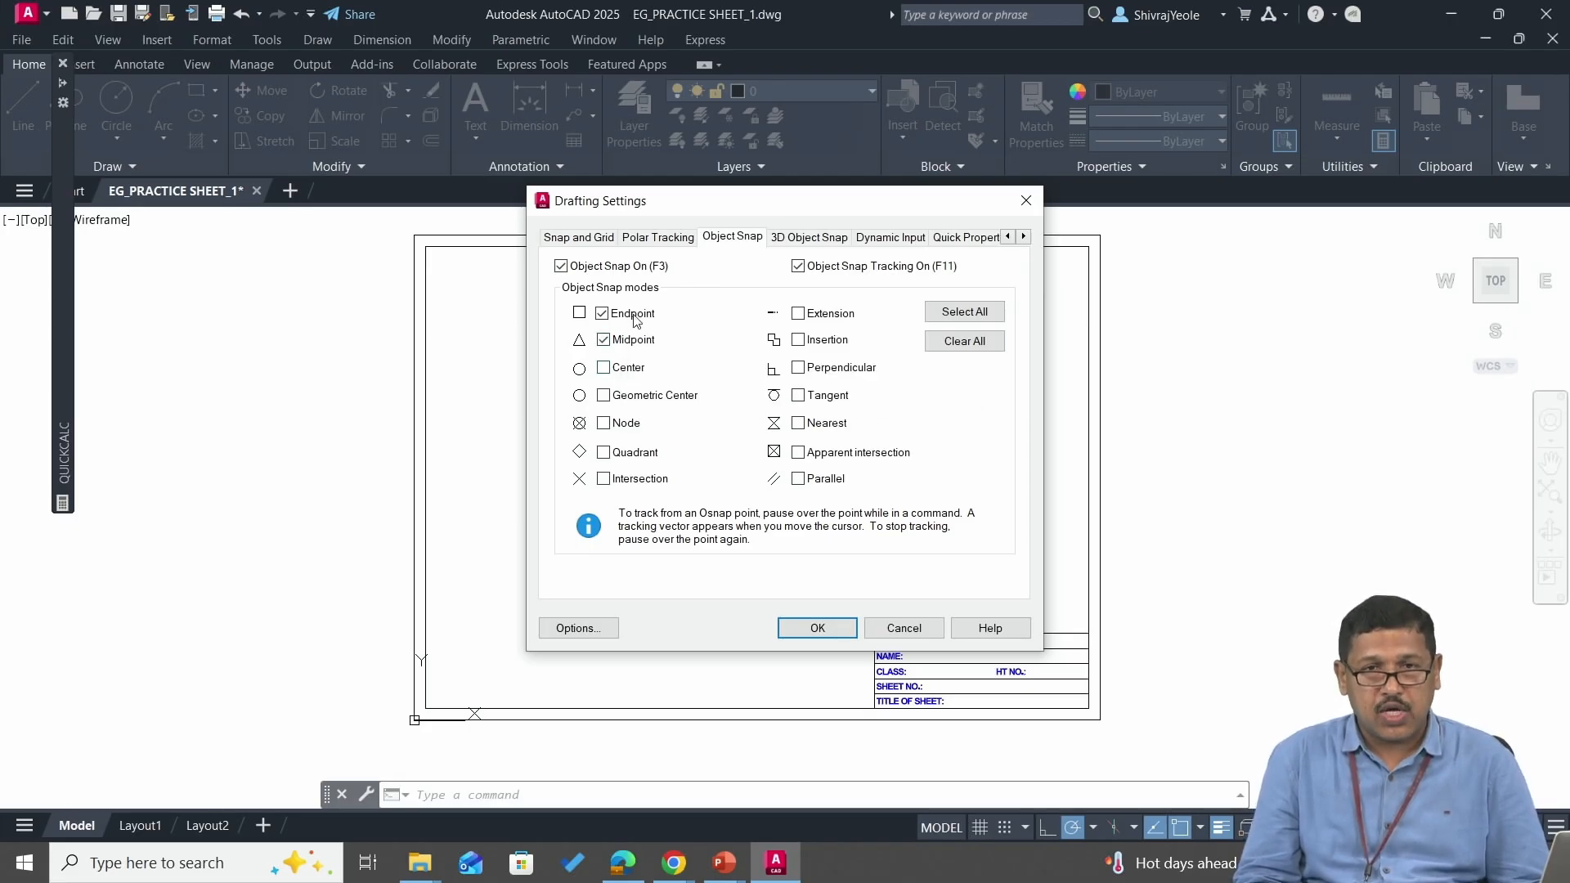
pyautogui.click(817, 628)
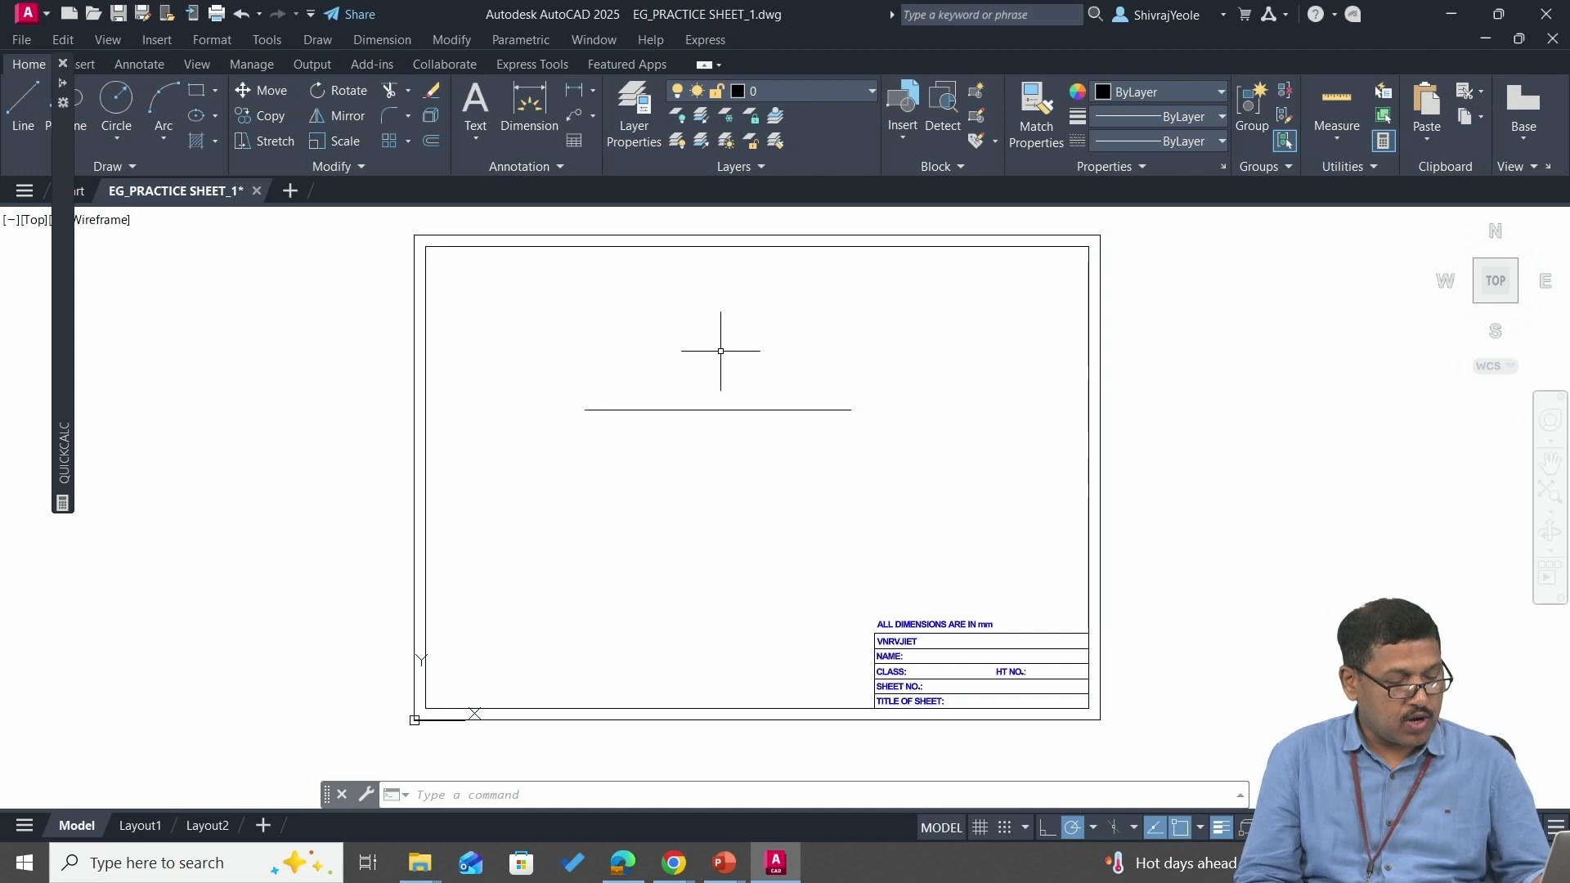
# - Draw three connected freehand line segments starting from the left endpoint of the horizontal line
pyautogui.write('L')
pyautogui.press('Return')
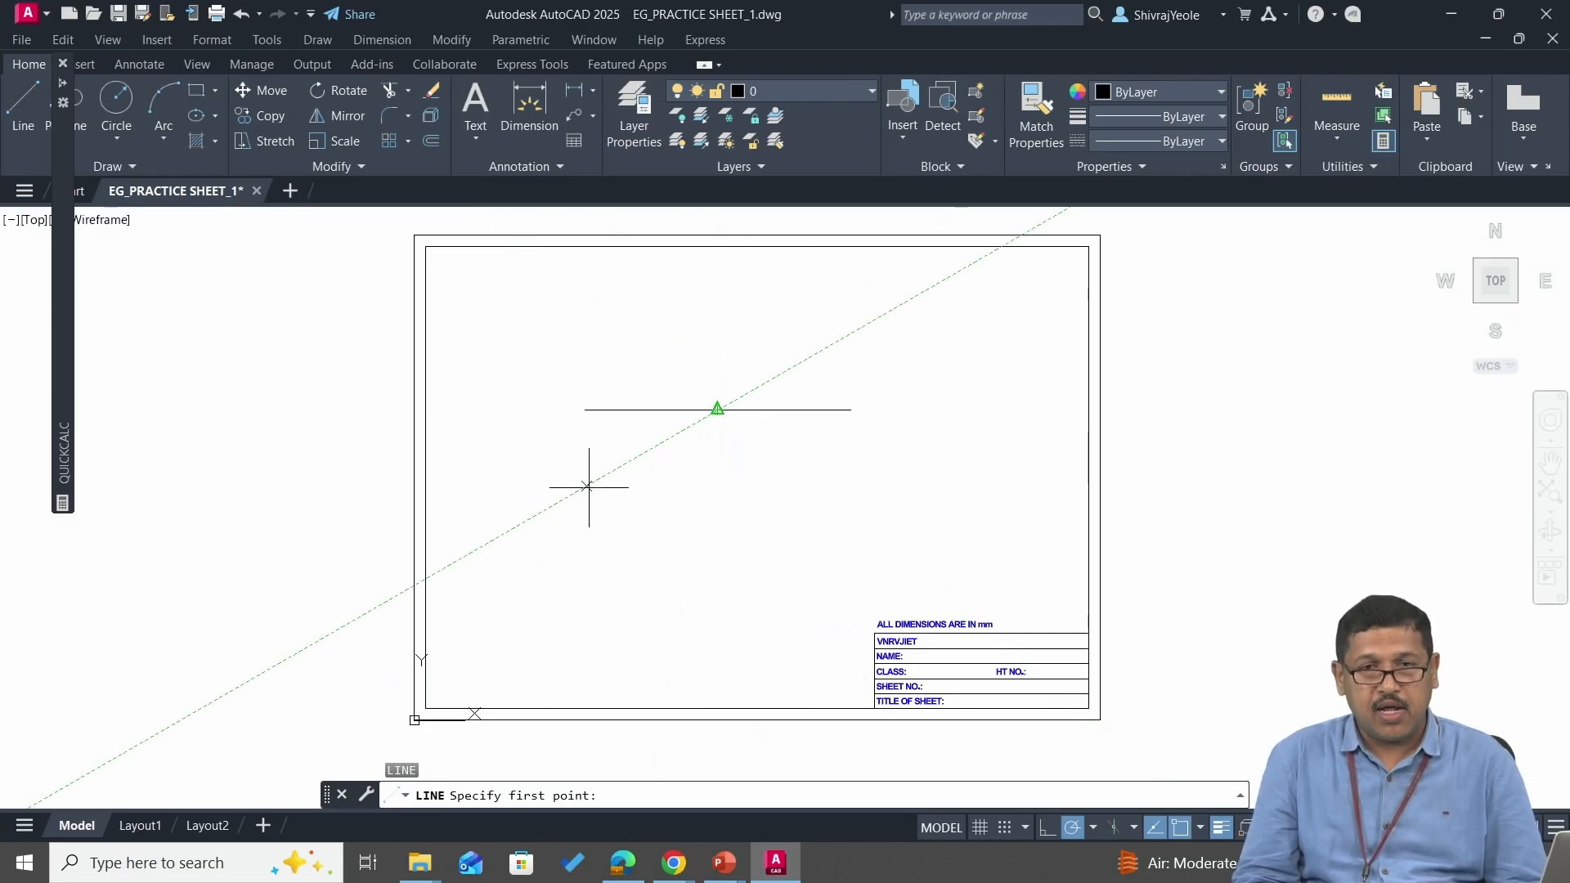
pyautogui.click(585, 410)
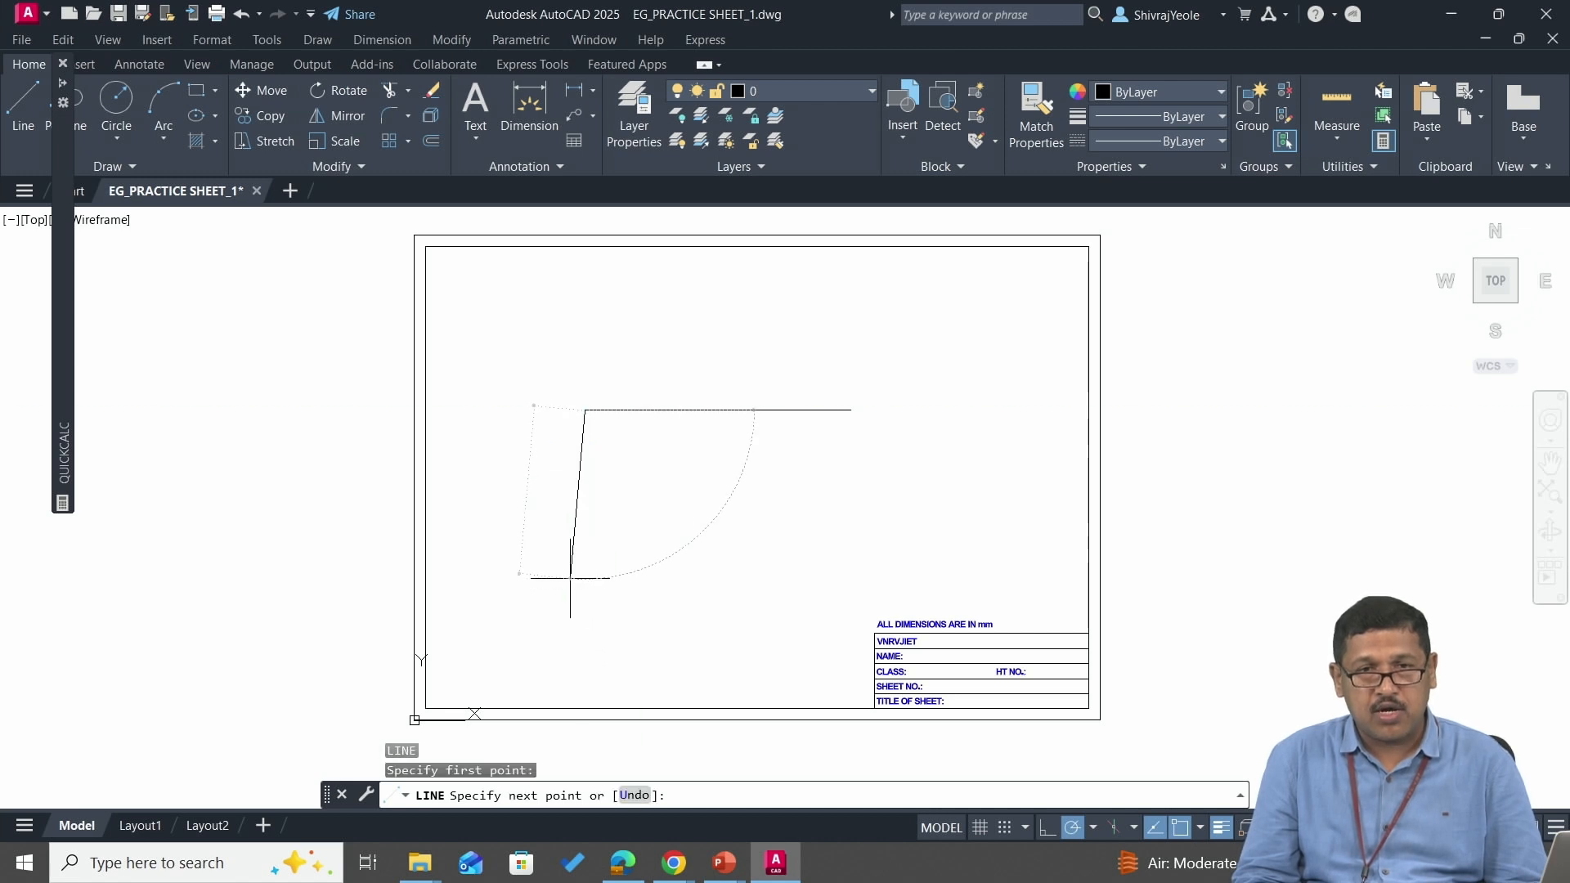
pyautogui.click(570, 577)
pyautogui.click(540, 406)
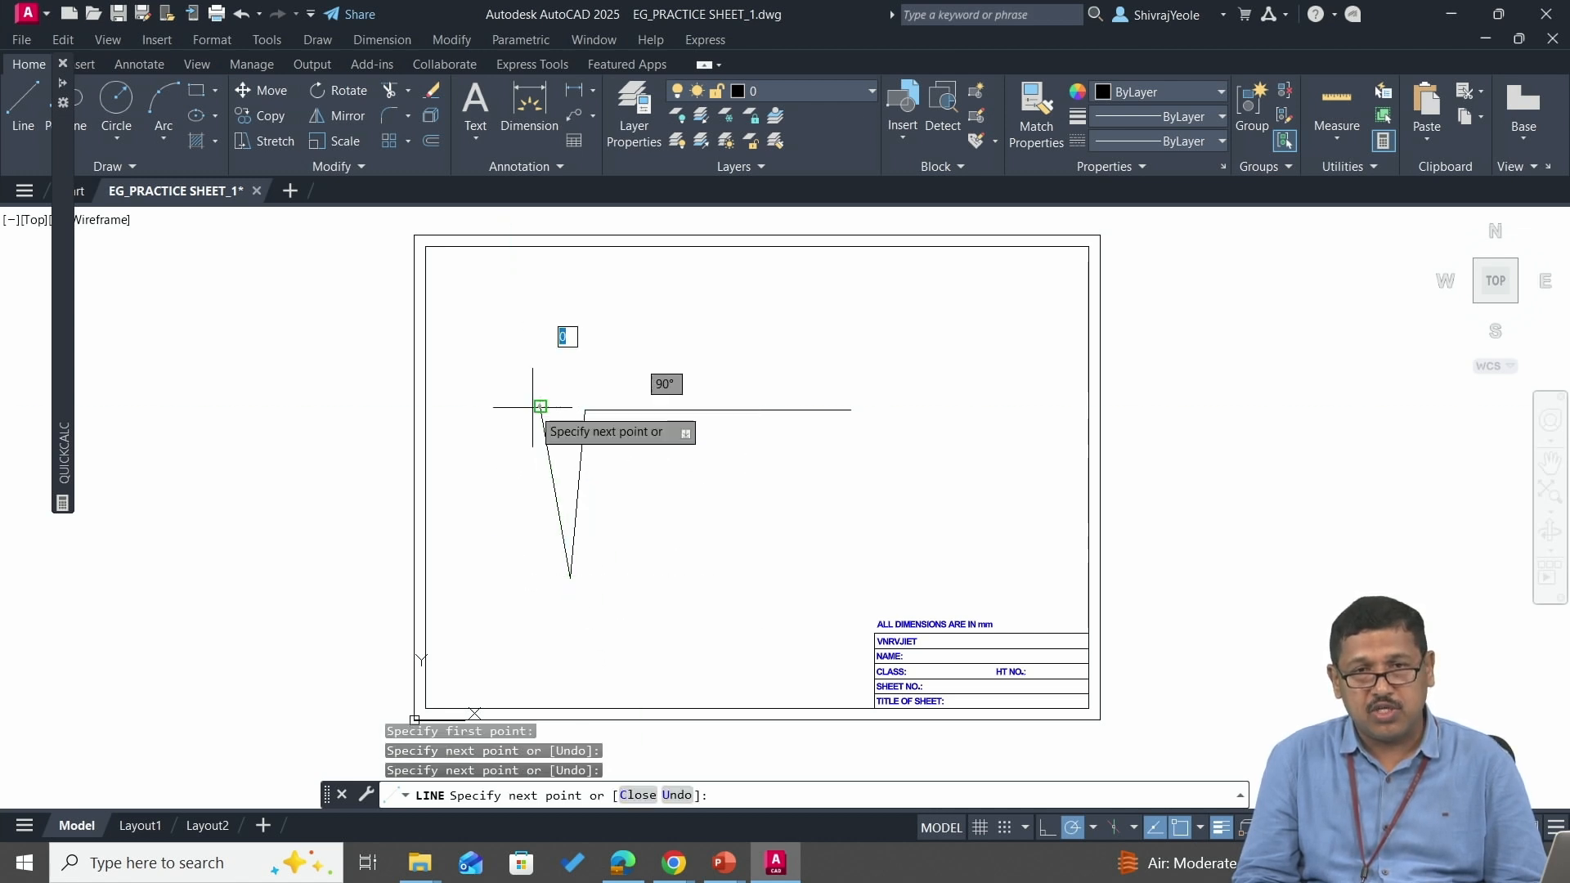
pyautogui.click(705, 346)
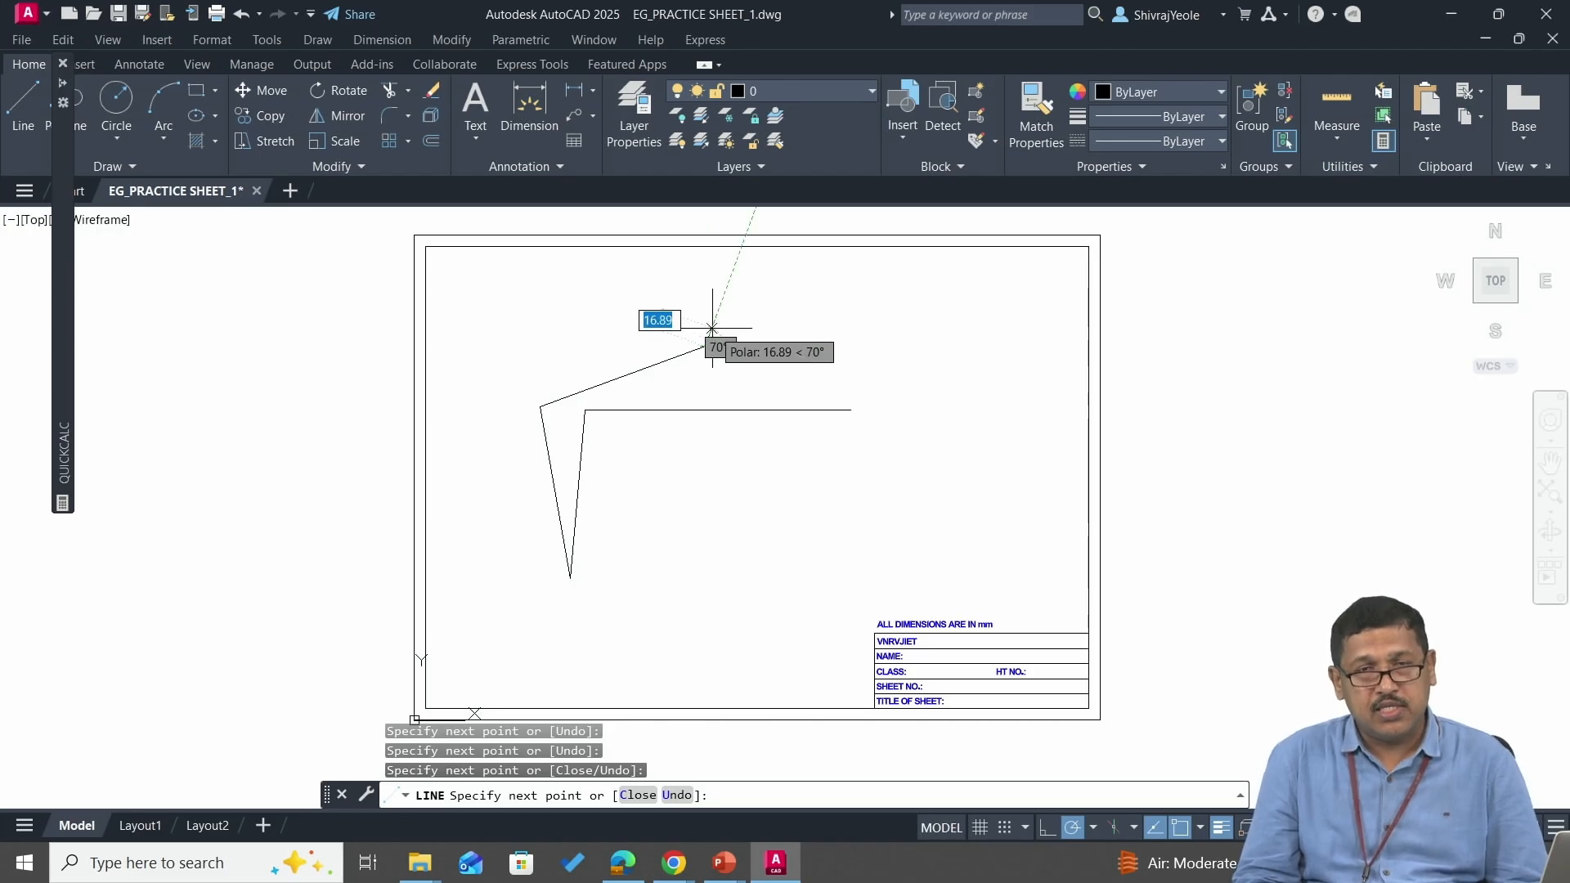
pyautogui.press('Escape')
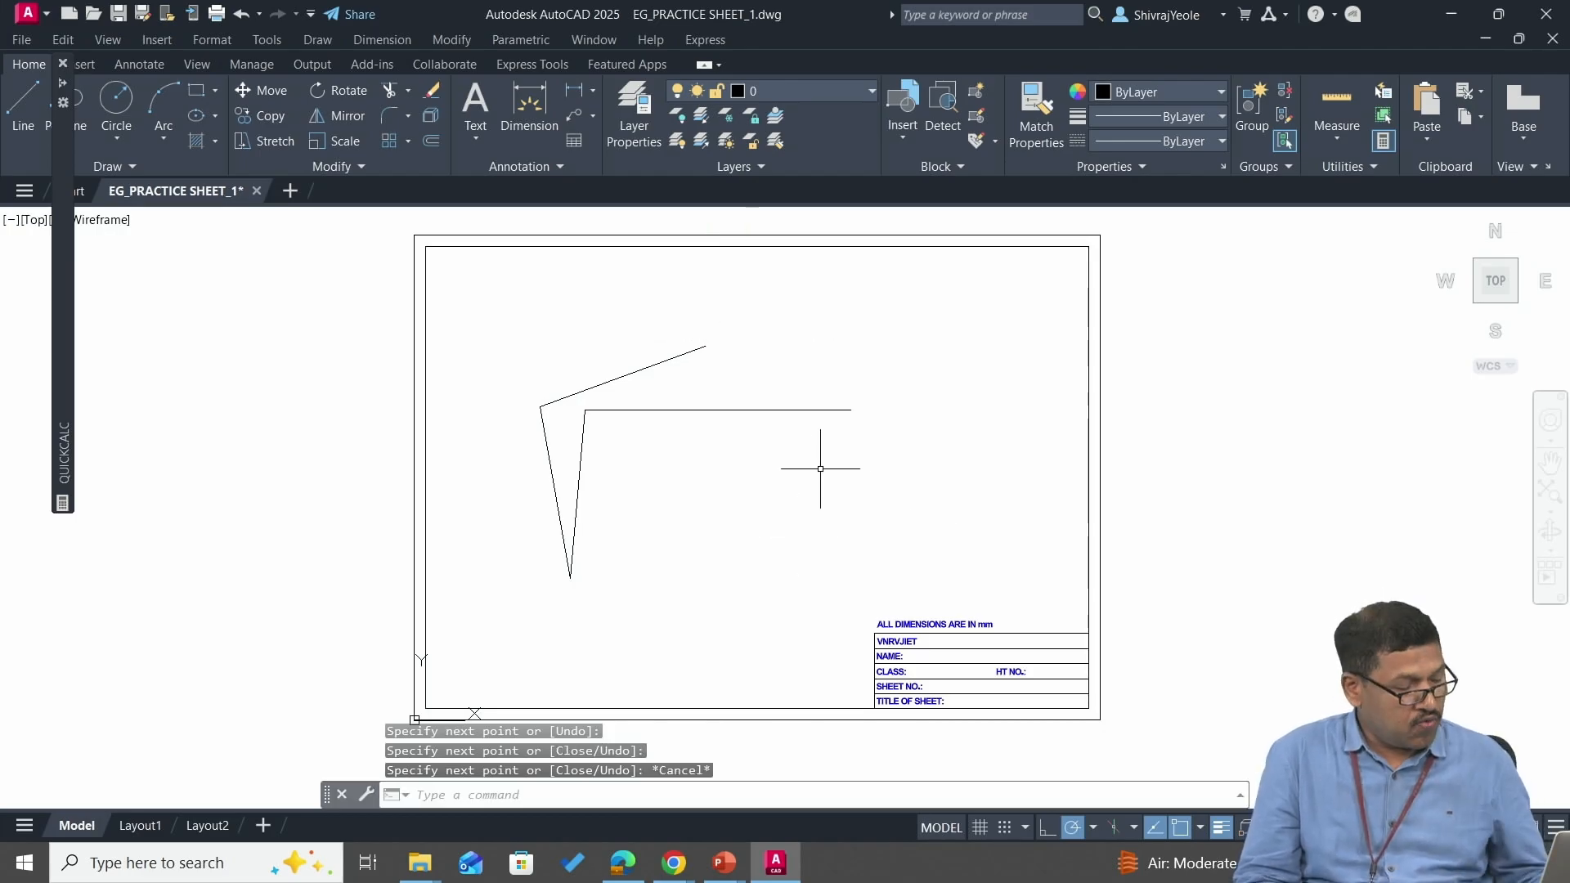
# - Draw a freehand circle below the right half of the horizontal line
pyautogui.write('c')
pyautogui.press('Return')
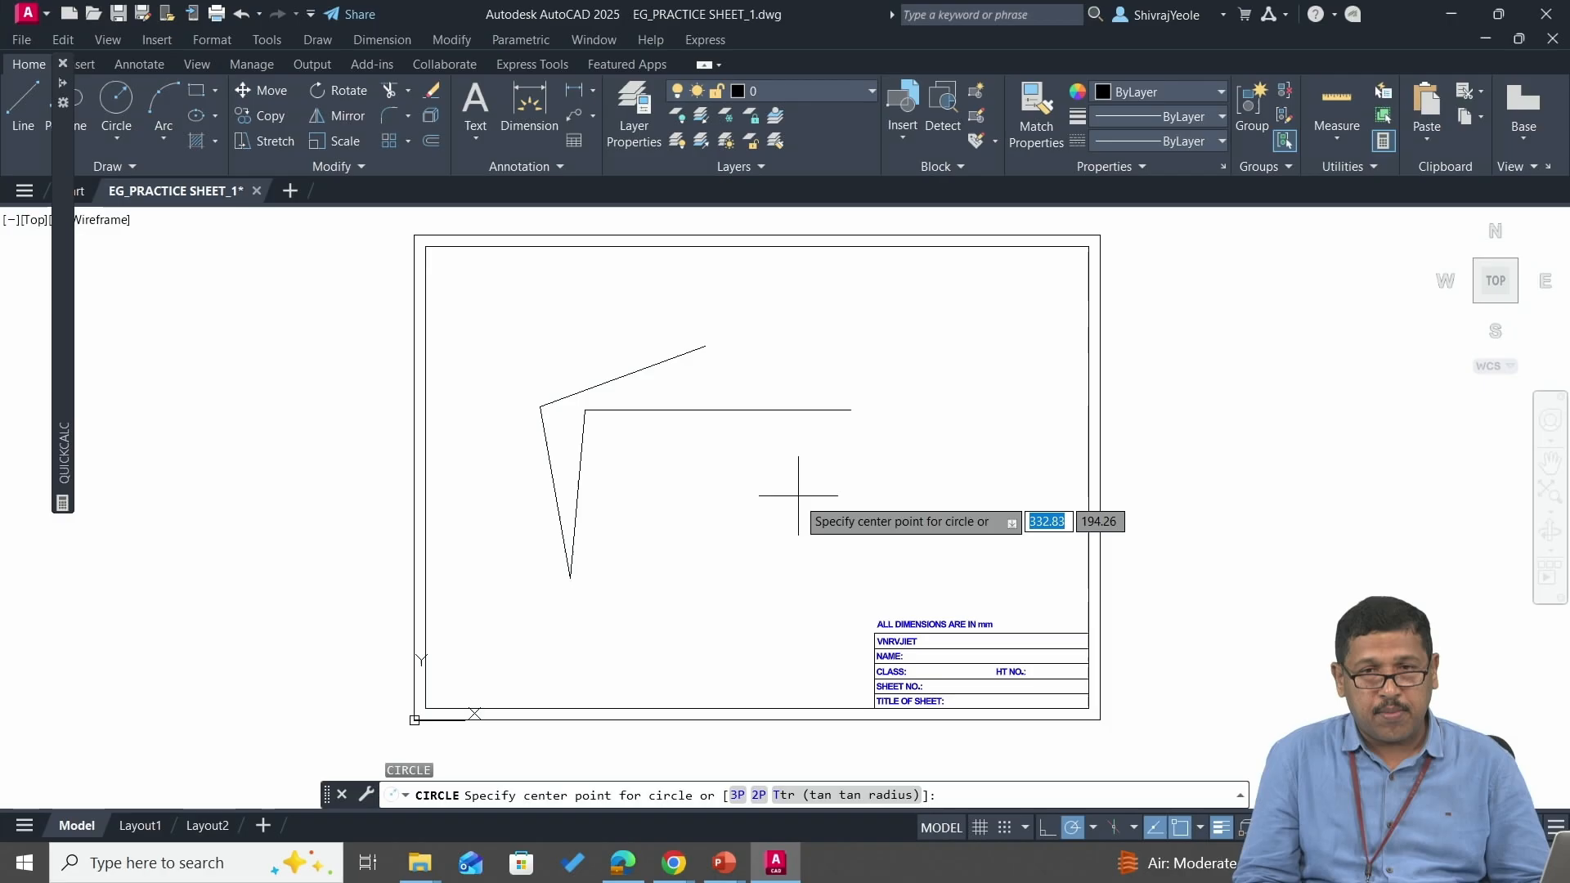
pyautogui.click(742, 524)
pyautogui.click(818, 502)
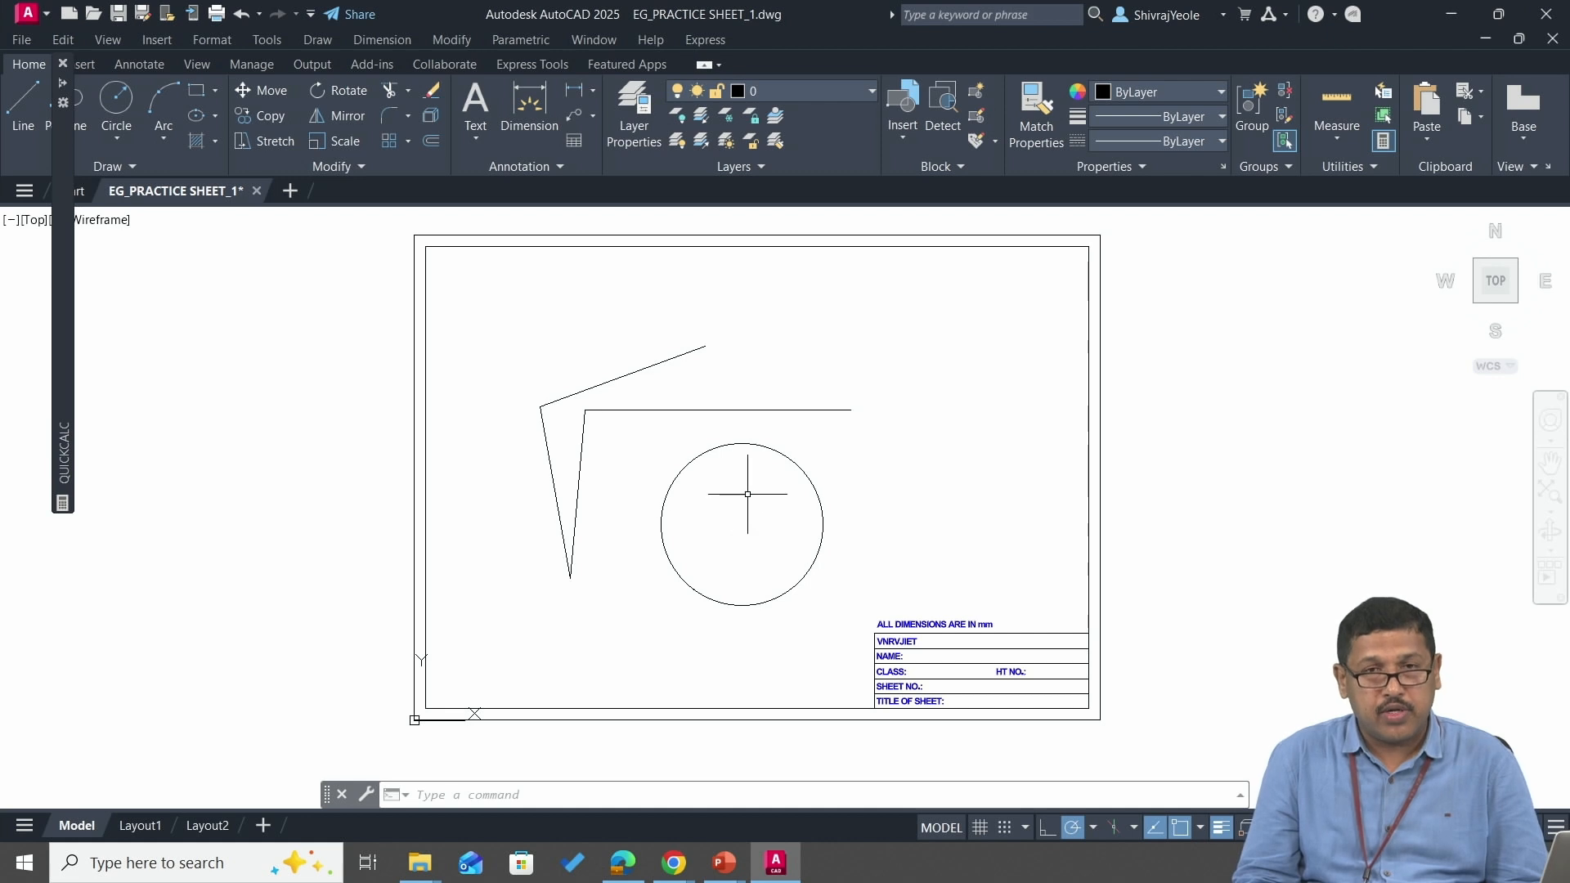
# - Add Center and Quadrant to the active object snaps and try them on the circle with the Line command
pyautogui.press('Return')
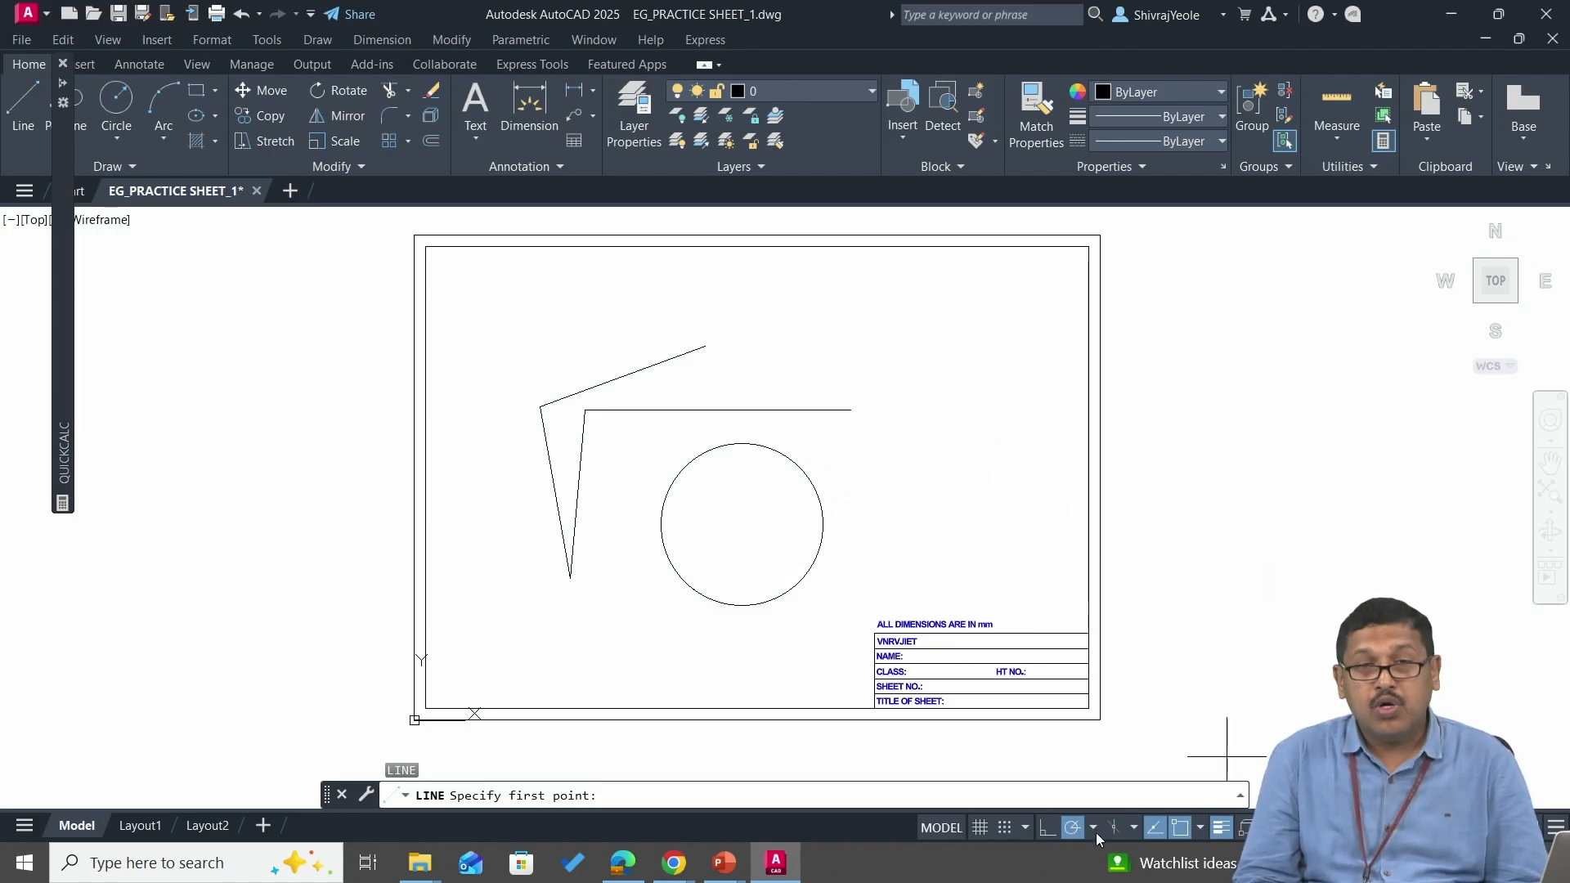
pyautogui.click(1202, 831)
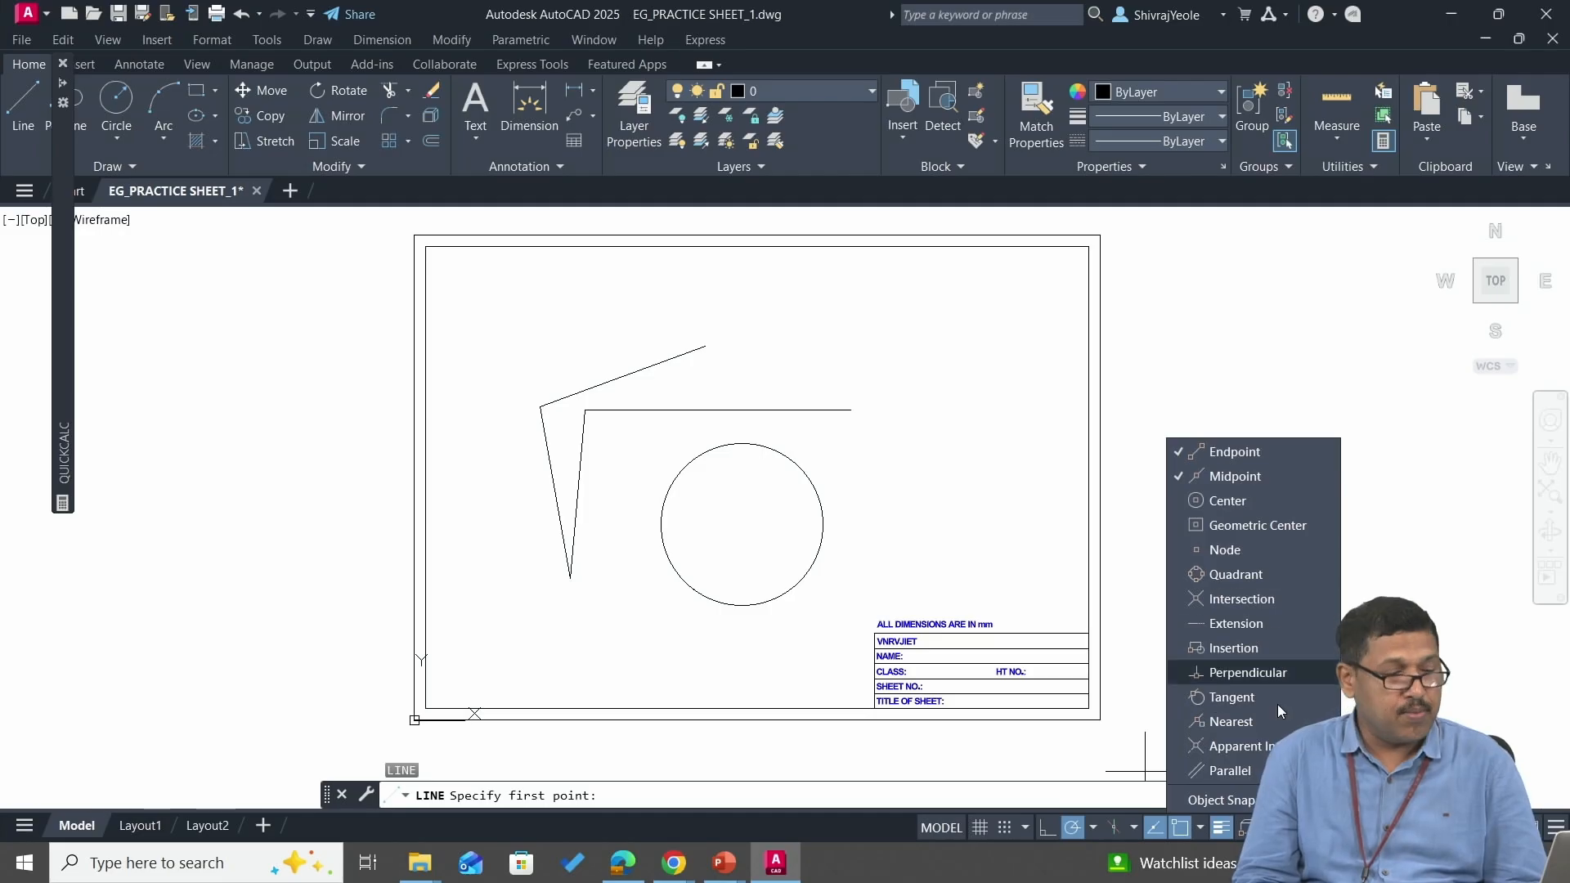
pyautogui.click(1178, 502)
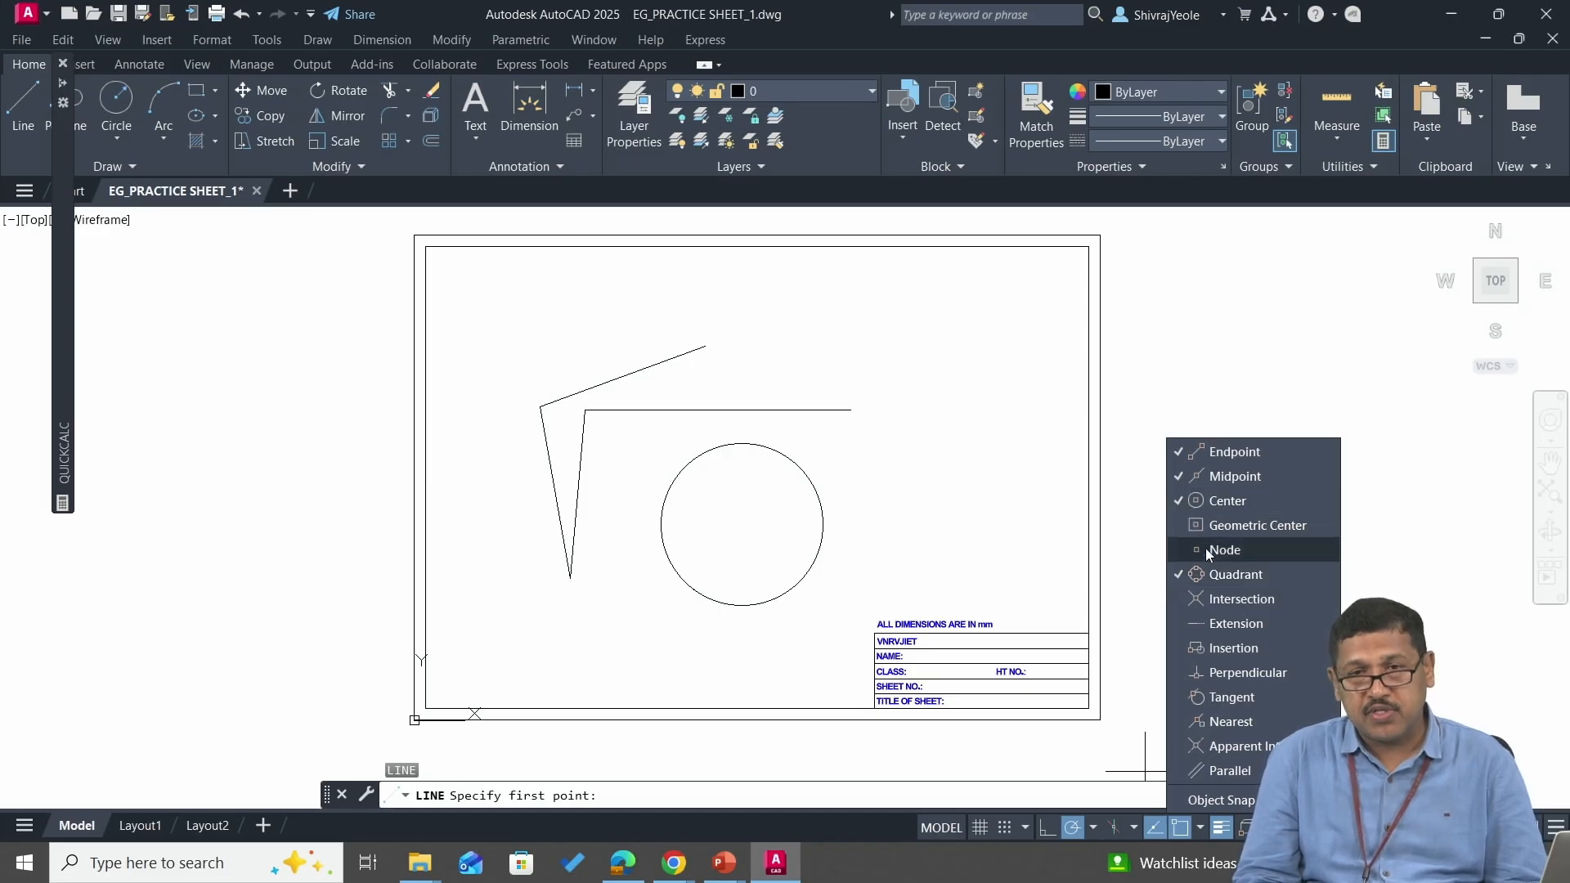
pyautogui.click(1210, 574)
pyautogui.click(1025, 547)
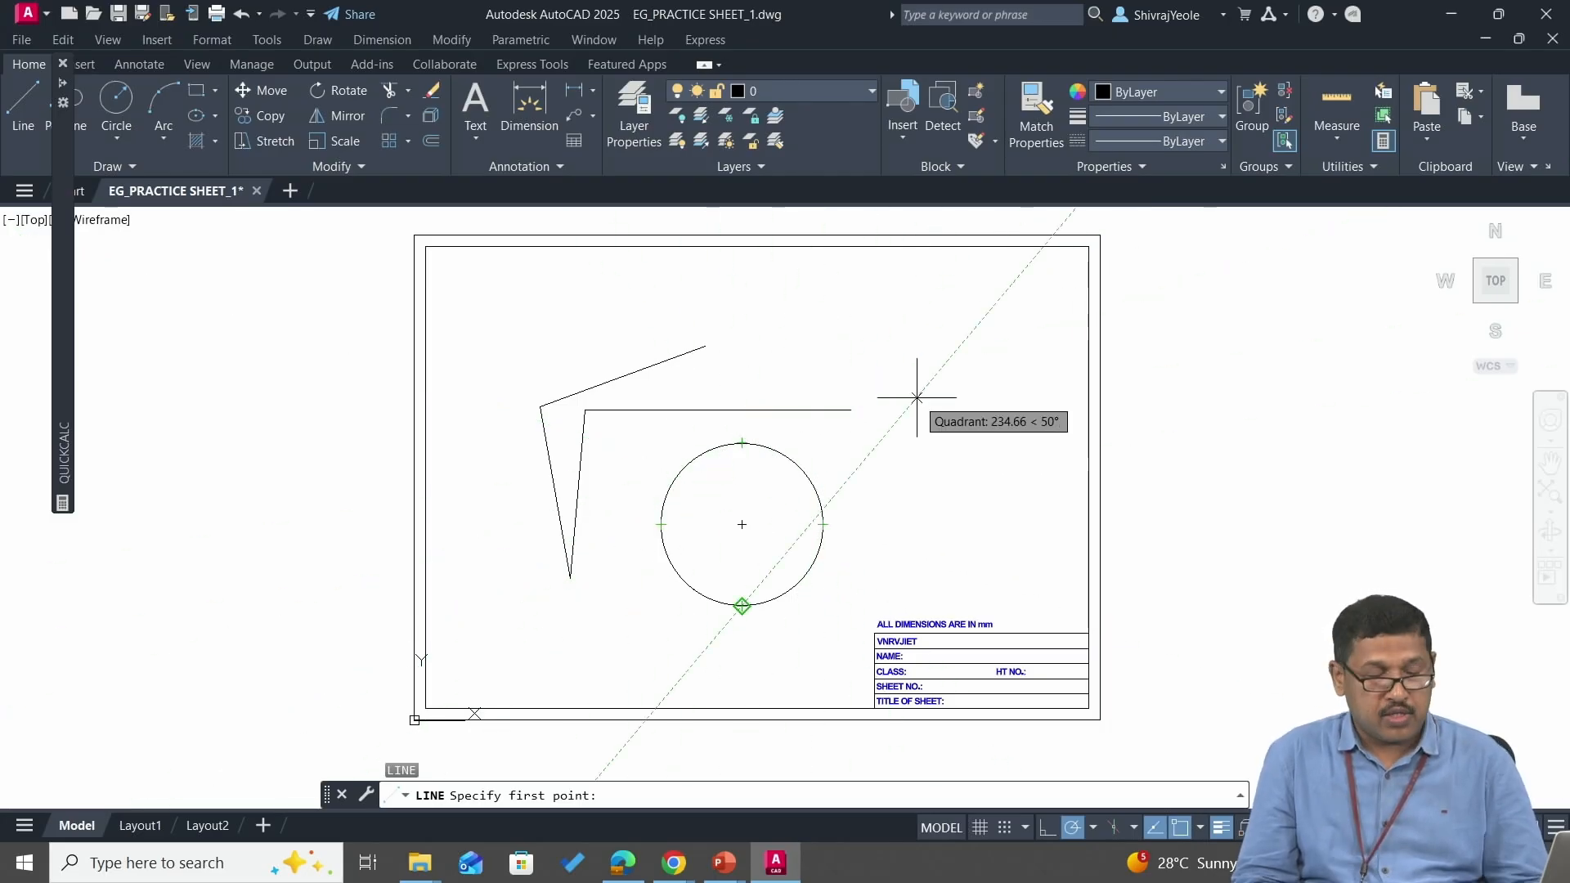
pyautogui.press('Escape')
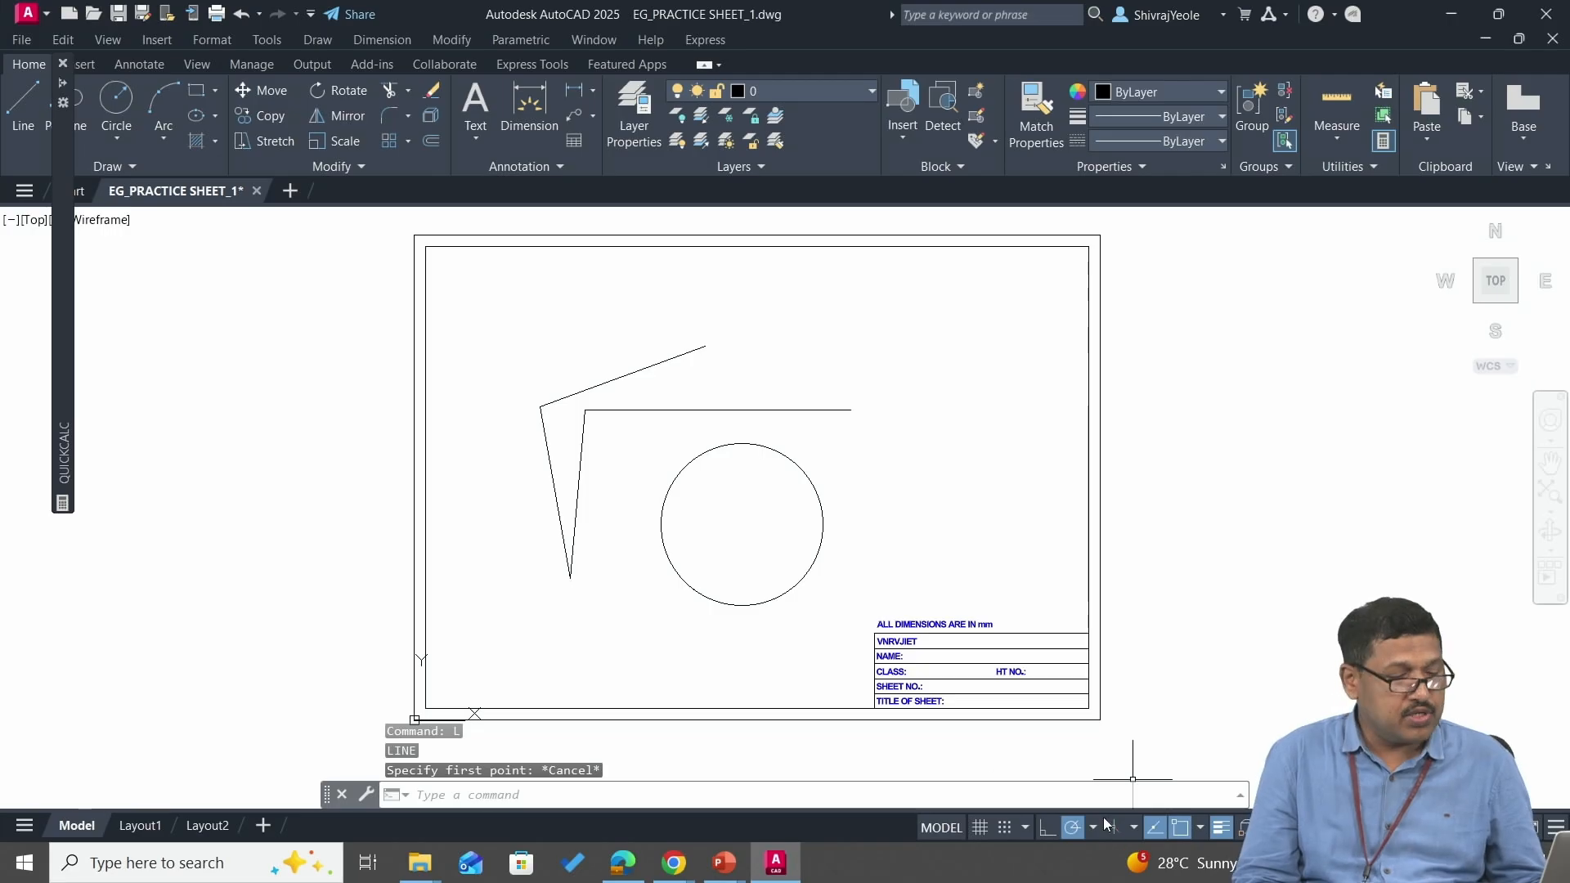
# - Turn off the Endpoint, Midpoint, Center and Quadrant snaps and enable only the Perpendicular snap
pyautogui.click(1200, 829)
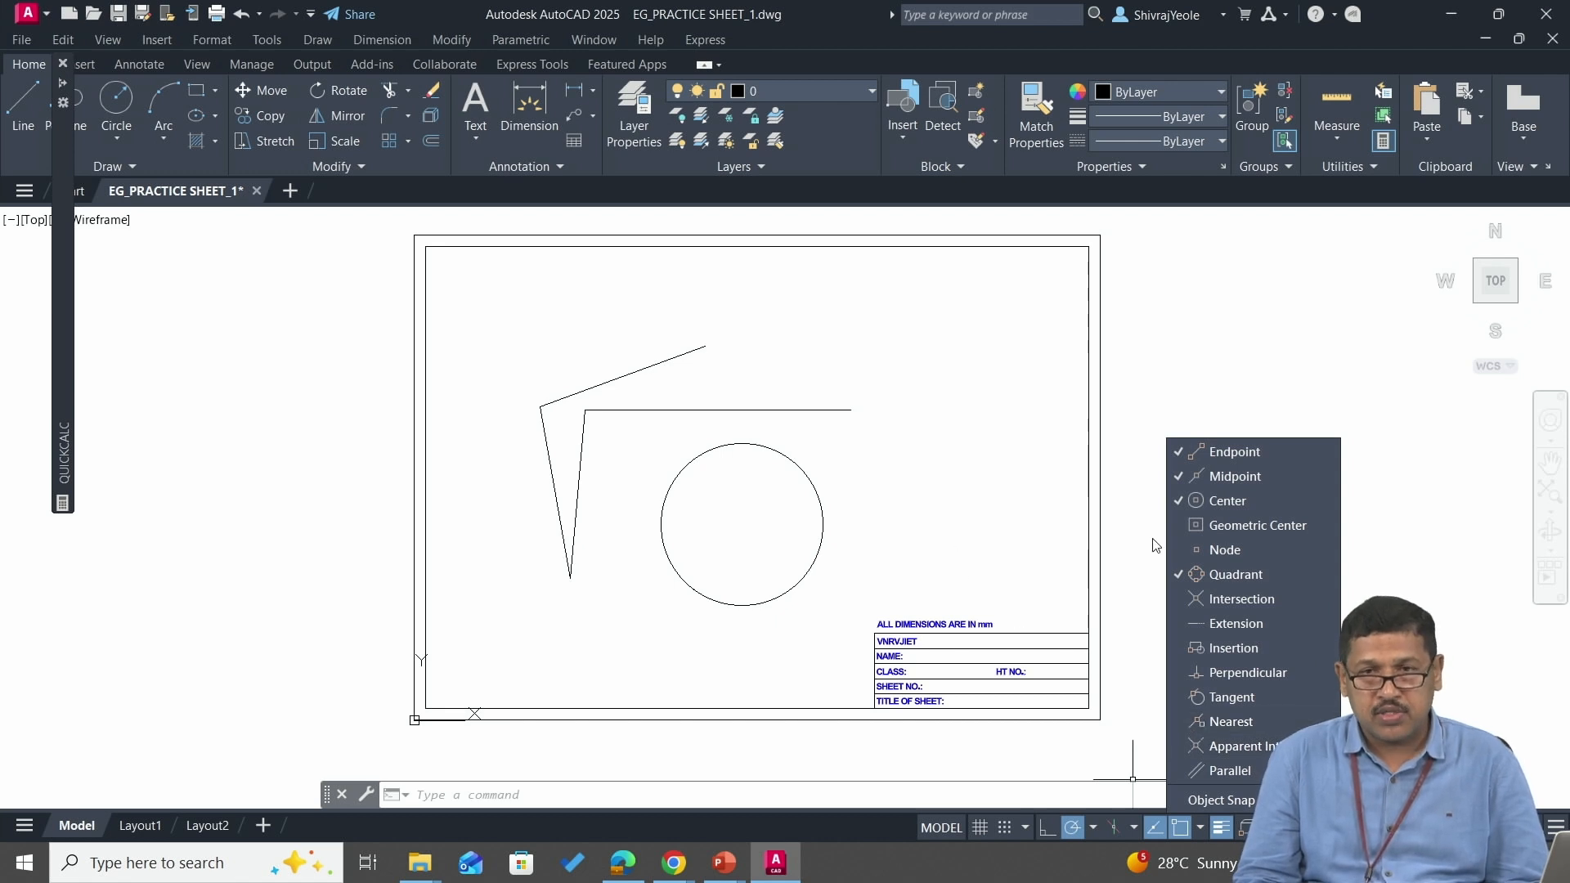
pyautogui.click(1171, 453)
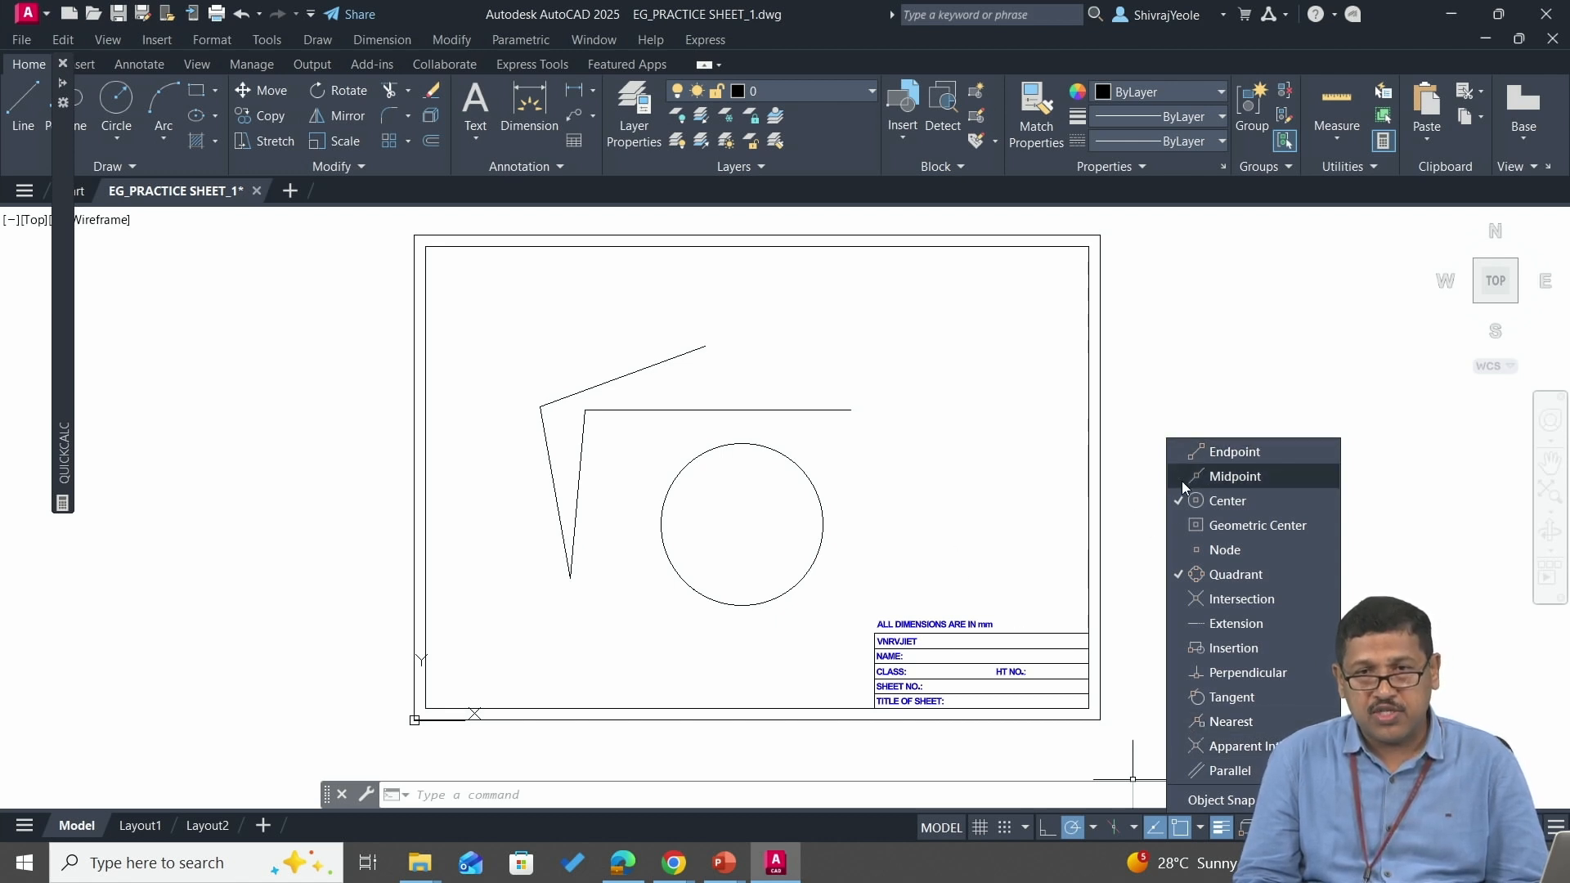
pyautogui.click(1180, 481)
pyautogui.click(1180, 506)
pyautogui.click(1177, 578)
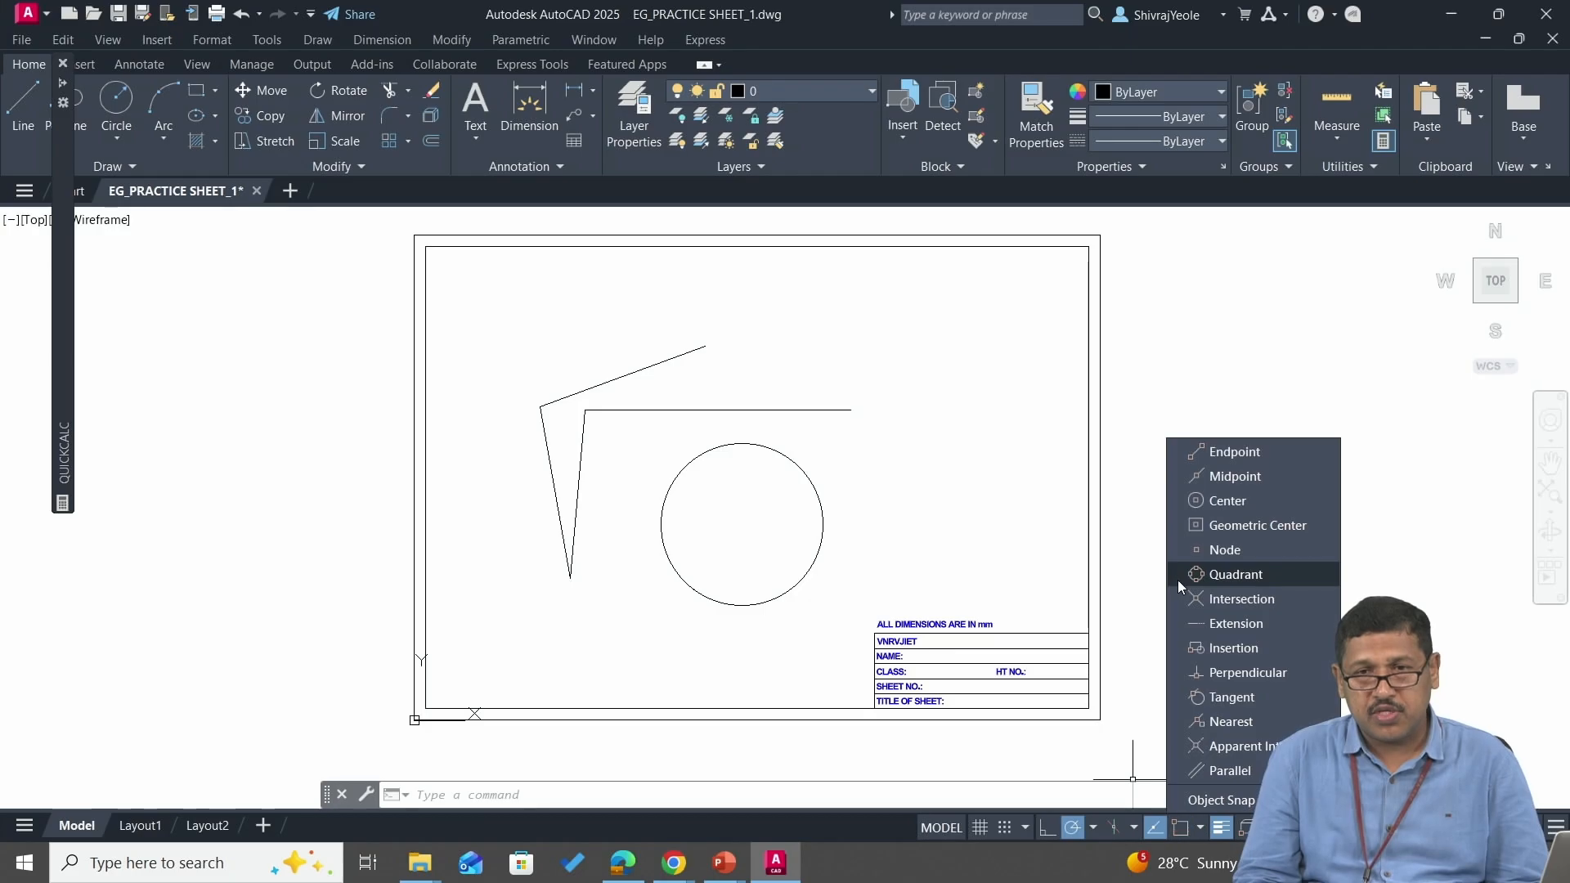
pyautogui.click(1202, 827)
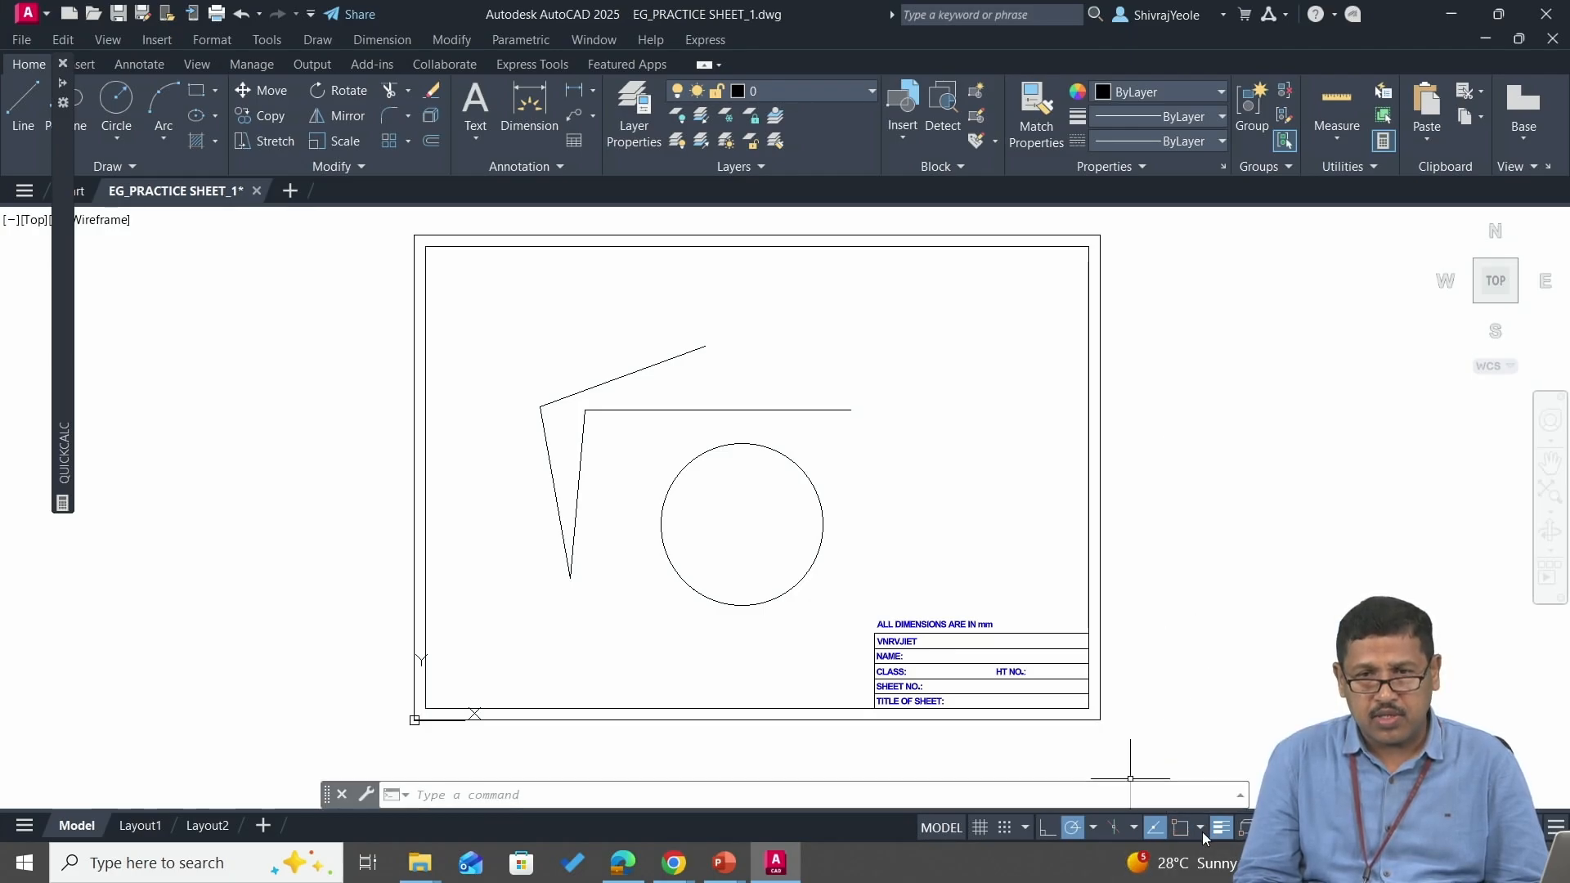
pyautogui.click(1201, 831)
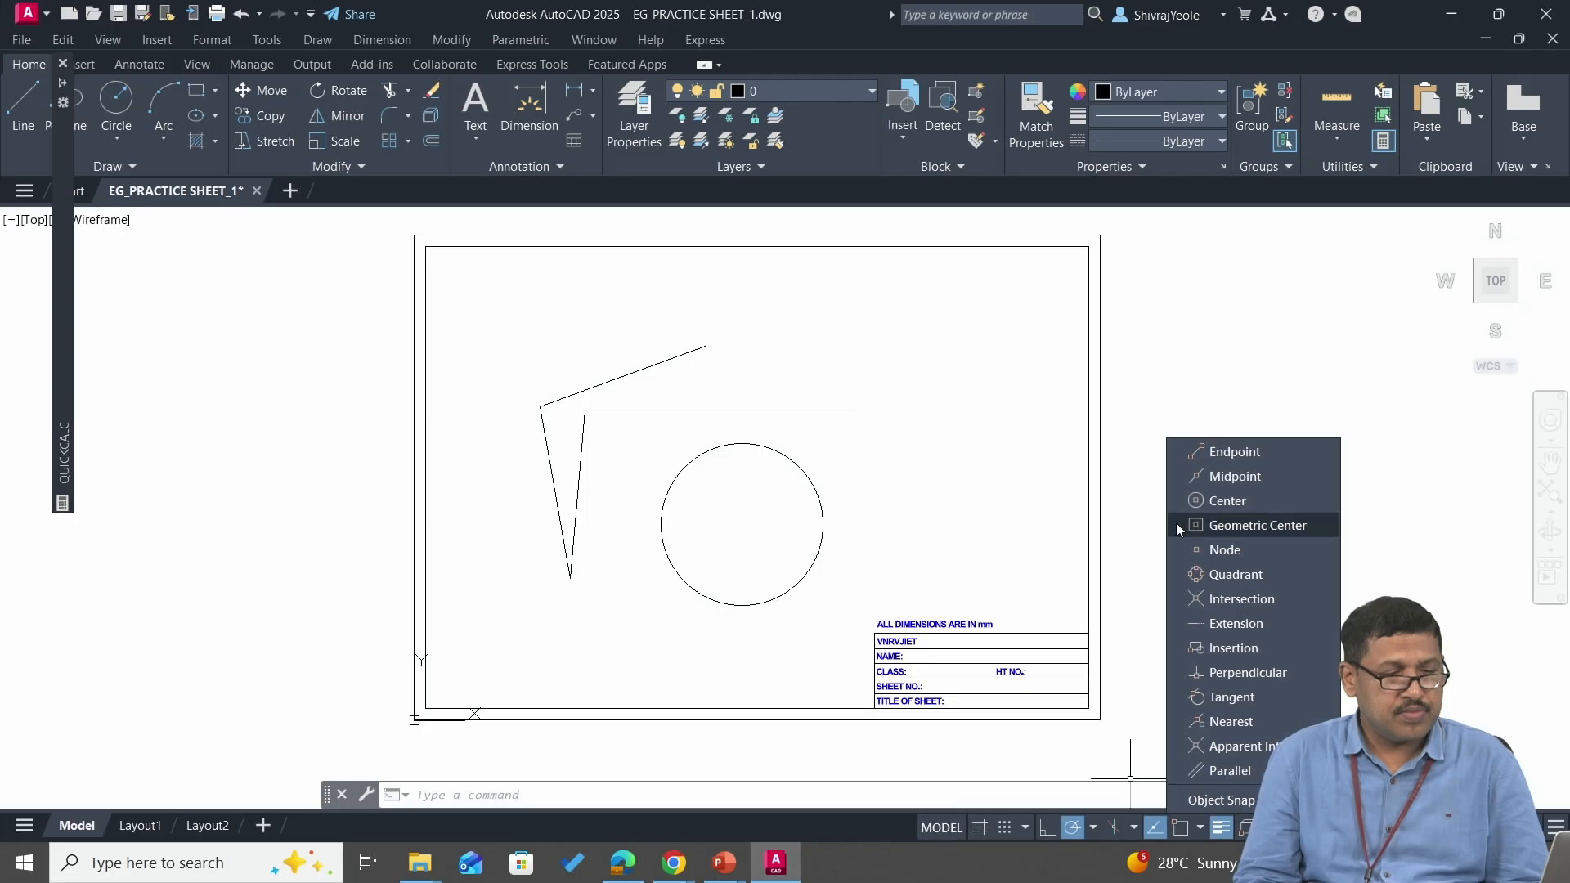
pyautogui.click(1177, 674)
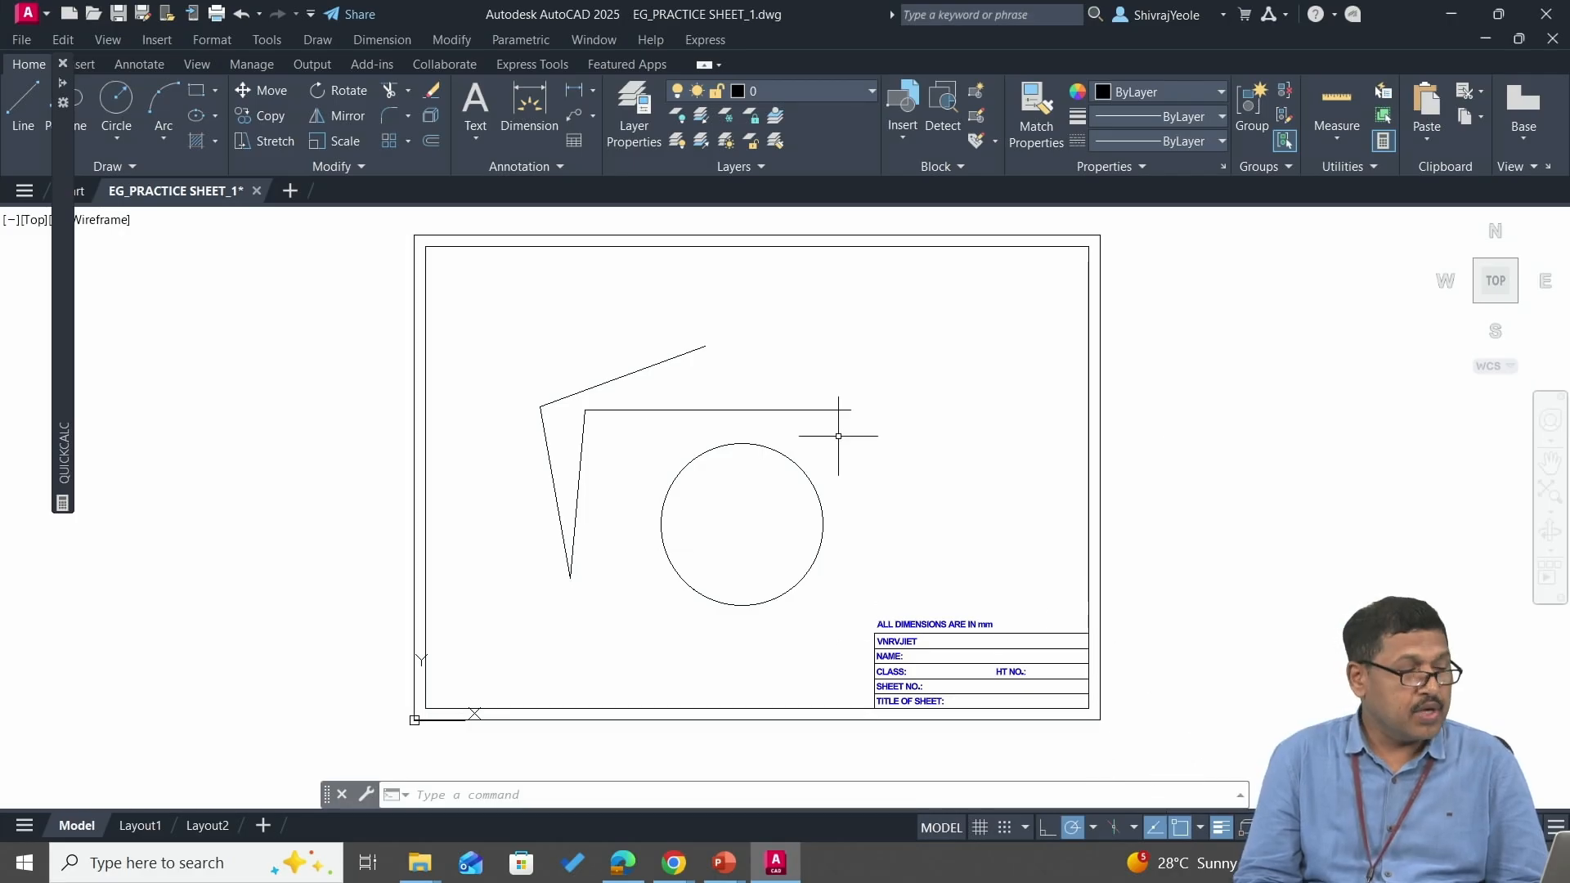
# - Draw a line straight down, perpendicular to the horizontal line near its right end, passing beside the circle
pyautogui.write('l')
pyautogui.press('Return')
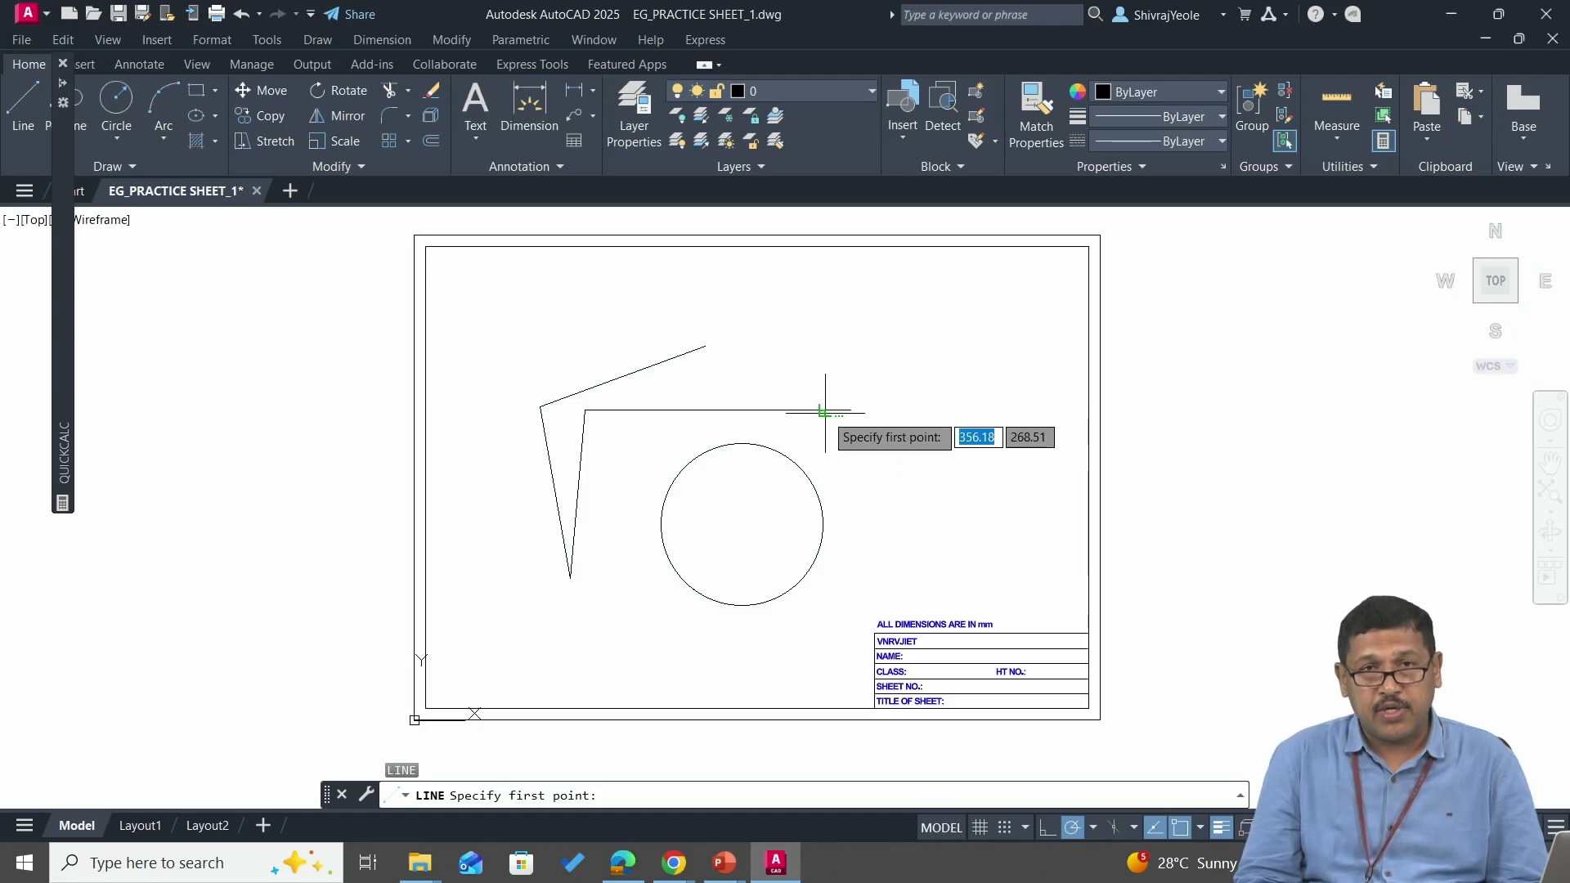
pyautogui.click(826, 411)
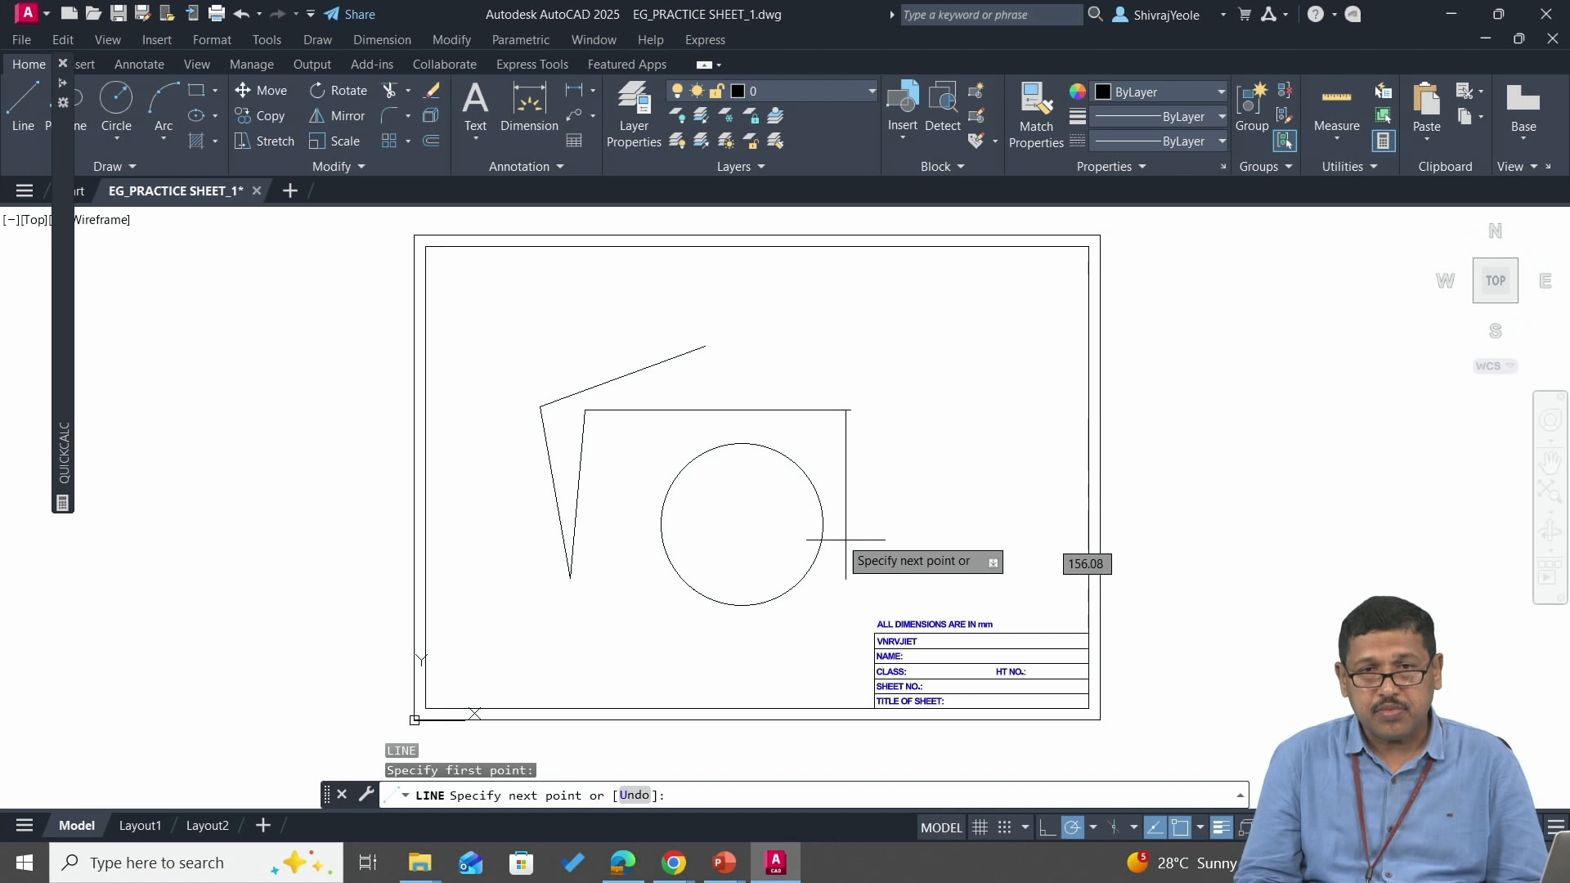
pyautogui.click(842, 576)
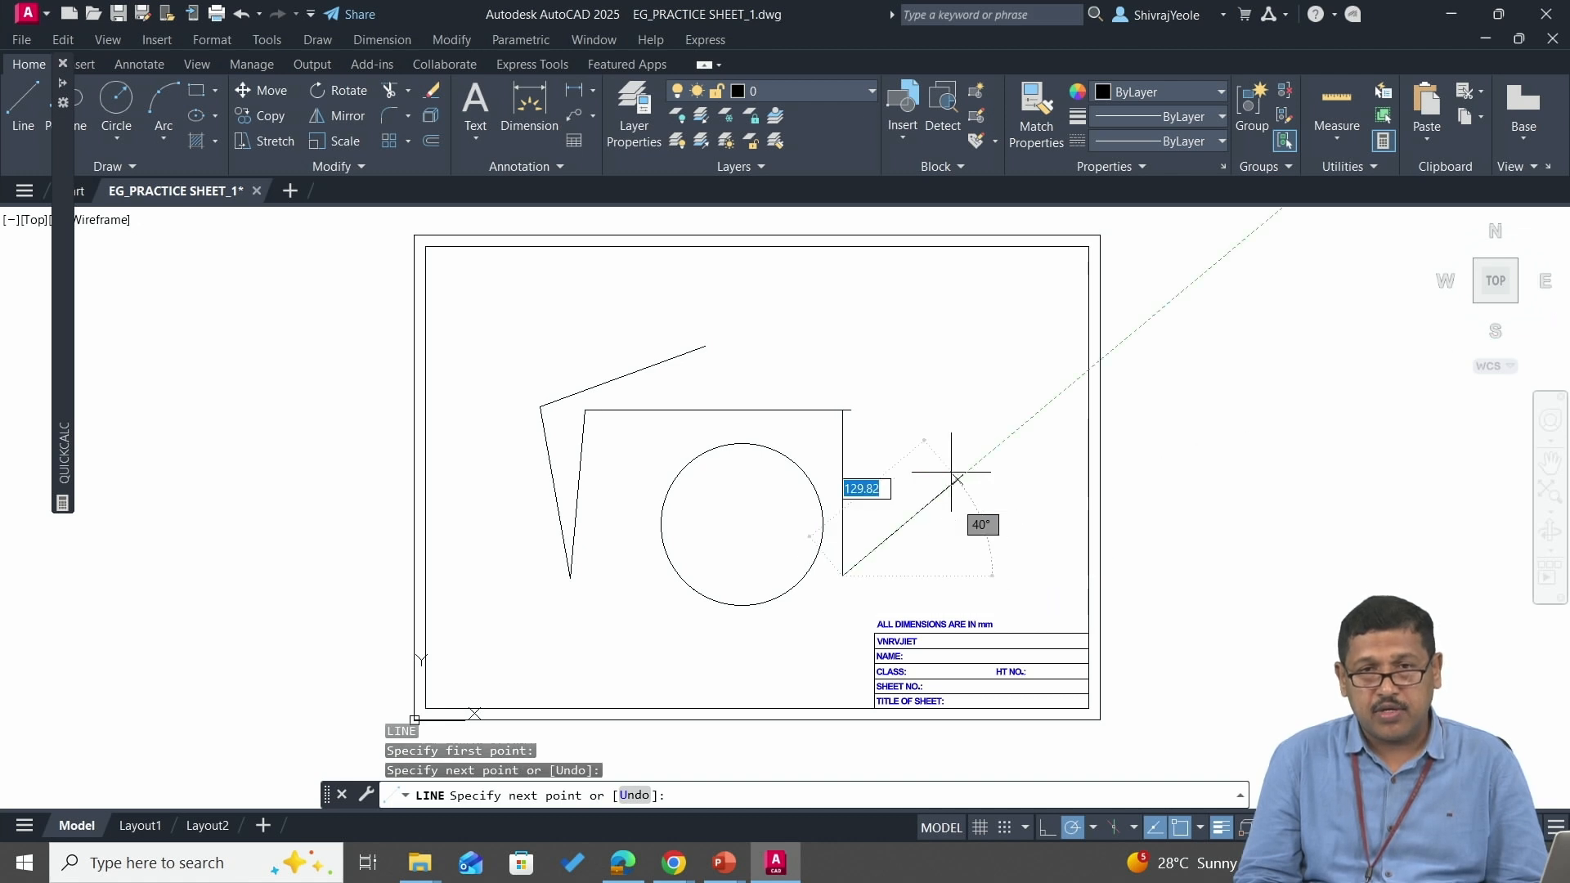
pyautogui.rightClick(947, 465)
pyautogui.click(969, 480)
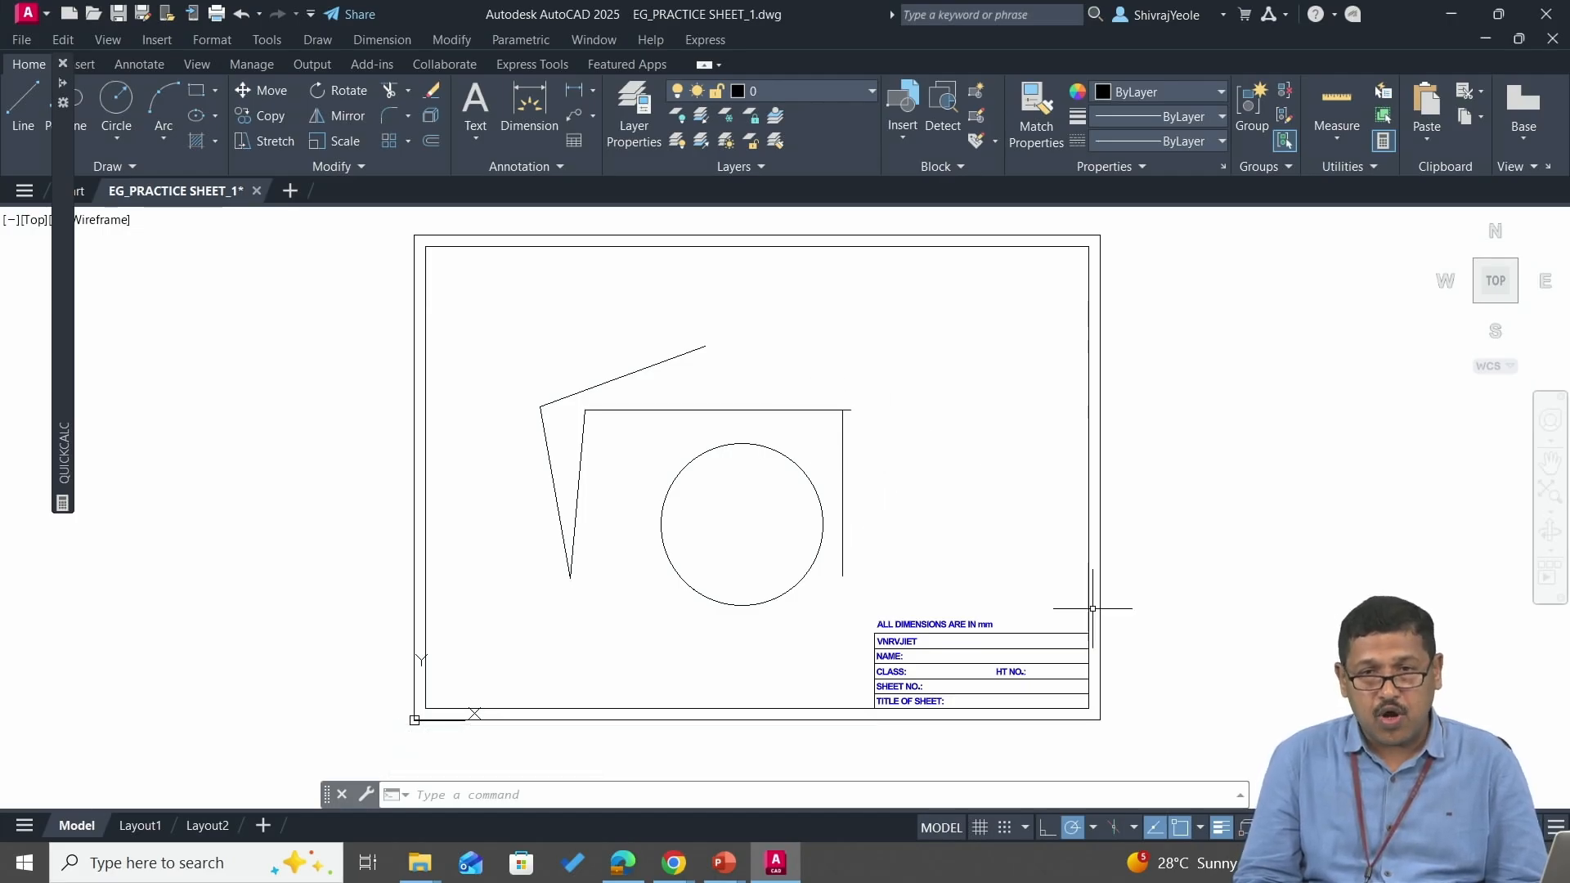
# - Switch the active object snap from Perpendicular to Tangent
pyautogui.click(1202, 827)
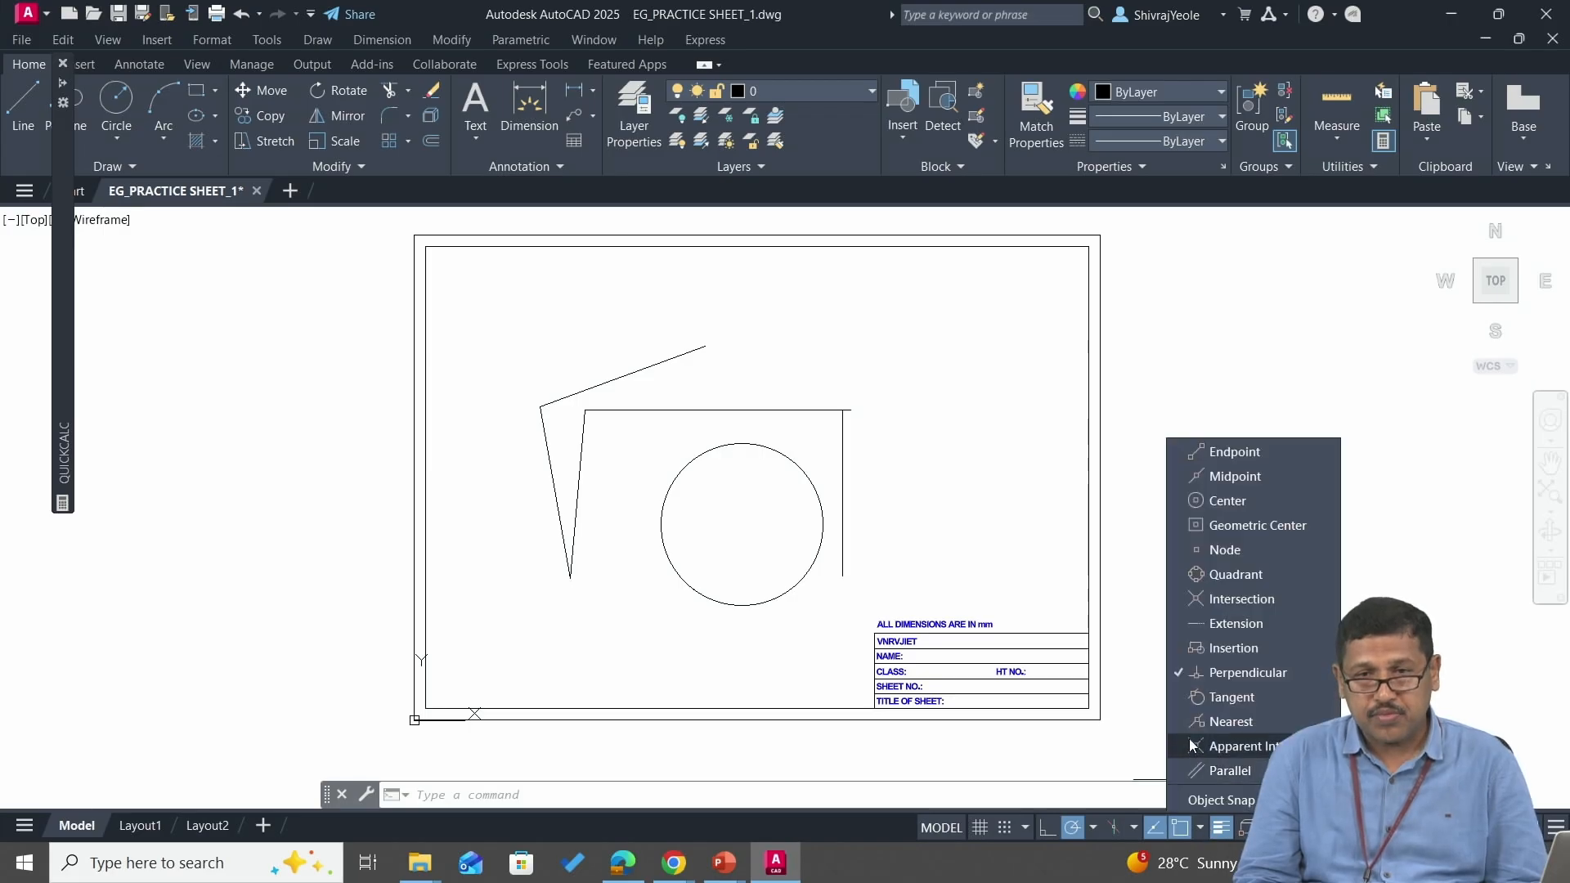
pyautogui.click(1180, 679)
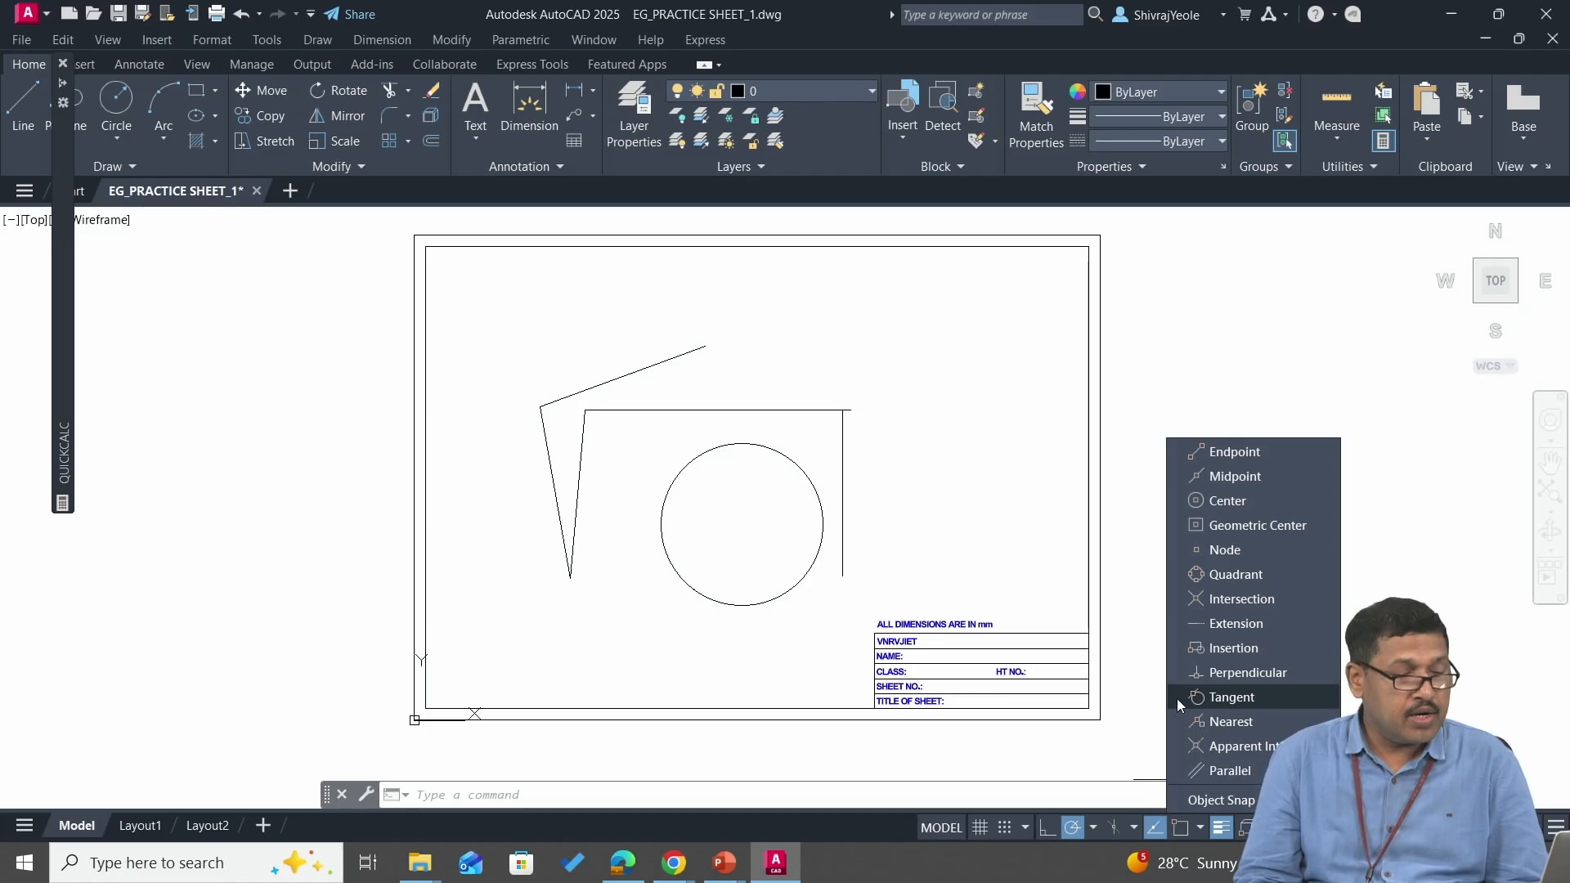
pyautogui.click(1179, 697)
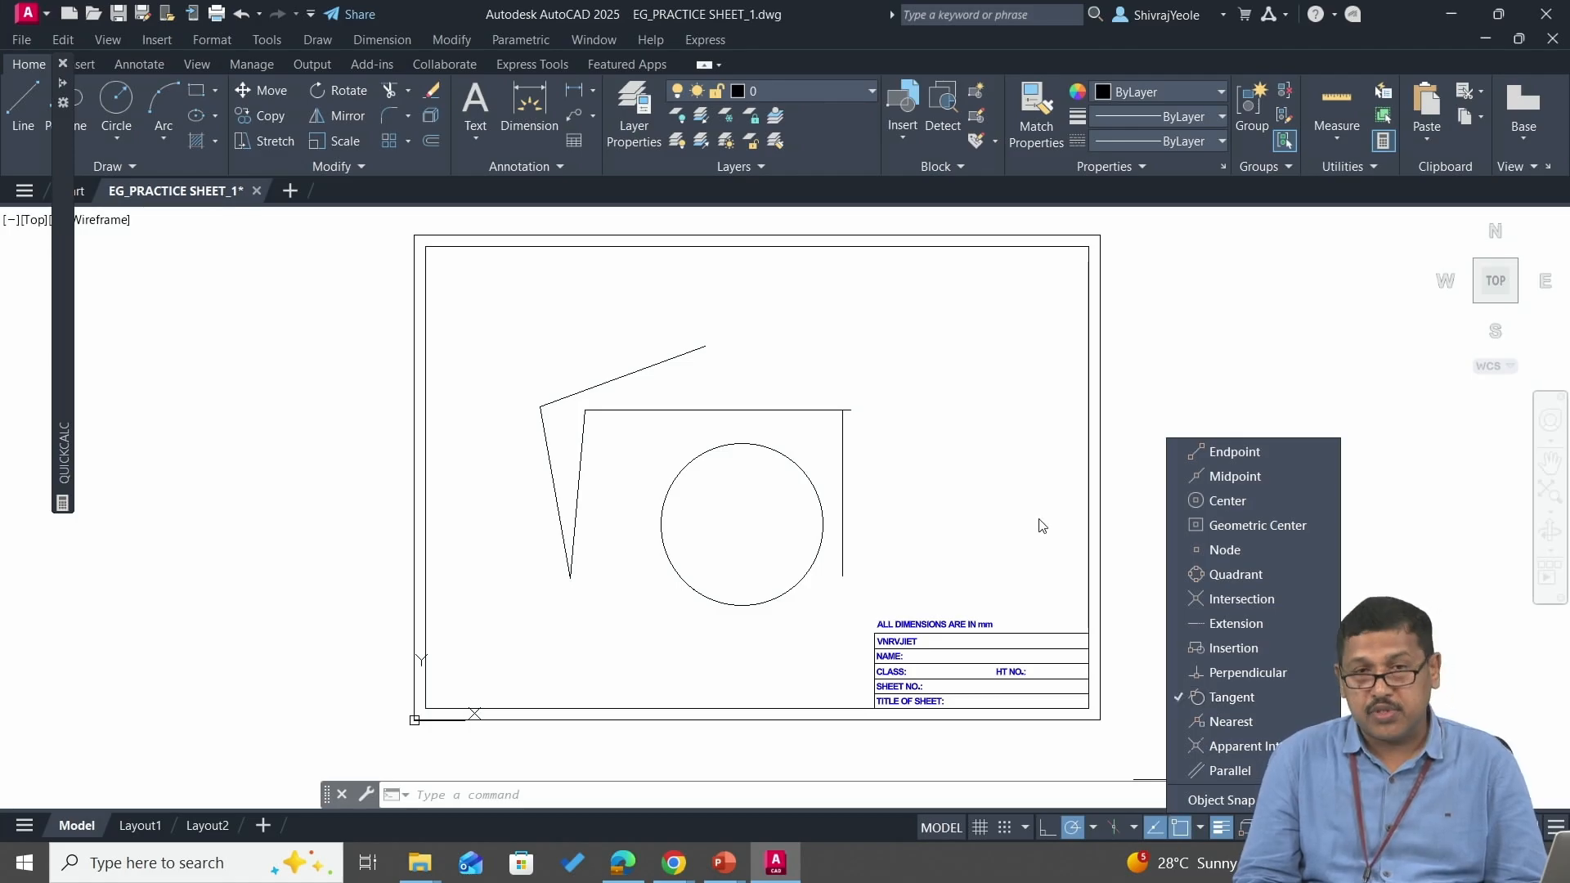
# - Draw a line tangent to the circle's upper edge, ending in the open area beyond the vertical line
pyautogui.click(940, 443)
pyautogui.rightClick(928, 398)
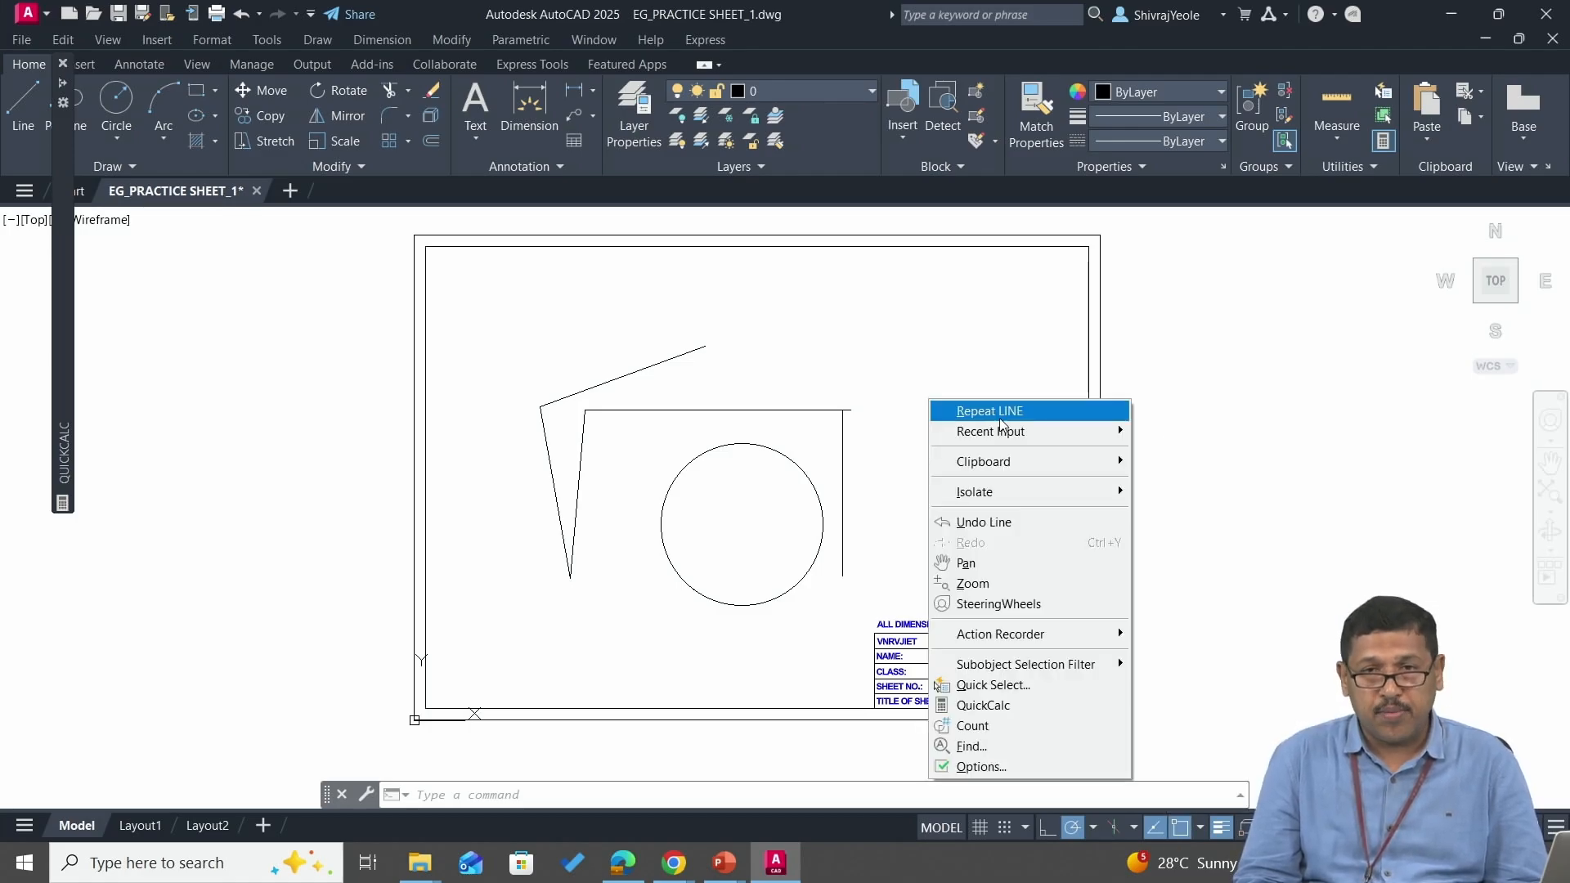
pyautogui.rightClick(912, 316)
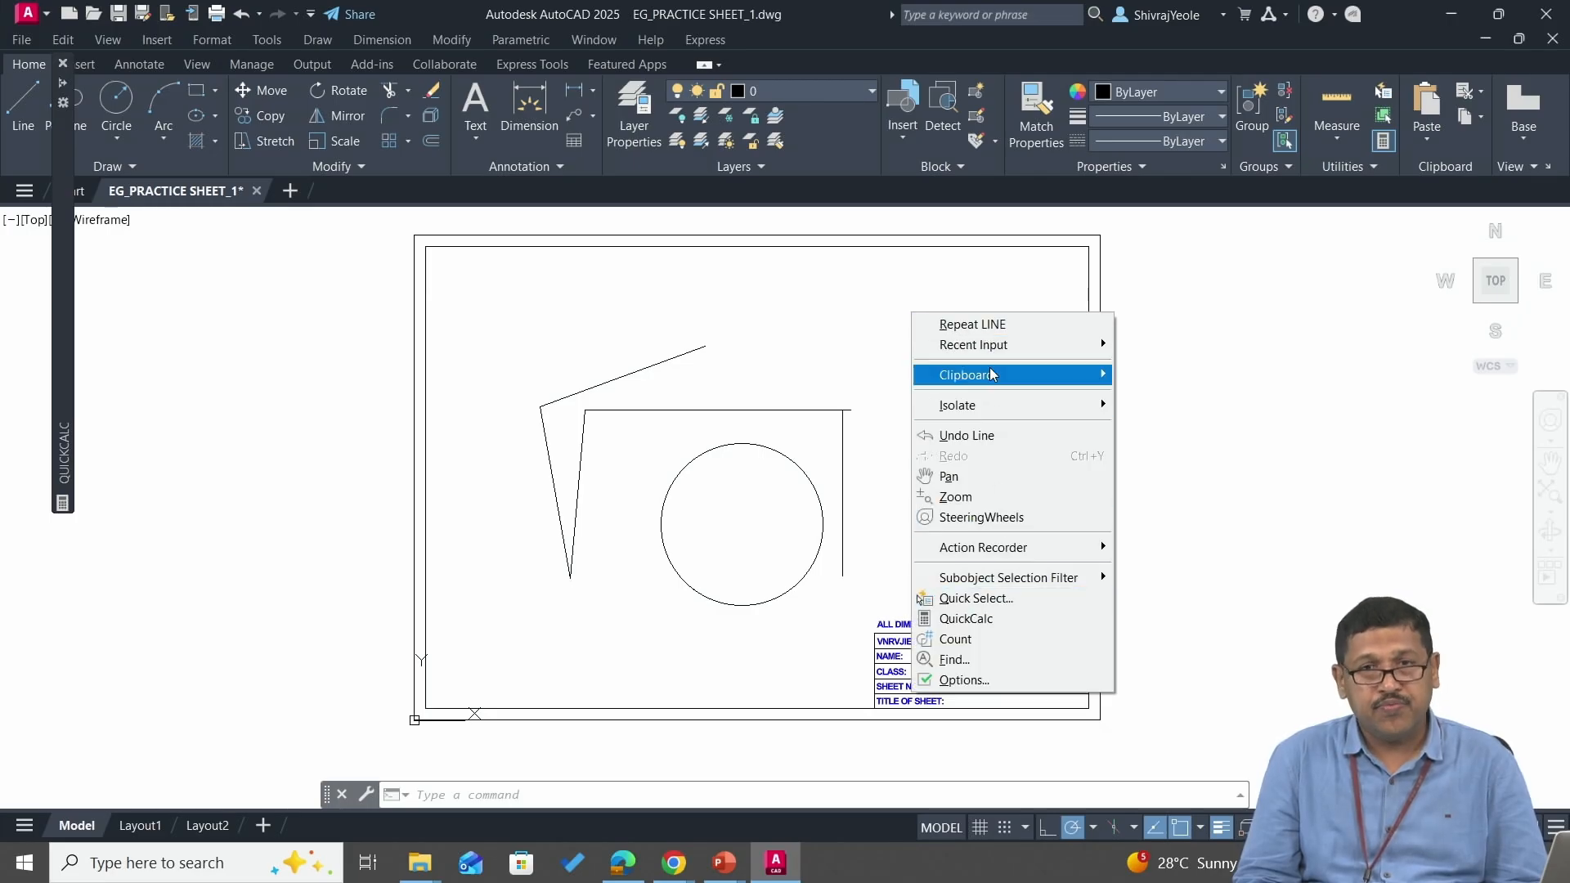
pyautogui.click(992, 325)
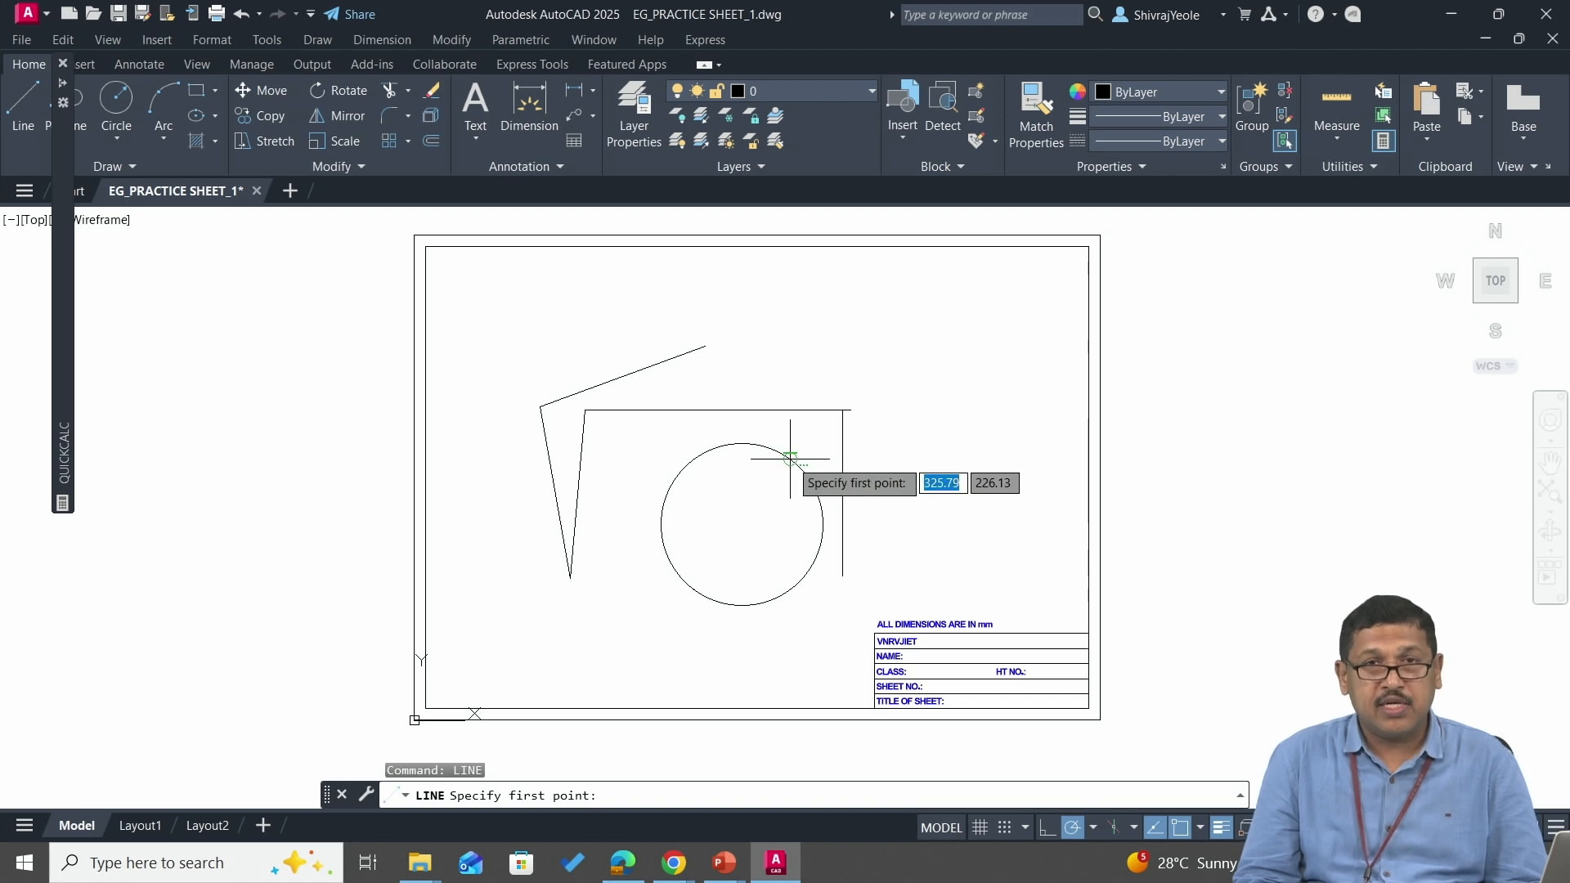
pyautogui.click(790, 459)
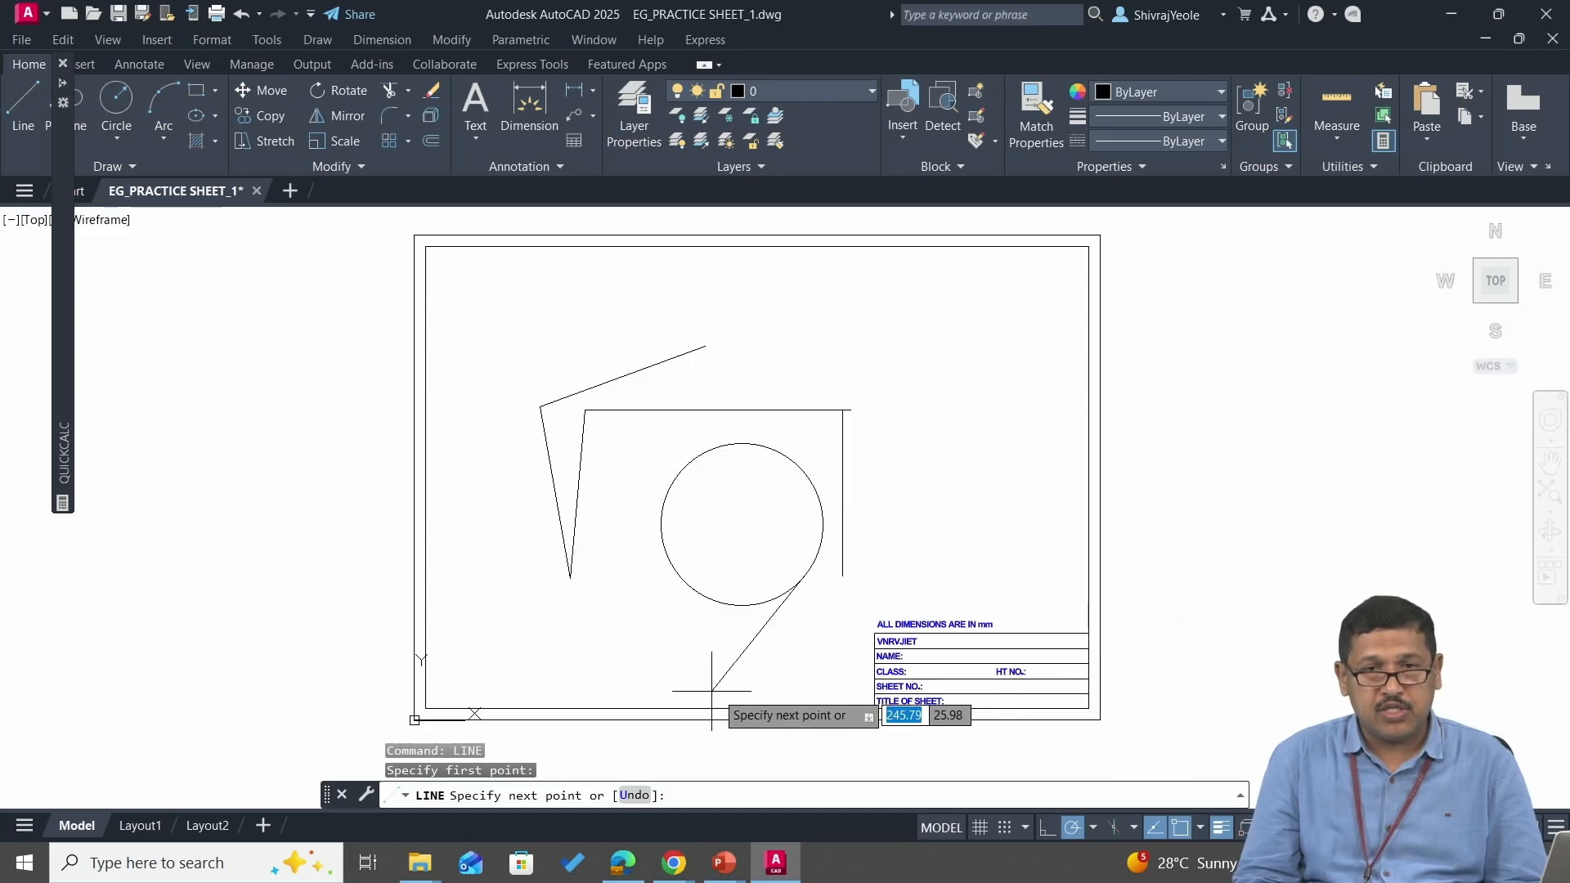
pyautogui.click(991, 514)
pyautogui.press('Escape')
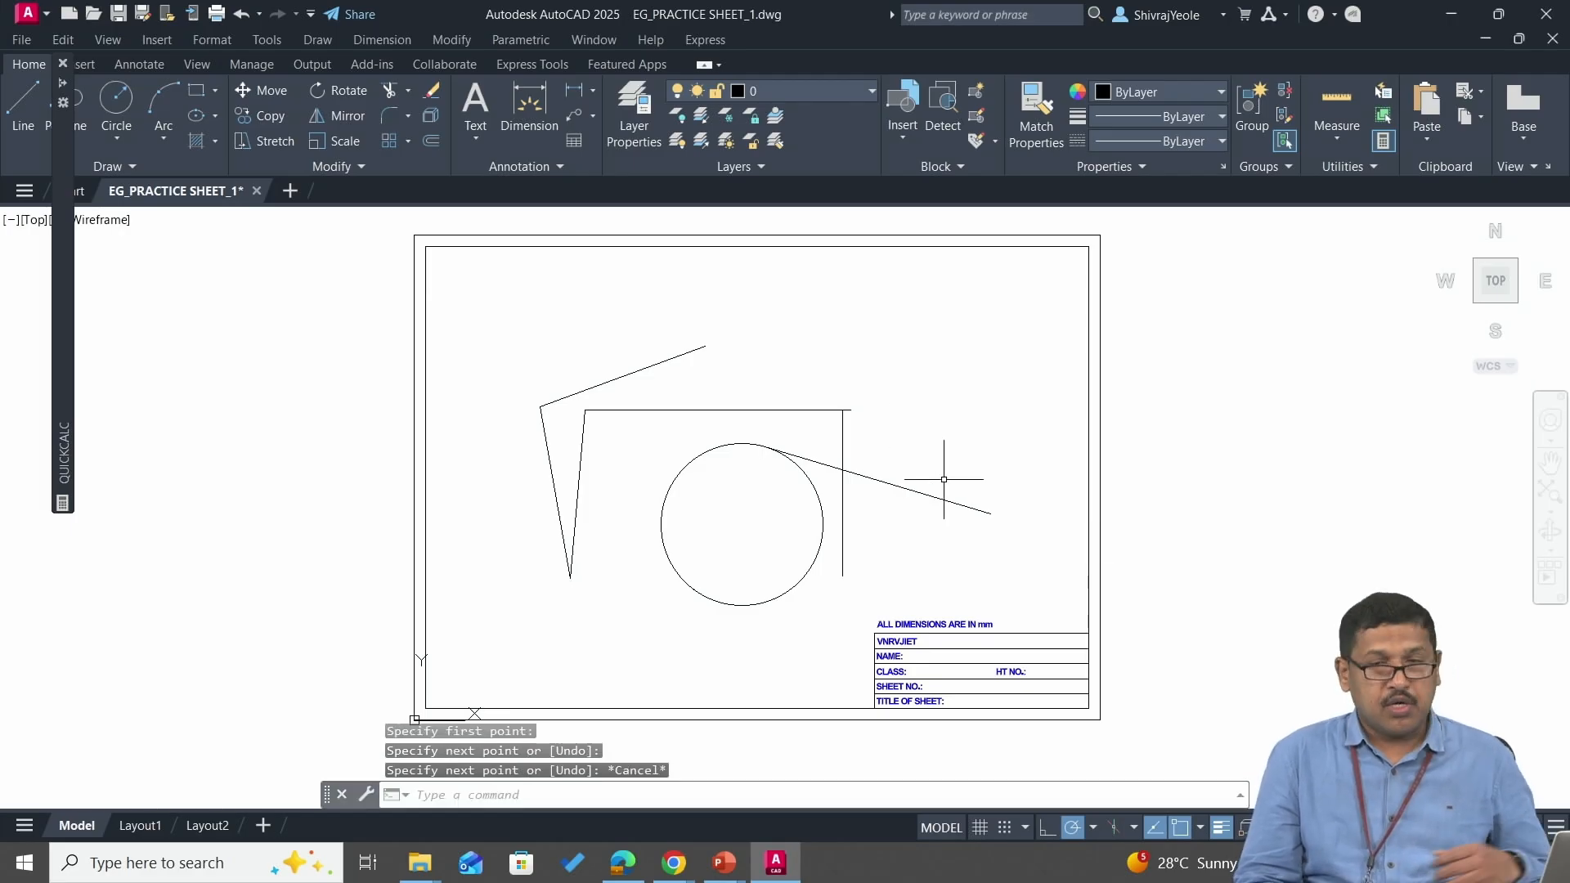
# - Highlight the tangent line and the vertical line it crosses, and clear the selection
pyautogui.click(875, 482)
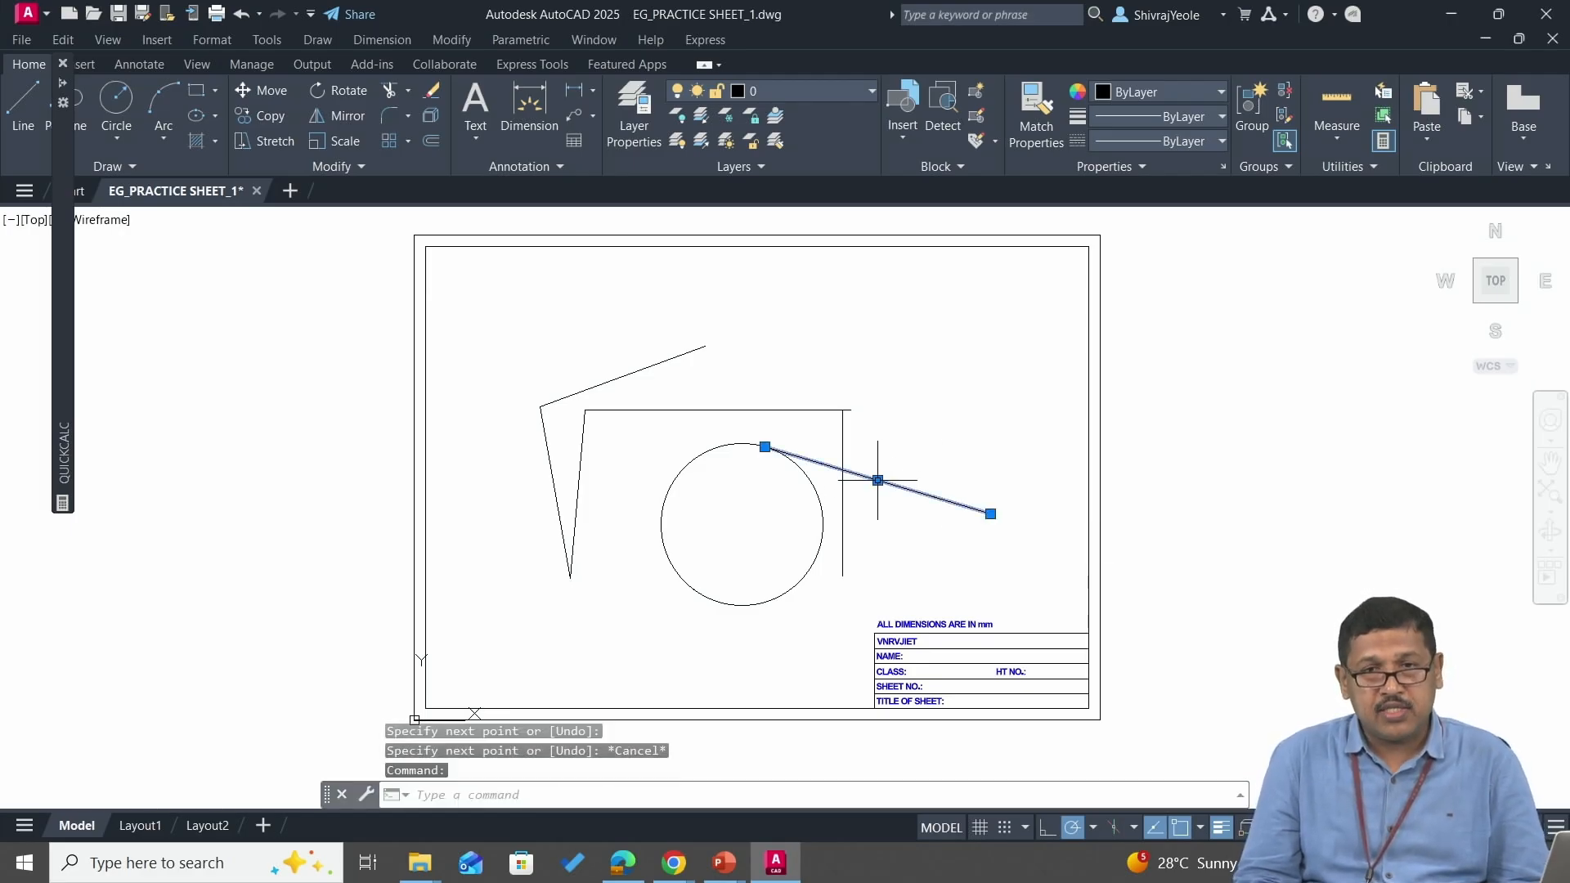
pyautogui.click(847, 449)
pyautogui.click(838, 447)
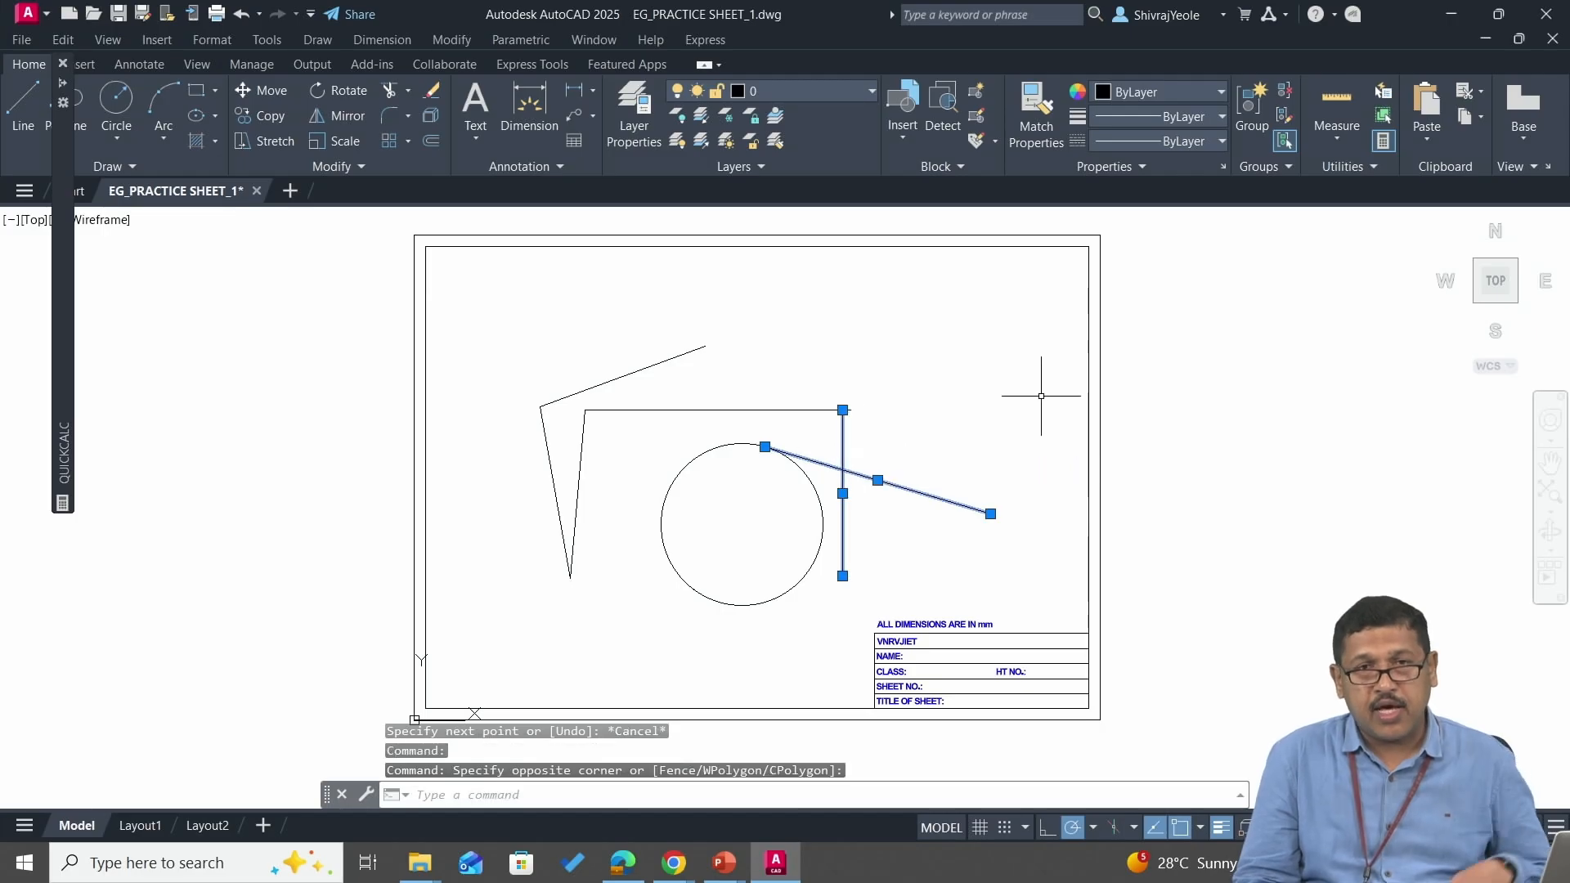
pyautogui.press('Escape')
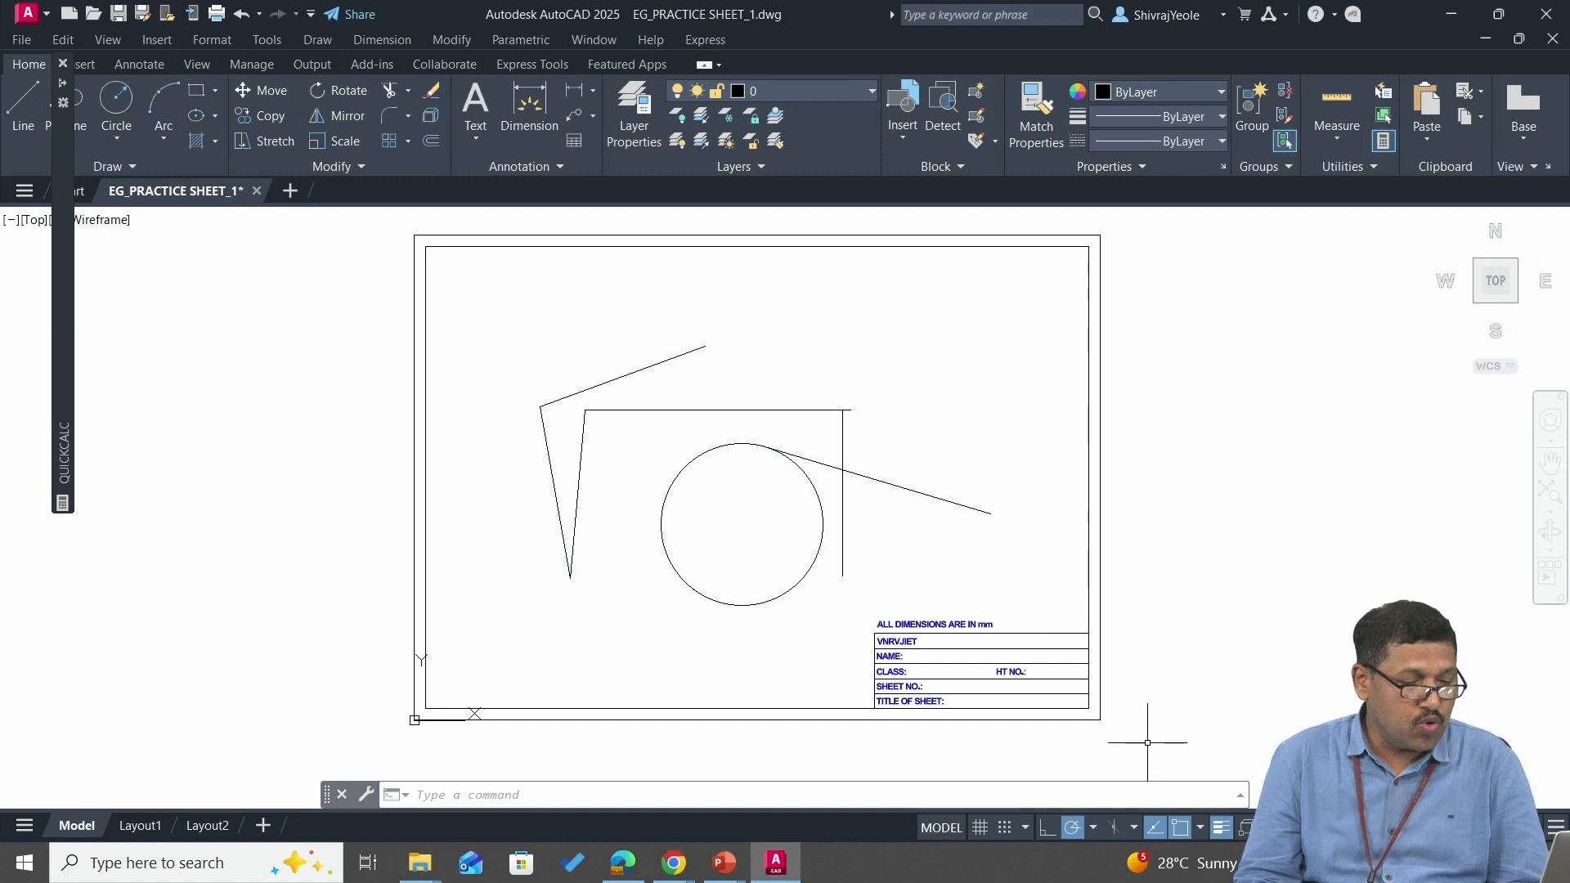
# - Switch the active object snap from Tangent to Intersection
pyautogui.click(1200, 828)
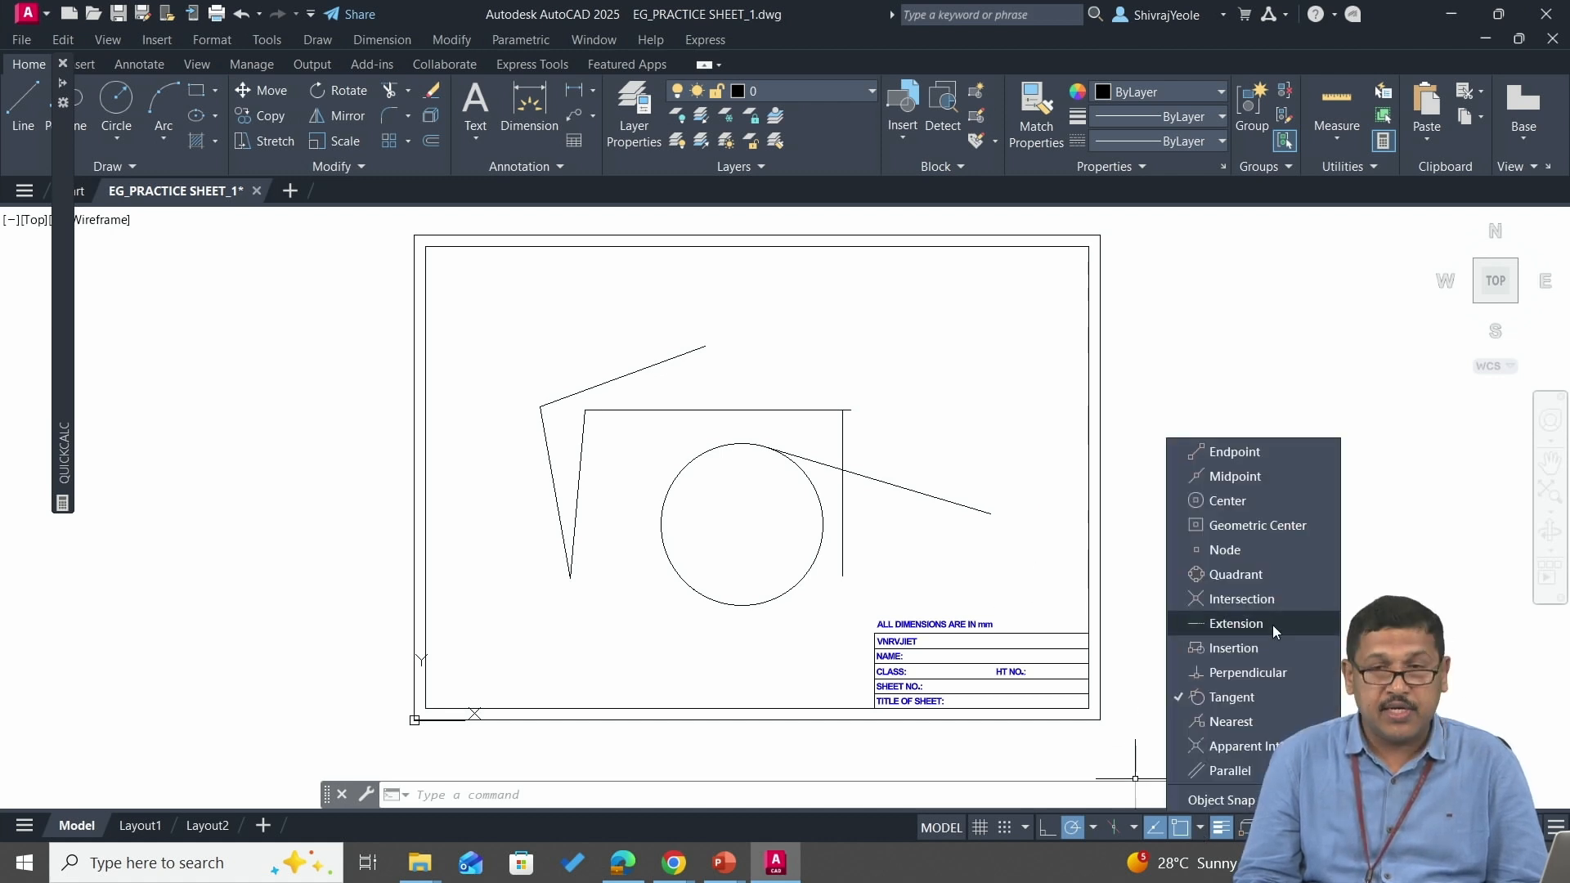
pyautogui.click(1173, 600)
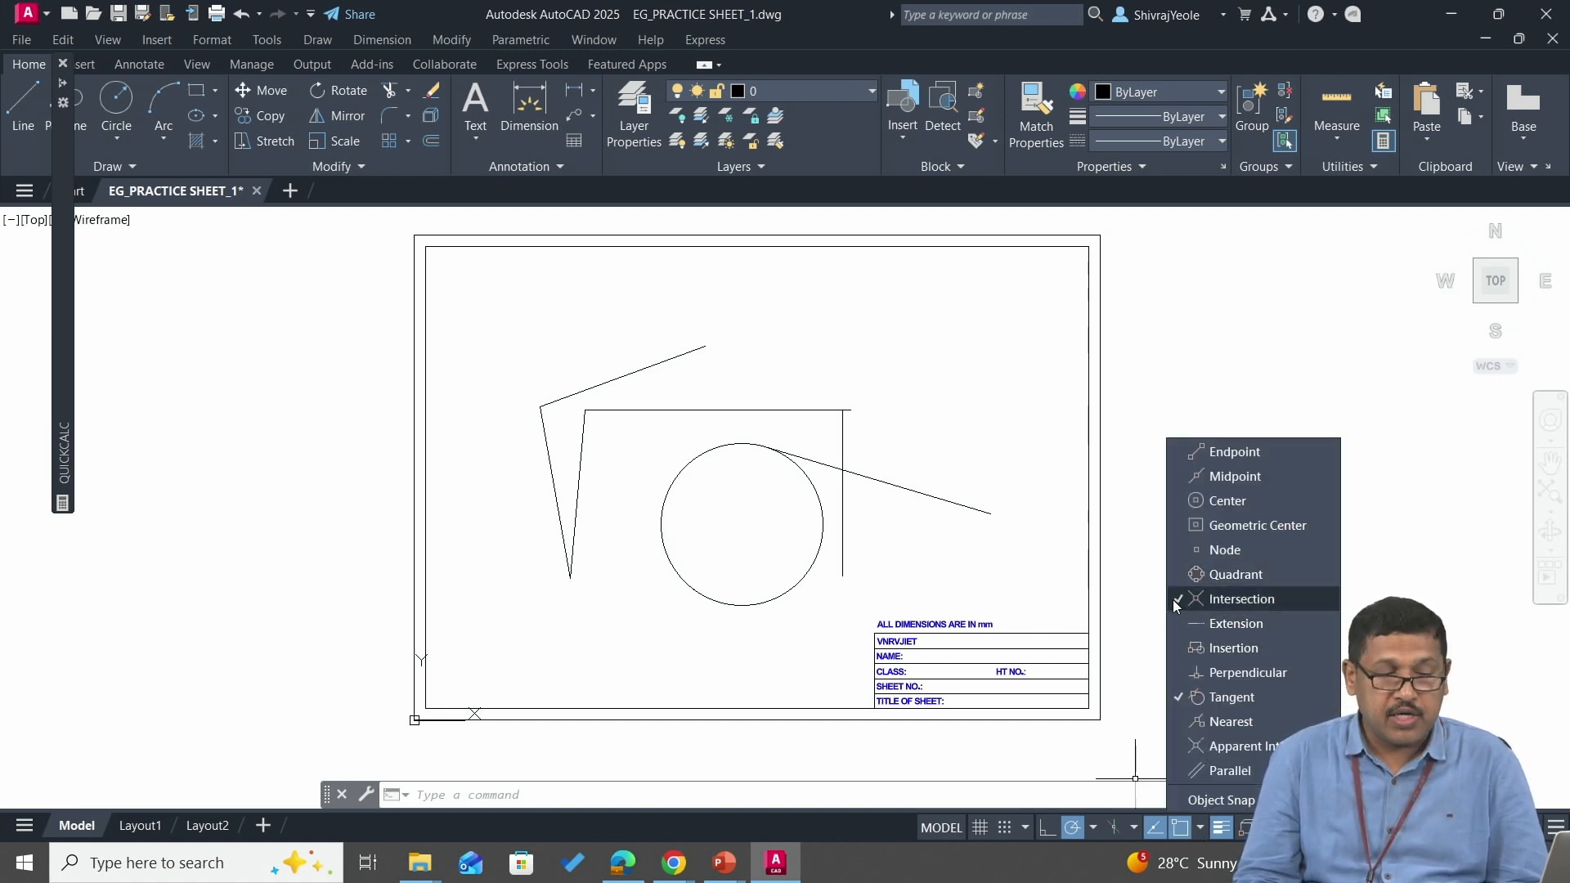
pyautogui.click(1181, 699)
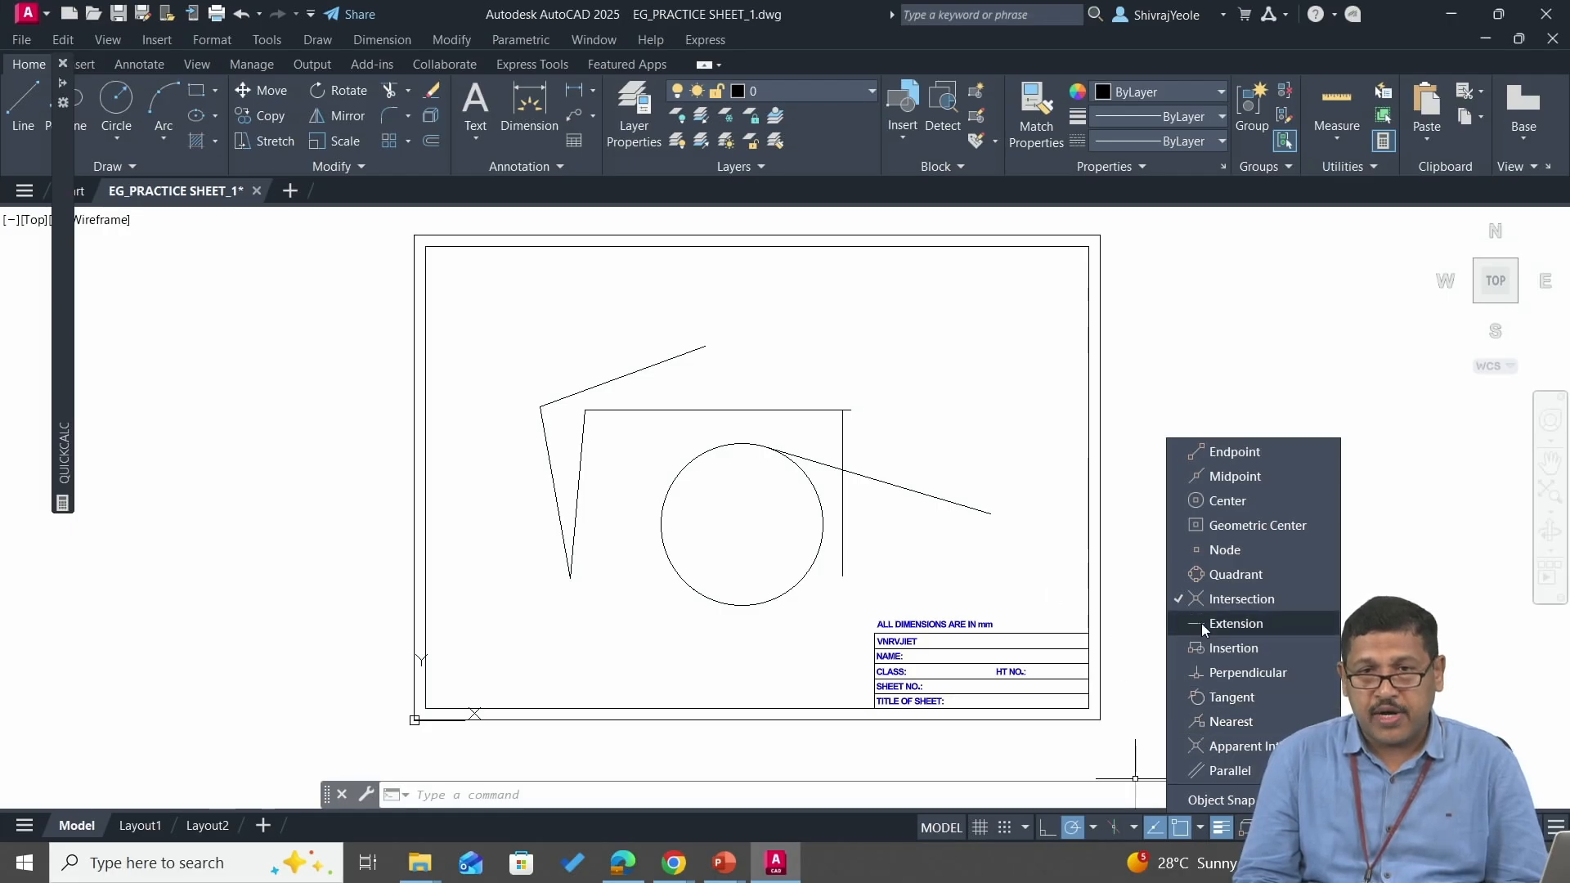
pyautogui.click(1044, 585)
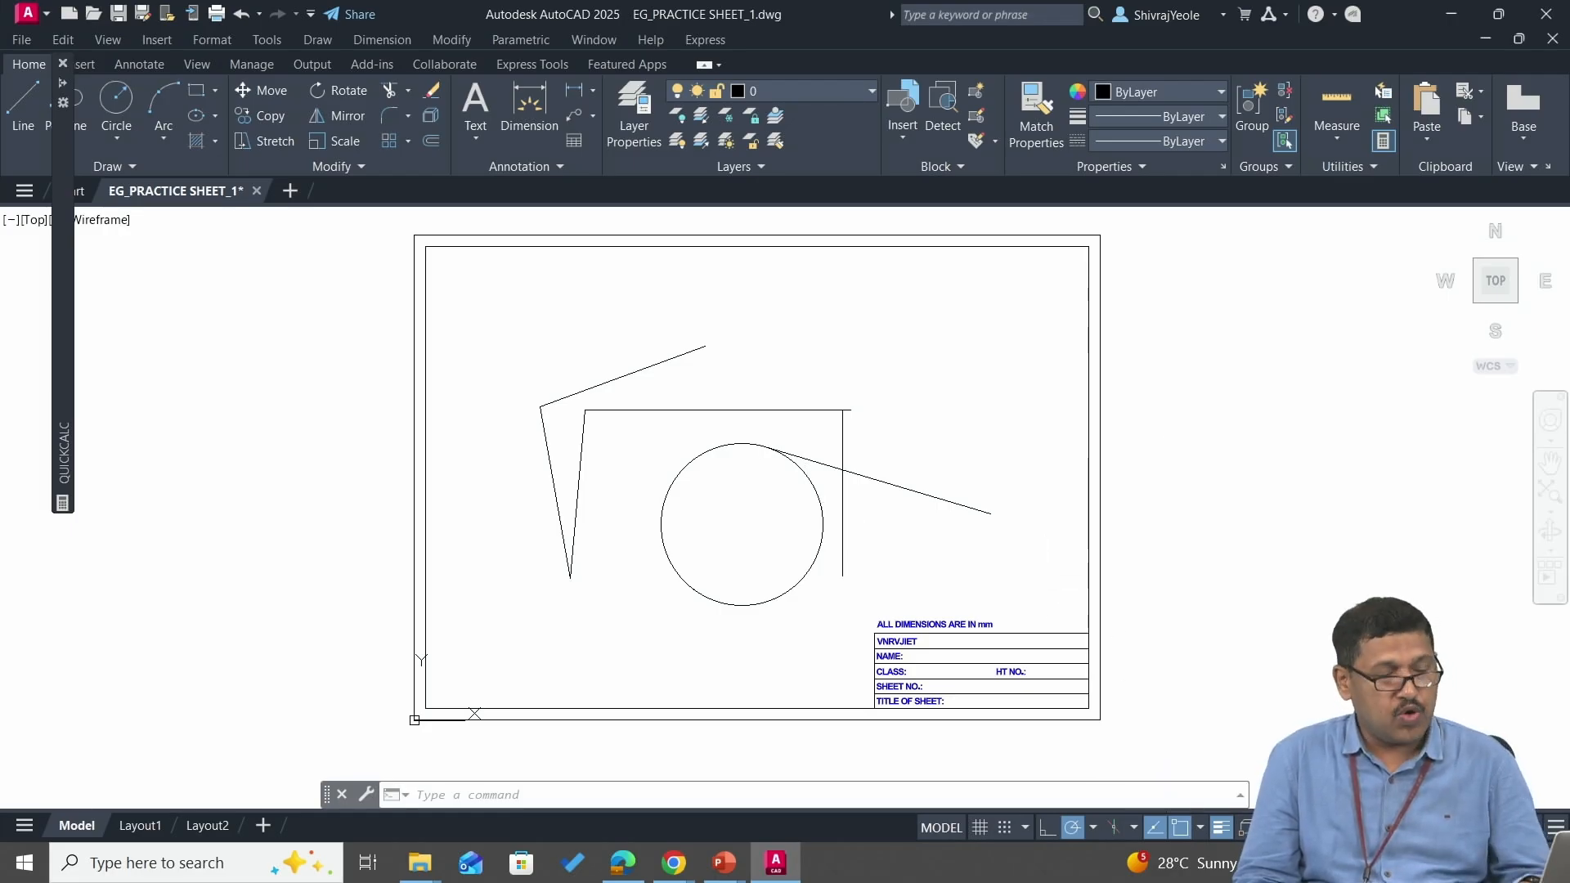
# - Try starting a line at the intersection of the tangent line and the vertical line
pyautogui.press('l')
pyautogui.press('Return')
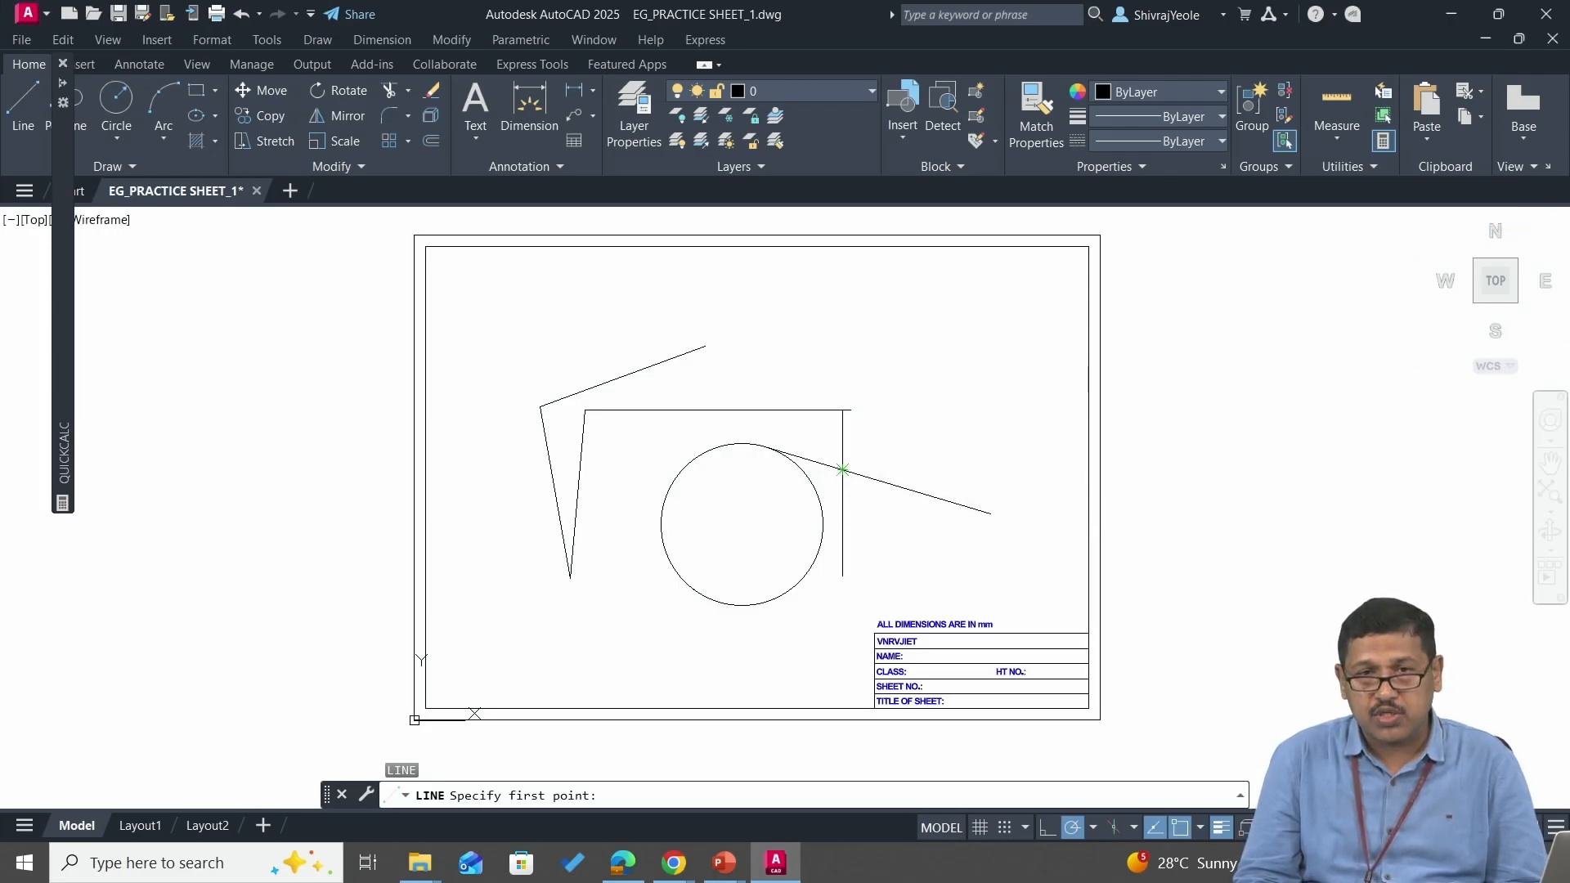
pyautogui.click(842, 469)
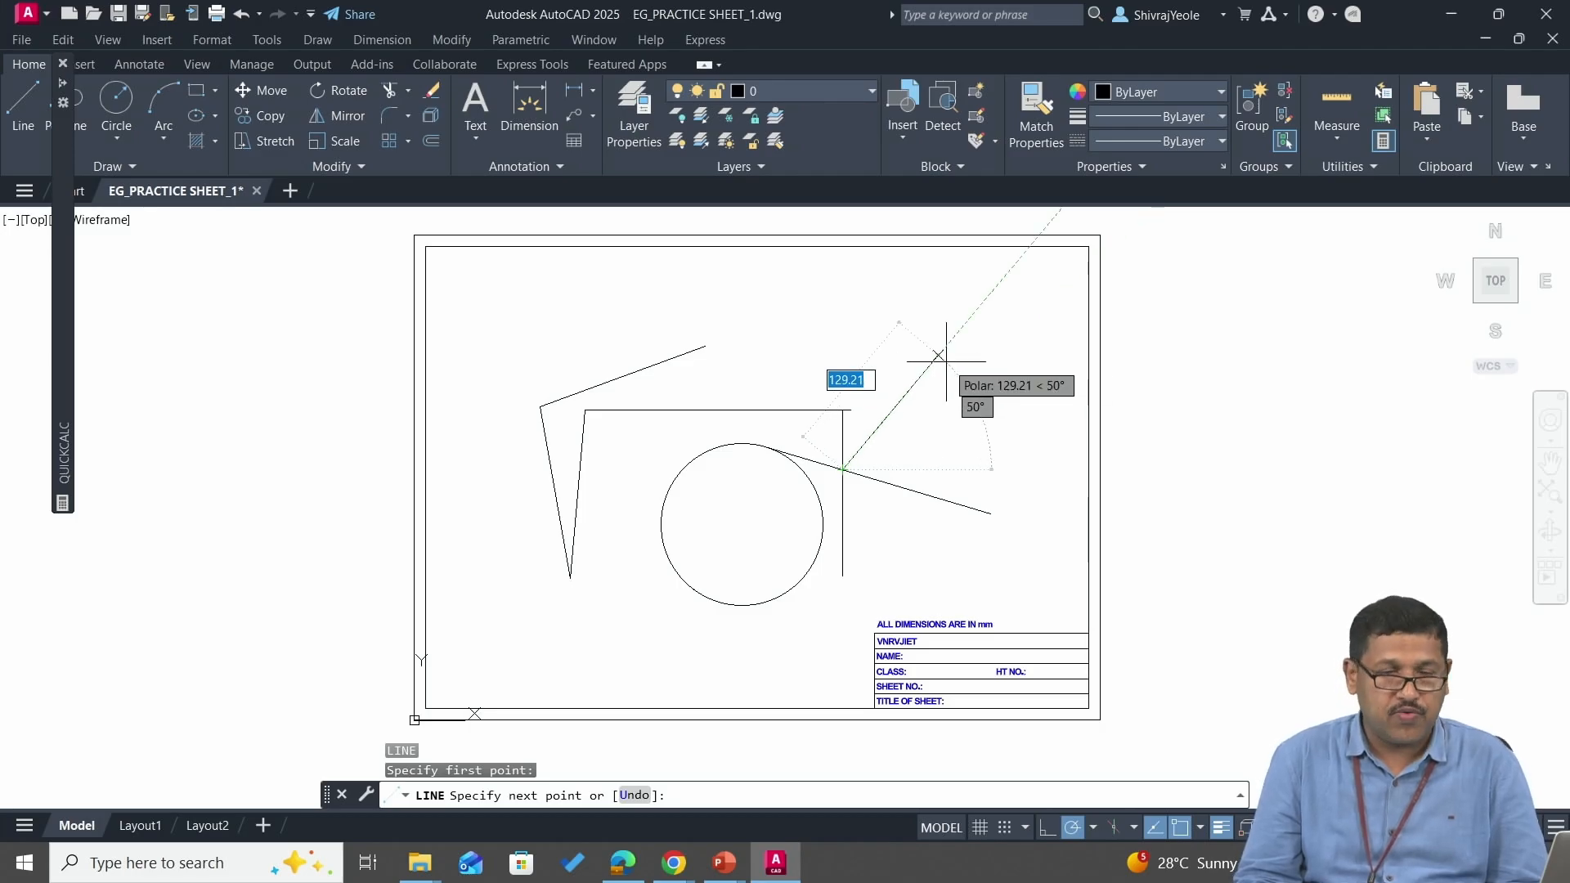
pyautogui.press('Escape')
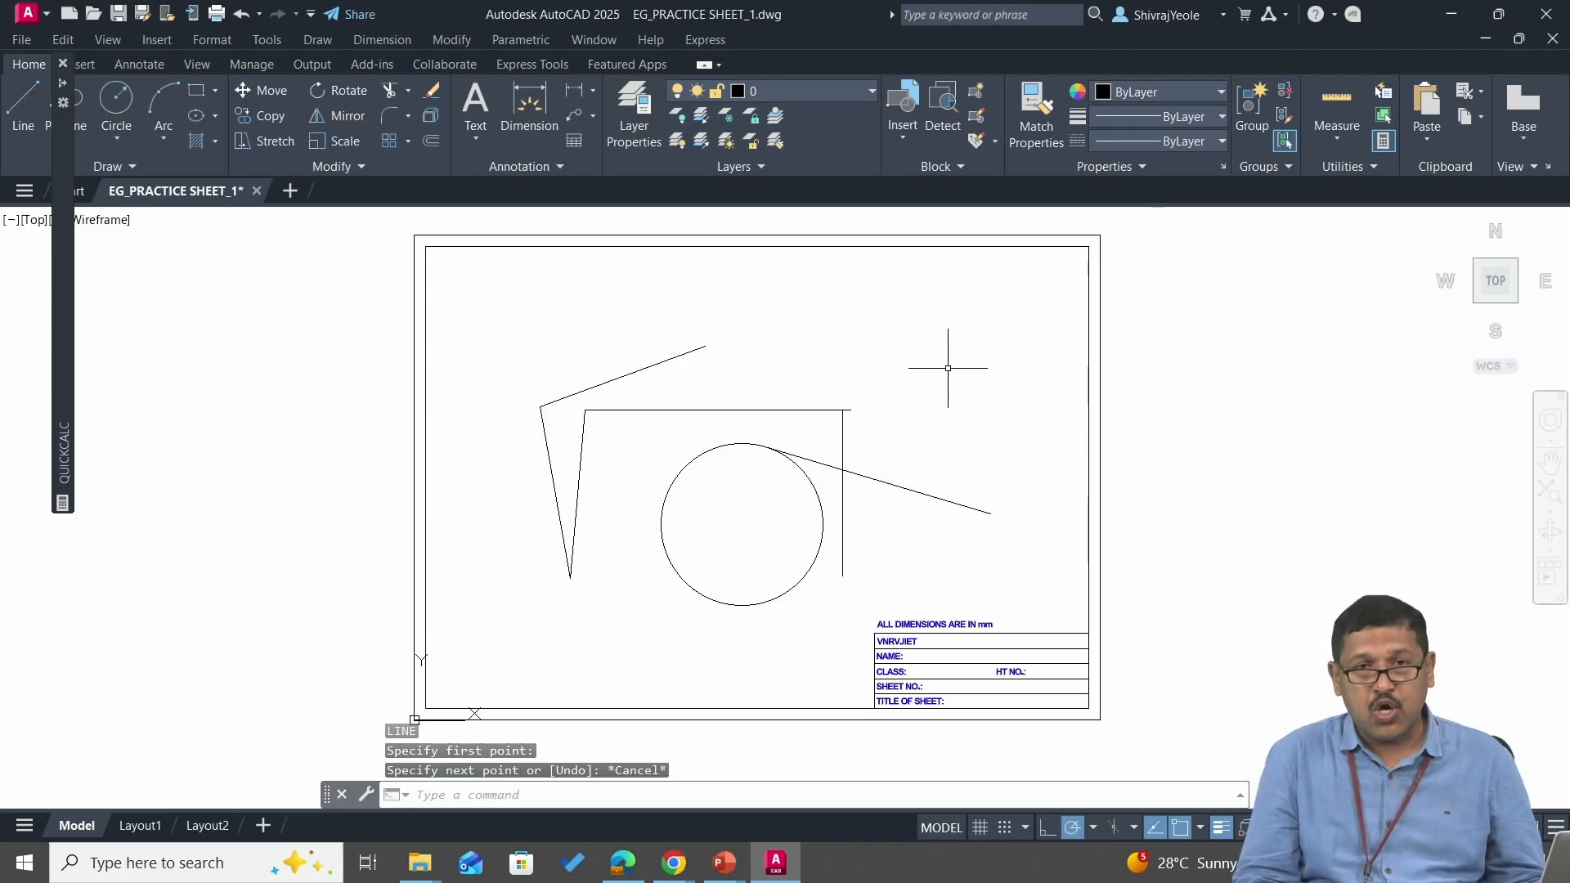
# - Erase the circle and all the practice lines from inside the sheet border
pyautogui.click(922, 564)
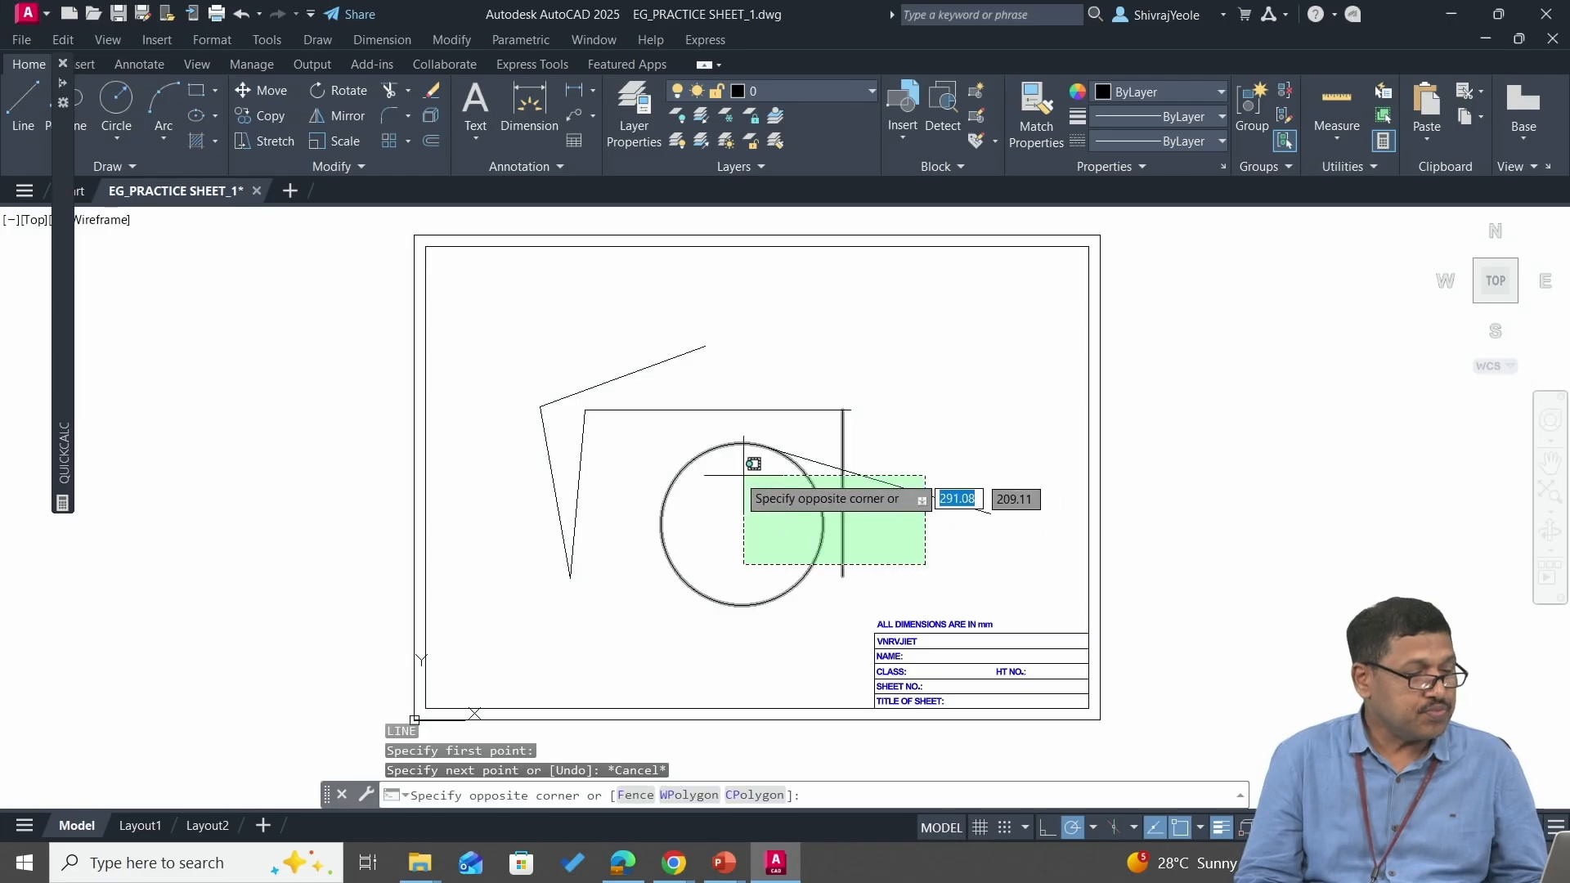
pyautogui.click(532, 342)
pyautogui.press('Delete')
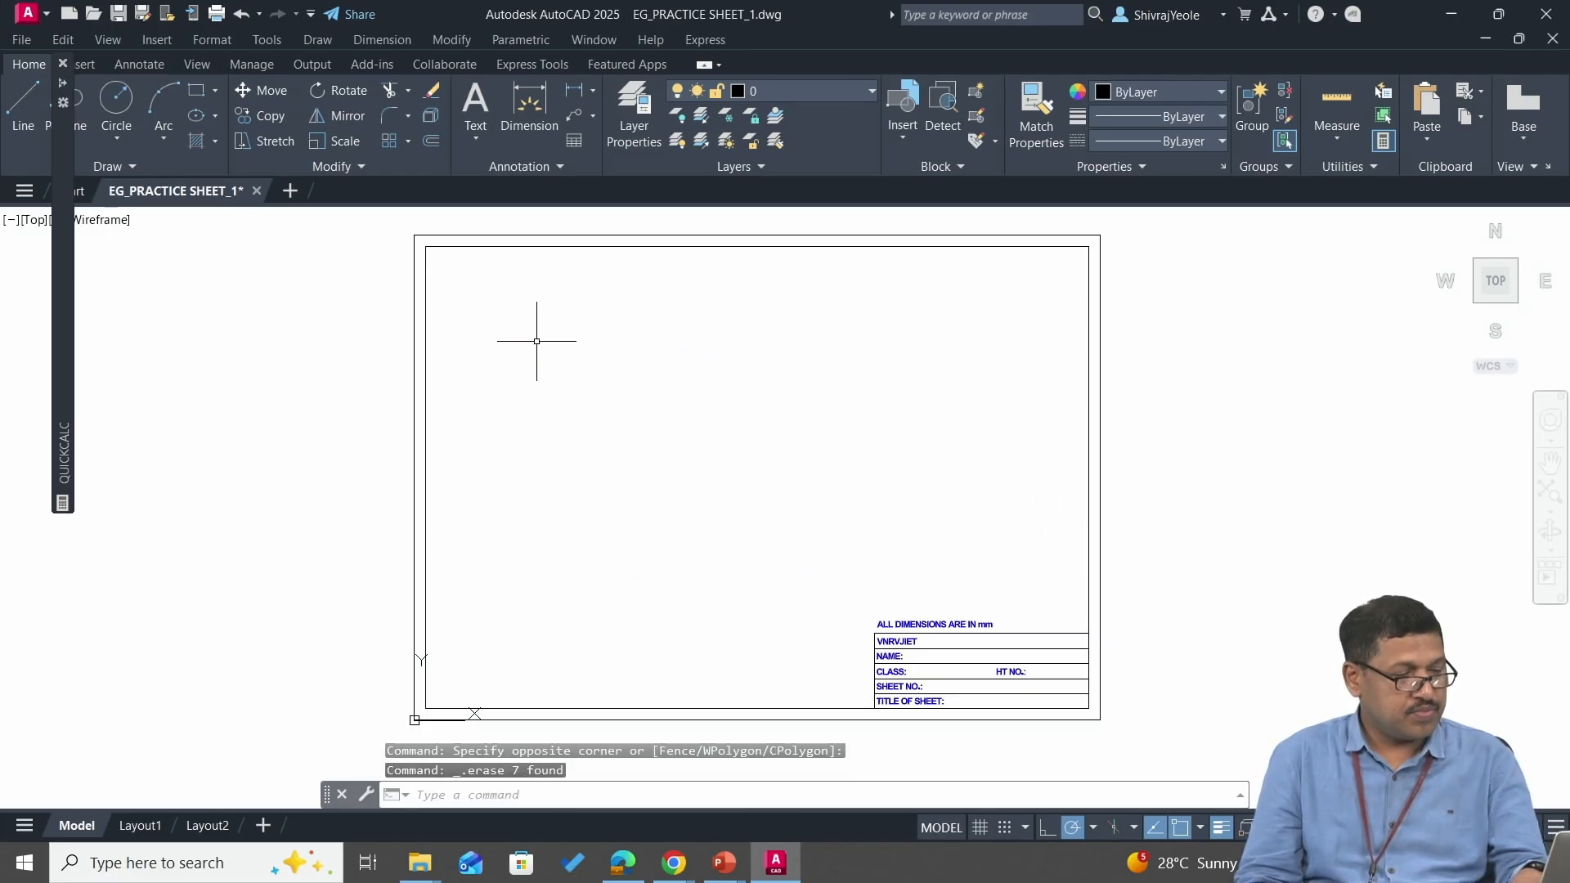
pyautogui.press('Escape')
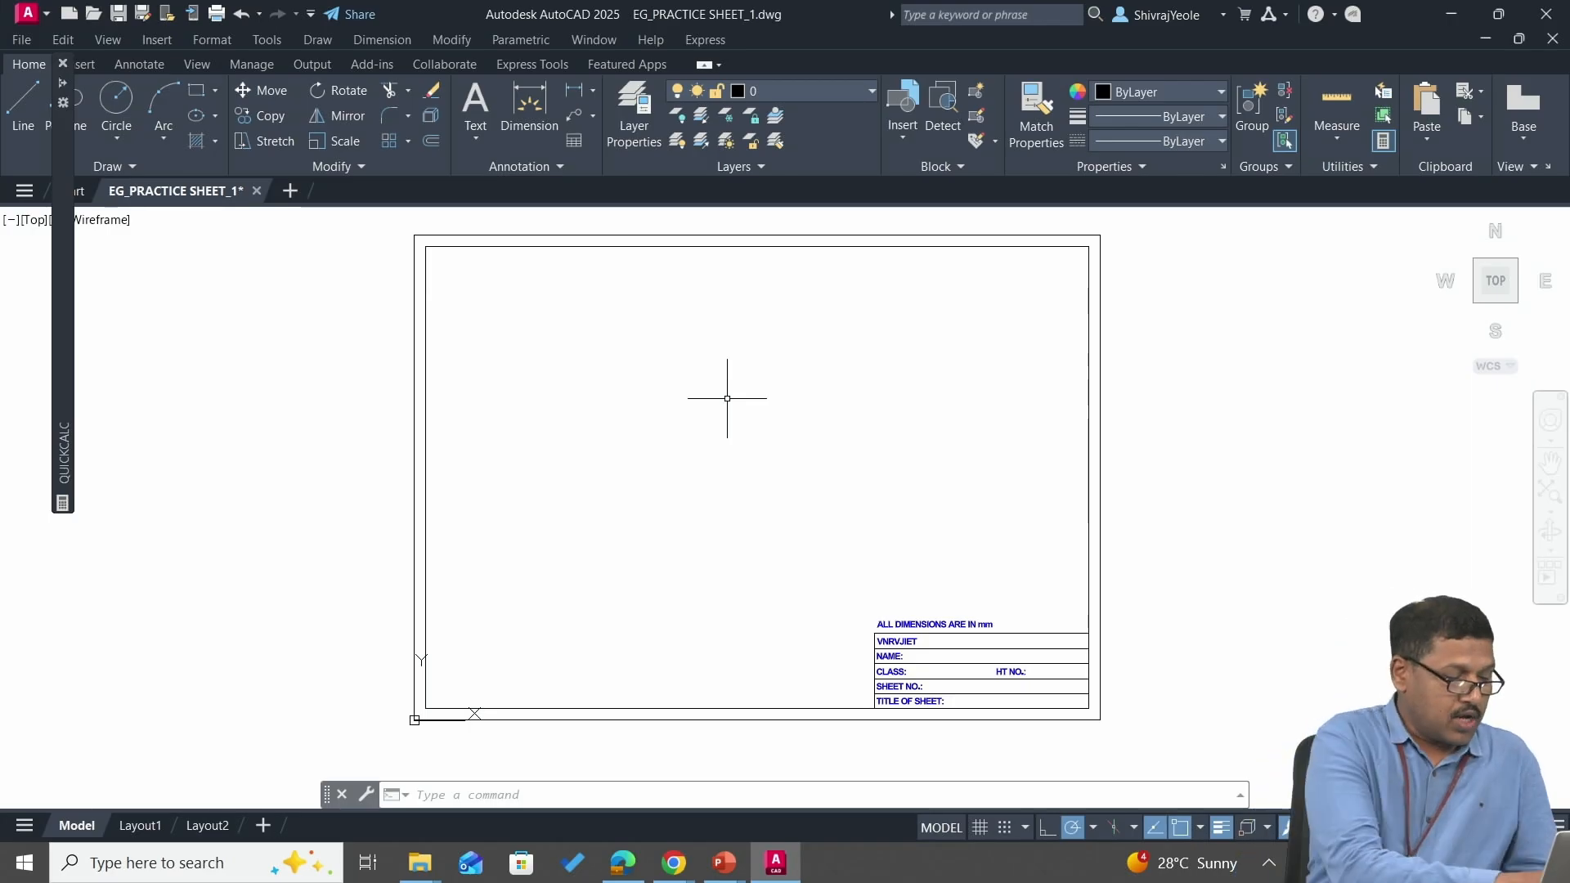
pyautogui.write('AR')
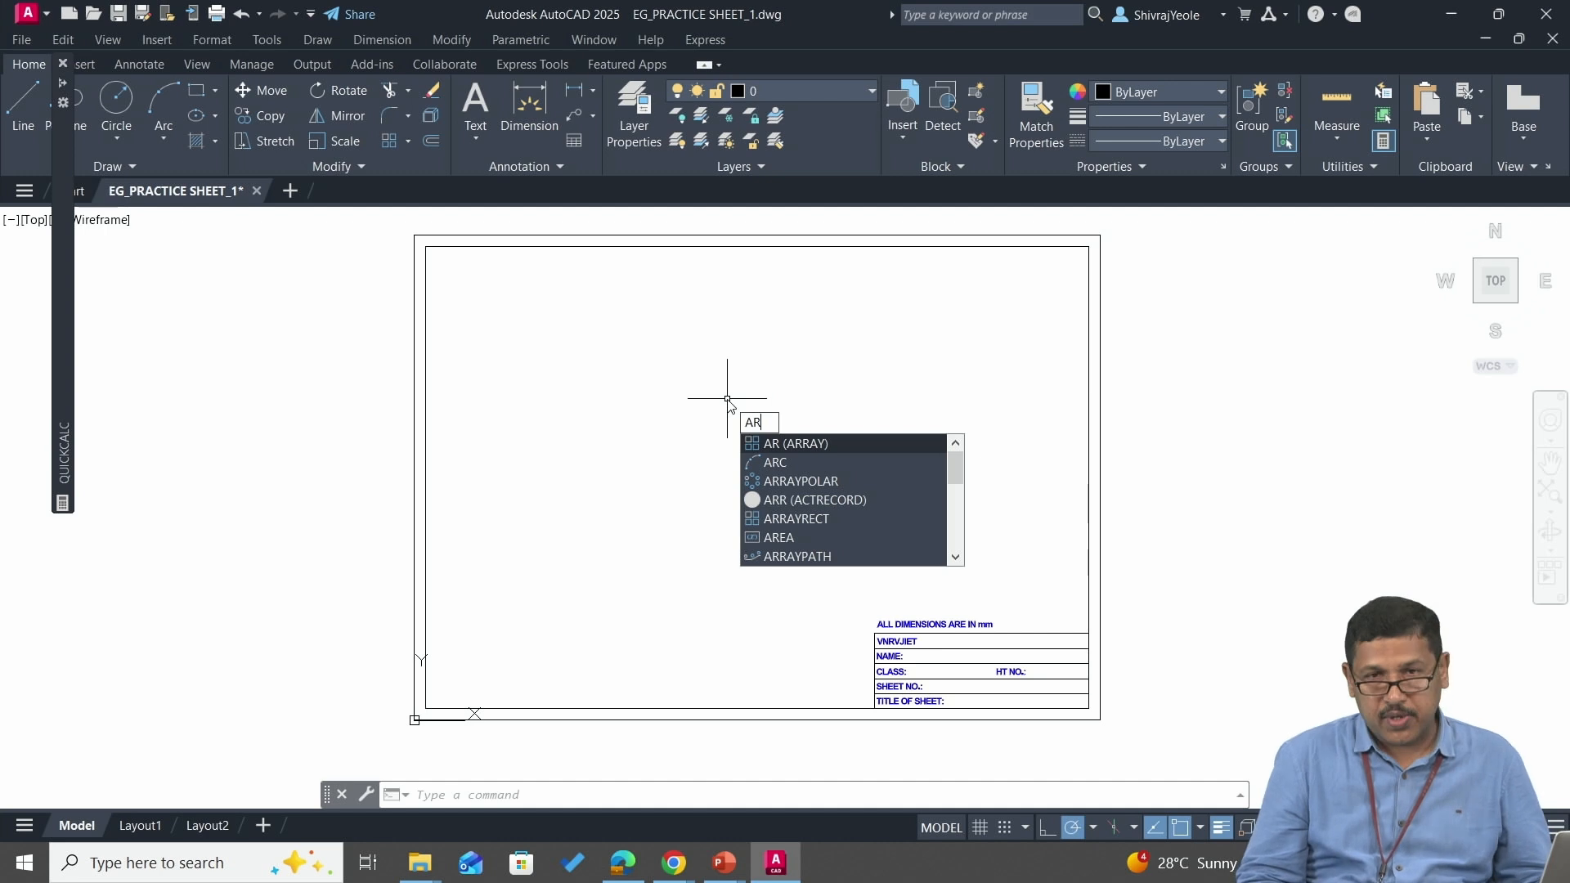
pyautogui.press('Return')
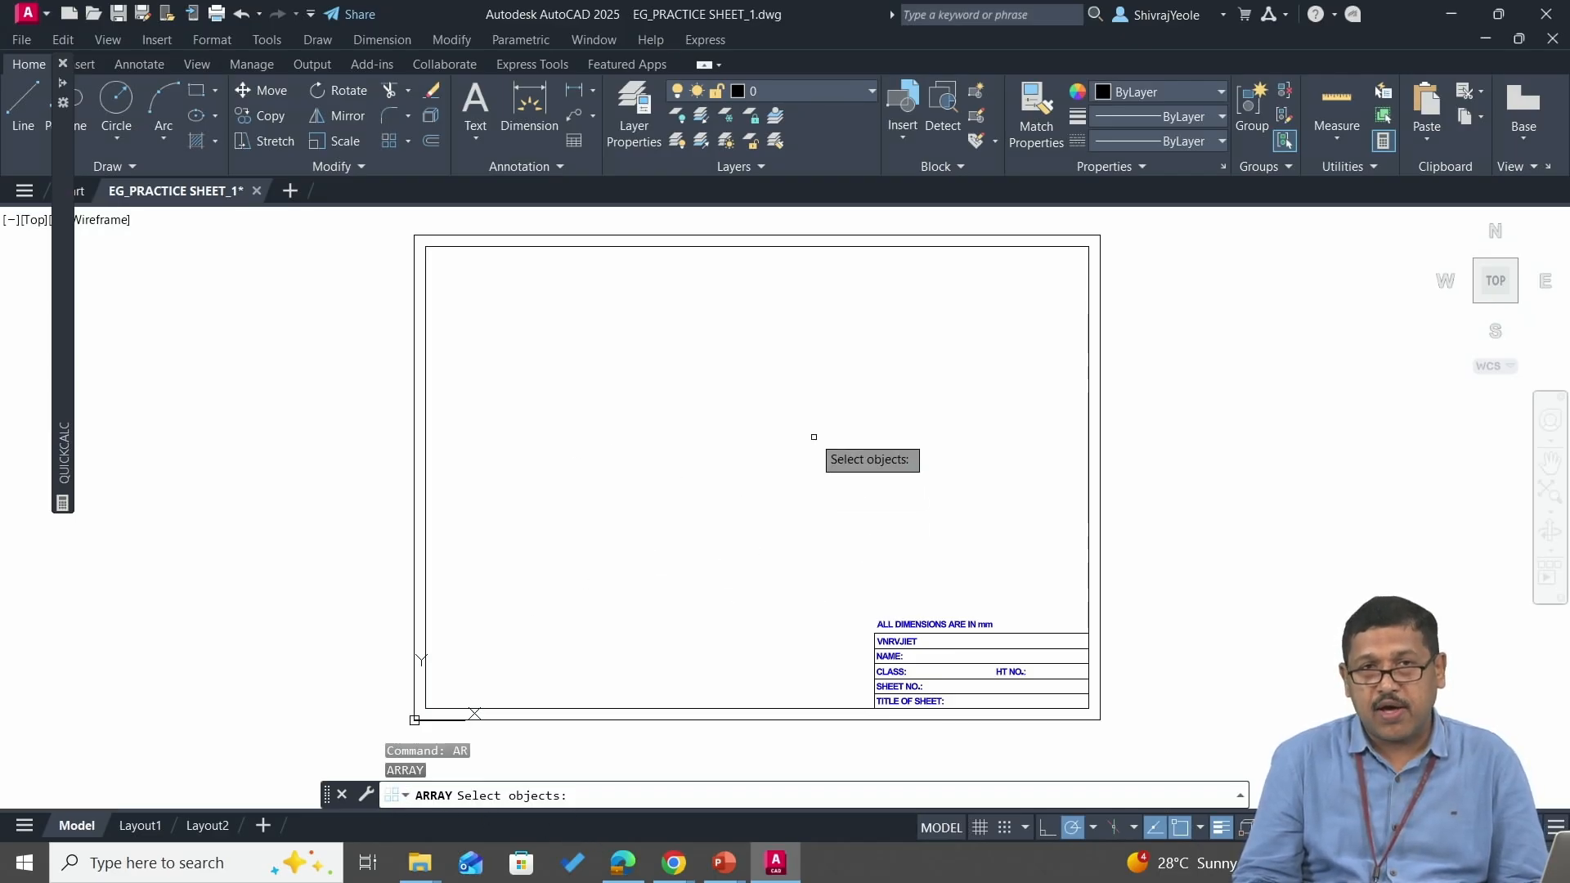
pyautogui.press('Escape')
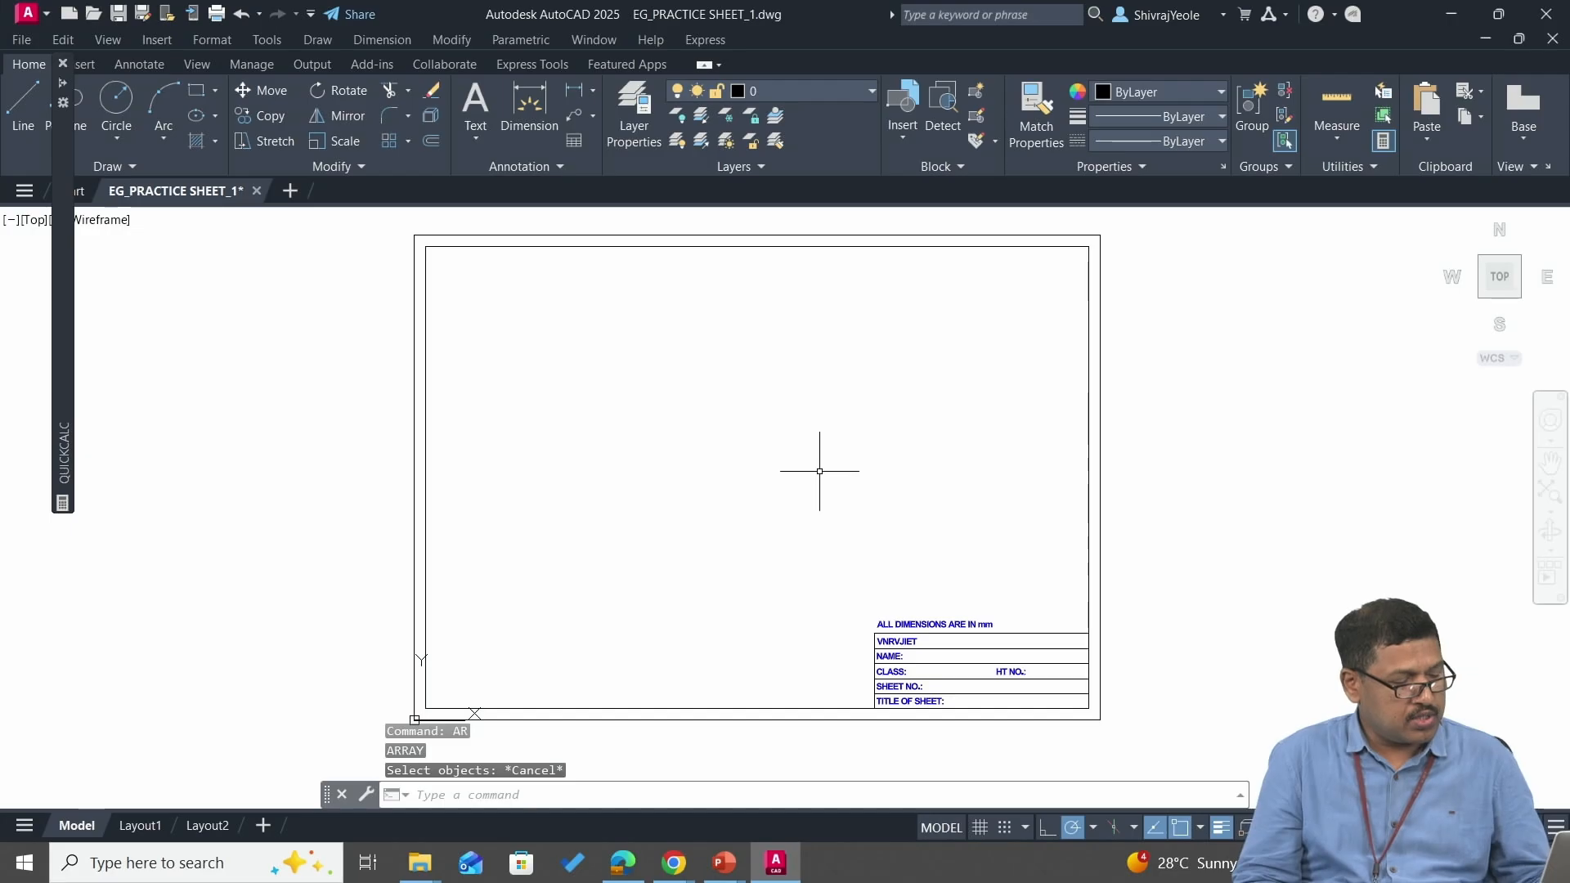
# - Draw a small rectangle in the left part of the sheet, slightly below mid-height
pyautogui.write('rec')
pyautogui.press('Return')
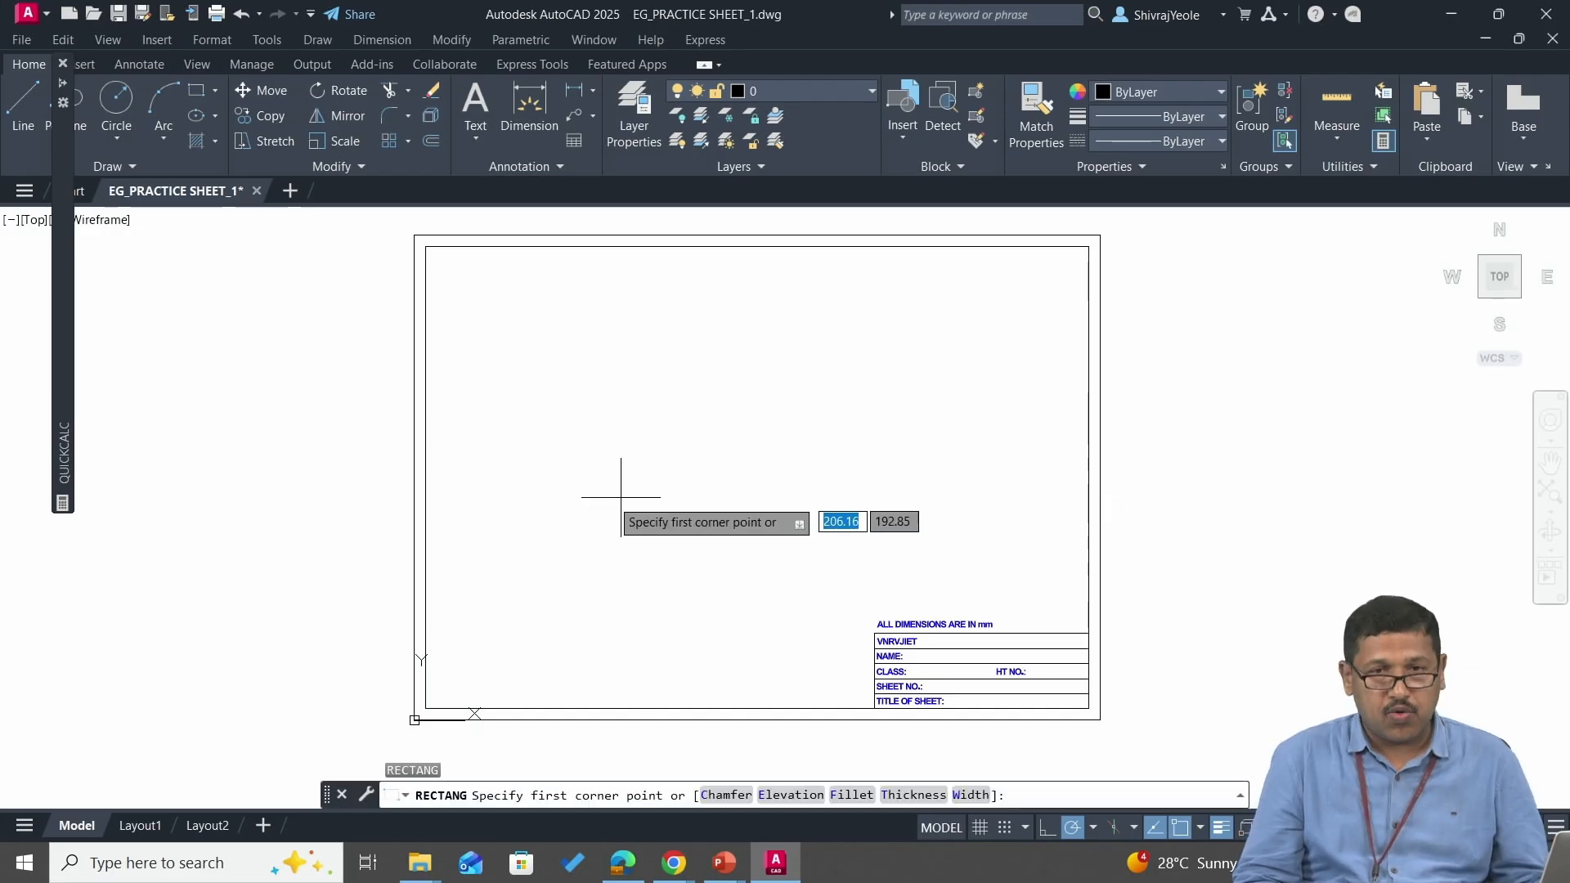
pyautogui.click(537, 508)
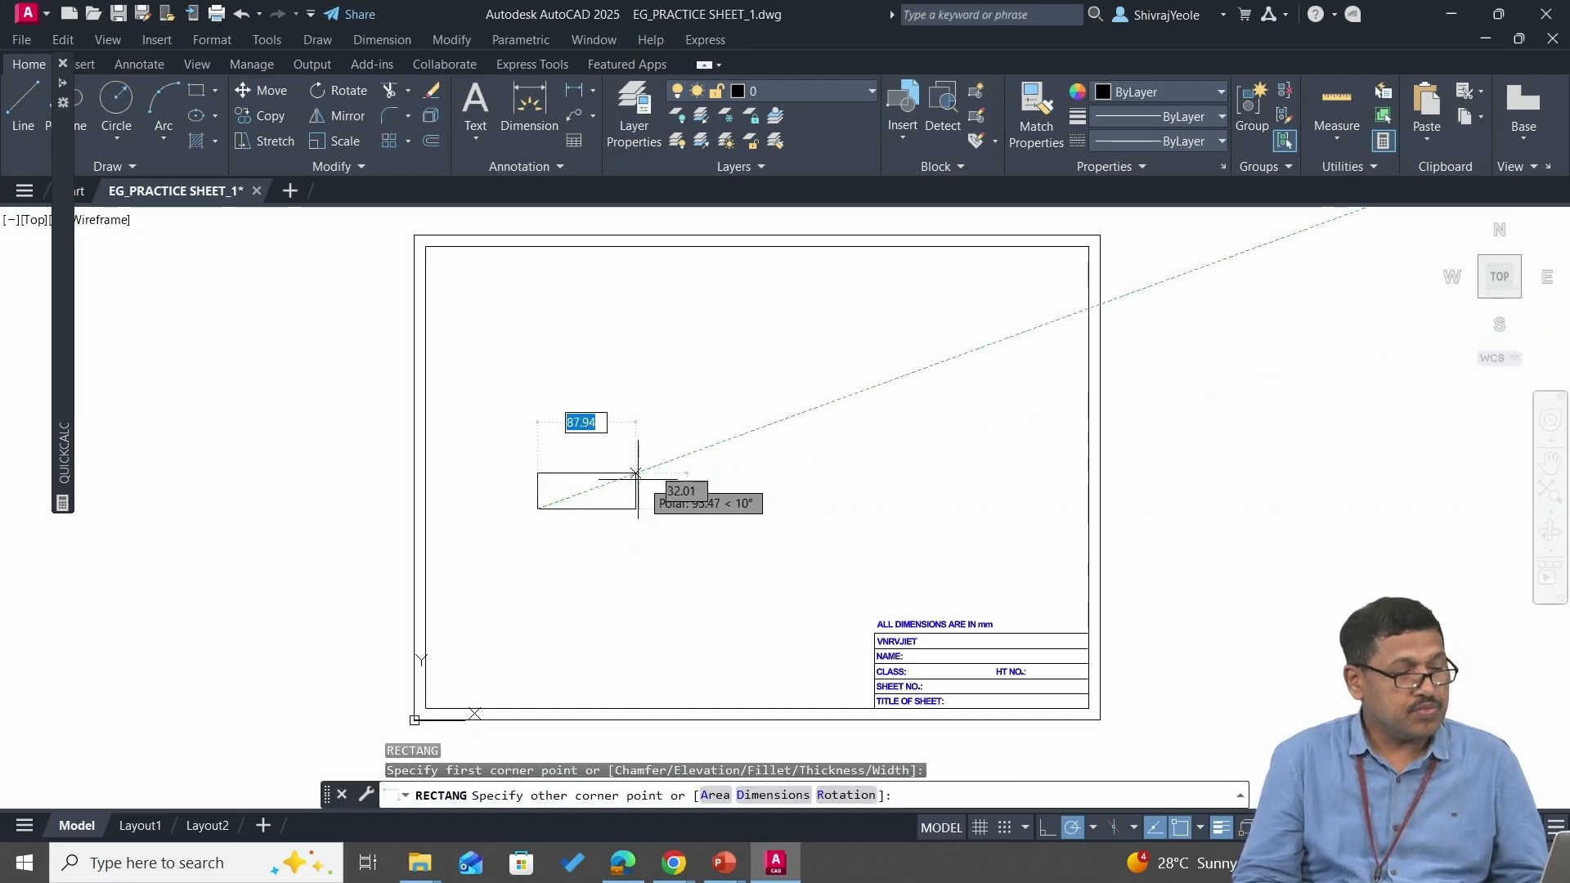
pyautogui.click(583, 482)
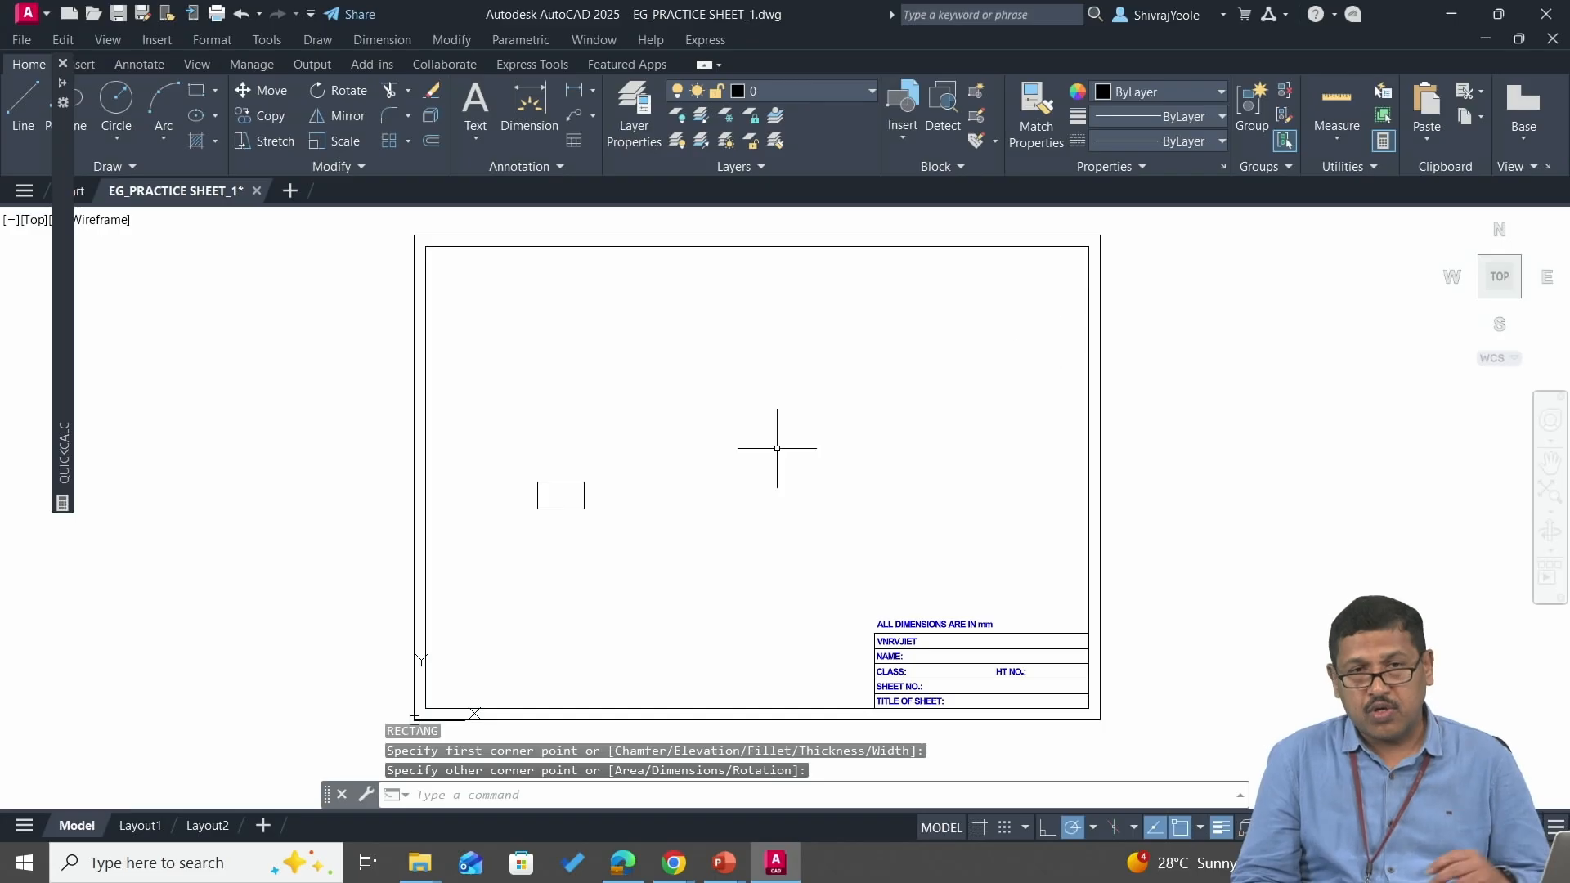
# - Create a Rectangular array from the small rectangle with the Array command
pyautogui.scroll(4, 687, 423)
pyautogui.moveTo(819, 437)
pyautogui.mouseDown(button='middle')
pyautogui.moveTo(932, 420)
pyautogui.moveTo(998, 441)
pyautogui.mouseUp(button='middle')
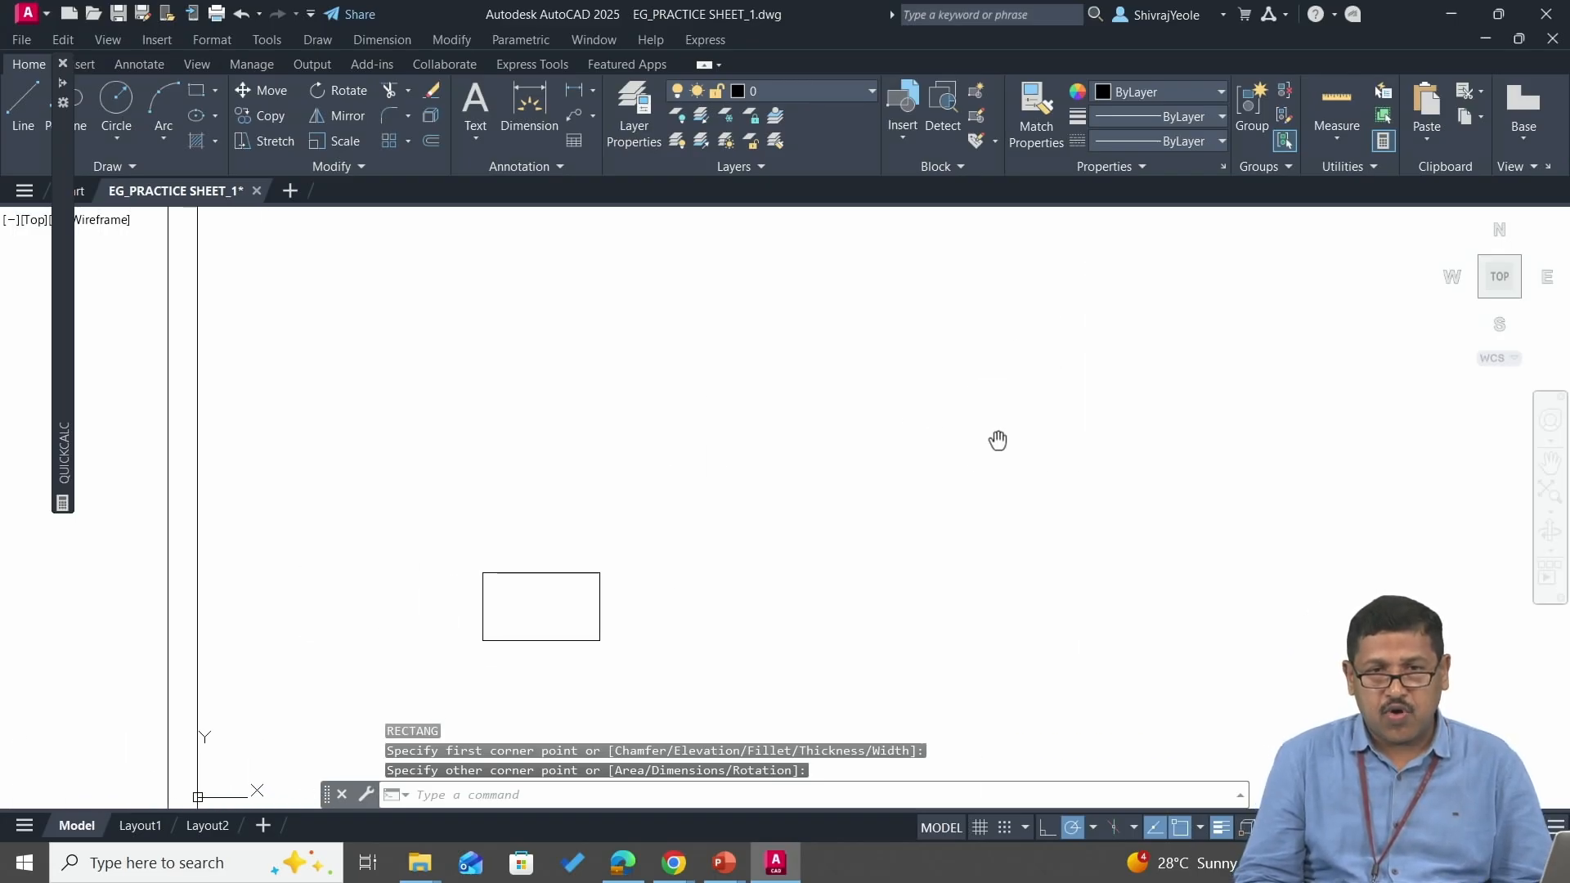
pyautogui.scroll(-2, 909, 429)
pyautogui.moveTo(886, 424); pyautogui.dragTo(743, 511, button='middle')
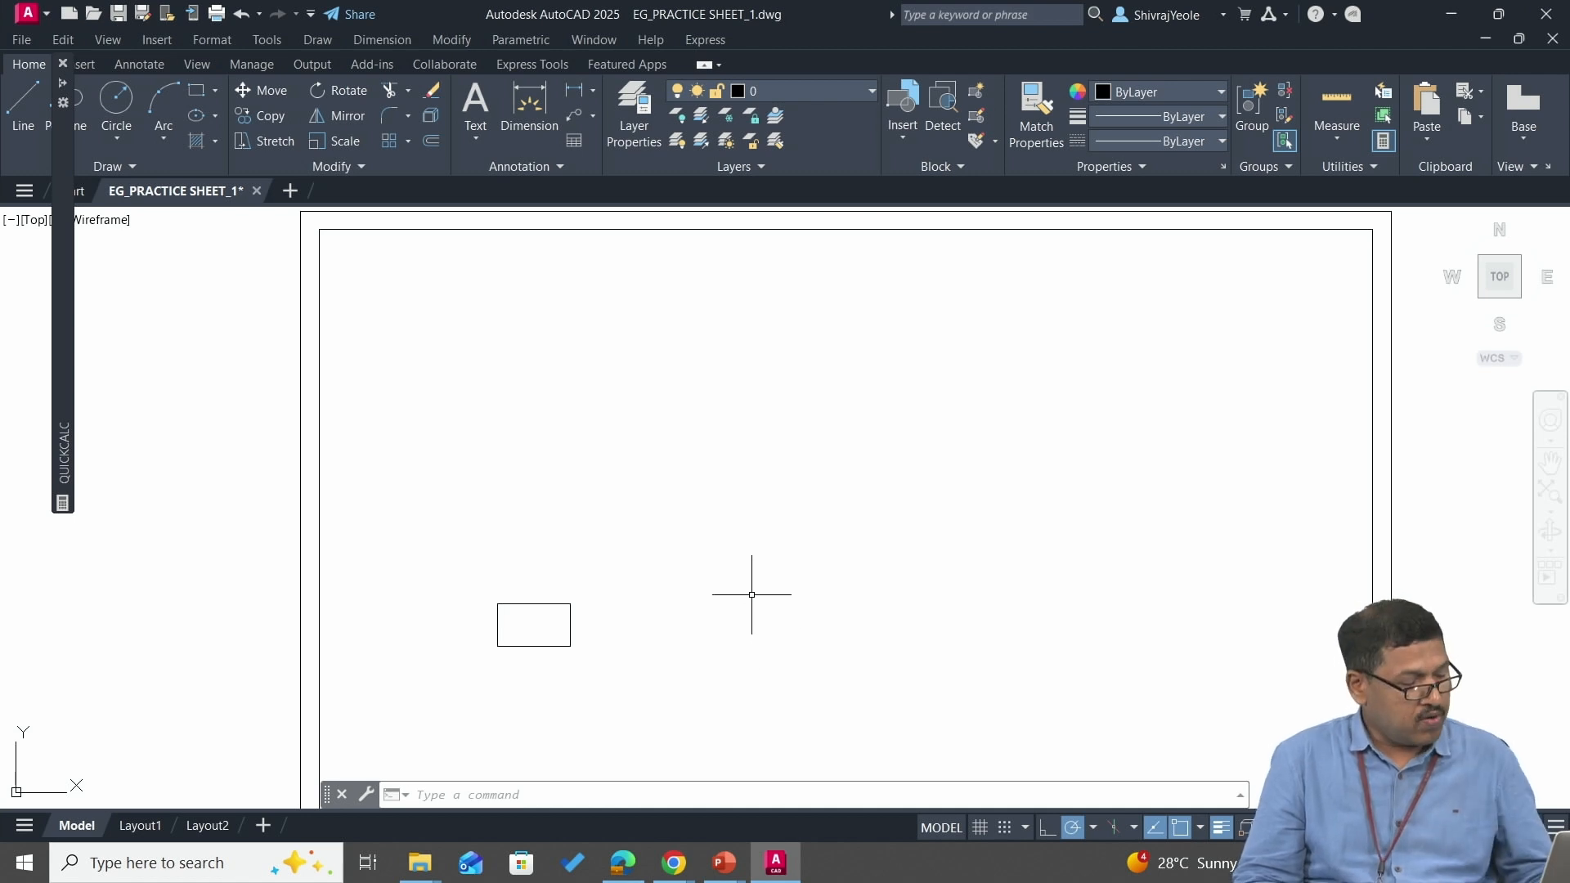
pyautogui.press('Return')
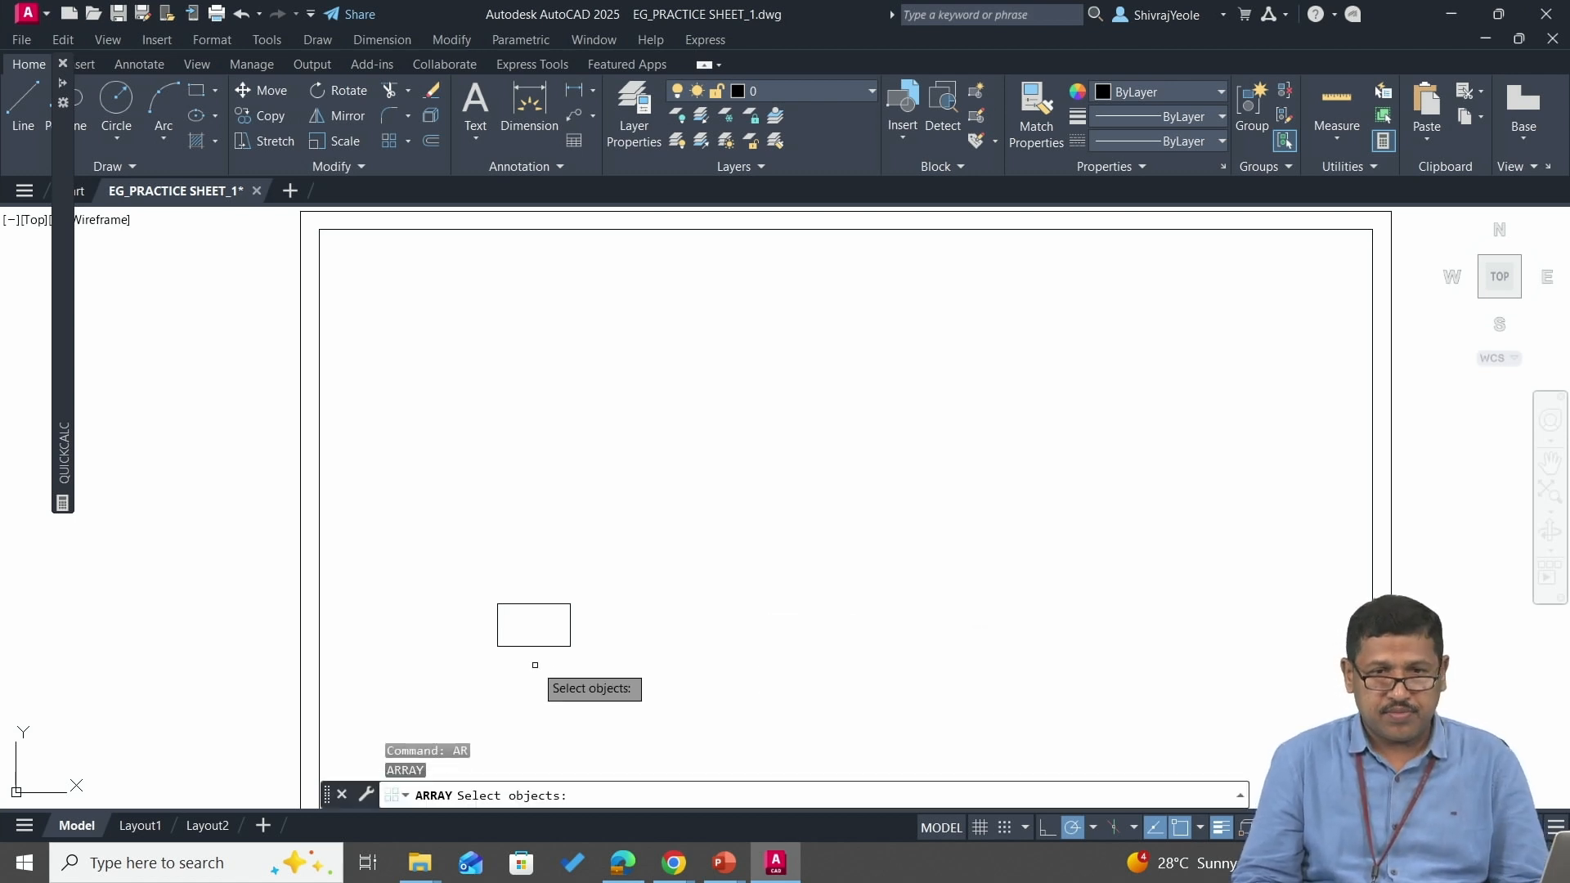
pyautogui.click(531, 646)
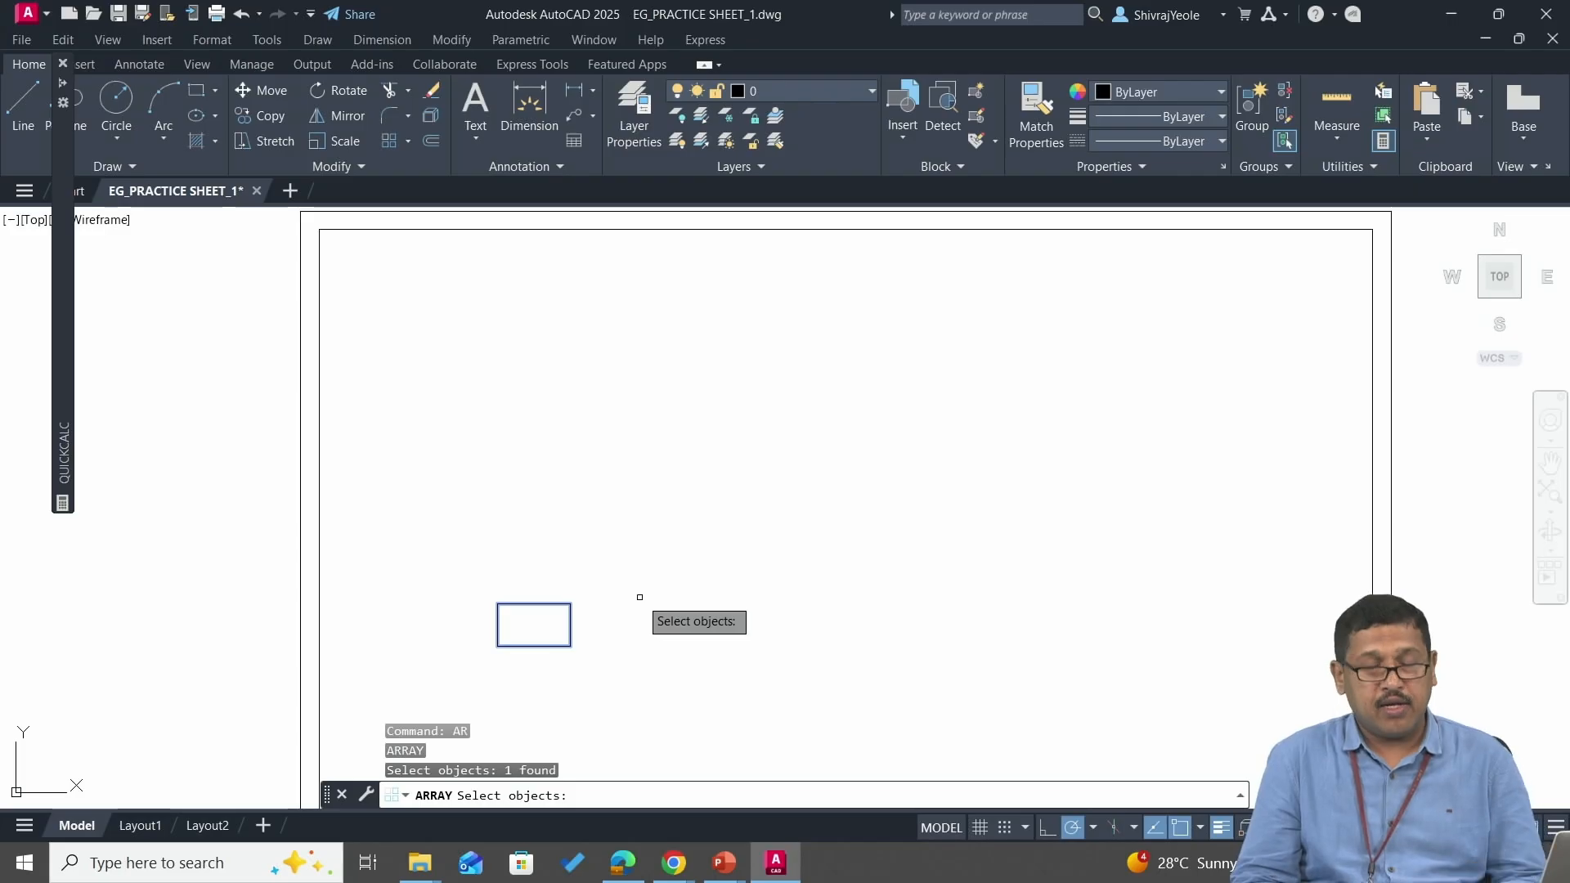
pyautogui.press('Return')
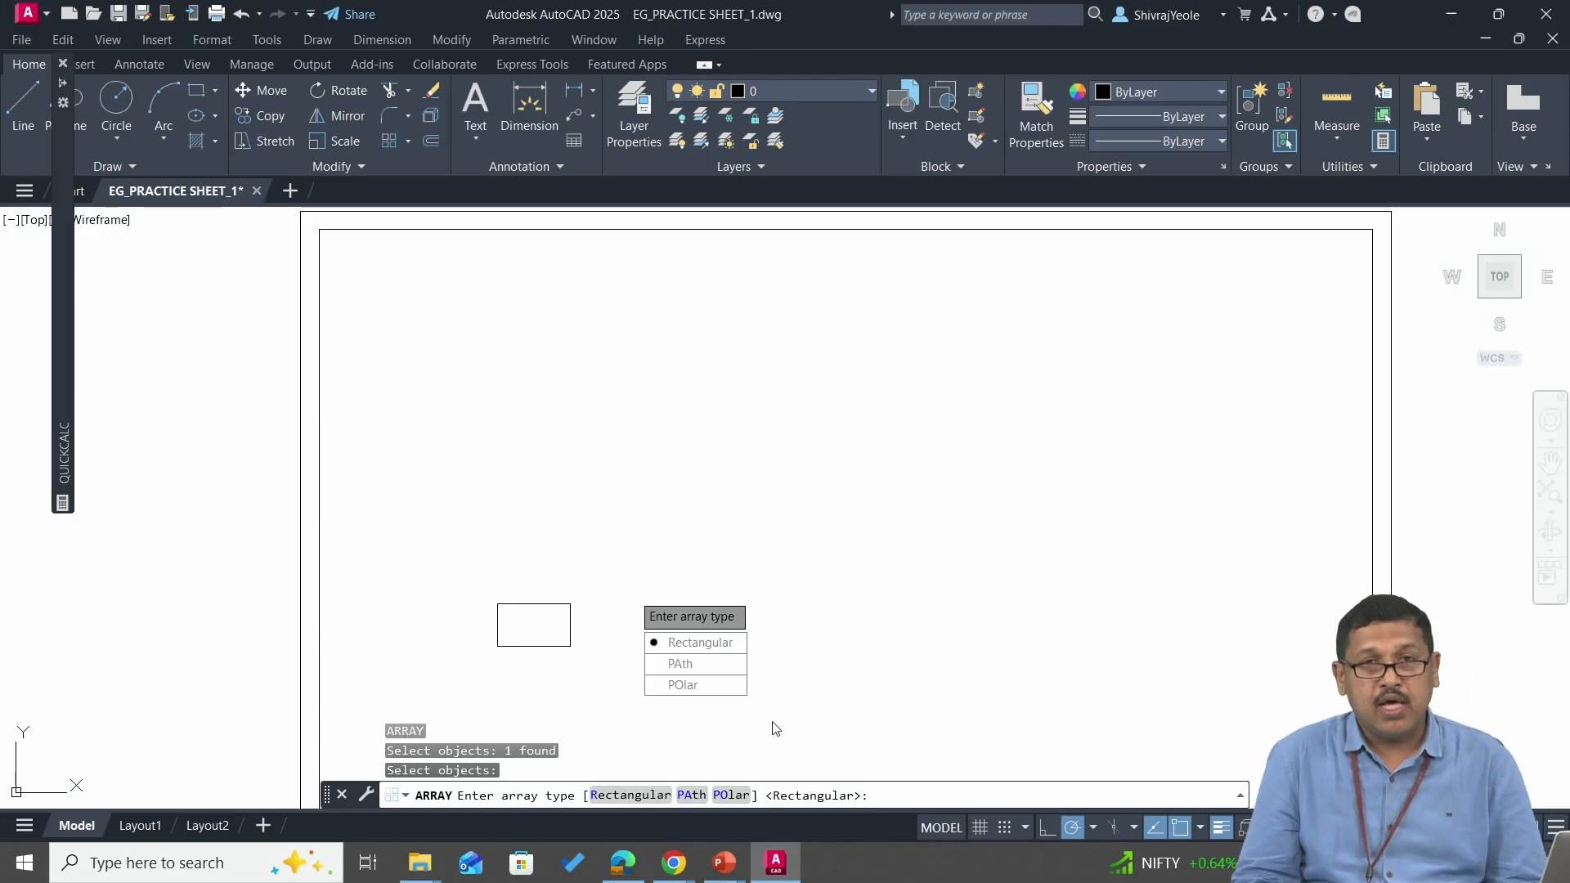
pyautogui.click(708, 644)
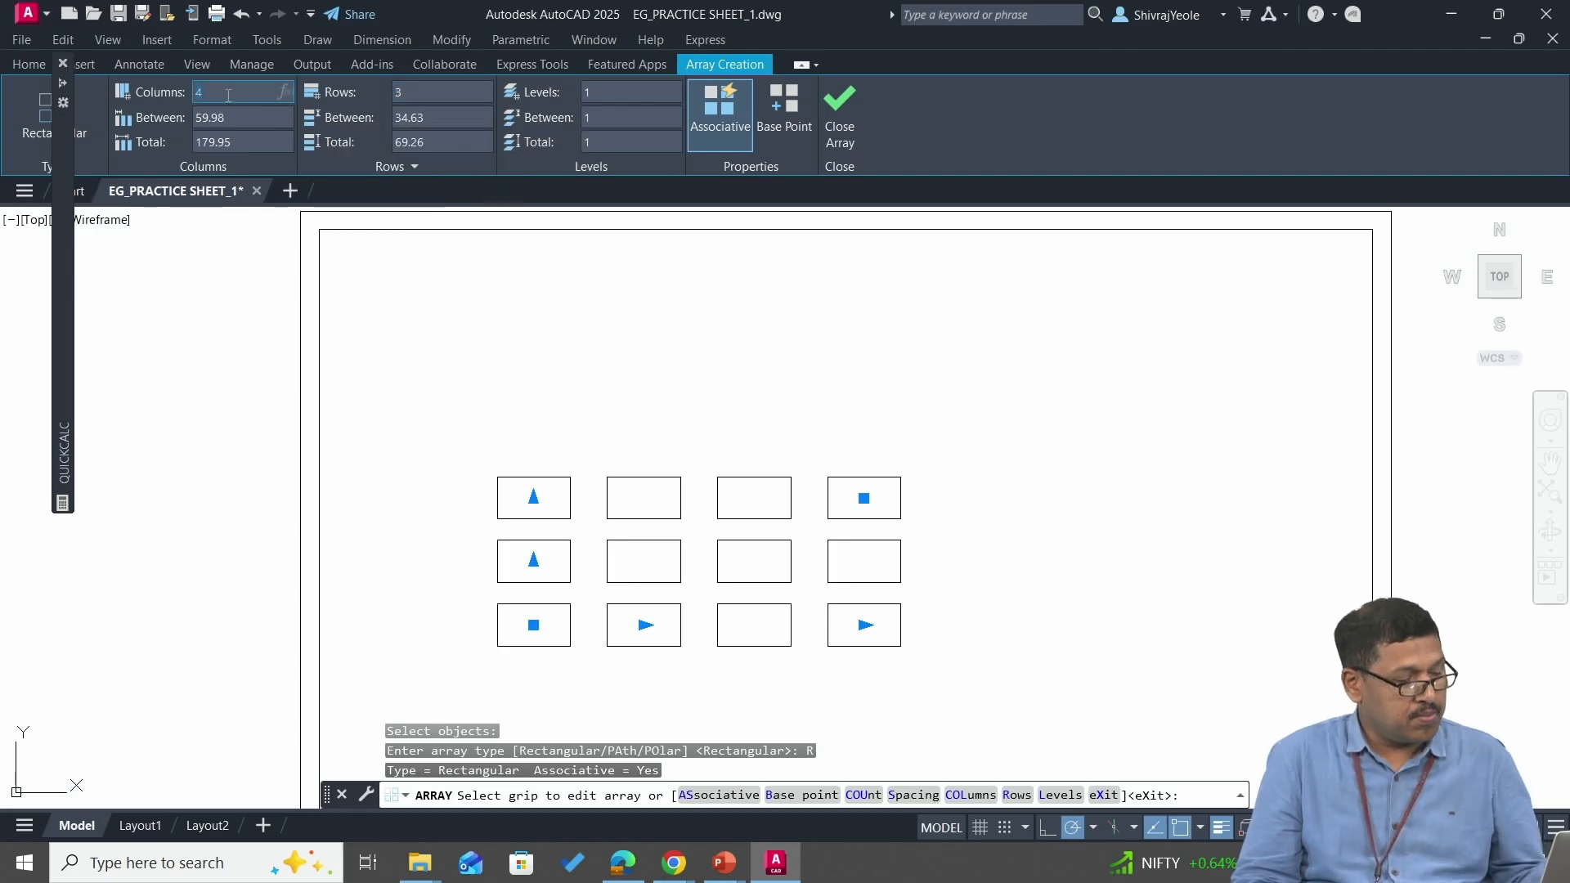
# - Set the rectangular array to 5 columns and 5 rows
pyautogui.press('Return')
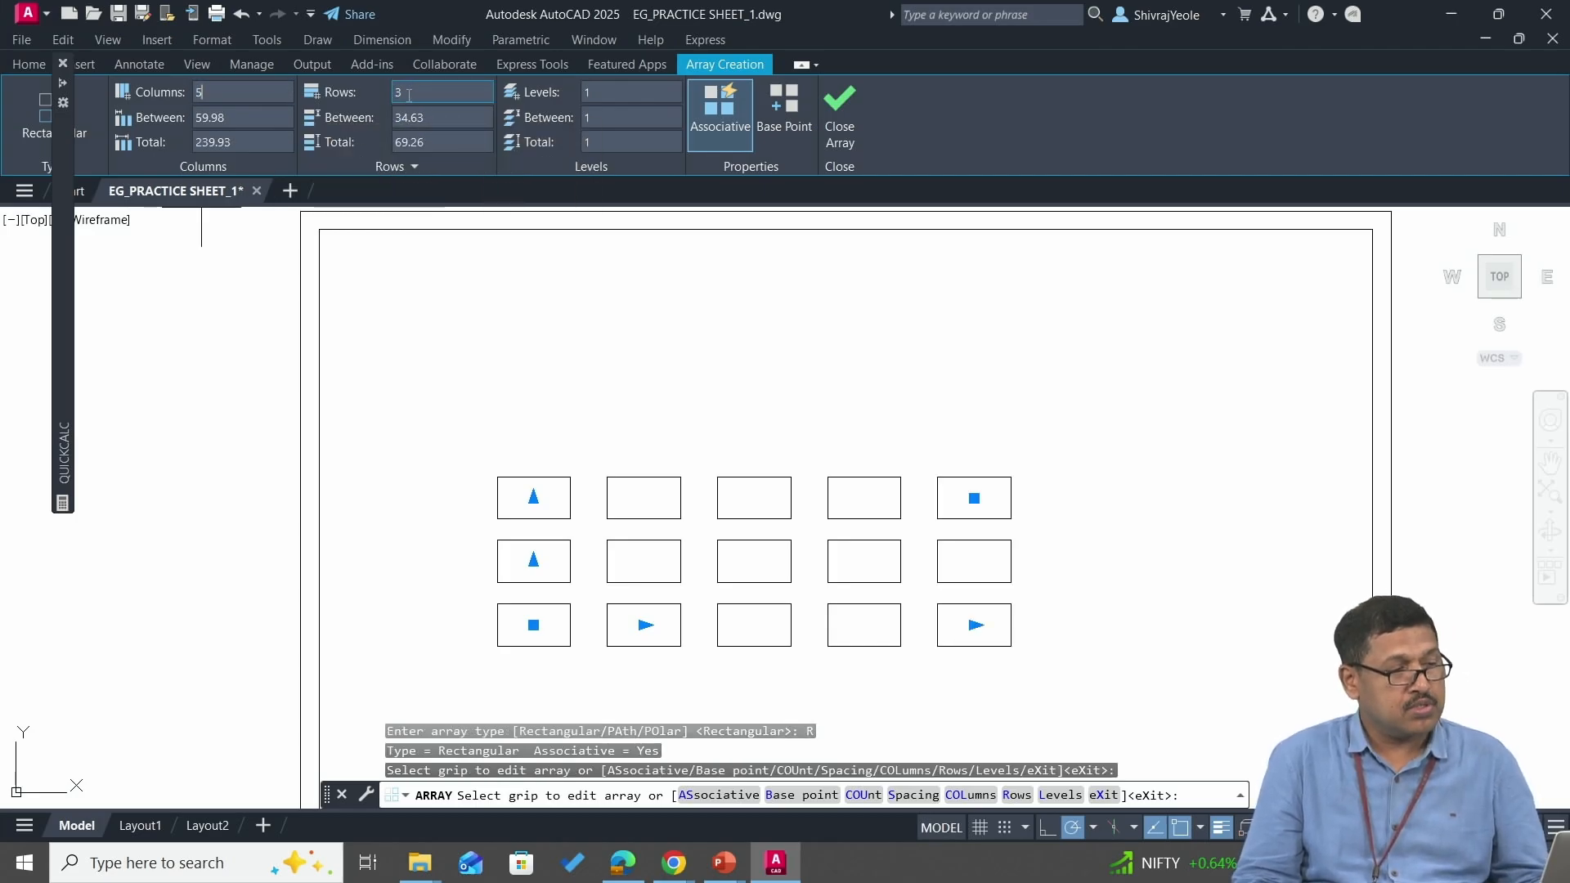
pyautogui.moveTo(410, 91); pyautogui.dragTo(369, 87)
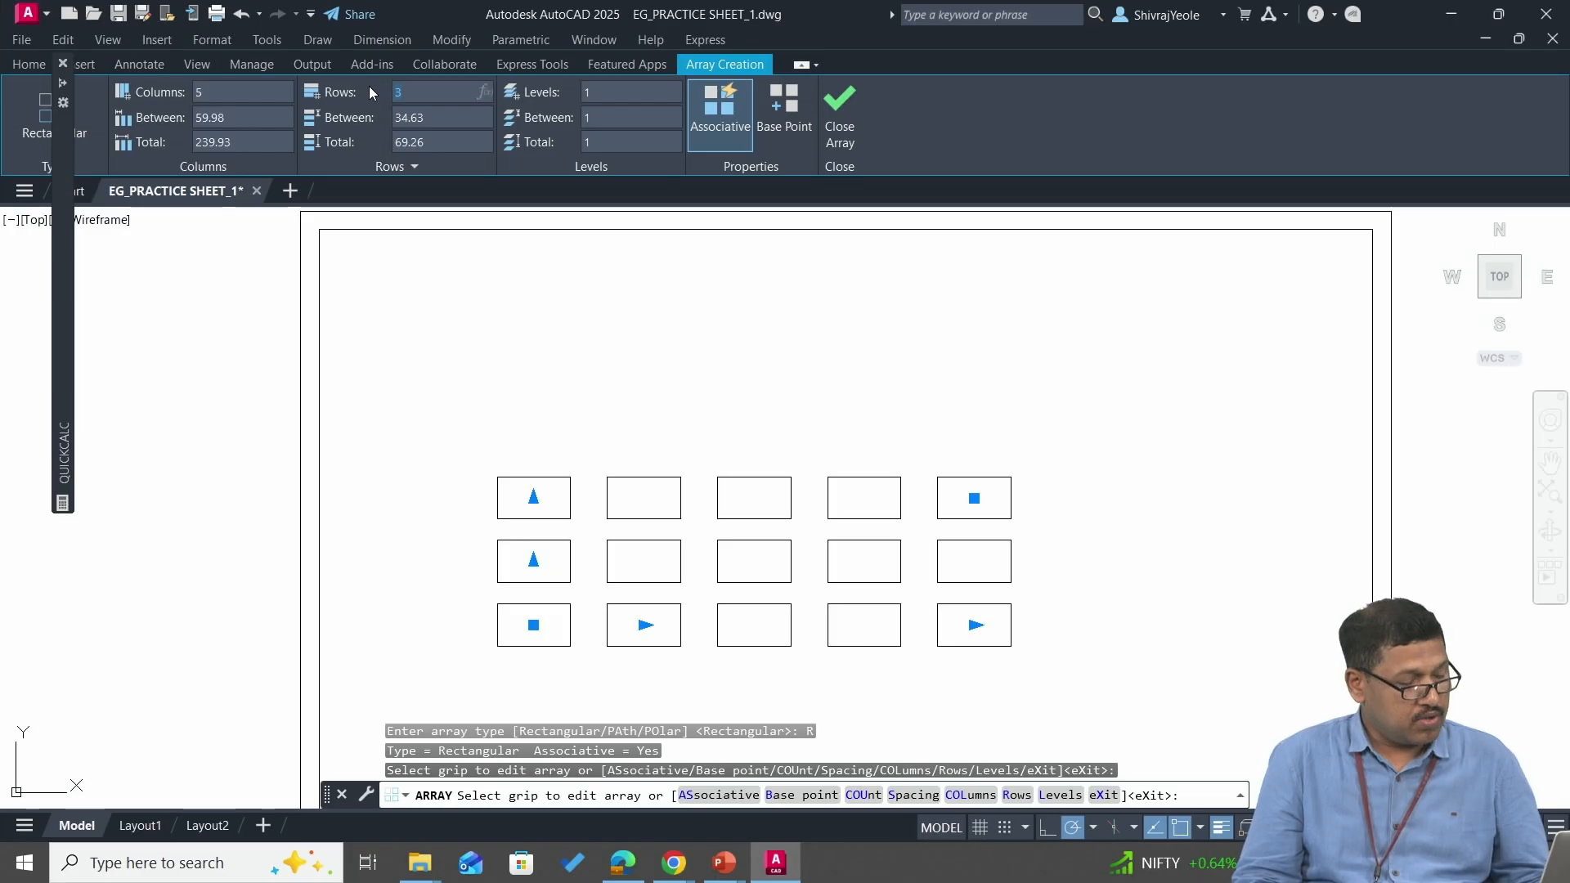
pyautogui.write('5')
pyautogui.press('Return')
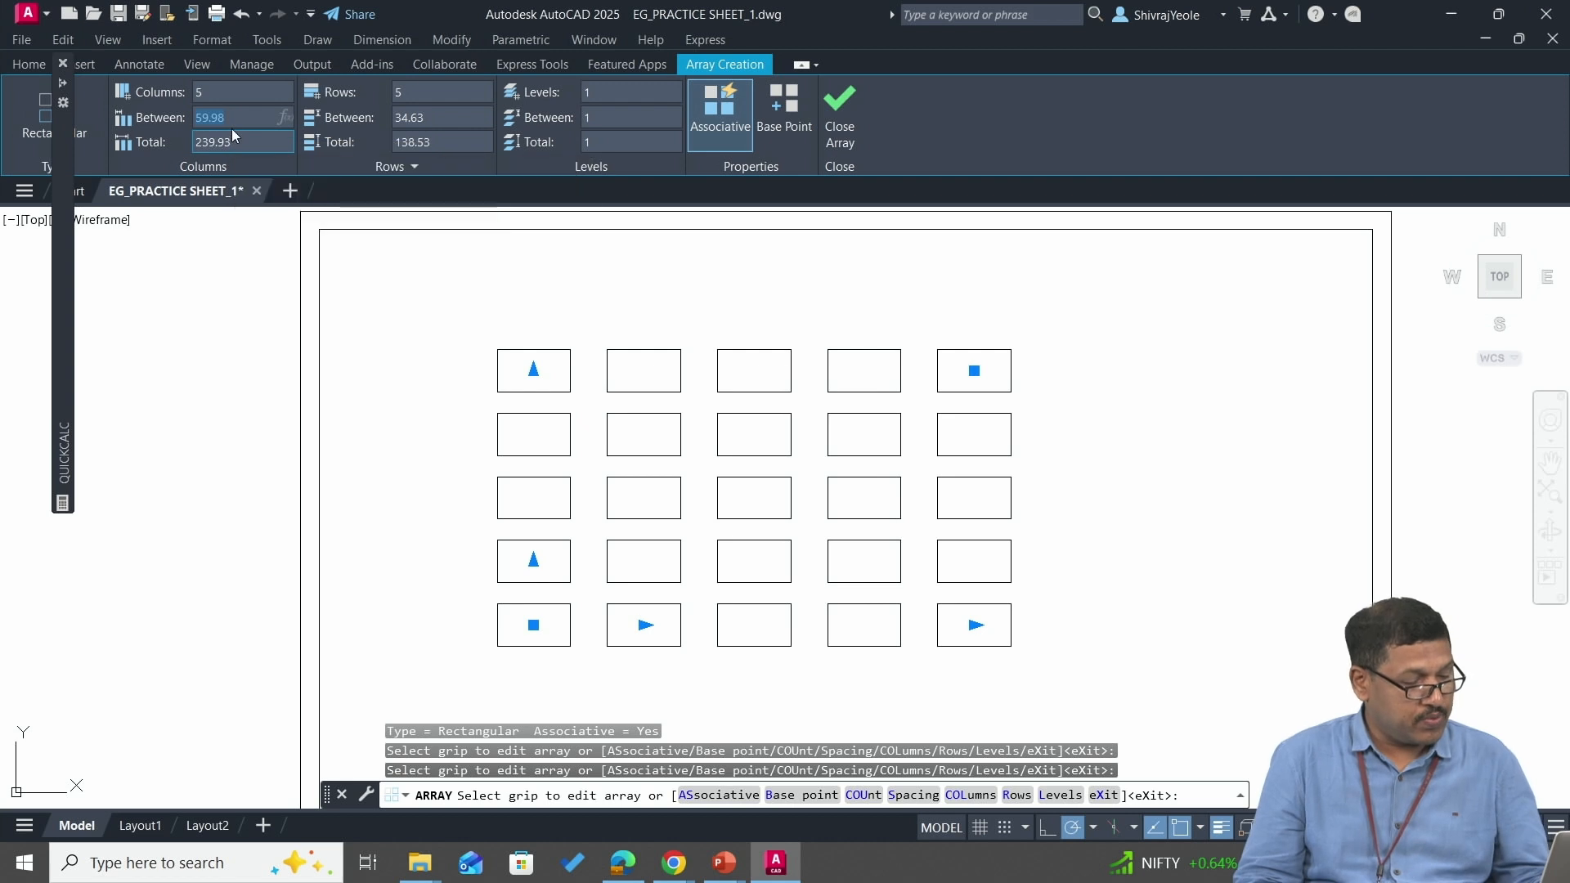
# - Set the rectangular array's column spacing to 75 and row spacing to 40, and finish the array
pyautogui.write('75')
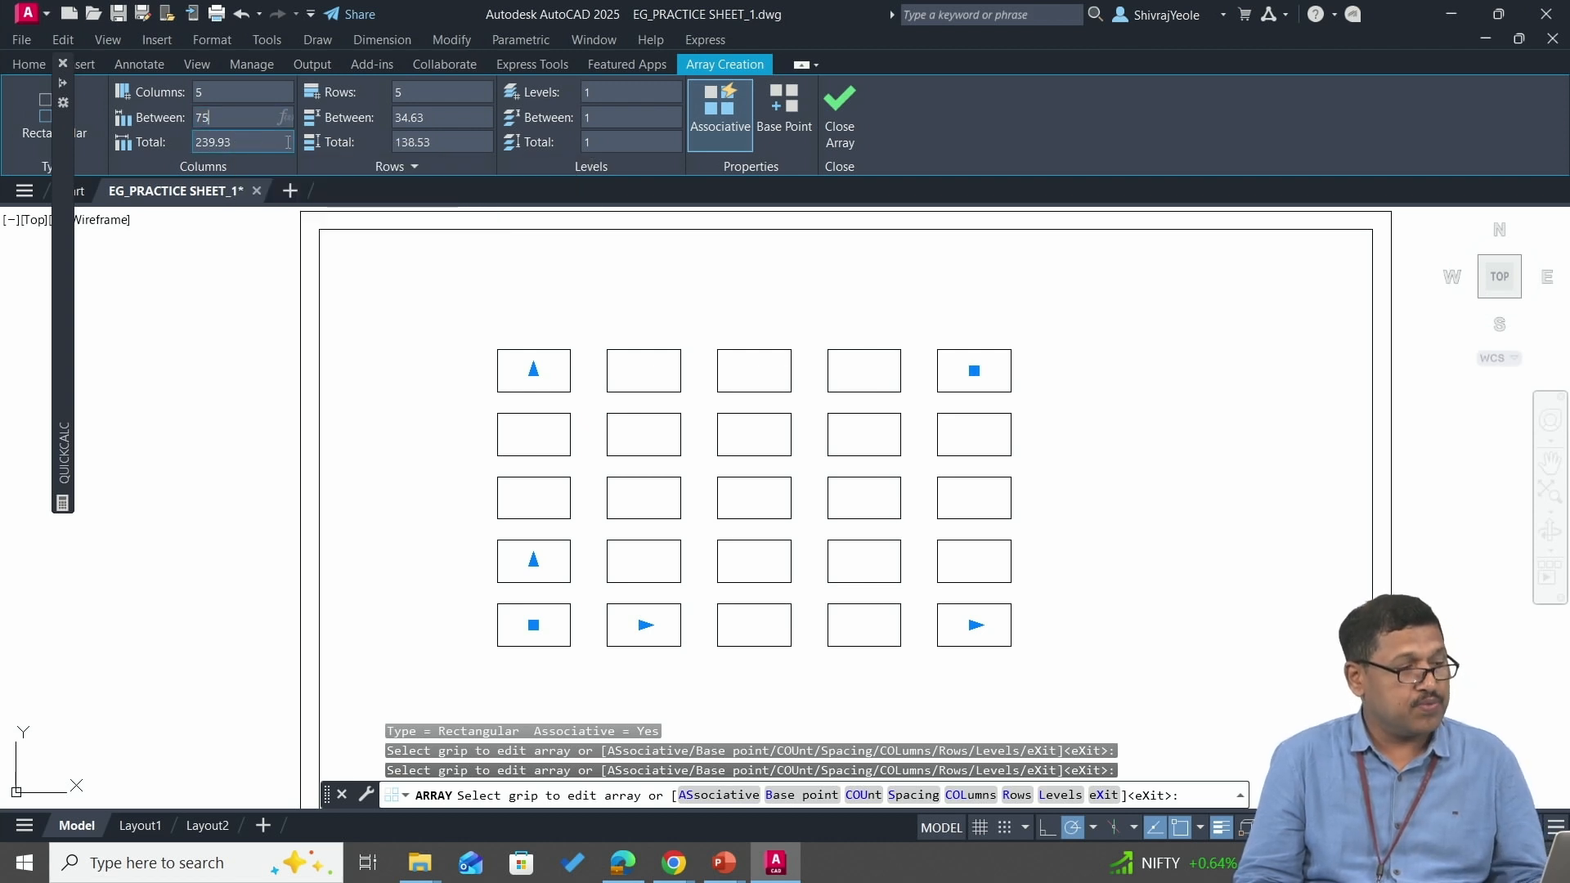
pyautogui.moveTo(443, 119); pyautogui.dragTo(347, 128)
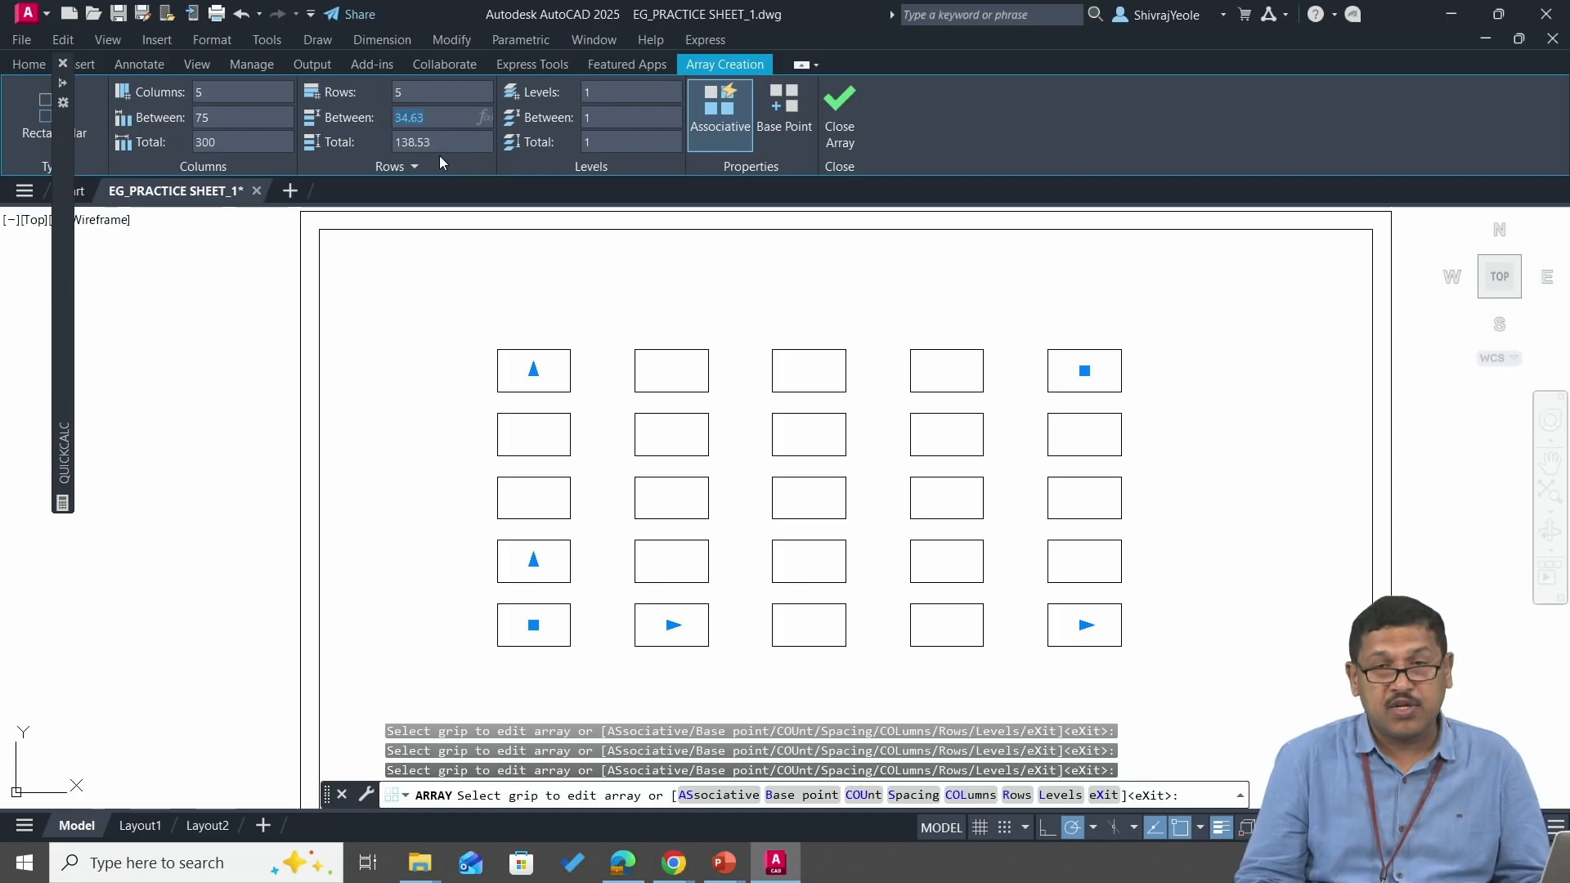
pyautogui.write('40')
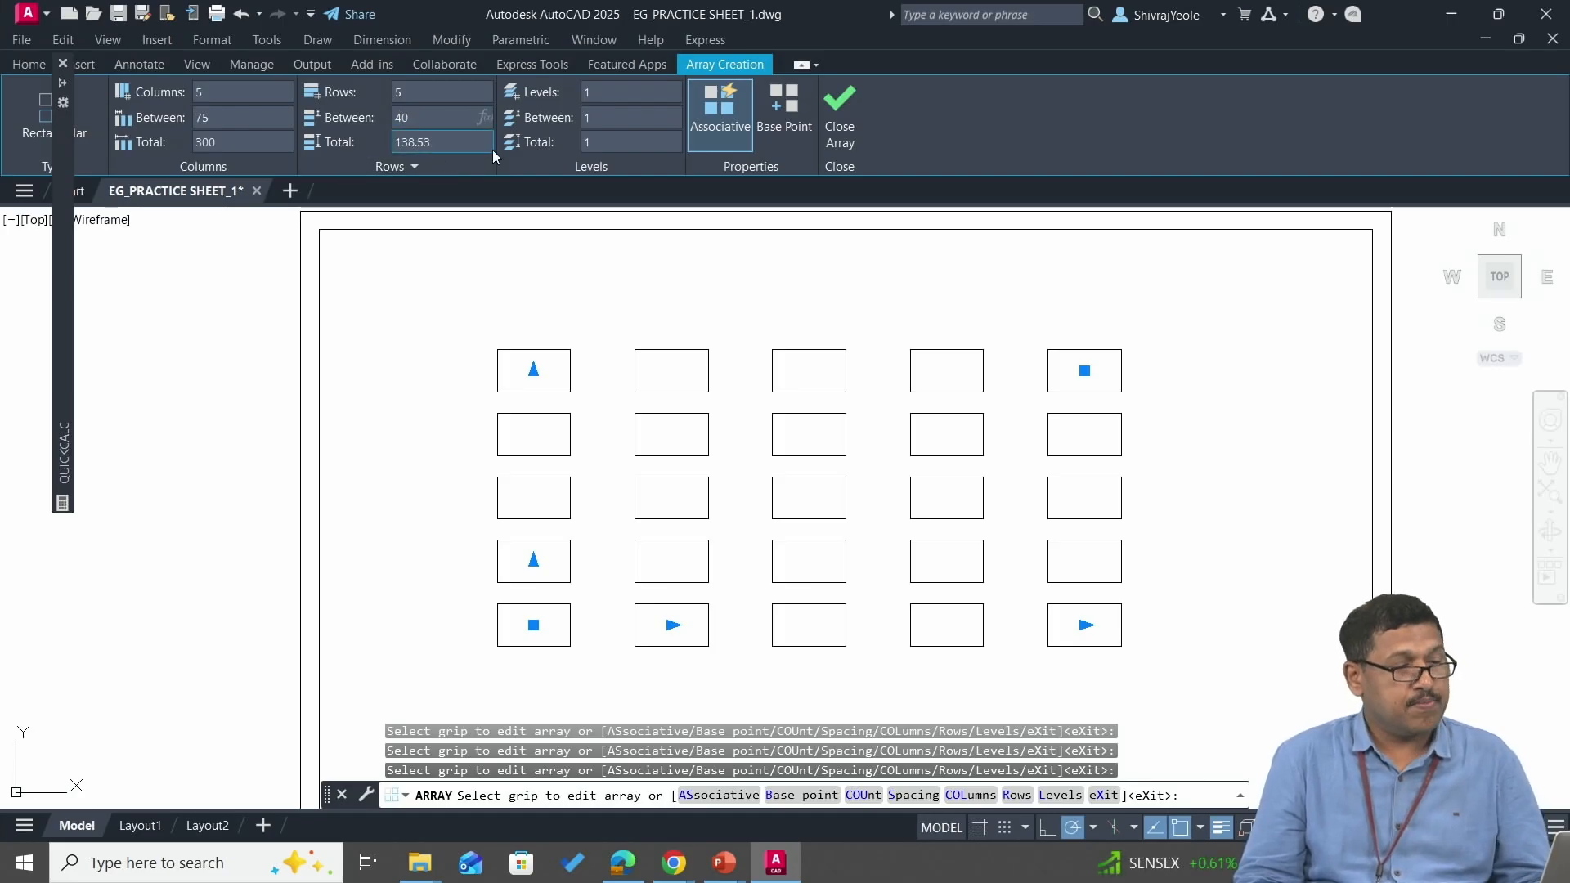
pyautogui.press('Return')
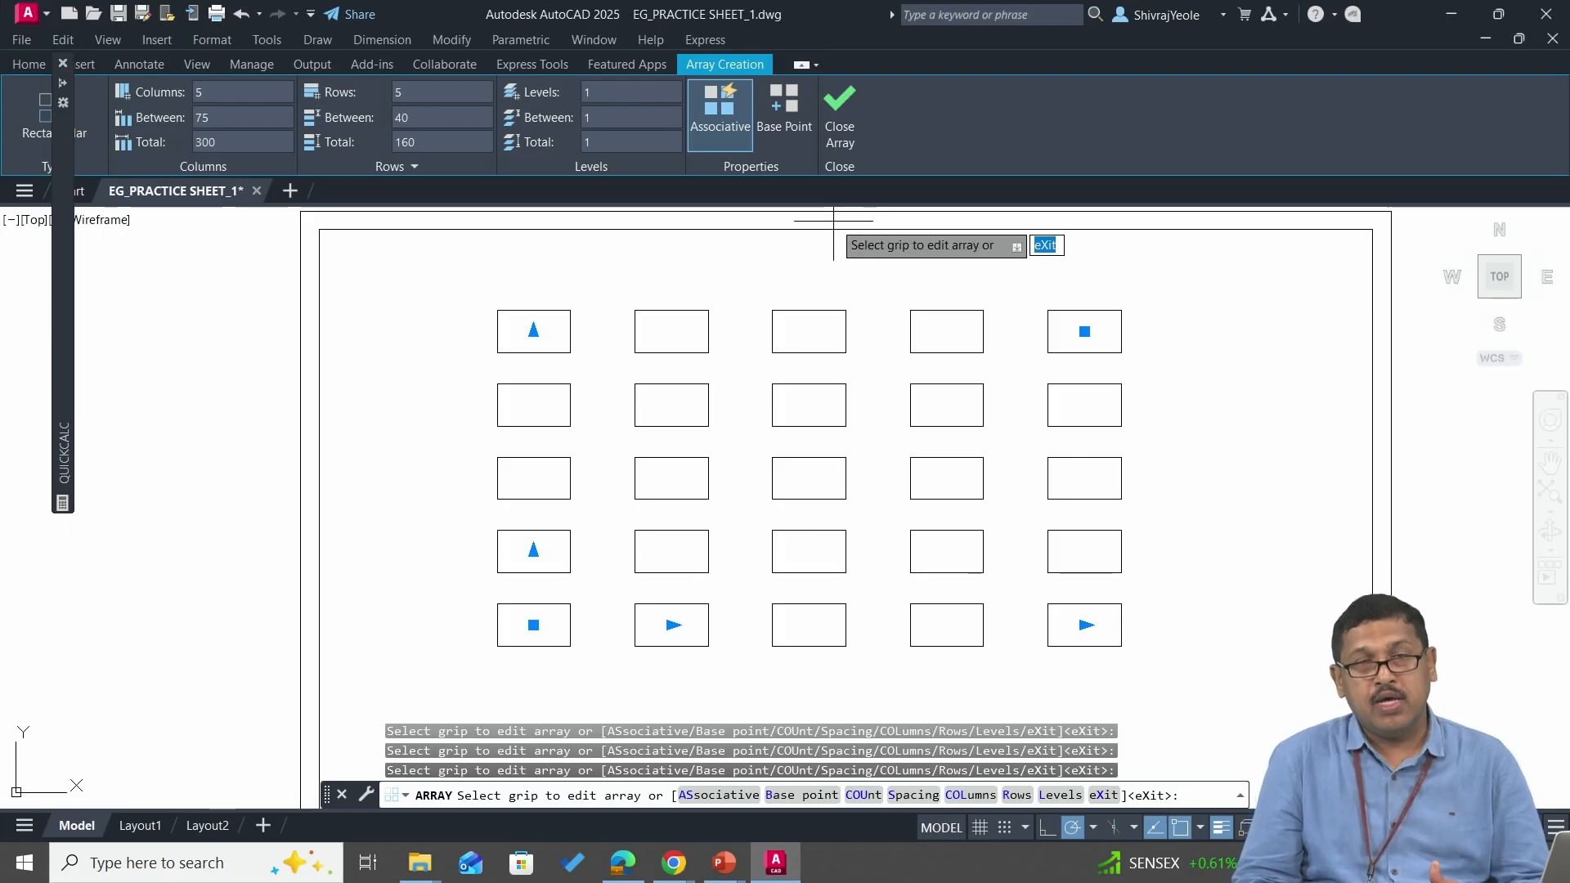
pyautogui.click(831, 145)
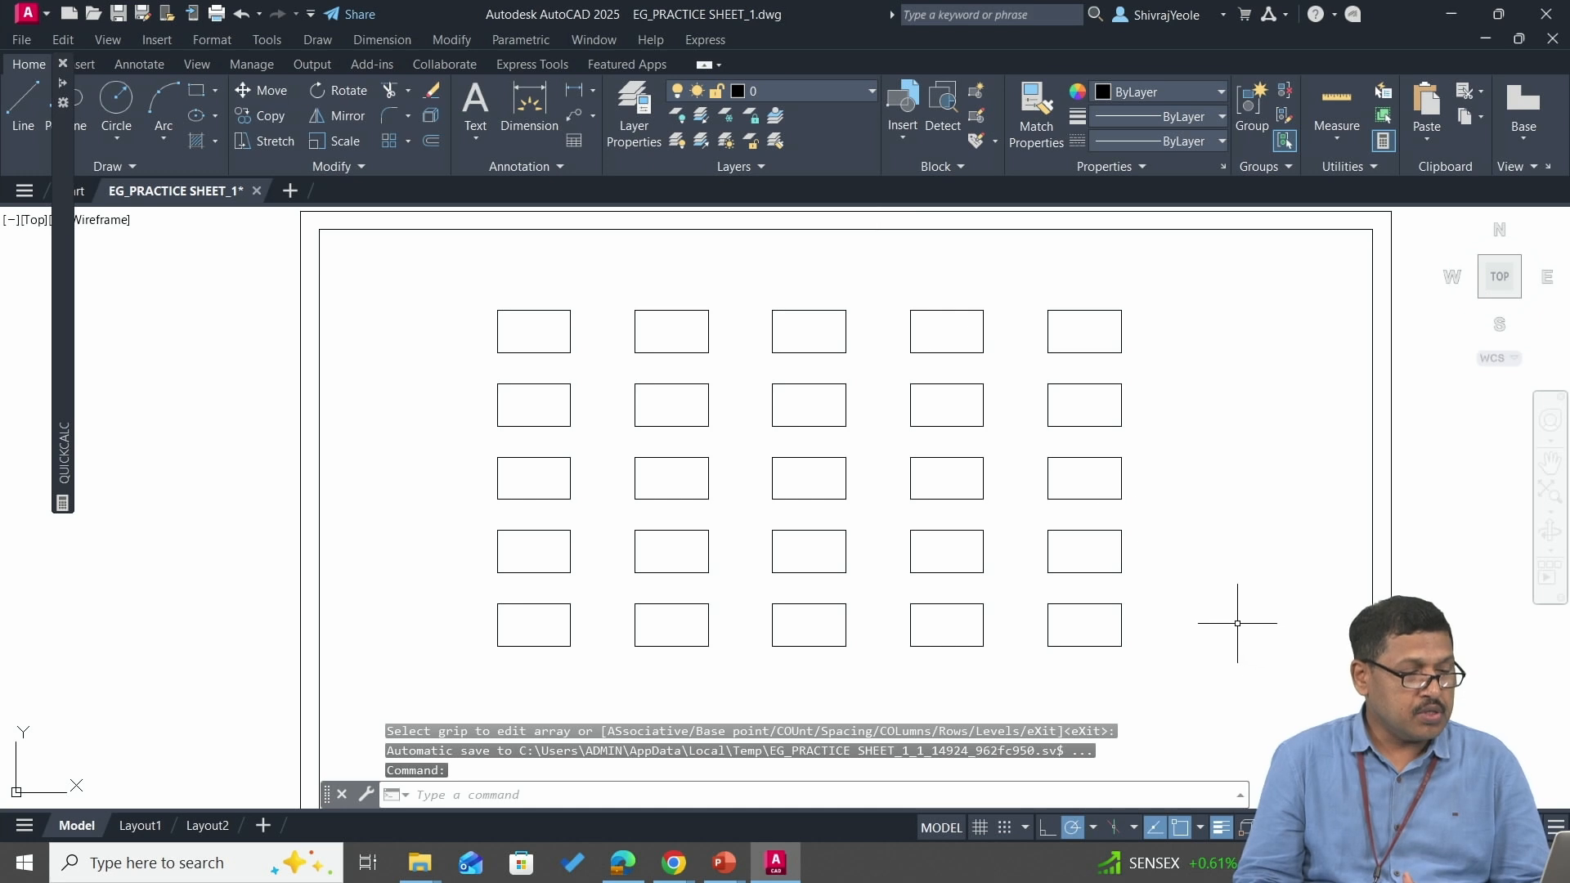
# - Erase the whole rectangular array from the sheet
pyautogui.click(1167, 648)
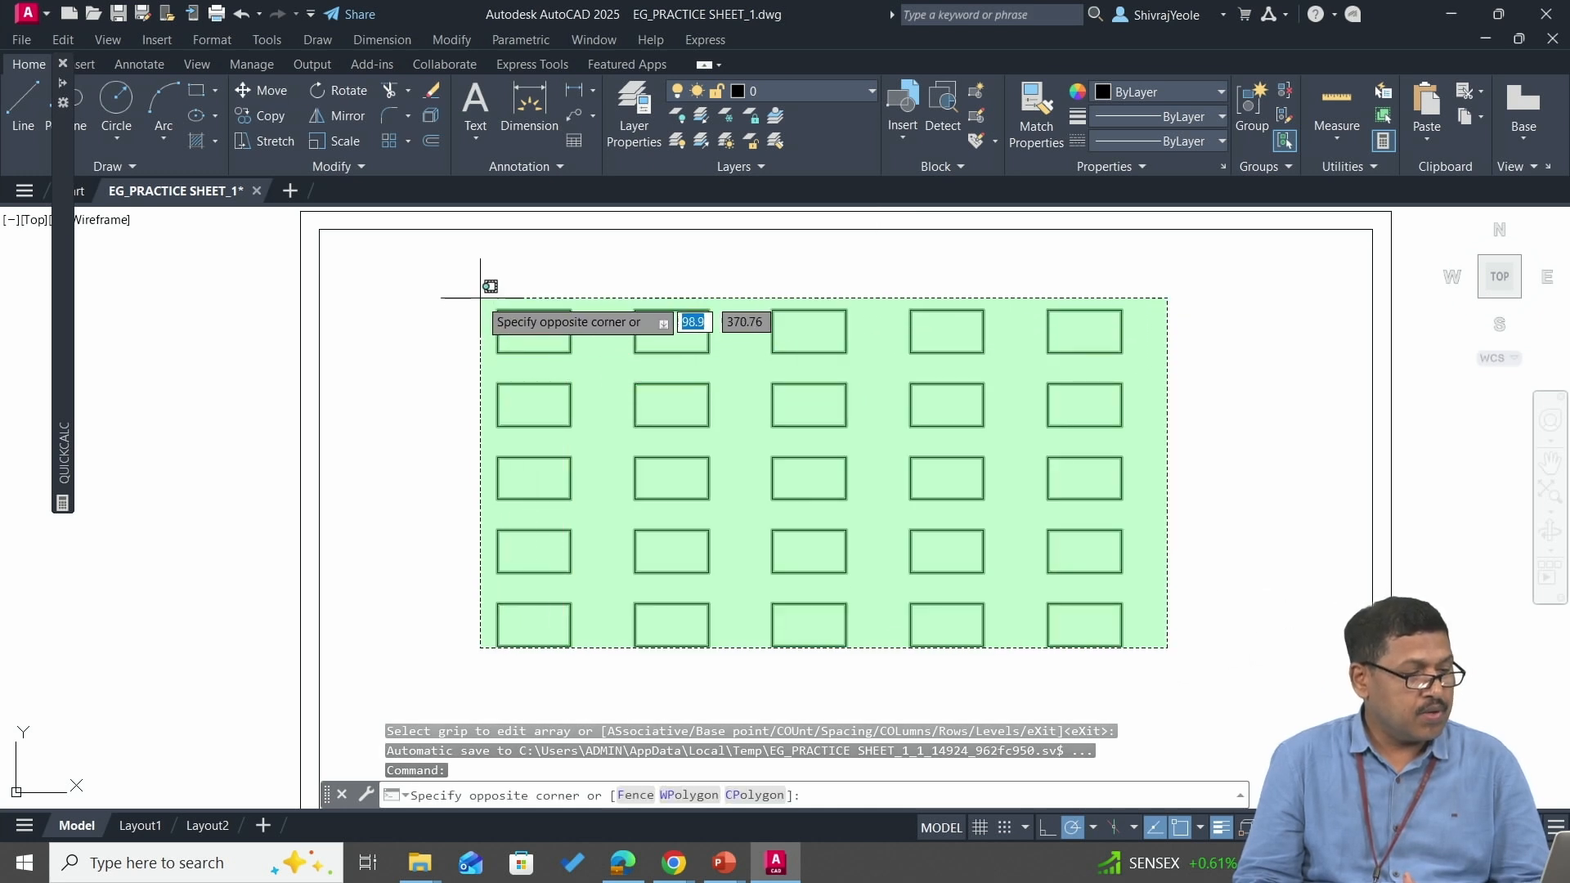
pyautogui.click(480, 298)
pyautogui.press('Delete')
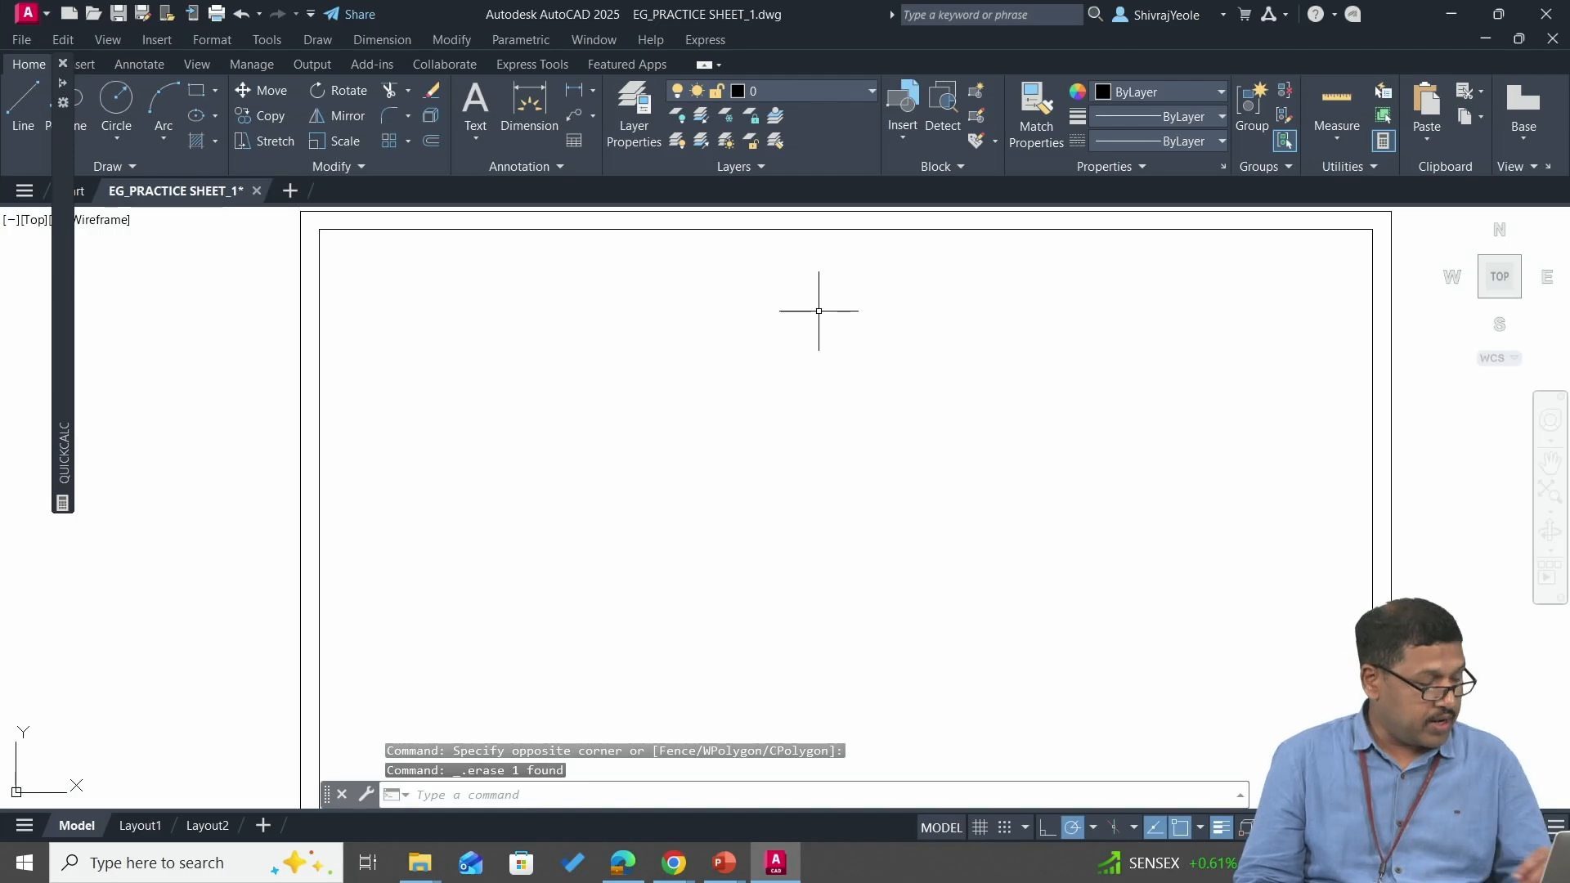
# - Draw a small circle inside the sheet border, left of the middle and around mid-height
pyautogui.write('c')
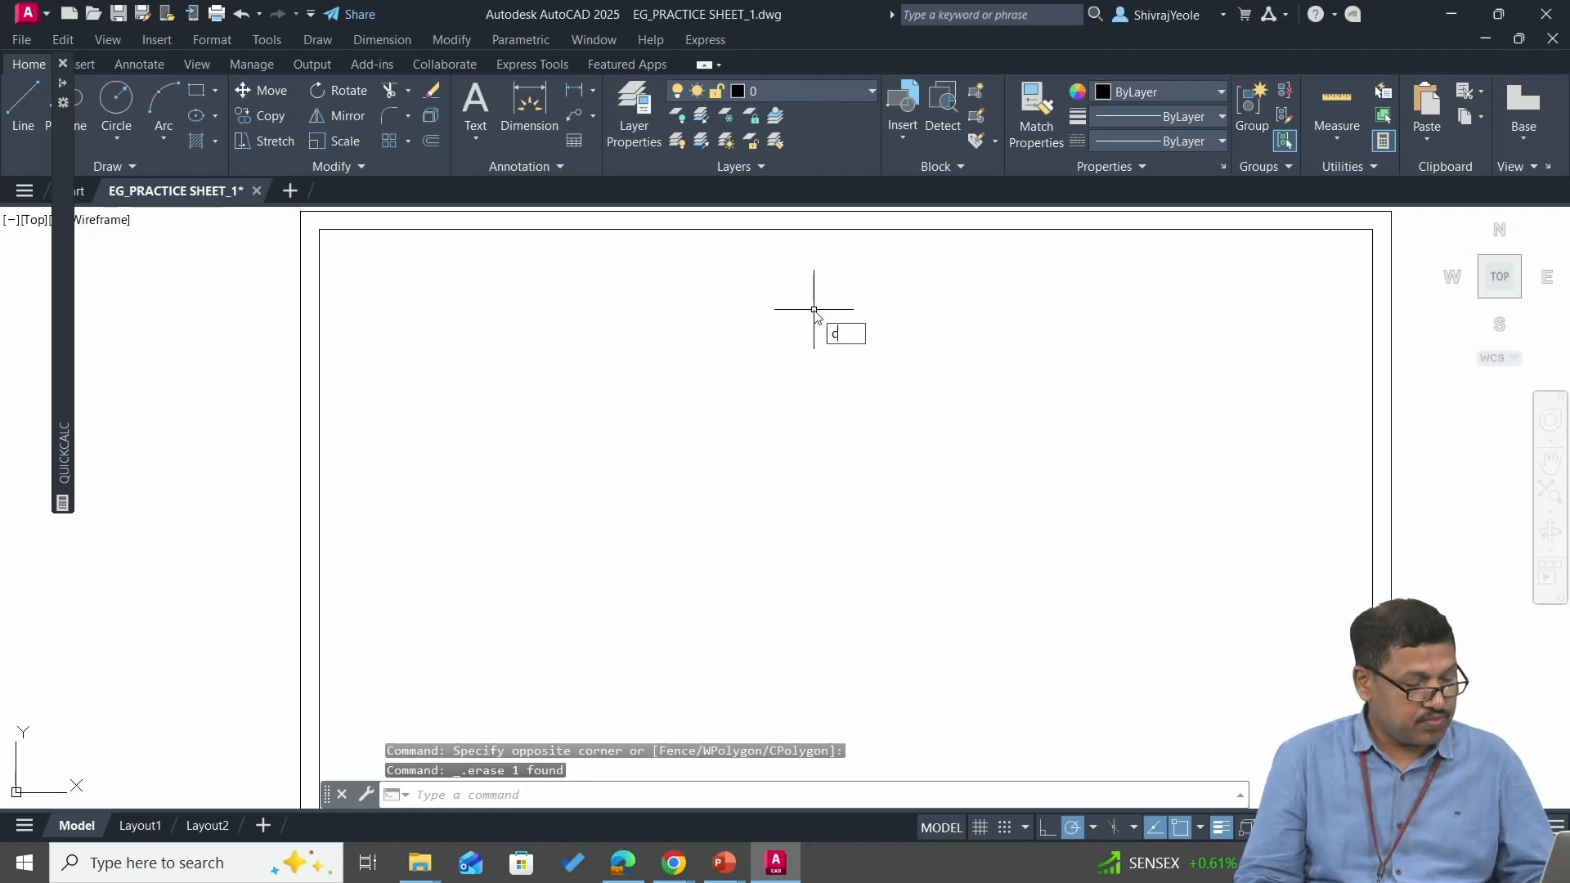
pyautogui.press('Return')
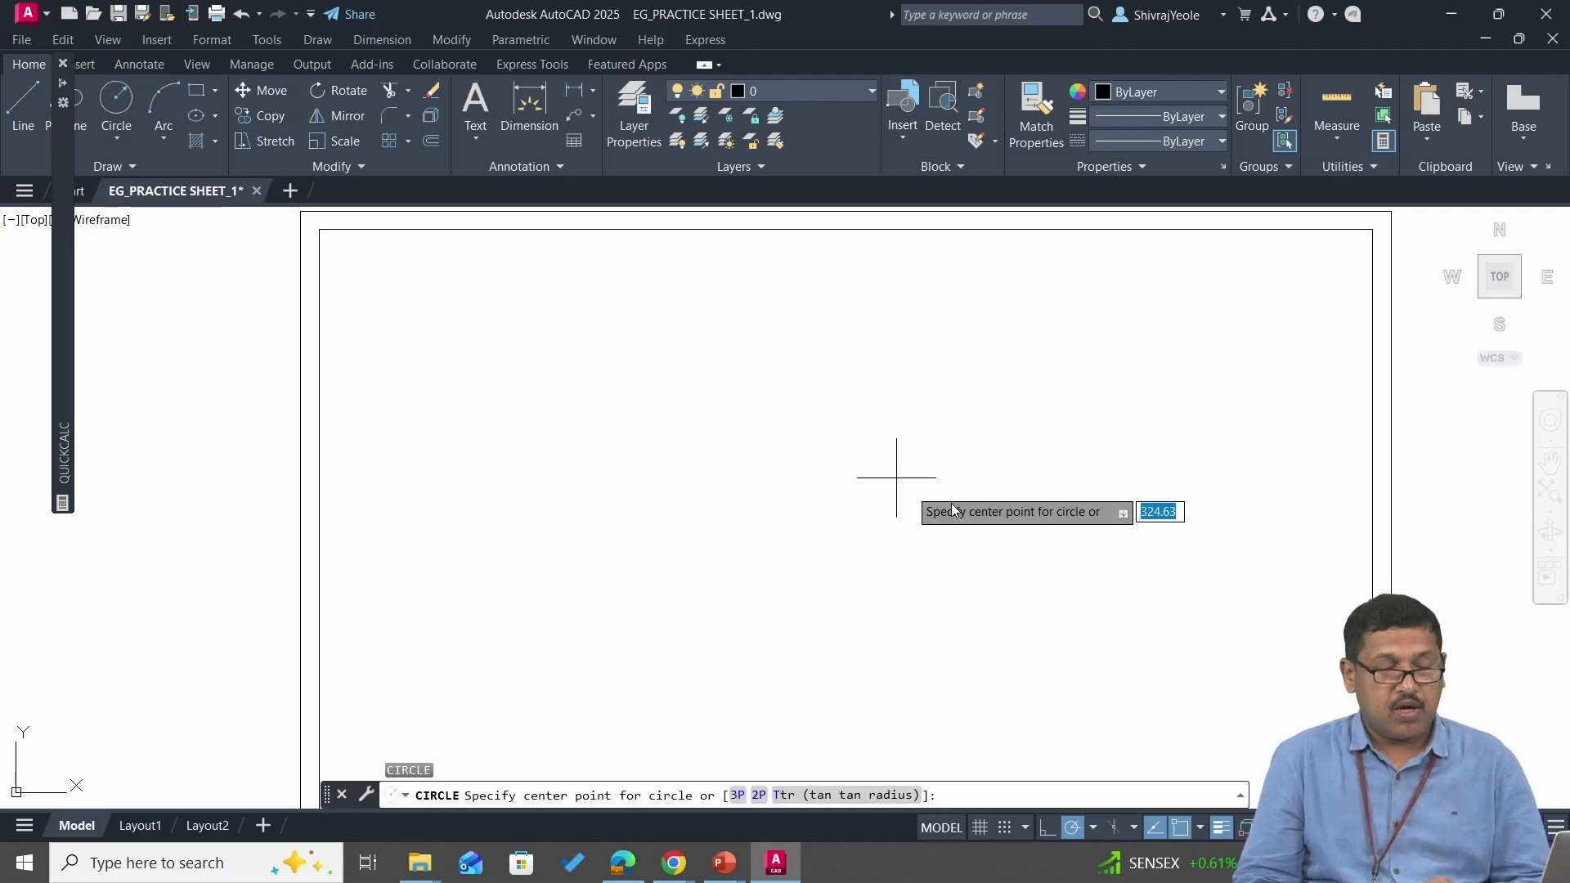
pyautogui.click(662, 535)
pyautogui.click(672, 519)
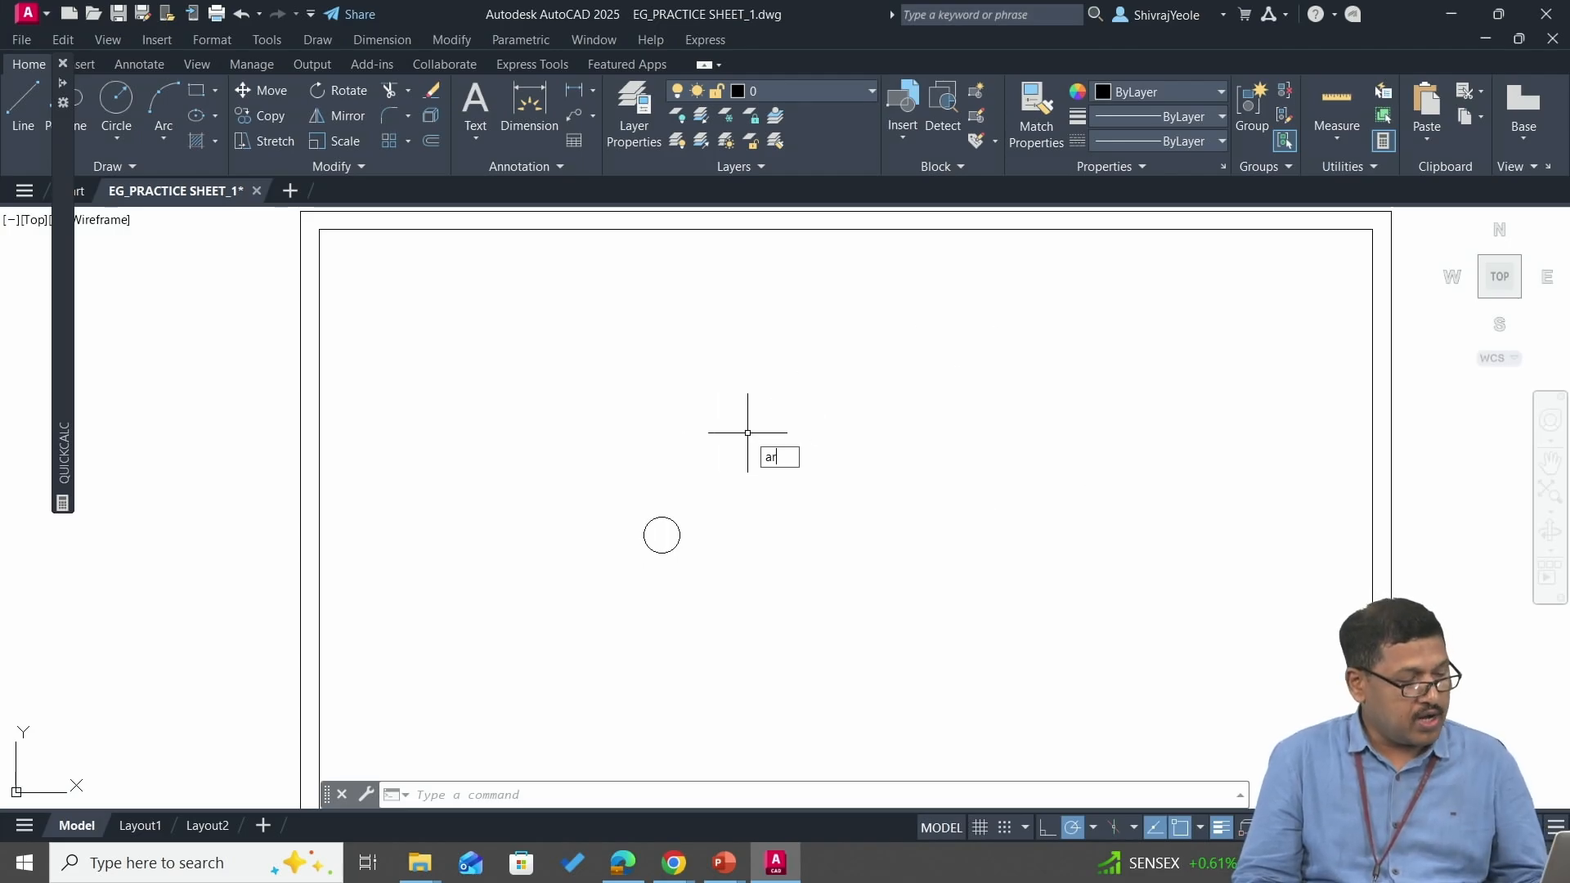
# - Create a Polar array of the small circle around a centre point at about (266, 276), up and to the right of it
pyautogui.press('Return')
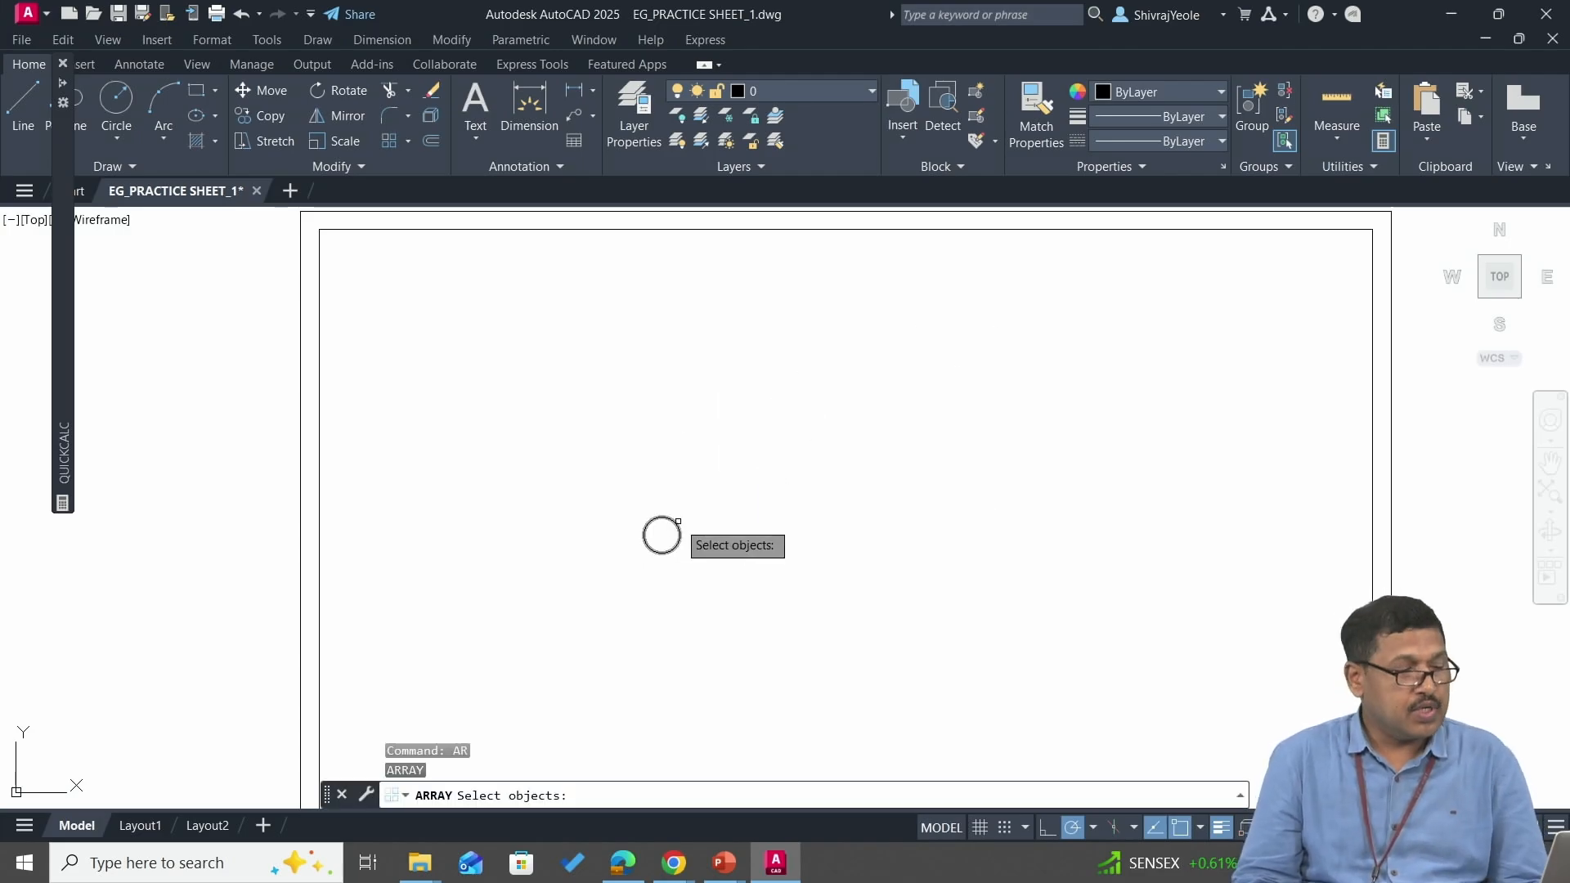
pyautogui.click(677, 519)
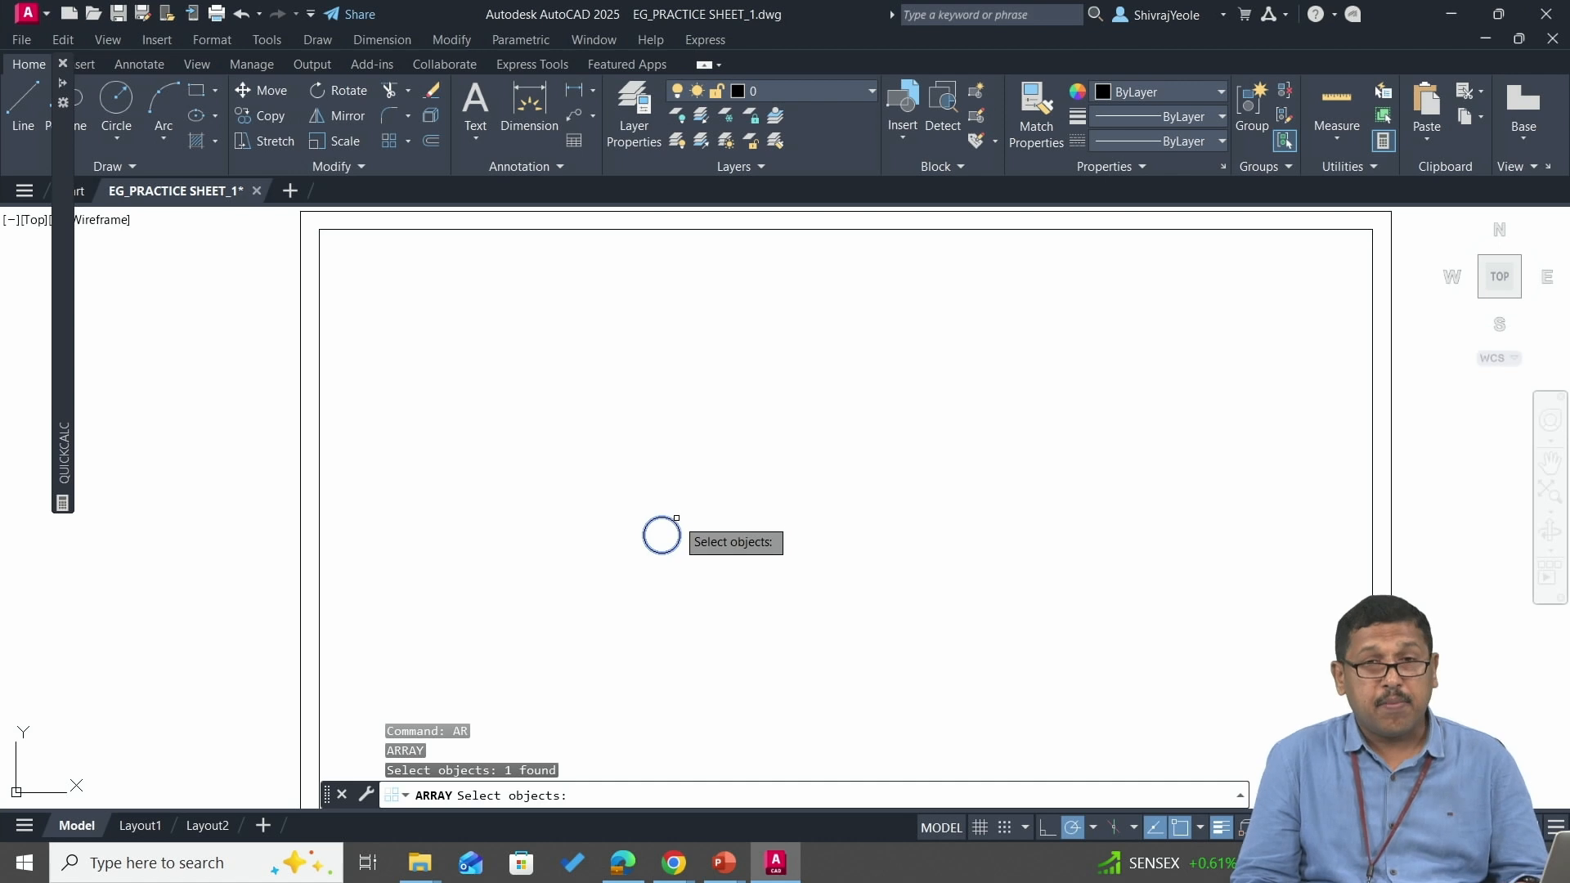
pyautogui.press('Return')
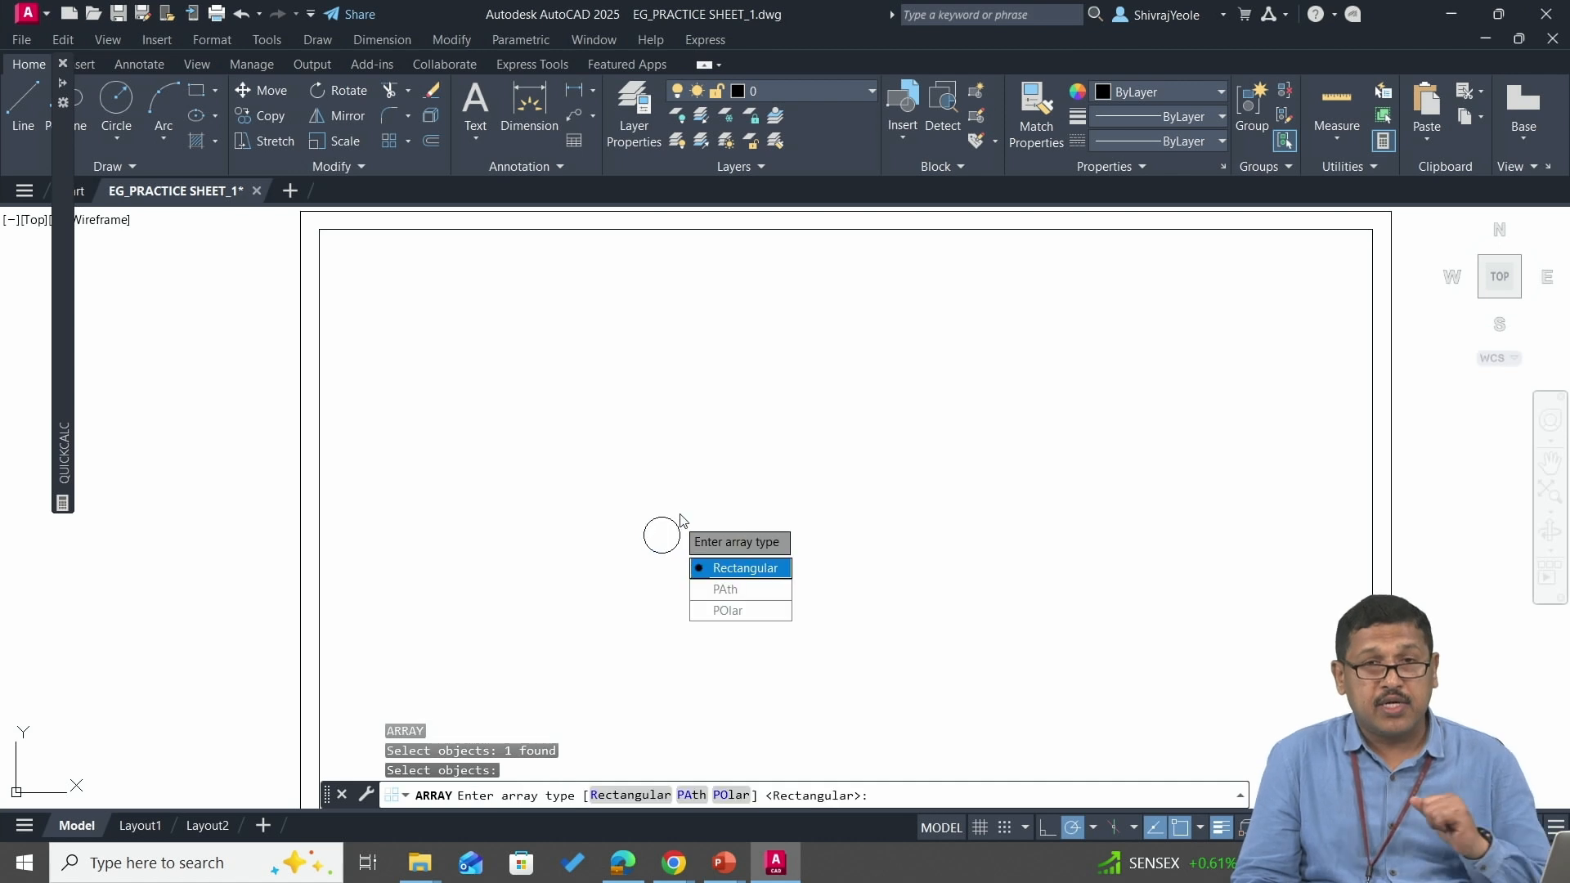
pyautogui.click(746, 612)
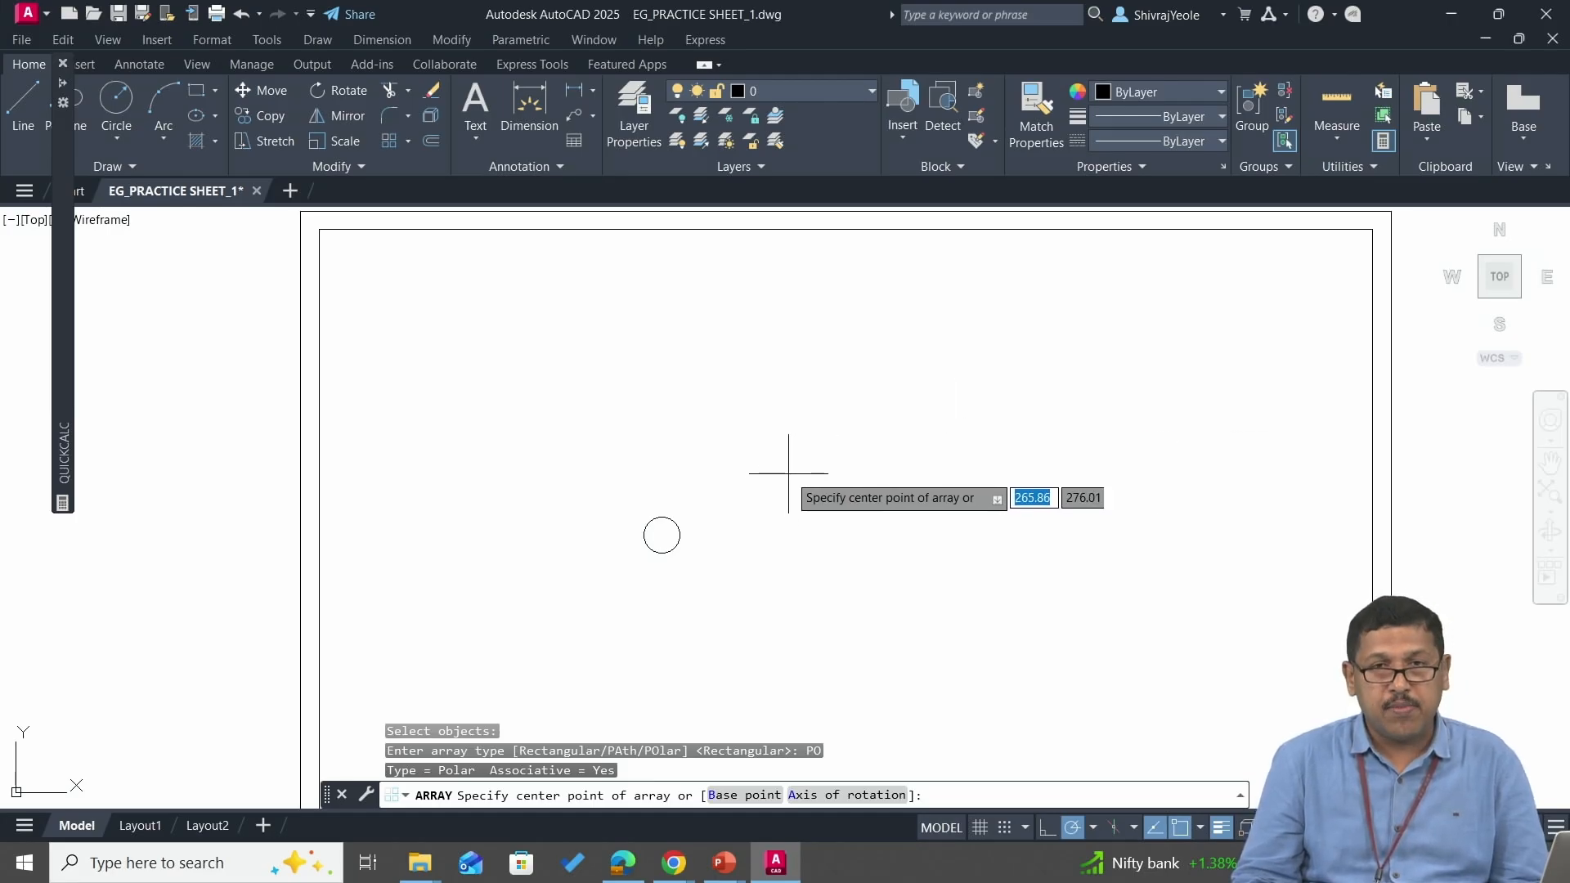
pyautogui.click(788, 472)
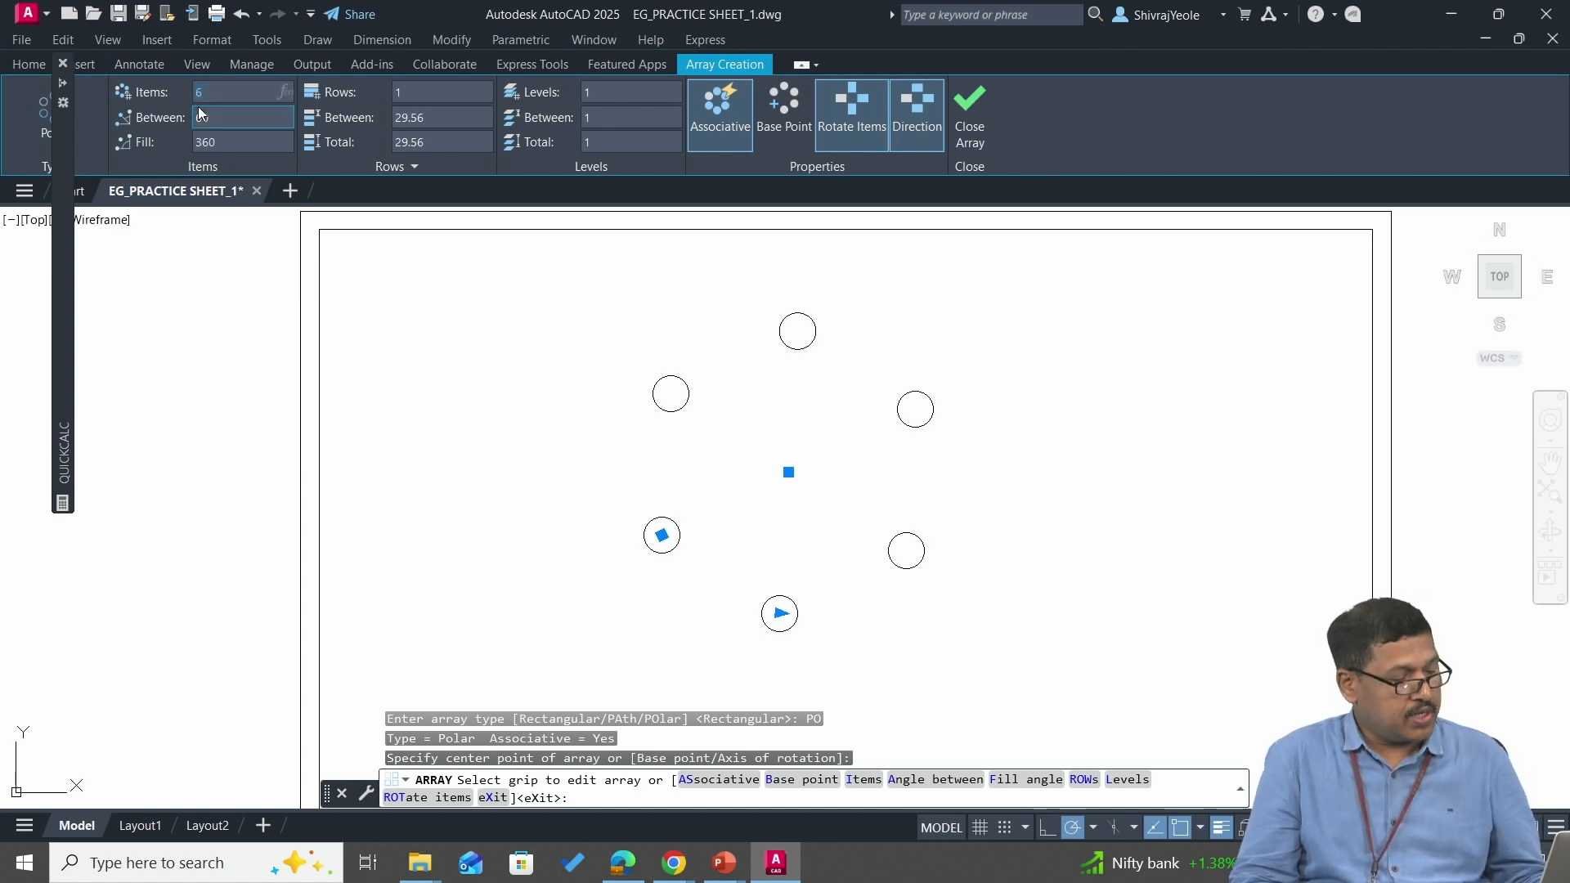
# - Set the polar array to 12 items and finish the array
pyautogui.write('12')
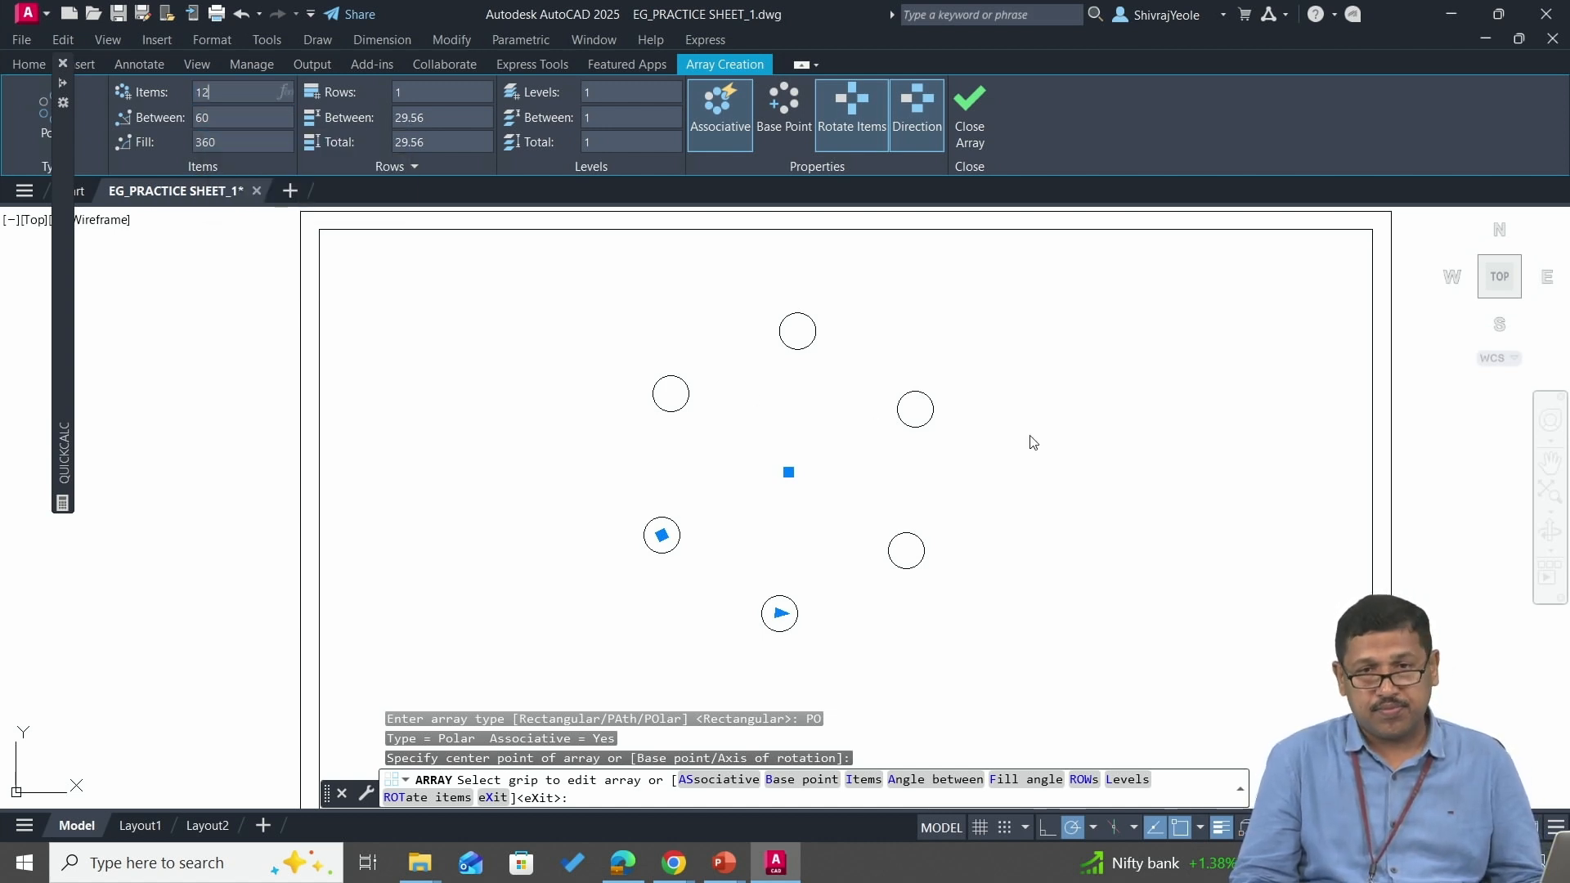
pyautogui.press('Return')
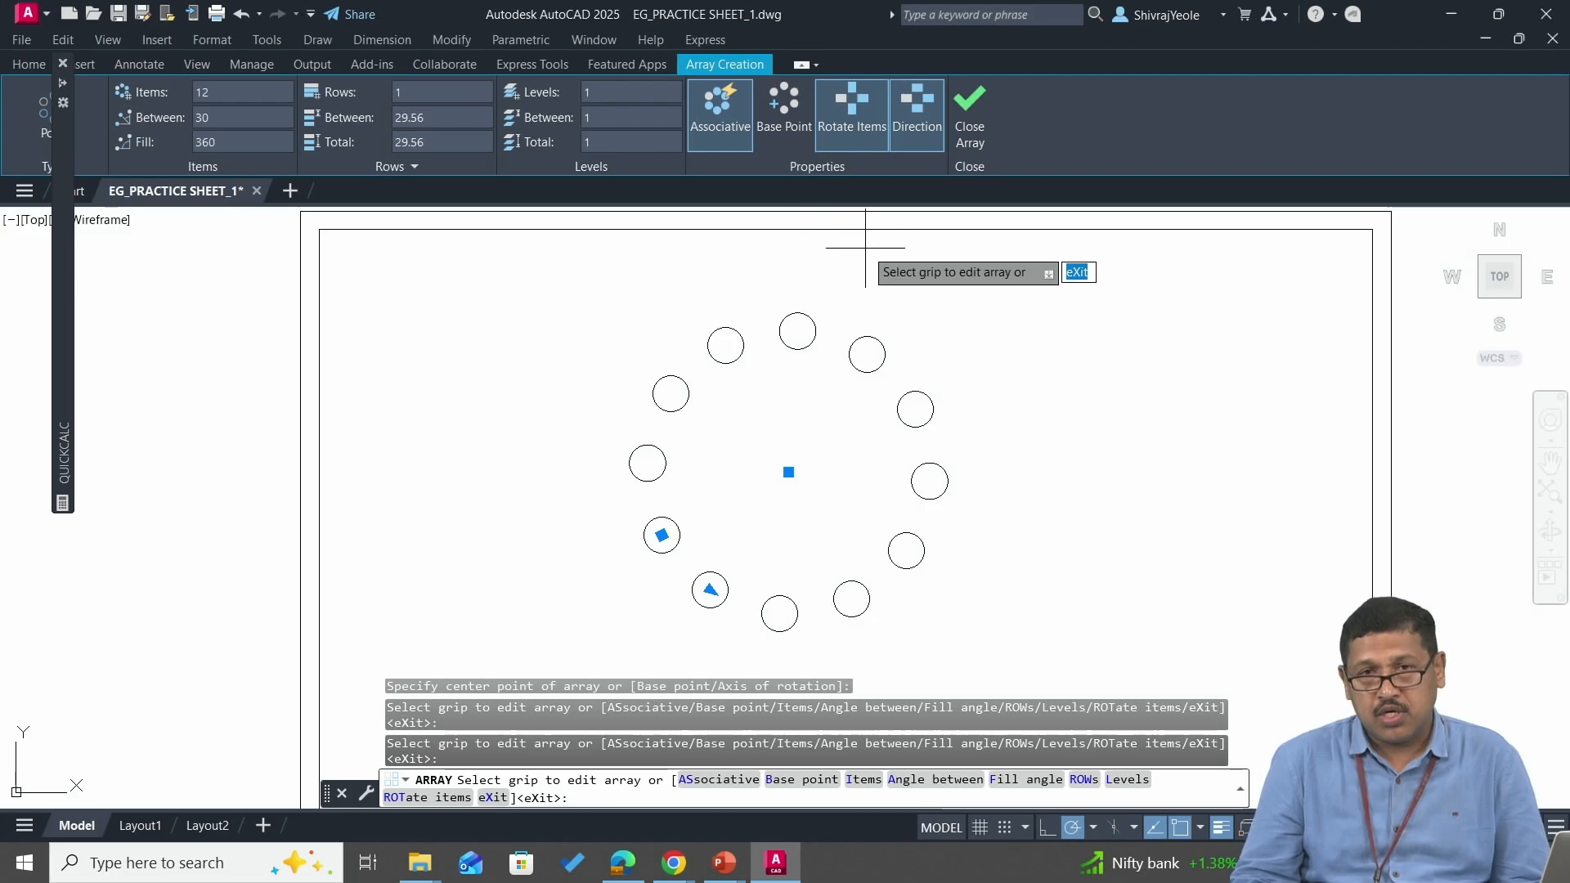
pyautogui.click(970, 115)
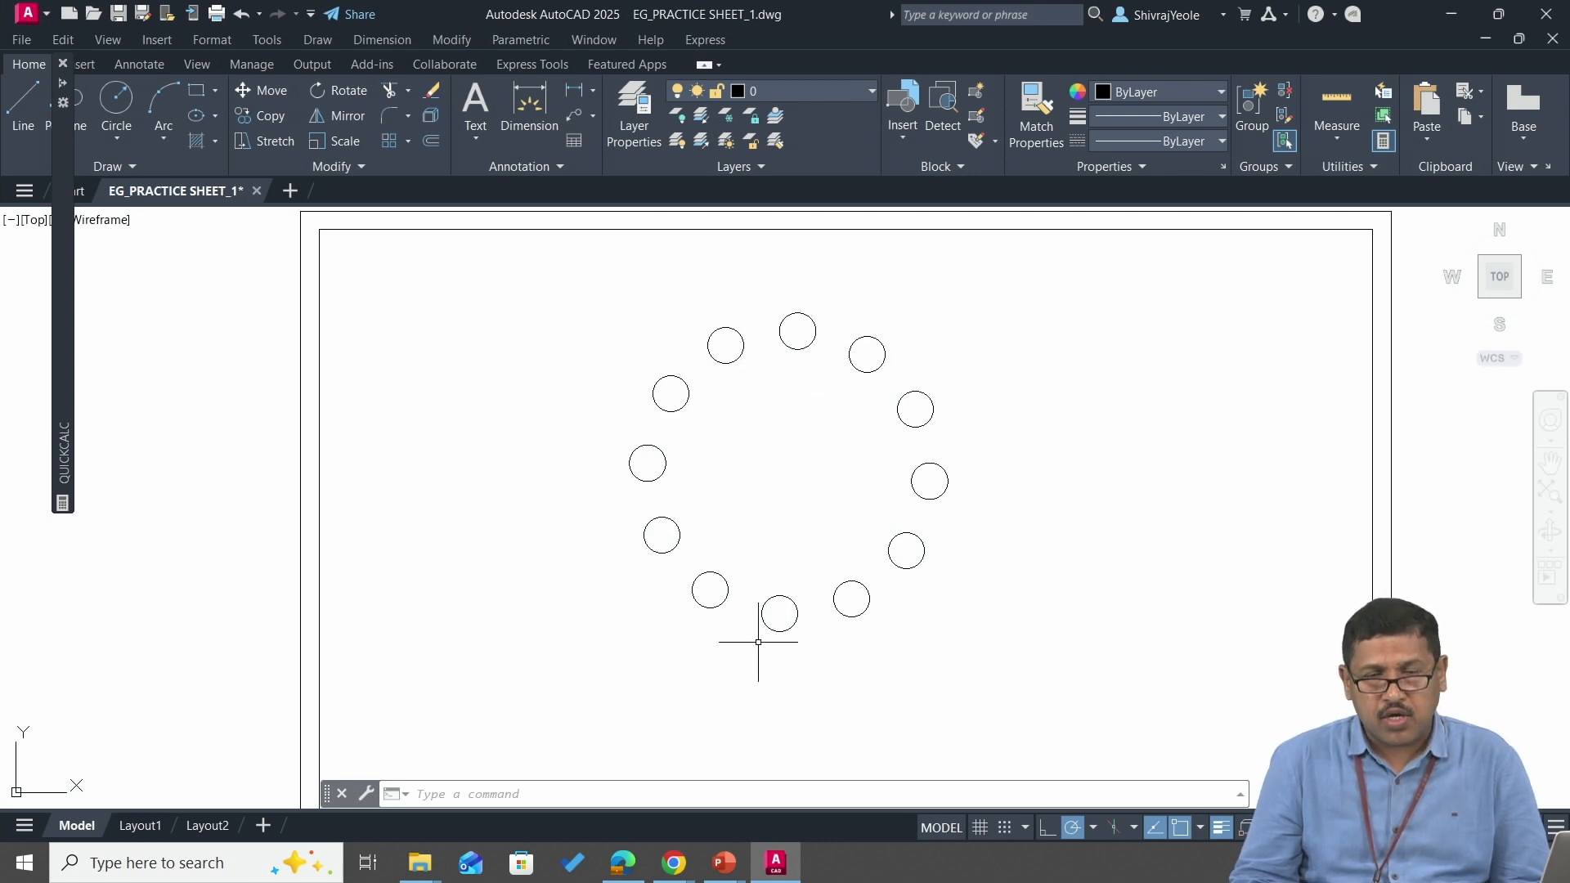
# - Explode the polar array into individual circles
pyautogui.click(881, 366)
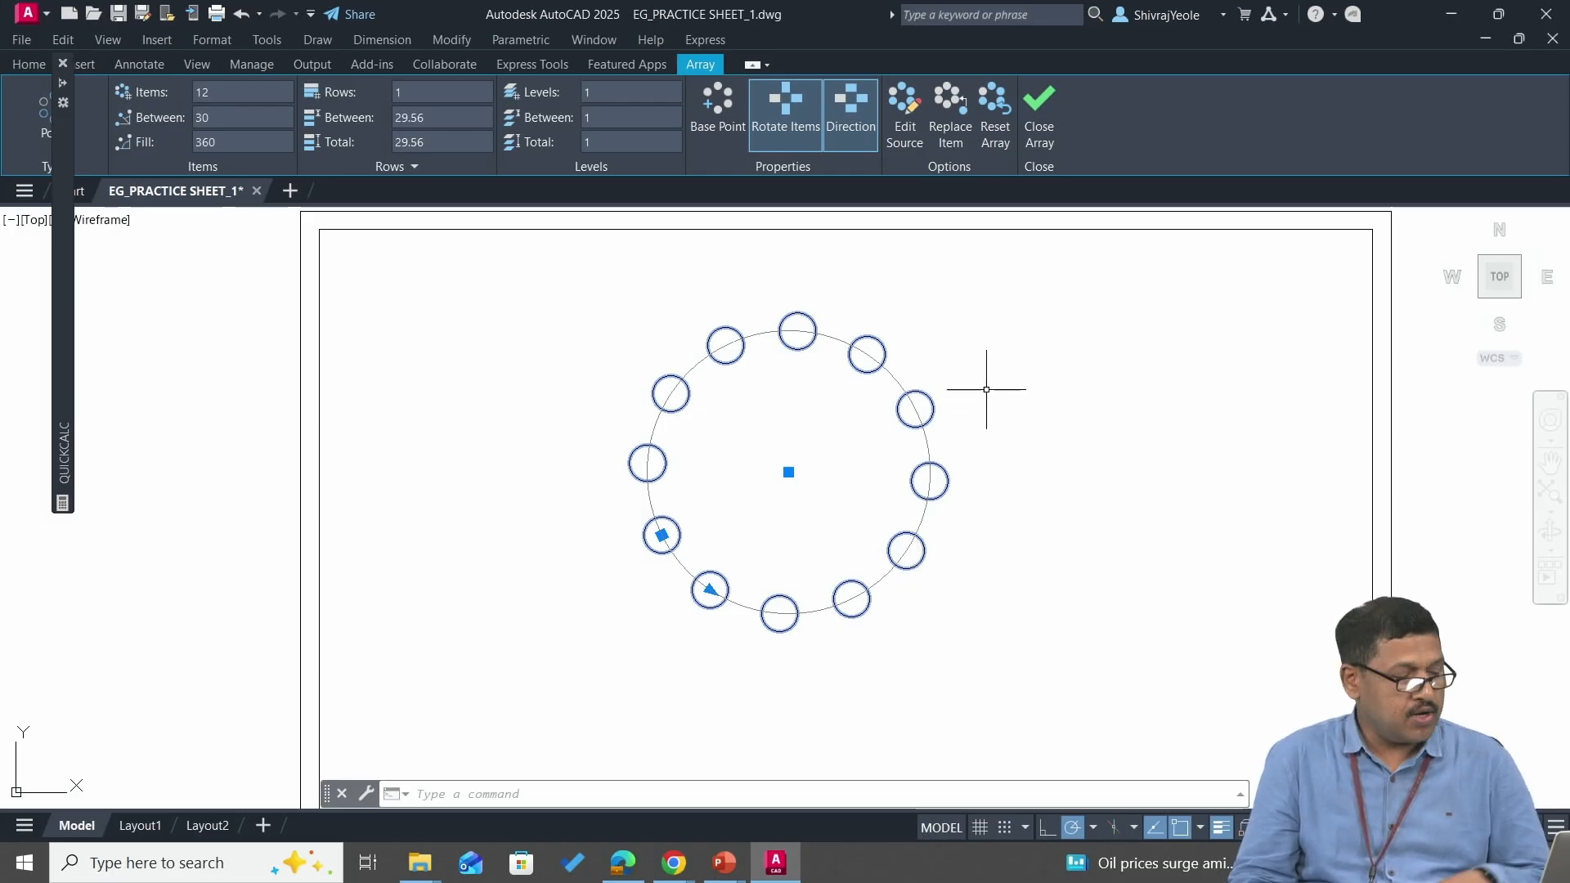
pyautogui.press('Escape')
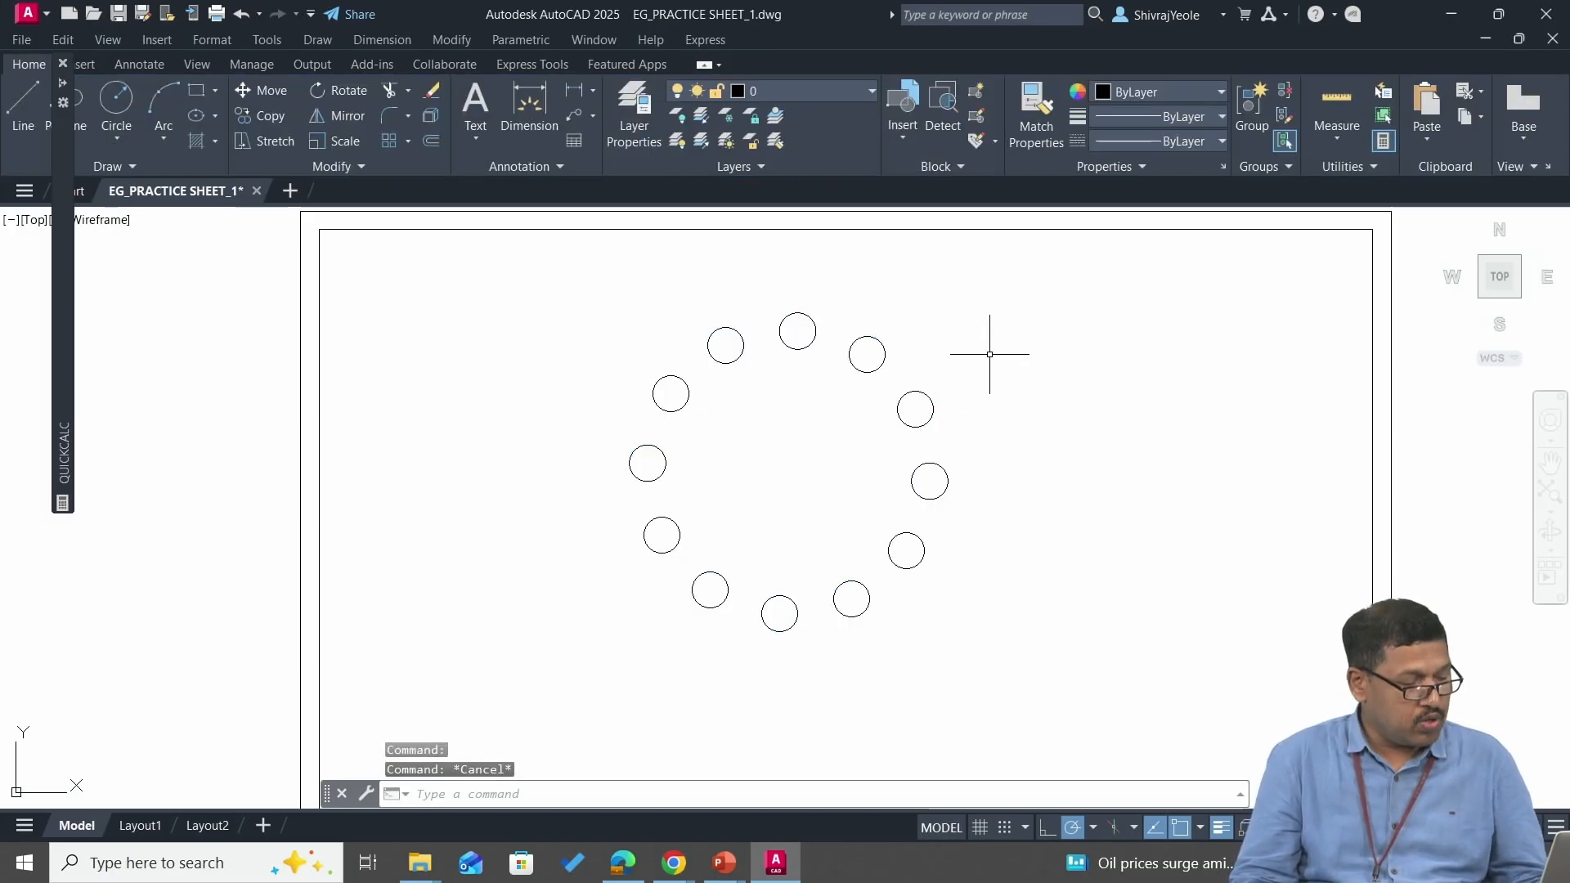
pyautogui.write('expl')
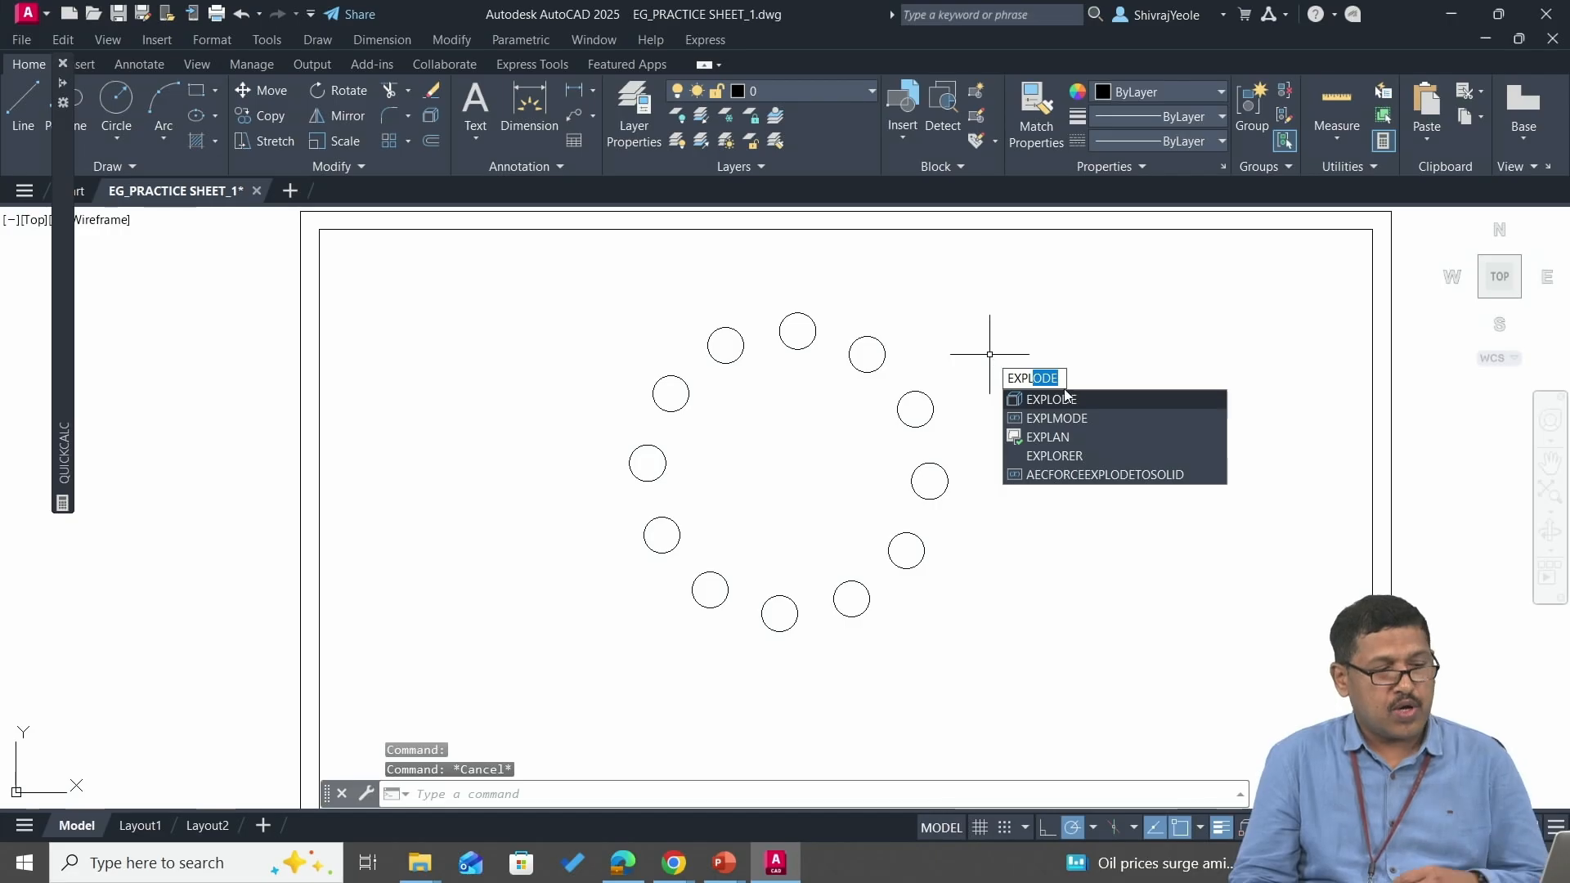
pyautogui.click(1061, 400)
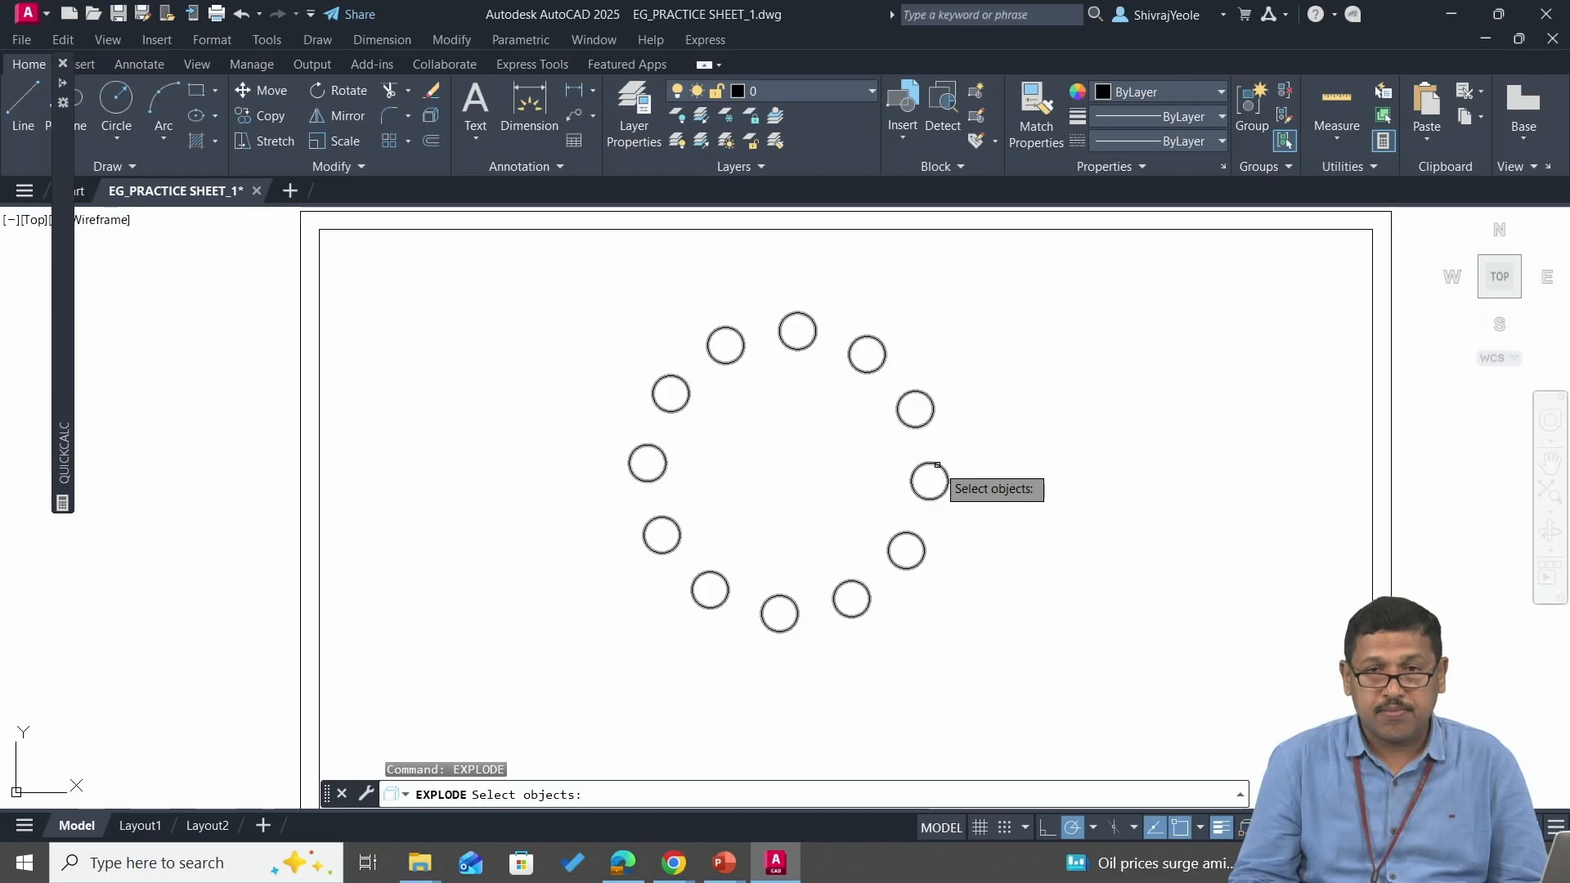
pyautogui.click(937, 464)
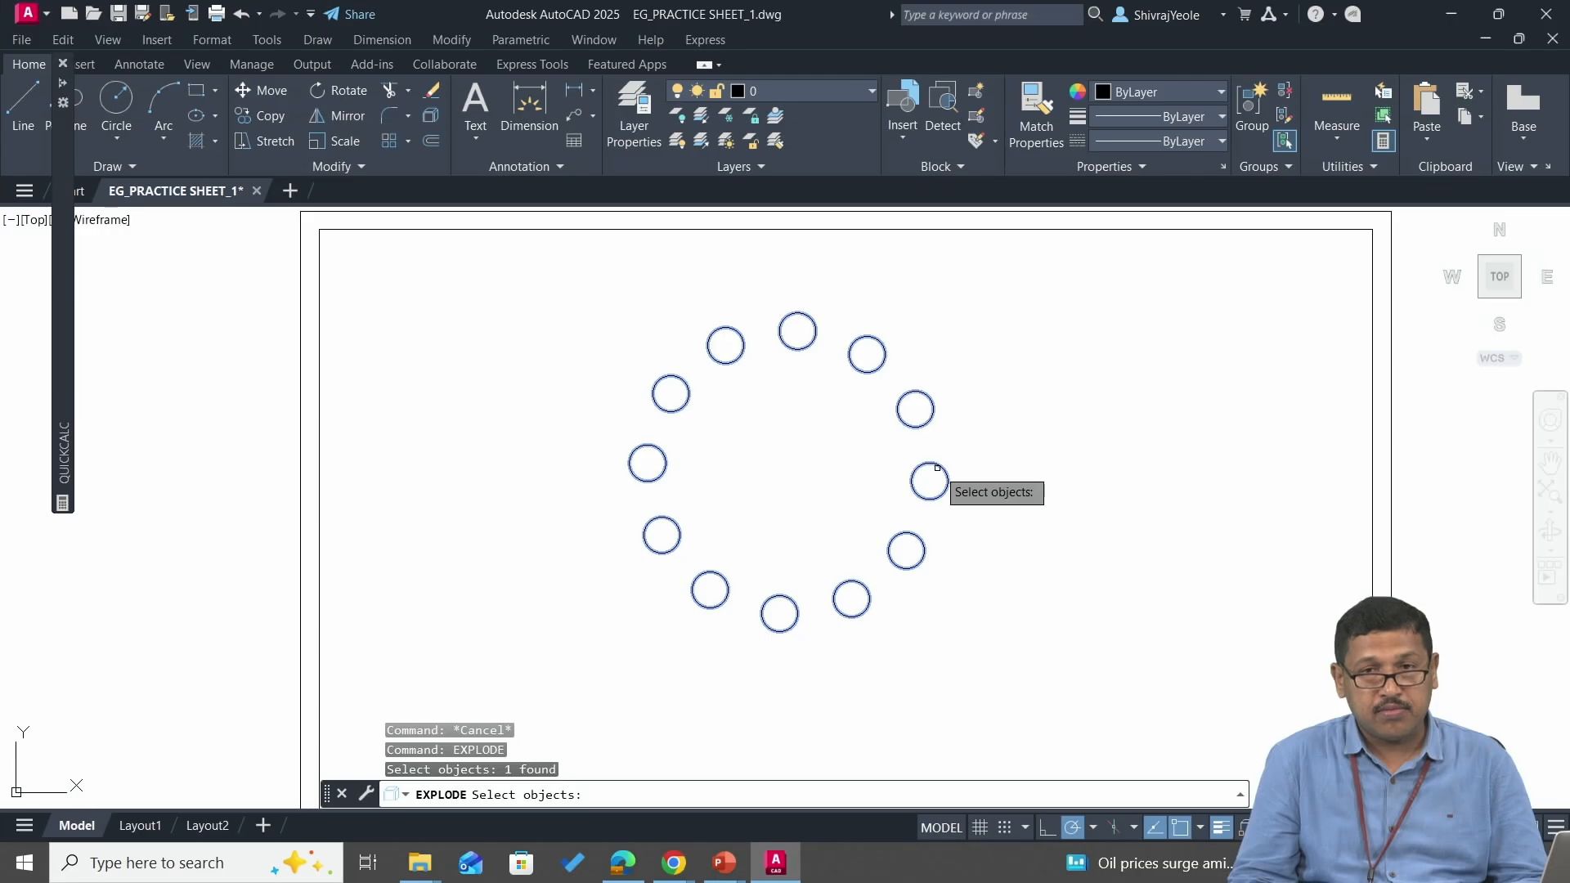
pyautogui.press('Return')
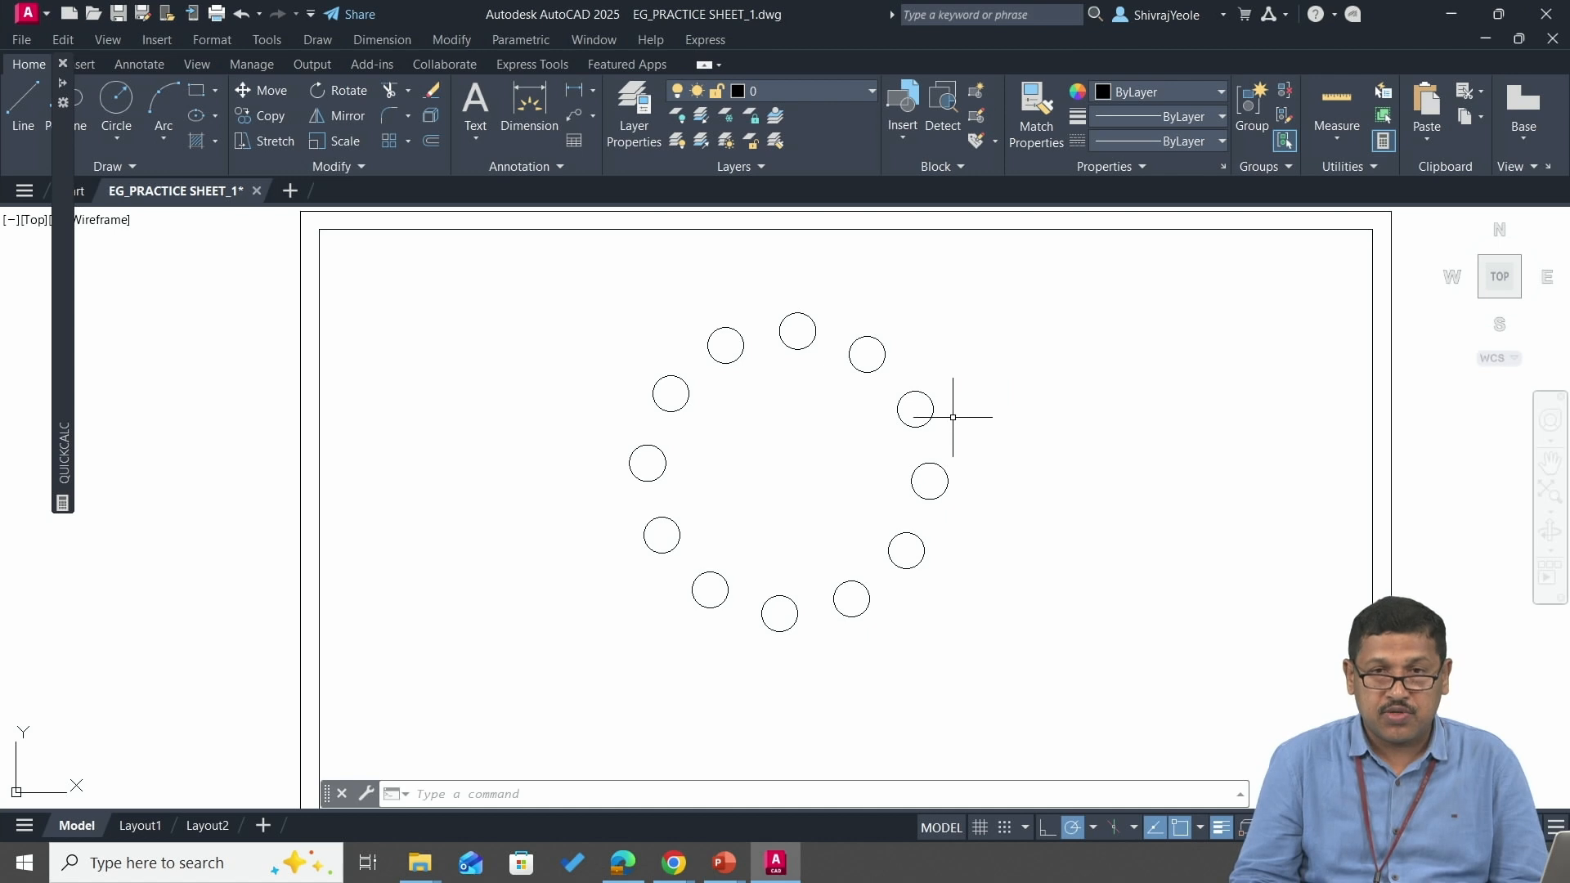
# - Delete four single circles from the ring: the upper-right, upper-left, lower-left and lower-right ones
pyautogui.click(876, 372)
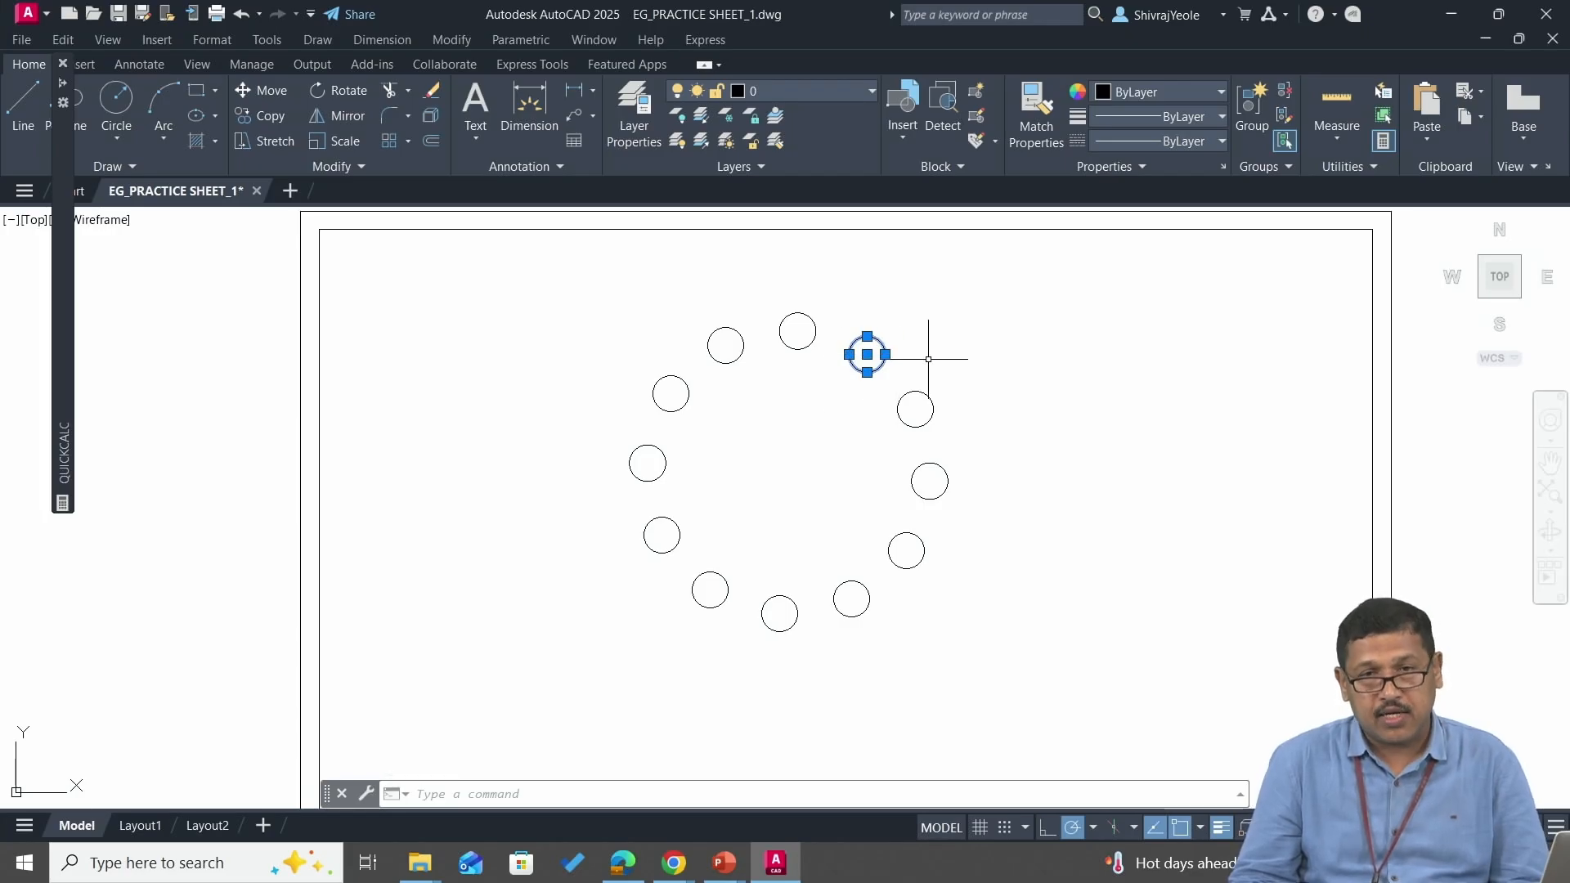
pyautogui.press('Delete')
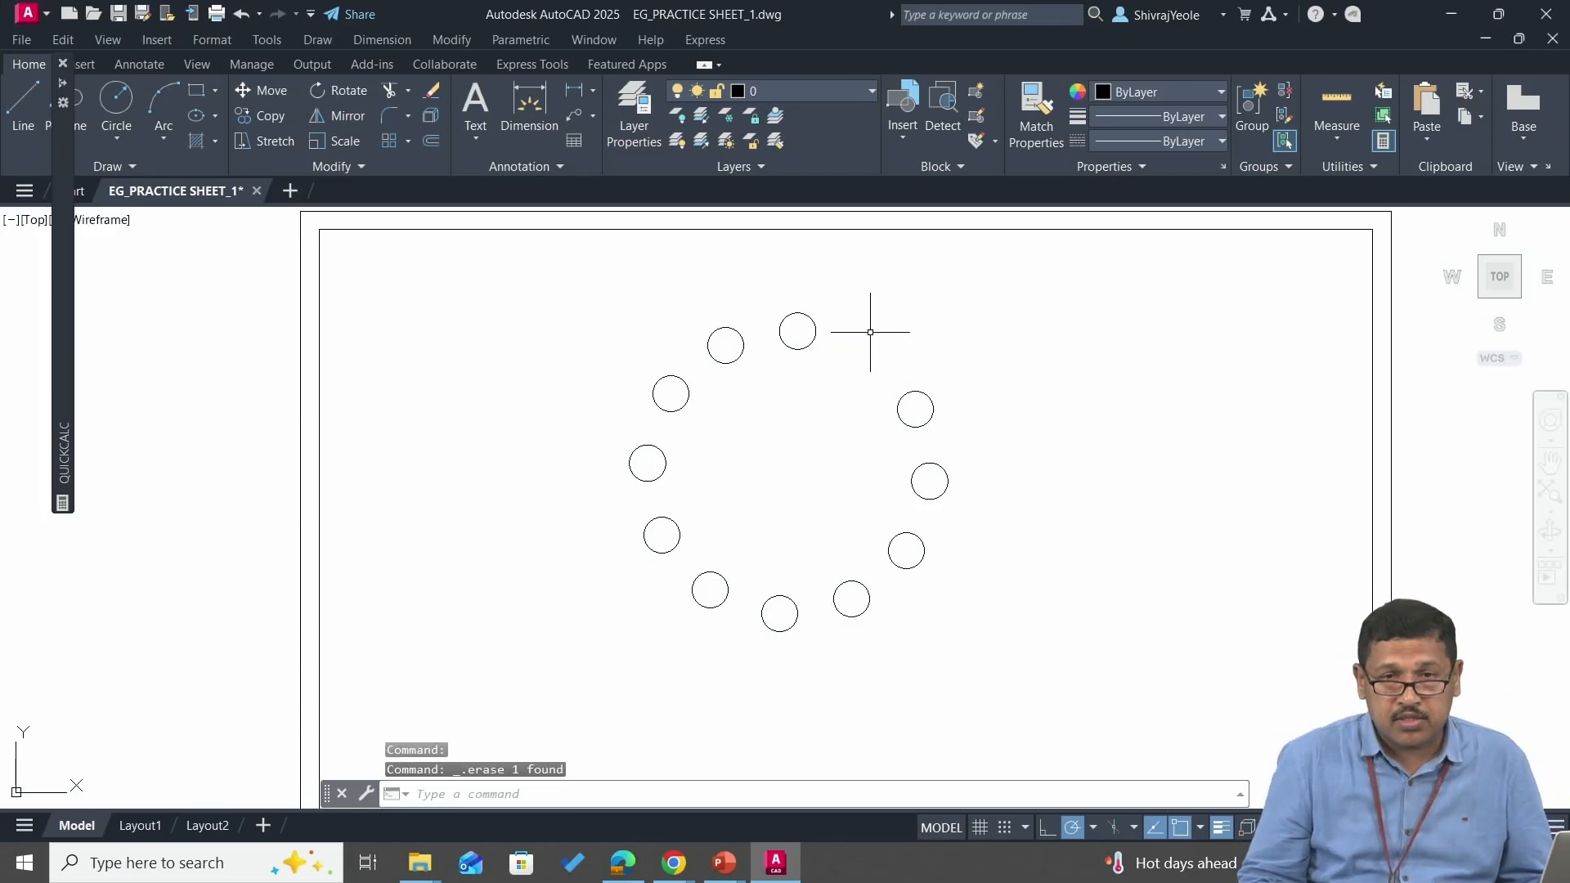
pyautogui.click(723, 362)
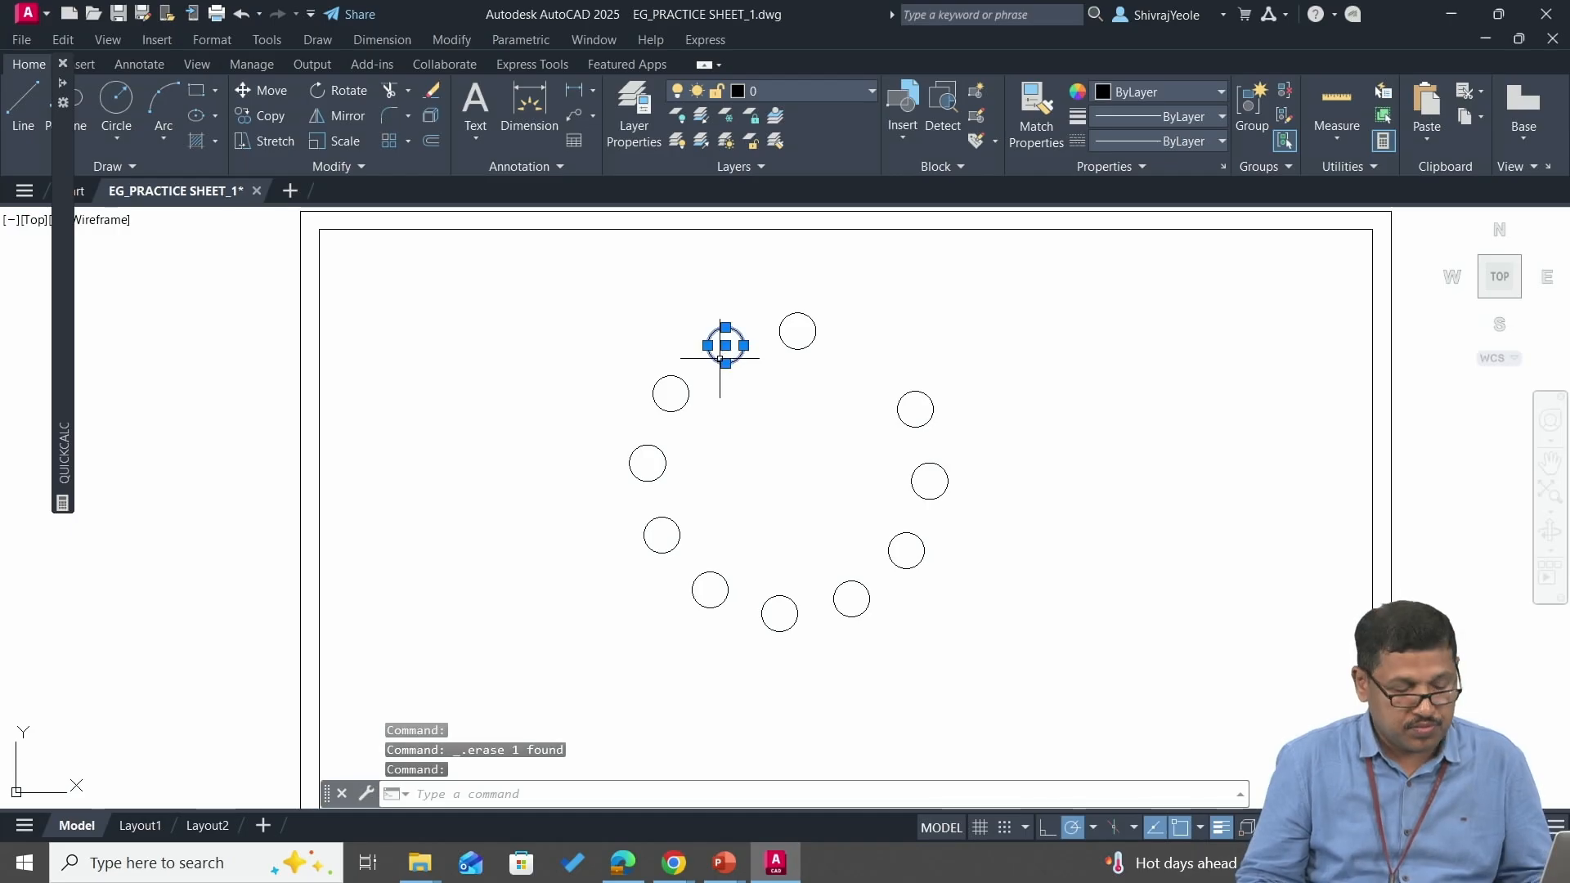
pyautogui.press('Delete')
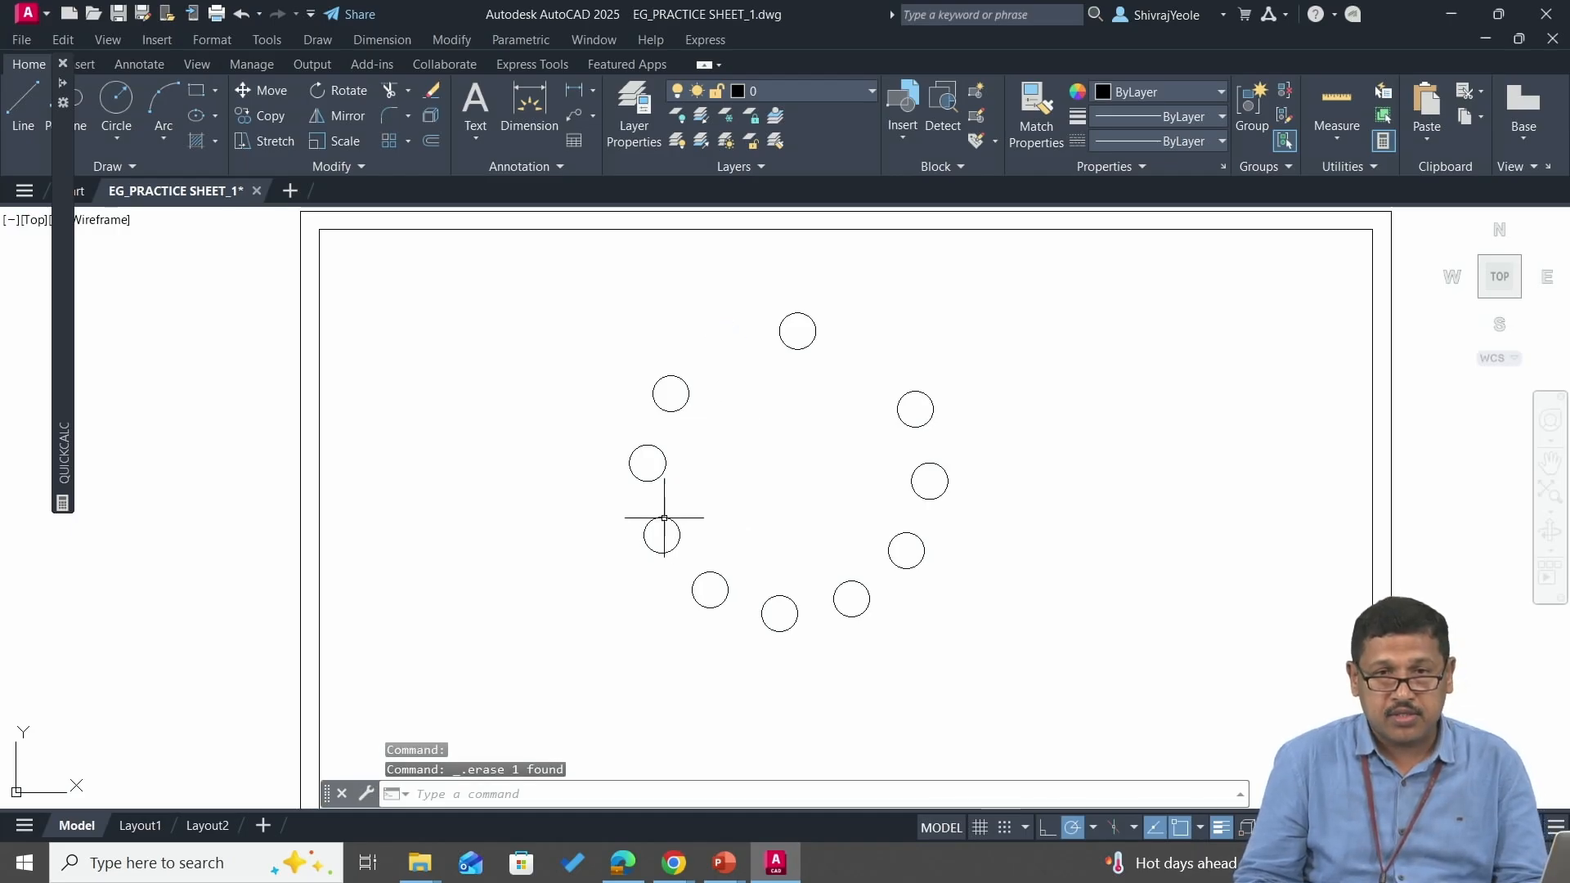
pyautogui.click(661, 517)
pyautogui.press('Delete')
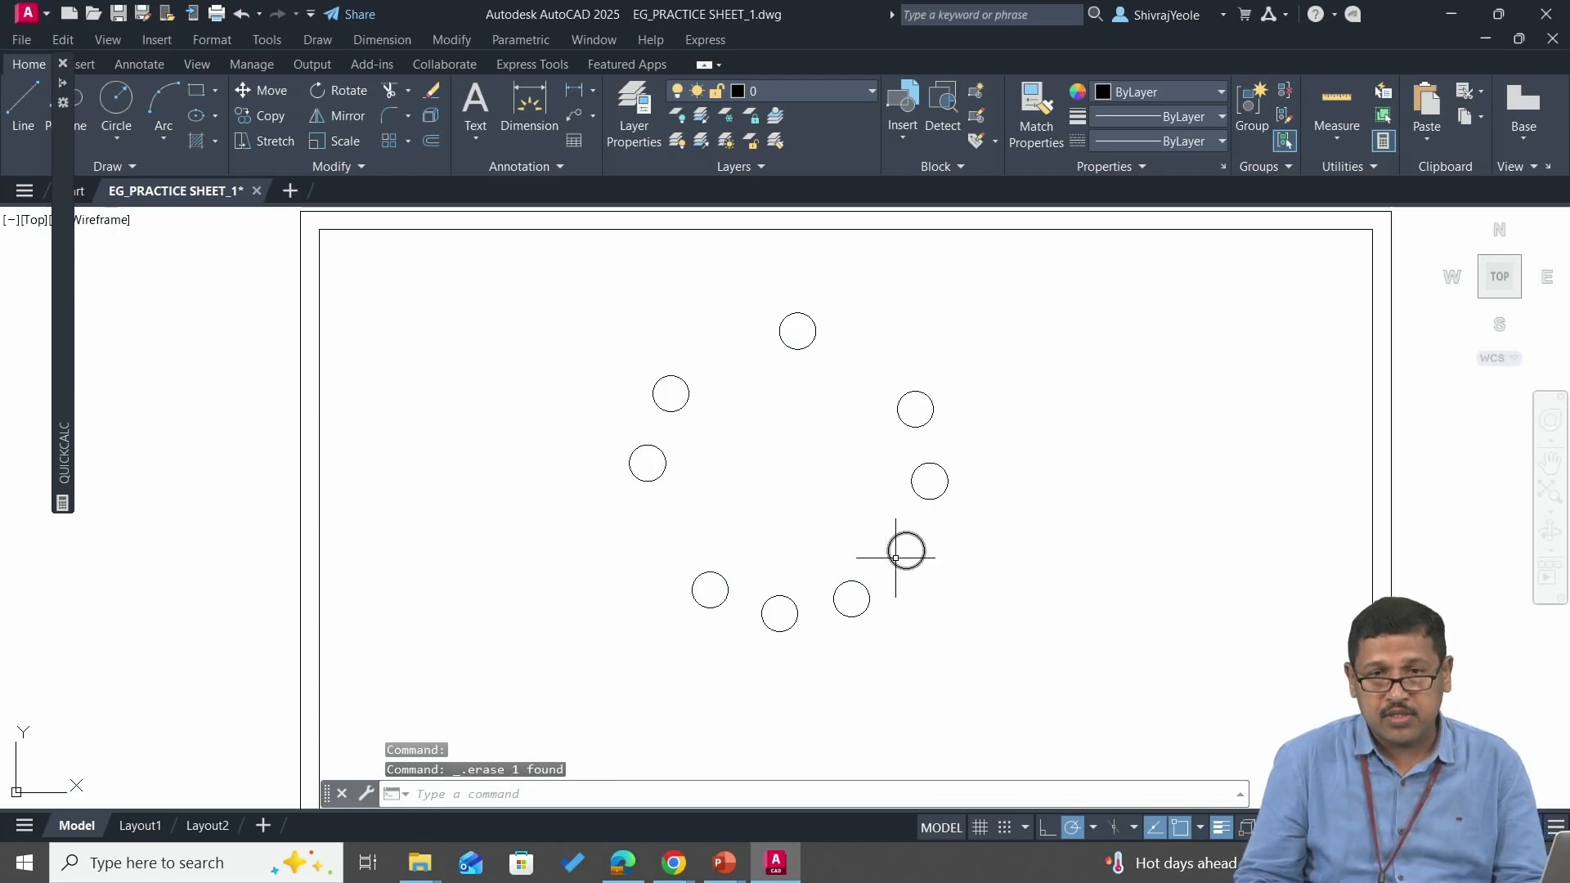
pyautogui.click(889, 550)
pyautogui.press('Delete')
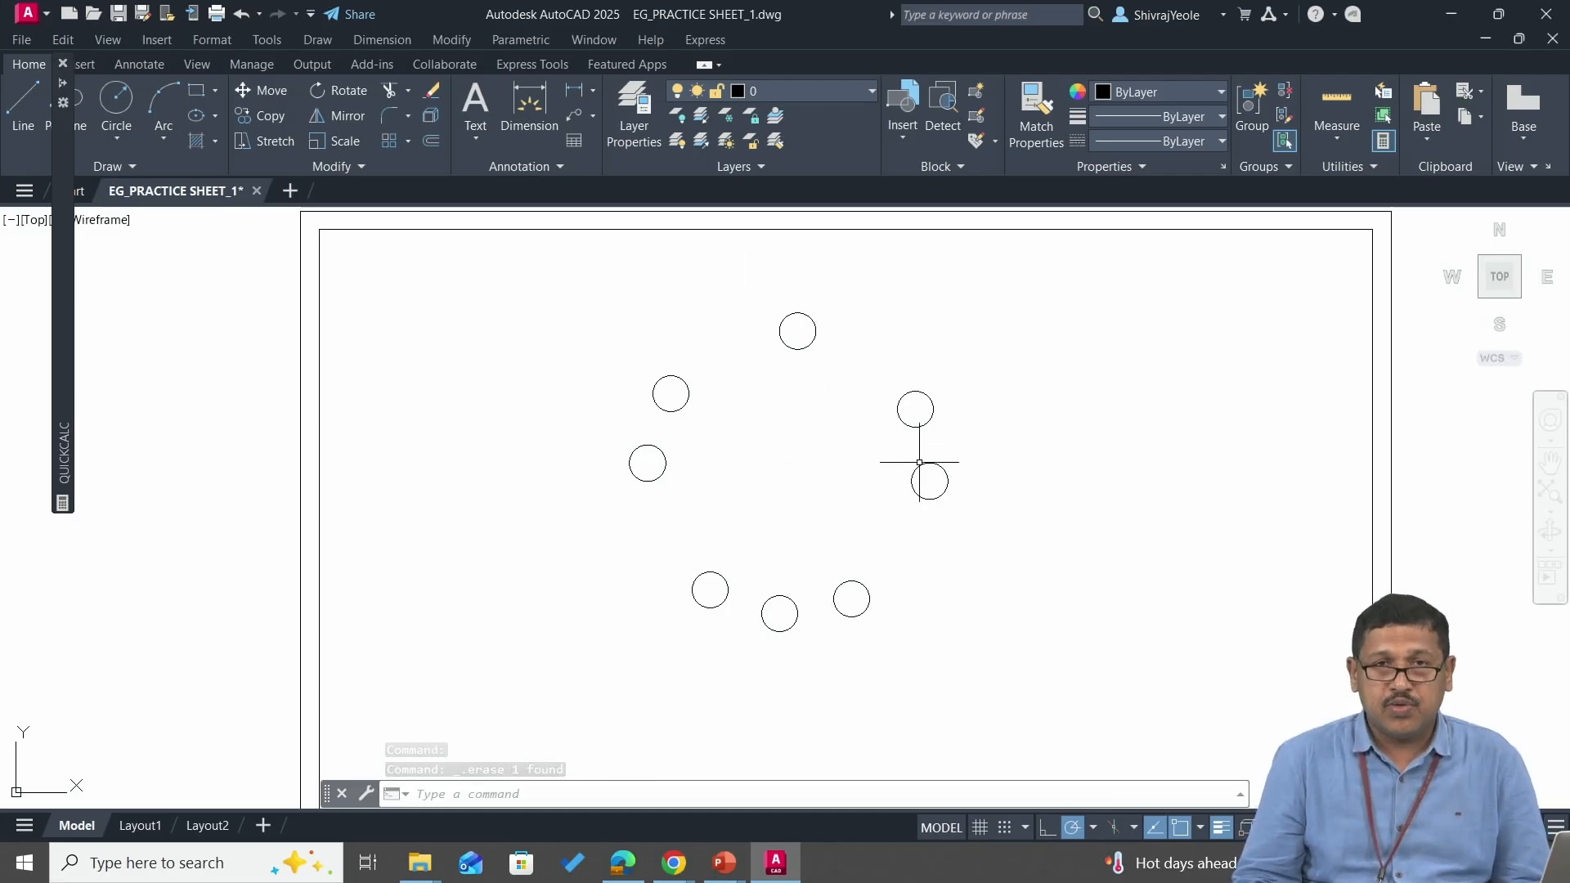
pyautogui.press('Escape')
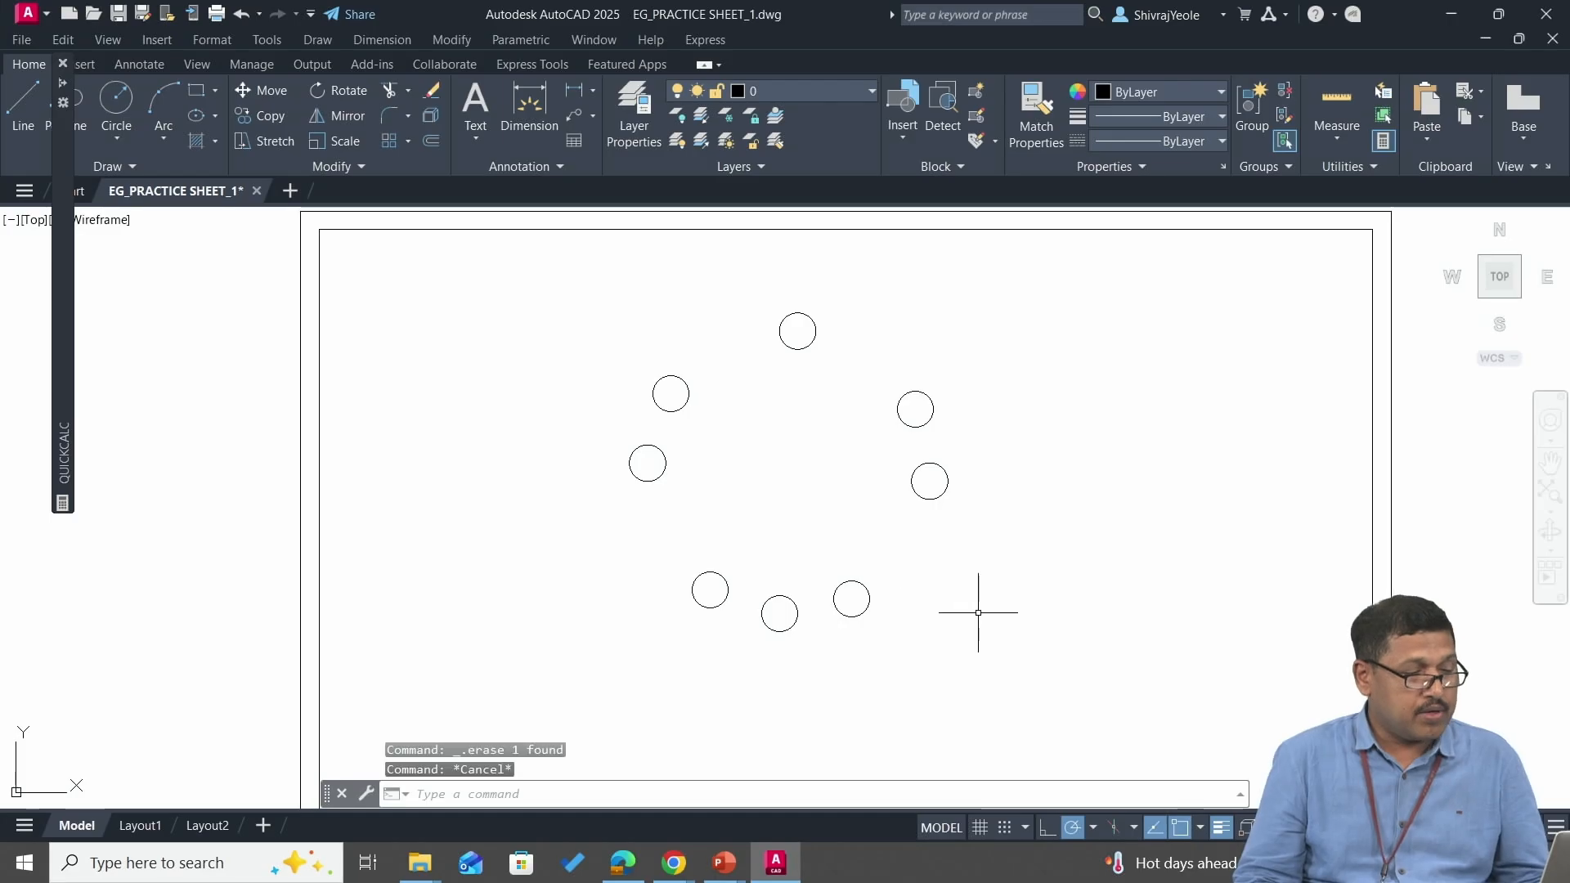
# - Erase all the remaining circles of the ring from the sheet
pyautogui.click(997, 623)
pyautogui.click(585, 302)
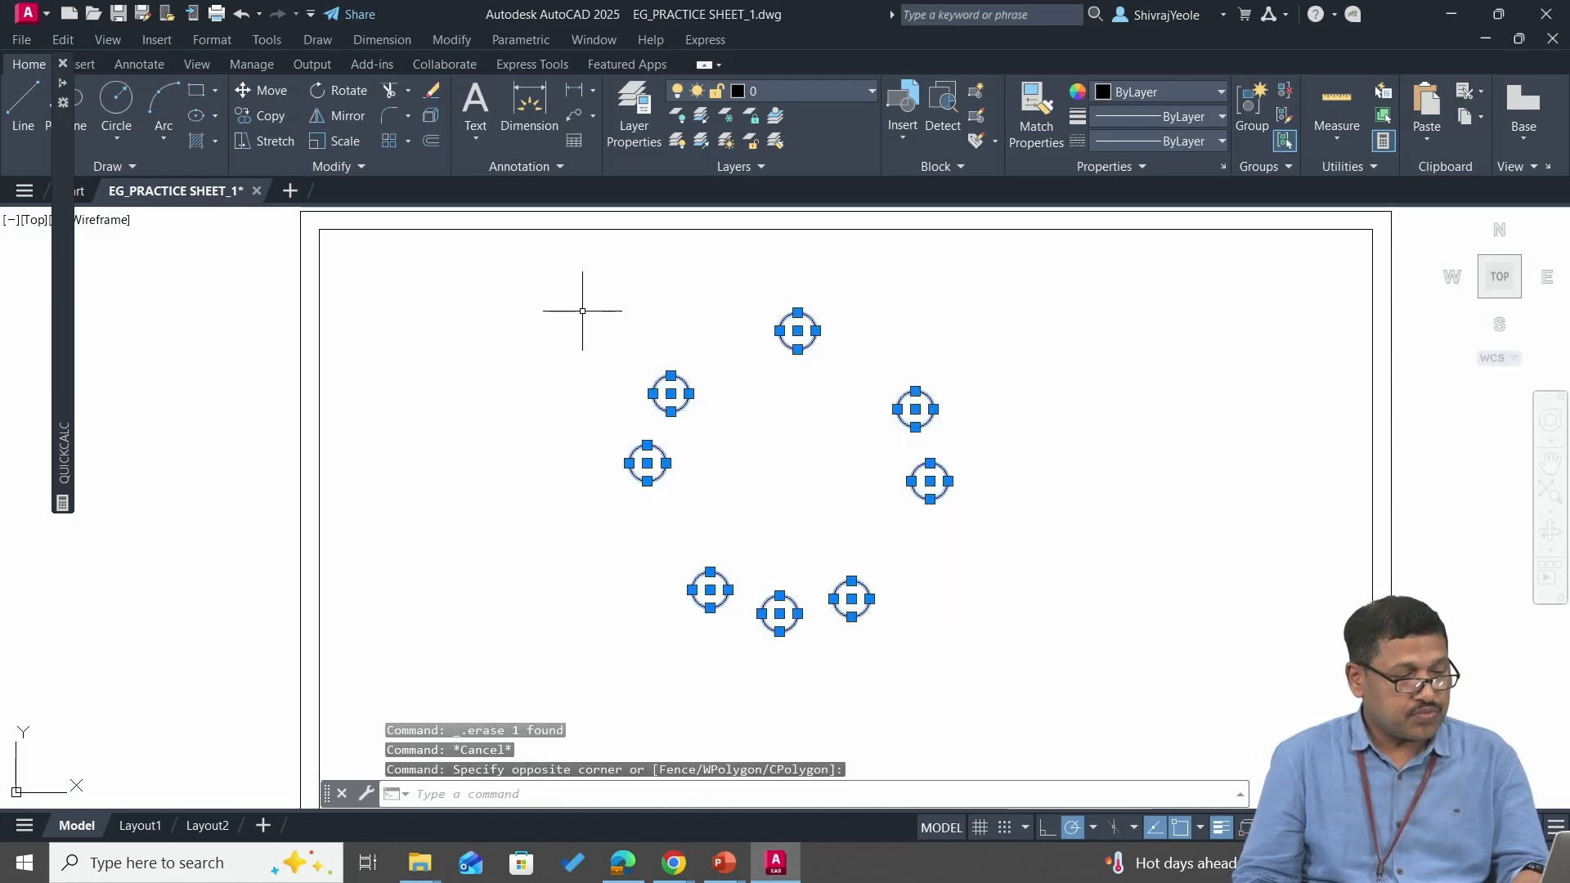
pyautogui.press('Delete')
# - Draw a long horizontal line across the upper part of the empty sheet
pyautogui.write('l')
pyautogui.press('Return')
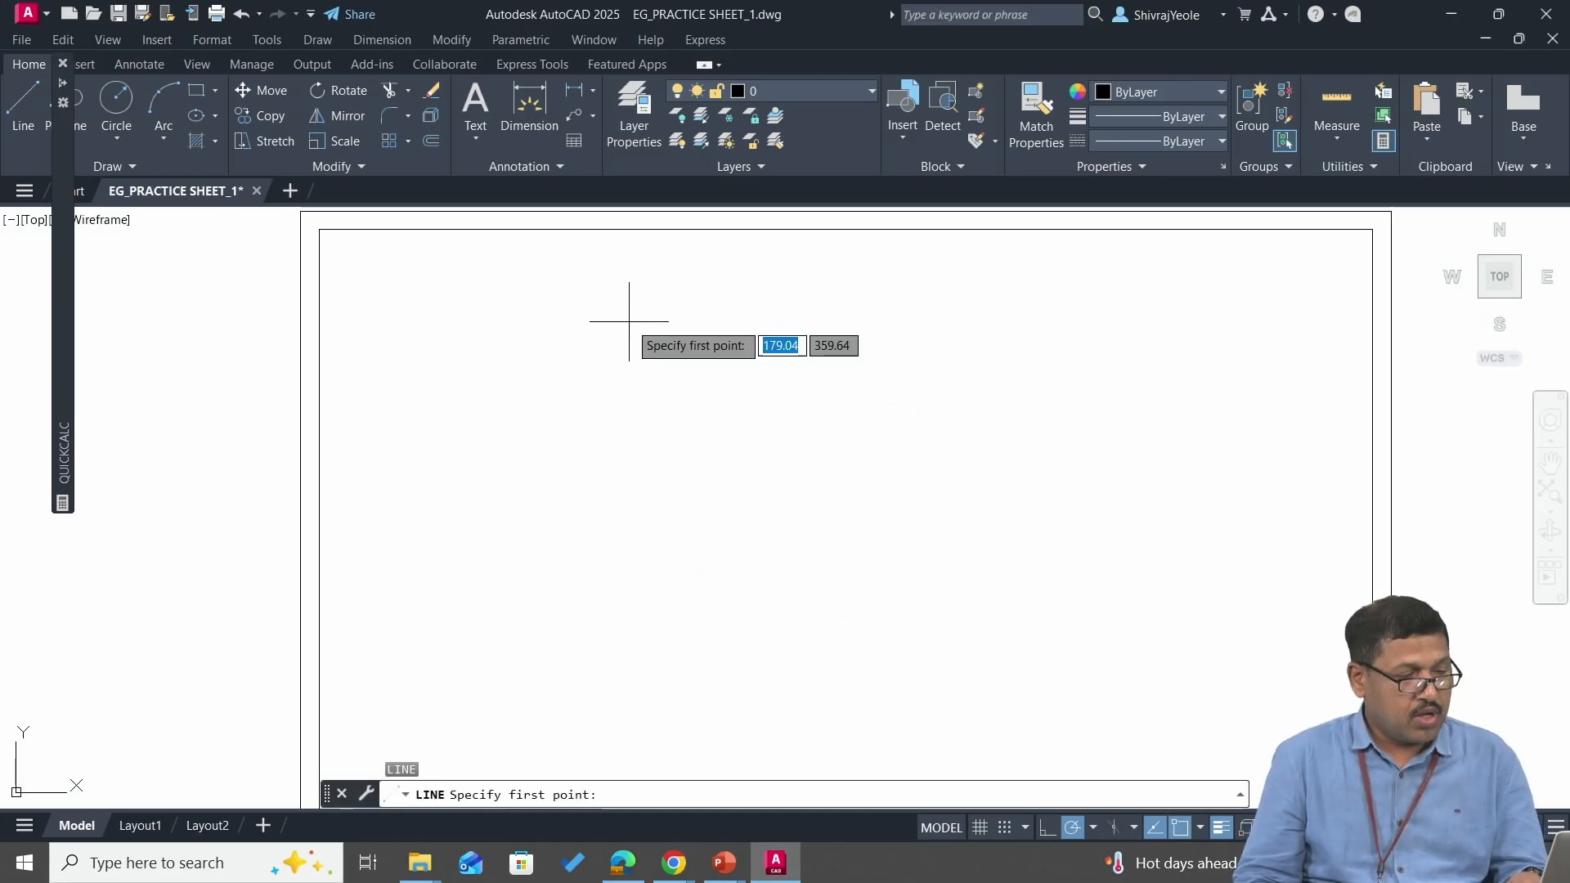
pyautogui.click(434, 418)
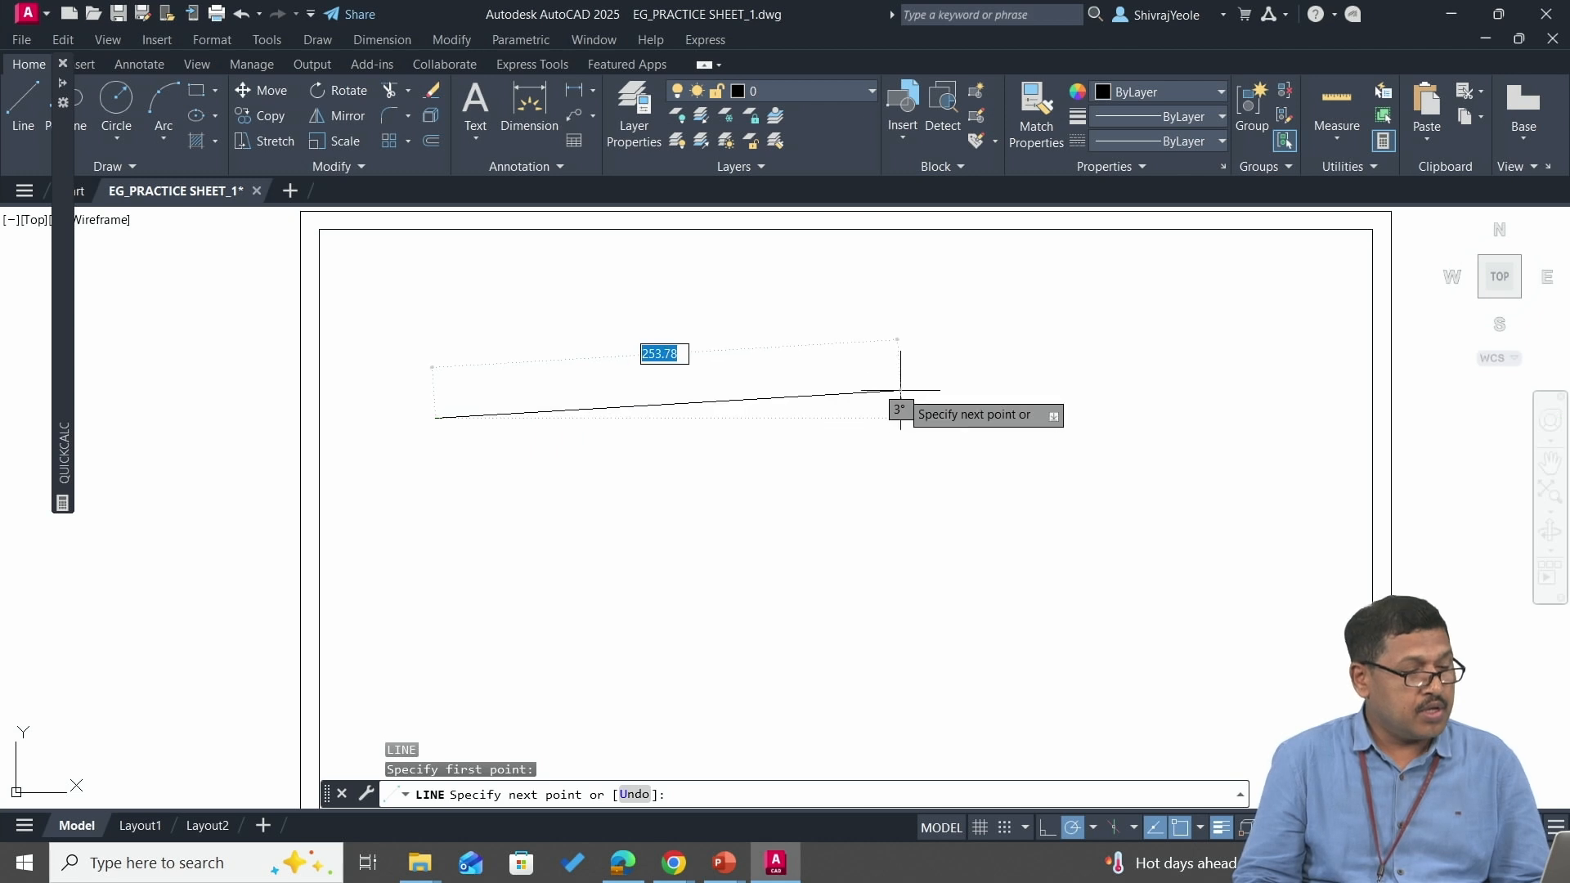
pyautogui.click(928, 417)
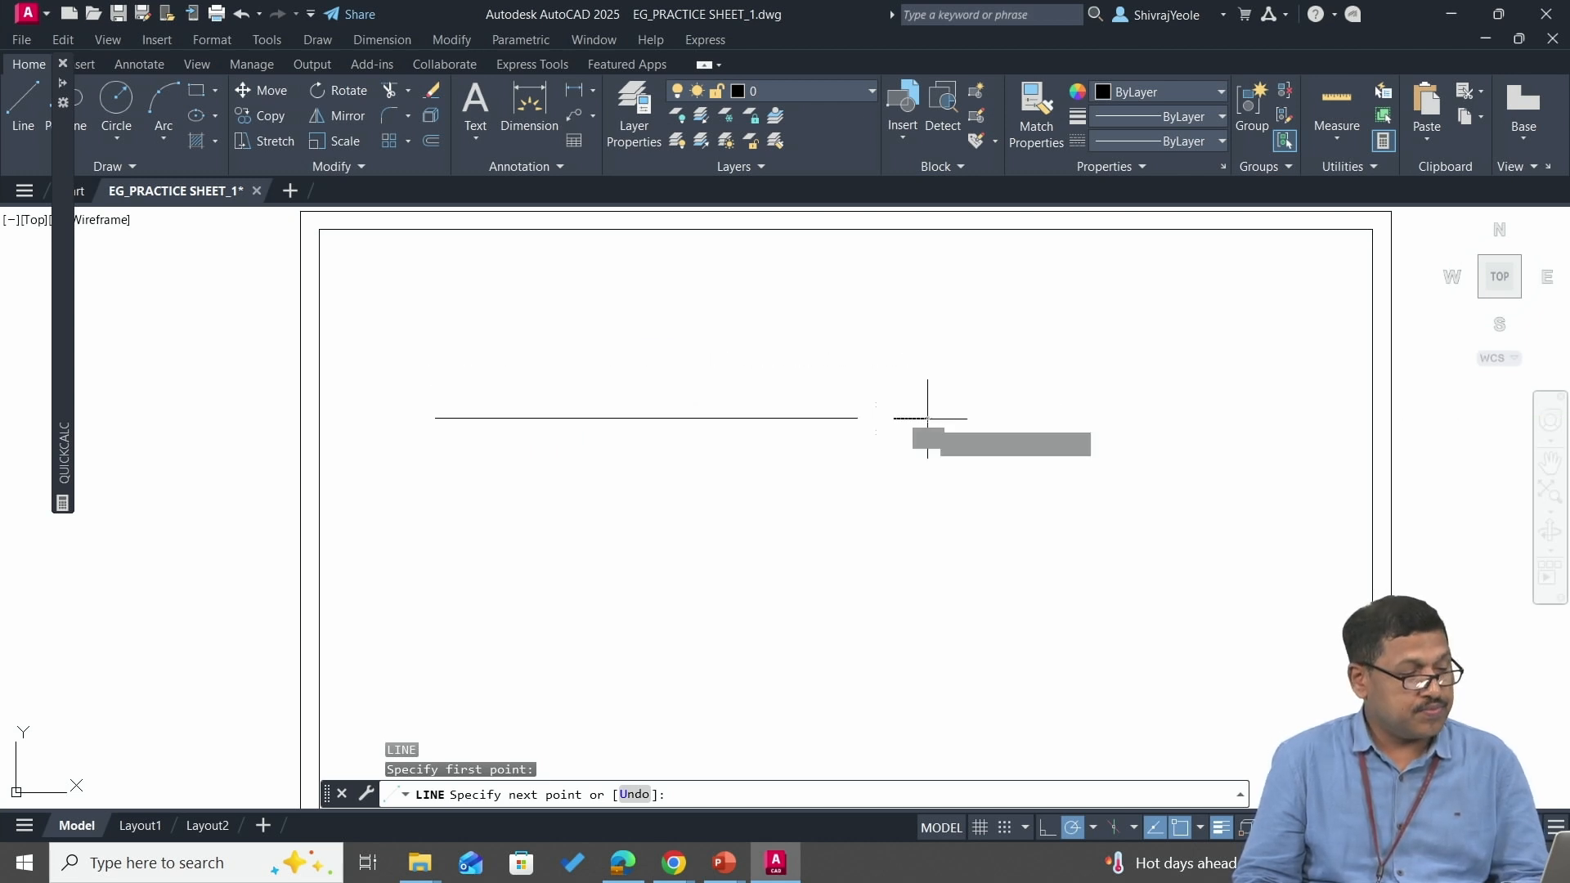
pyautogui.press('Return')
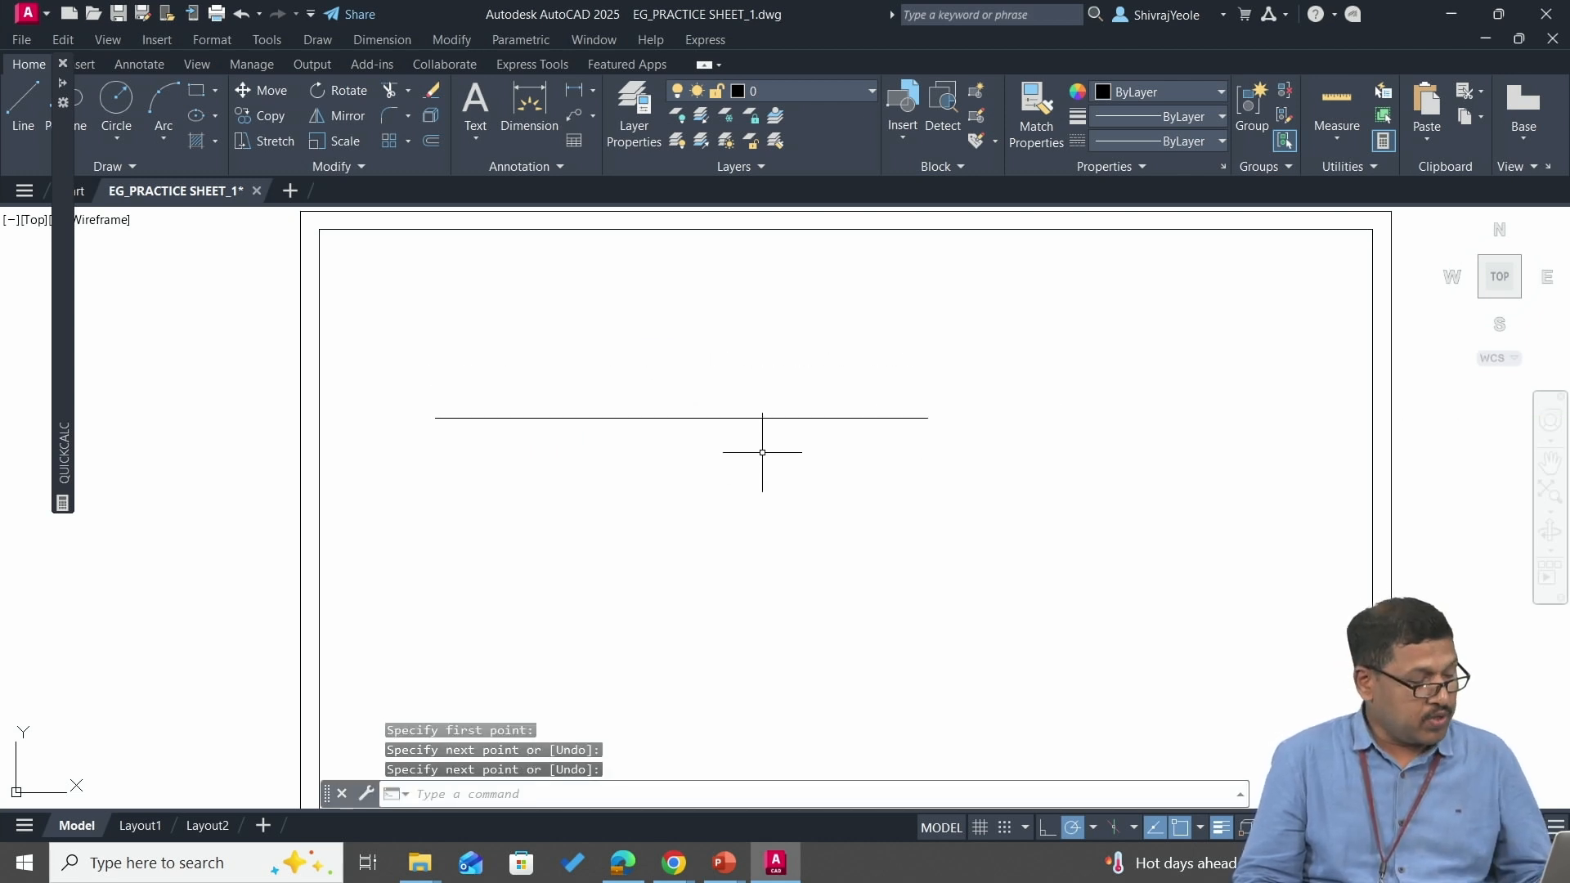
# - Draw a small rectangle just below the left part of the horizontal line
pyautogui.write('rec')
pyautogui.press('Return')
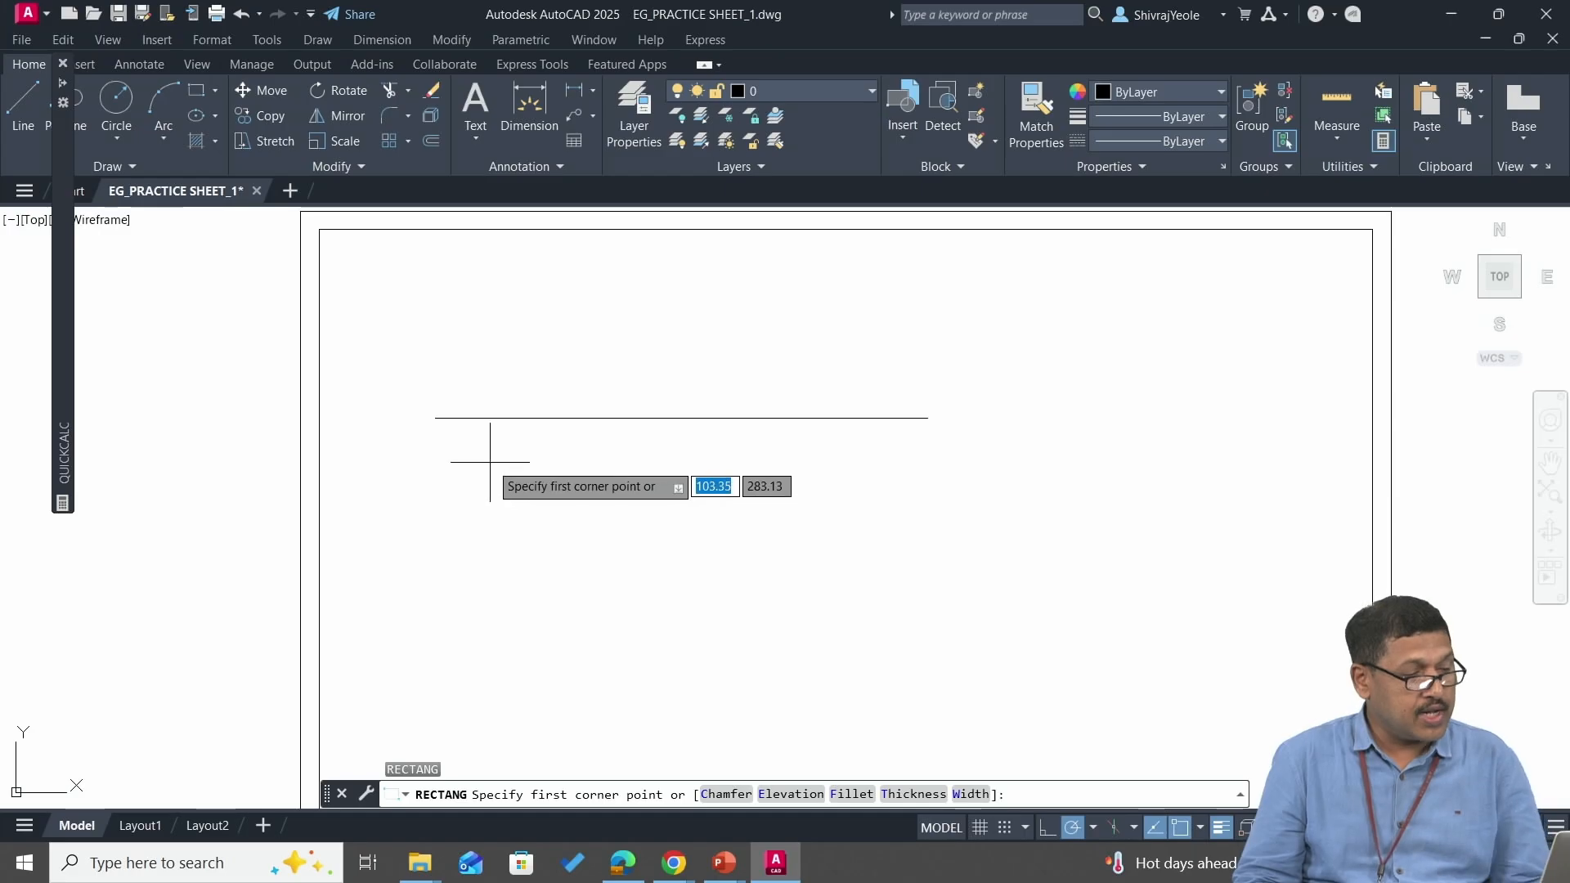
pyautogui.click(490, 463)
pyautogui.click(567, 507)
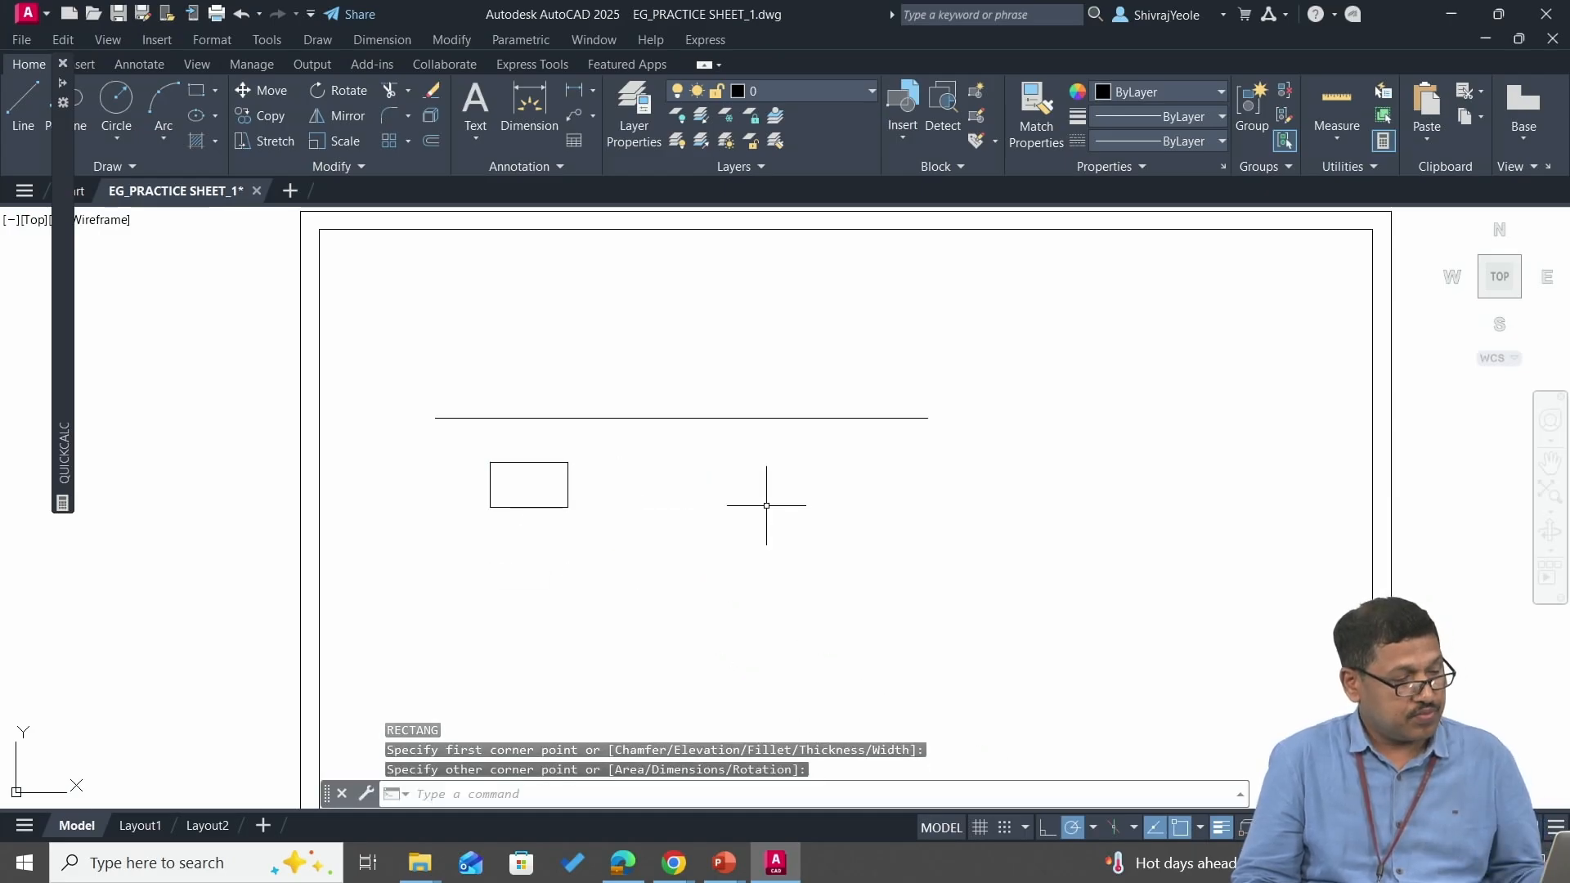
pyautogui.press('Escape')
# - Enable the Nearest object snap and draw a sloping line from a point on the horizontal line down to the right
pyautogui.write('l')
pyautogui.press('Return')
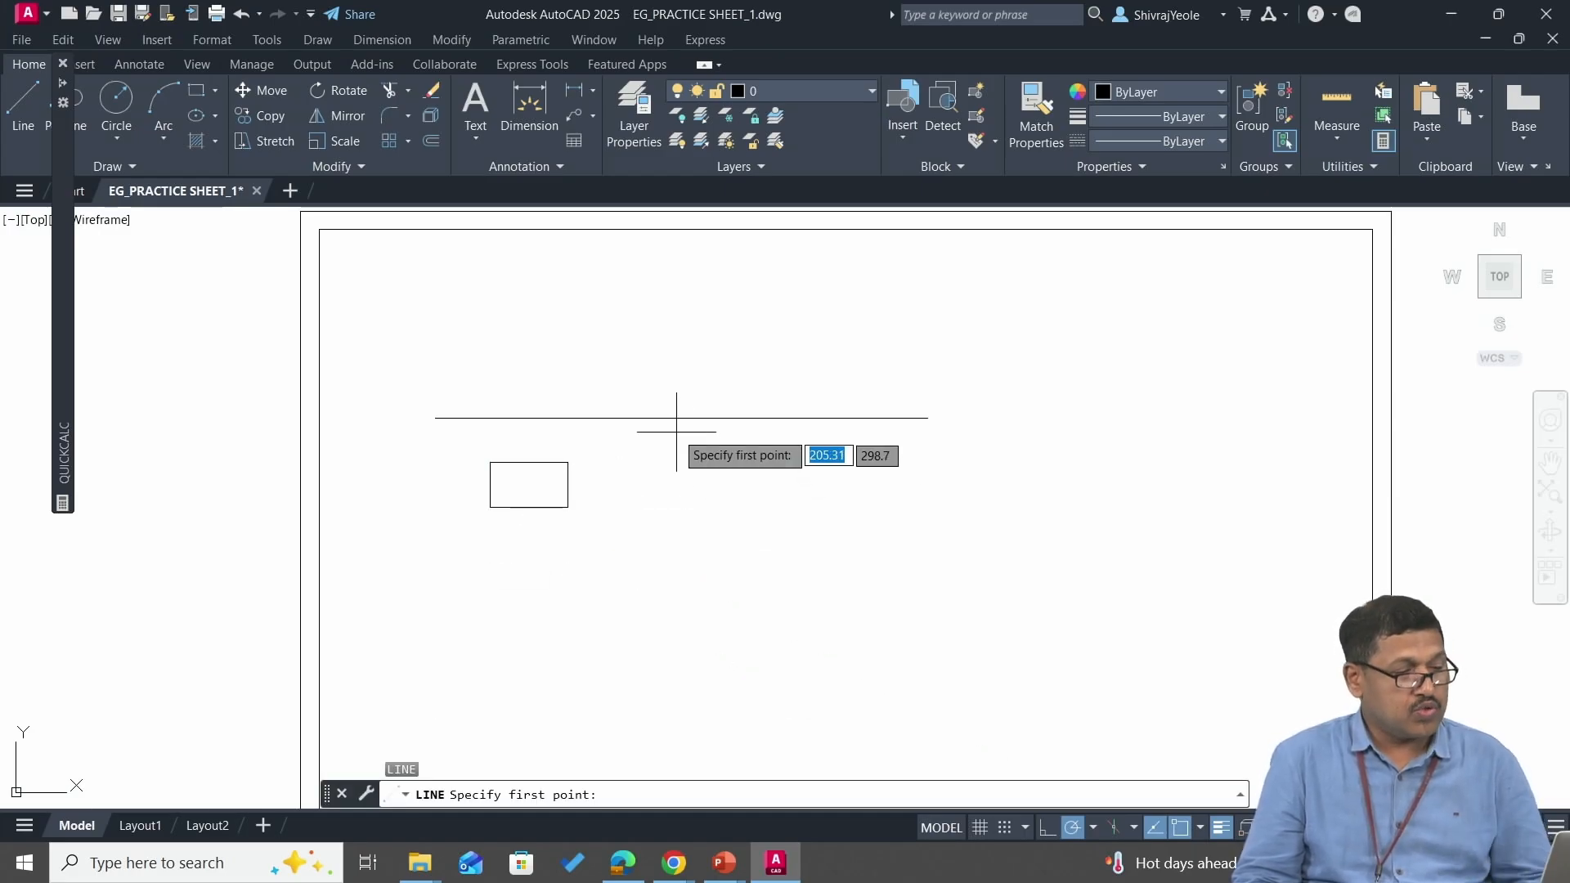
pyautogui.click(1200, 829)
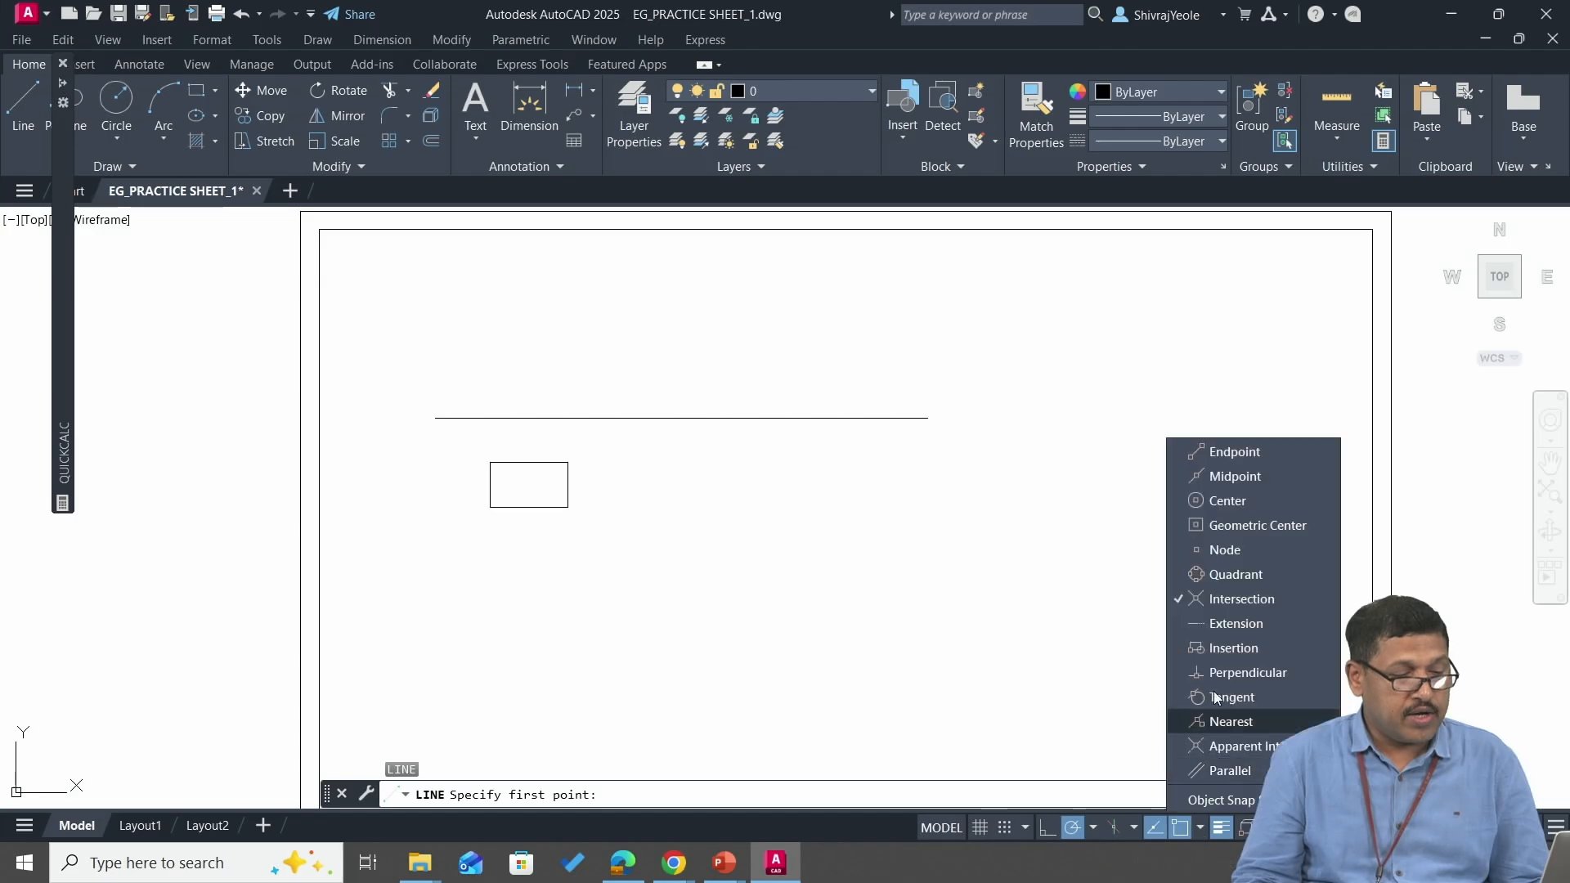
pyautogui.click(1181, 722)
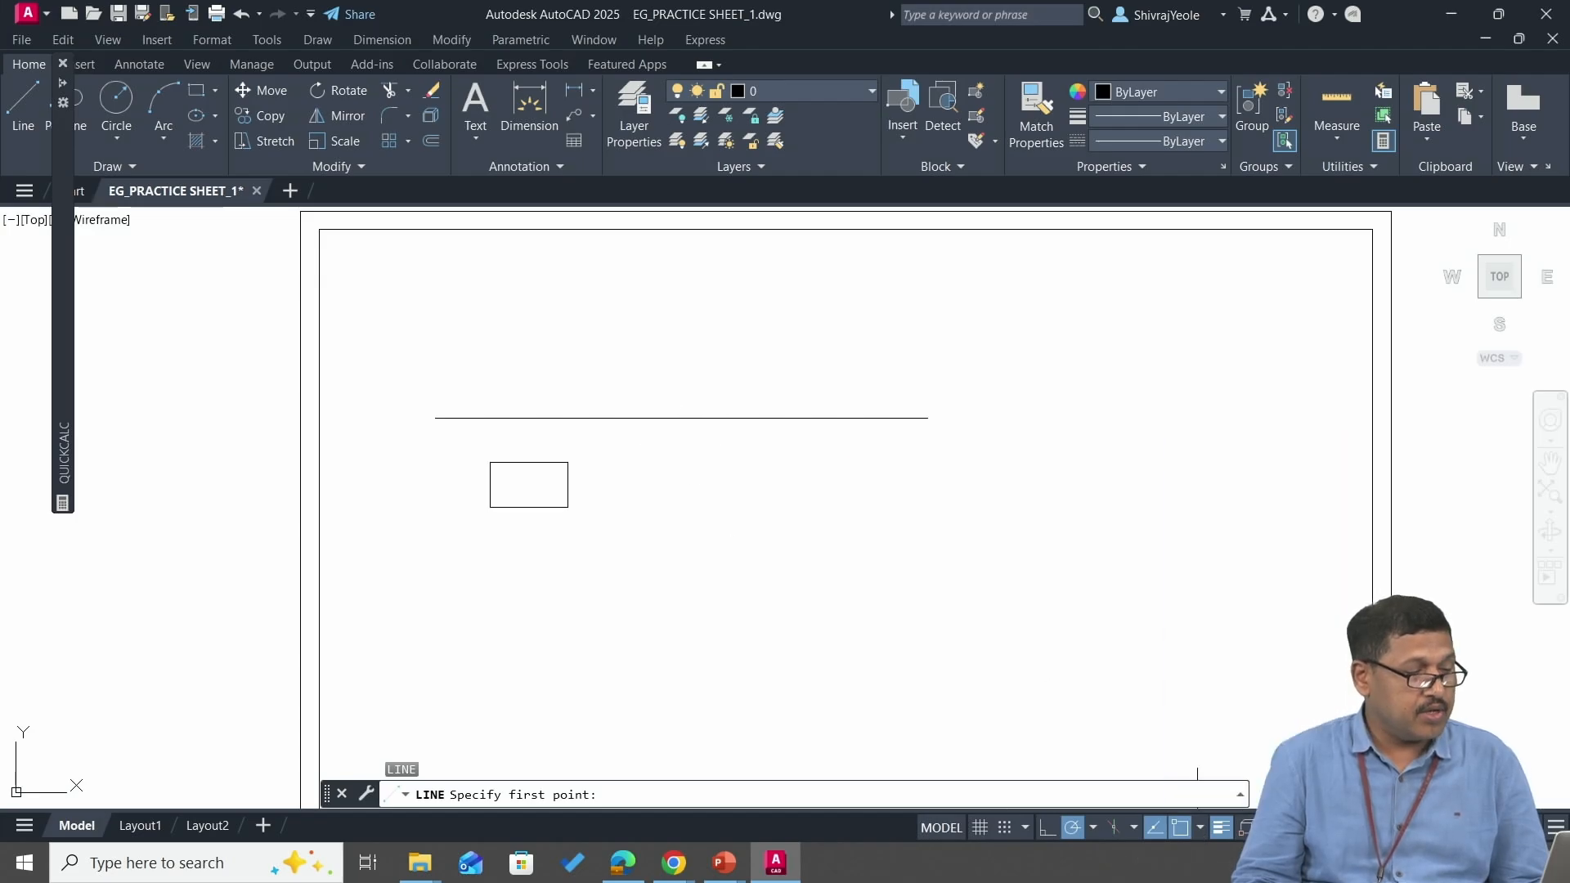
pyautogui.click(661, 418)
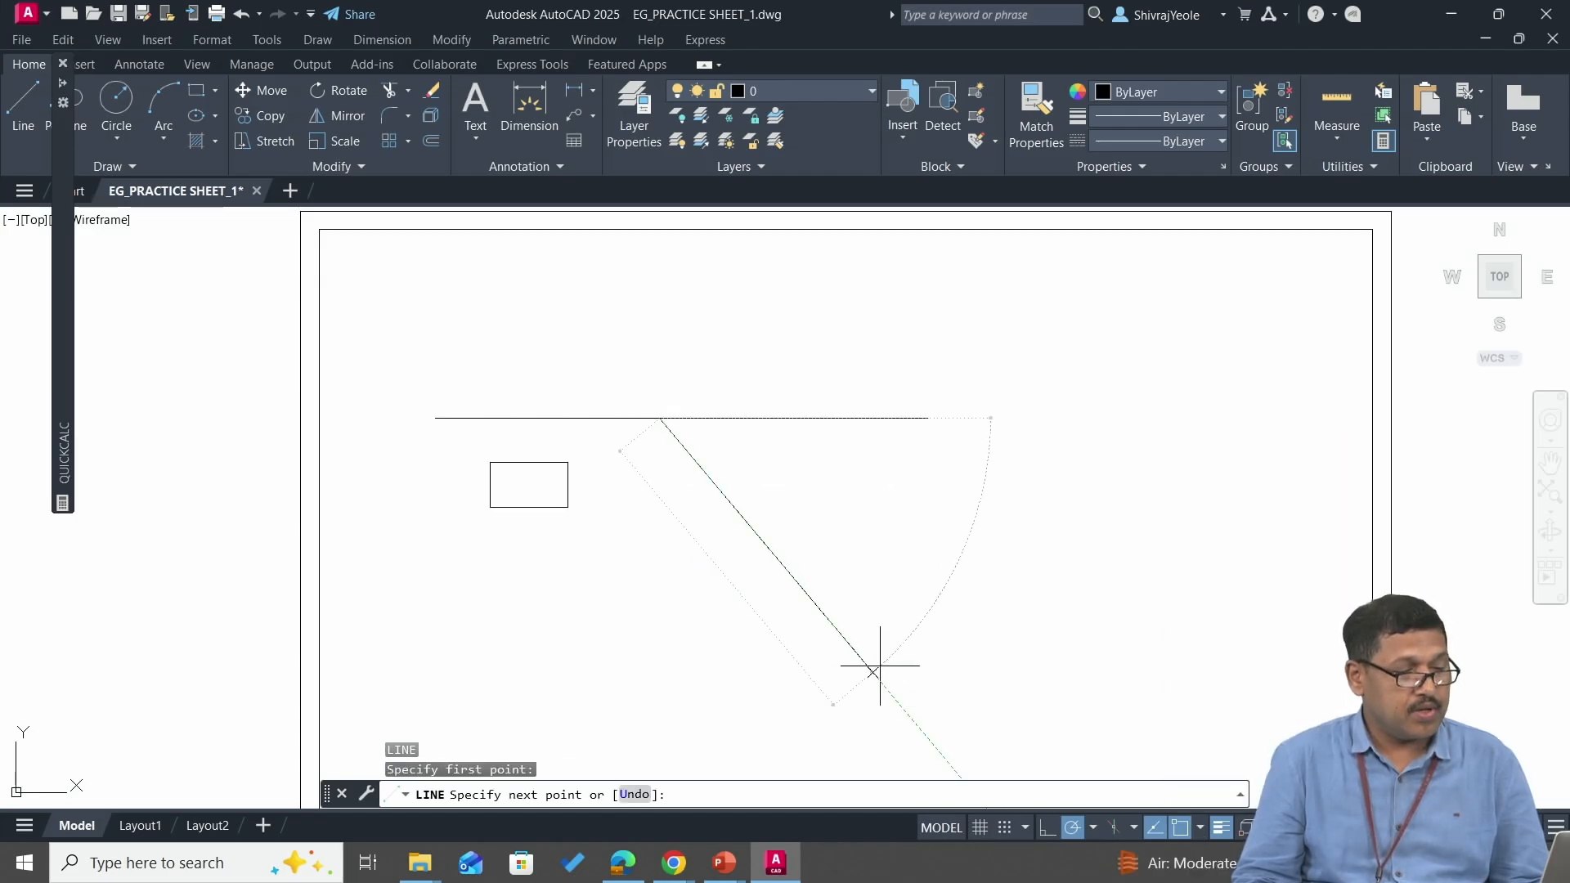
pyautogui.click(873, 672)
pyautogui.press('Escape')
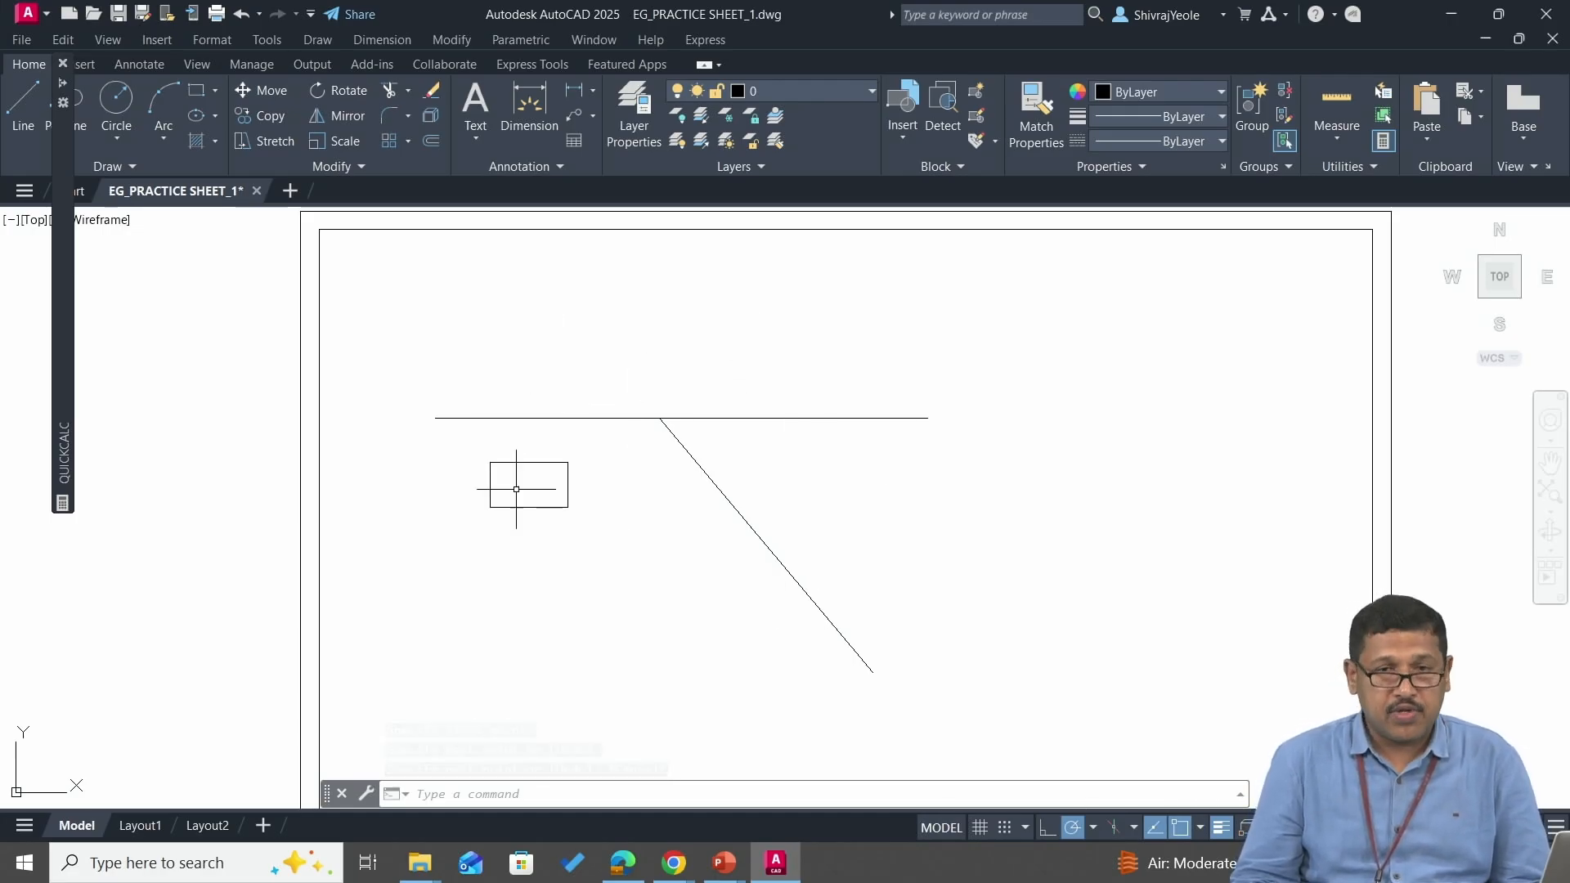
# - Start the Align command on the rectangle and match its upper-left corner to a point on the upper part of the sloping line
pyautogui.moveTo(648, 420)
pyautogui.mouseDown(button='middle')
pyautogui.moveTo(645, 375)
pyautogui.moveTo(599, 340)
pyautogui.moveTo(584, 349)
pyautogui.mouseUp(button='middle')
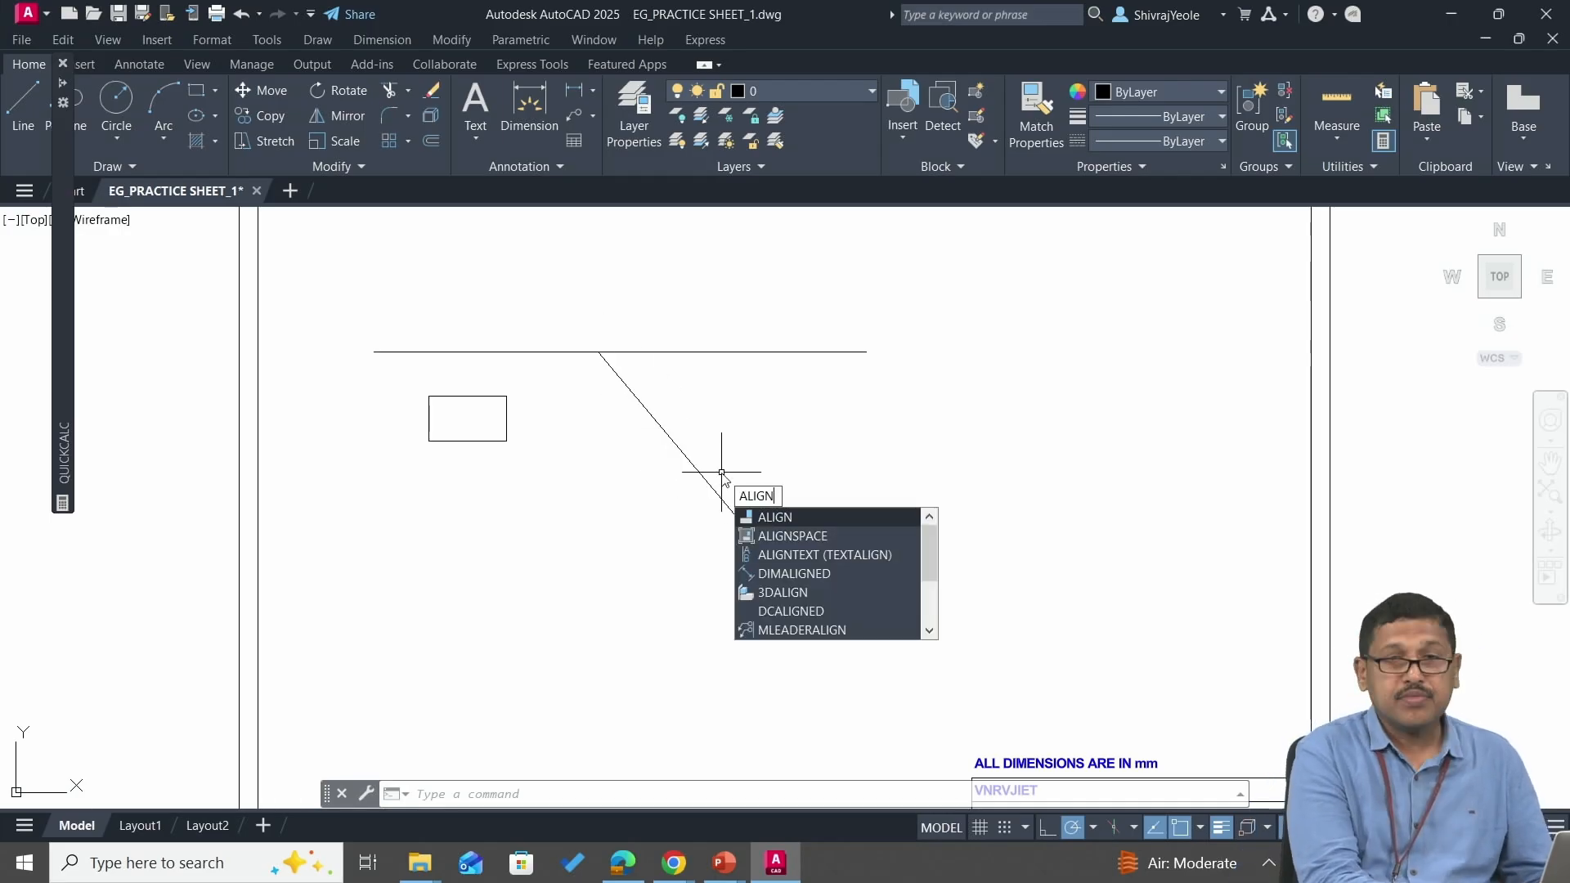
pyautogui.press('Return')
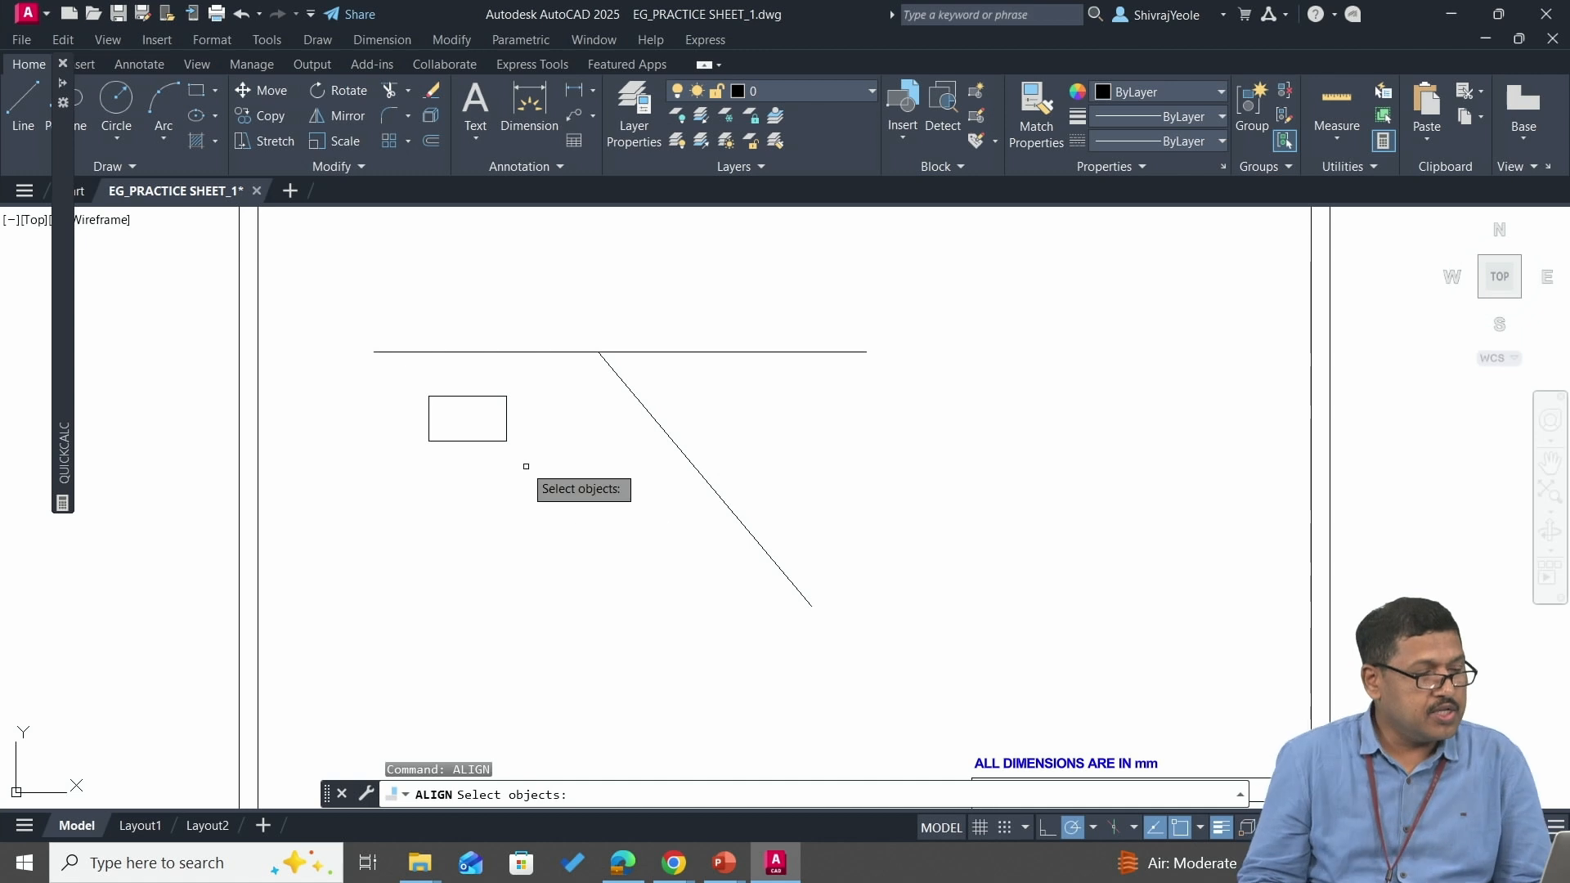
pyautogui.click(434, 439)
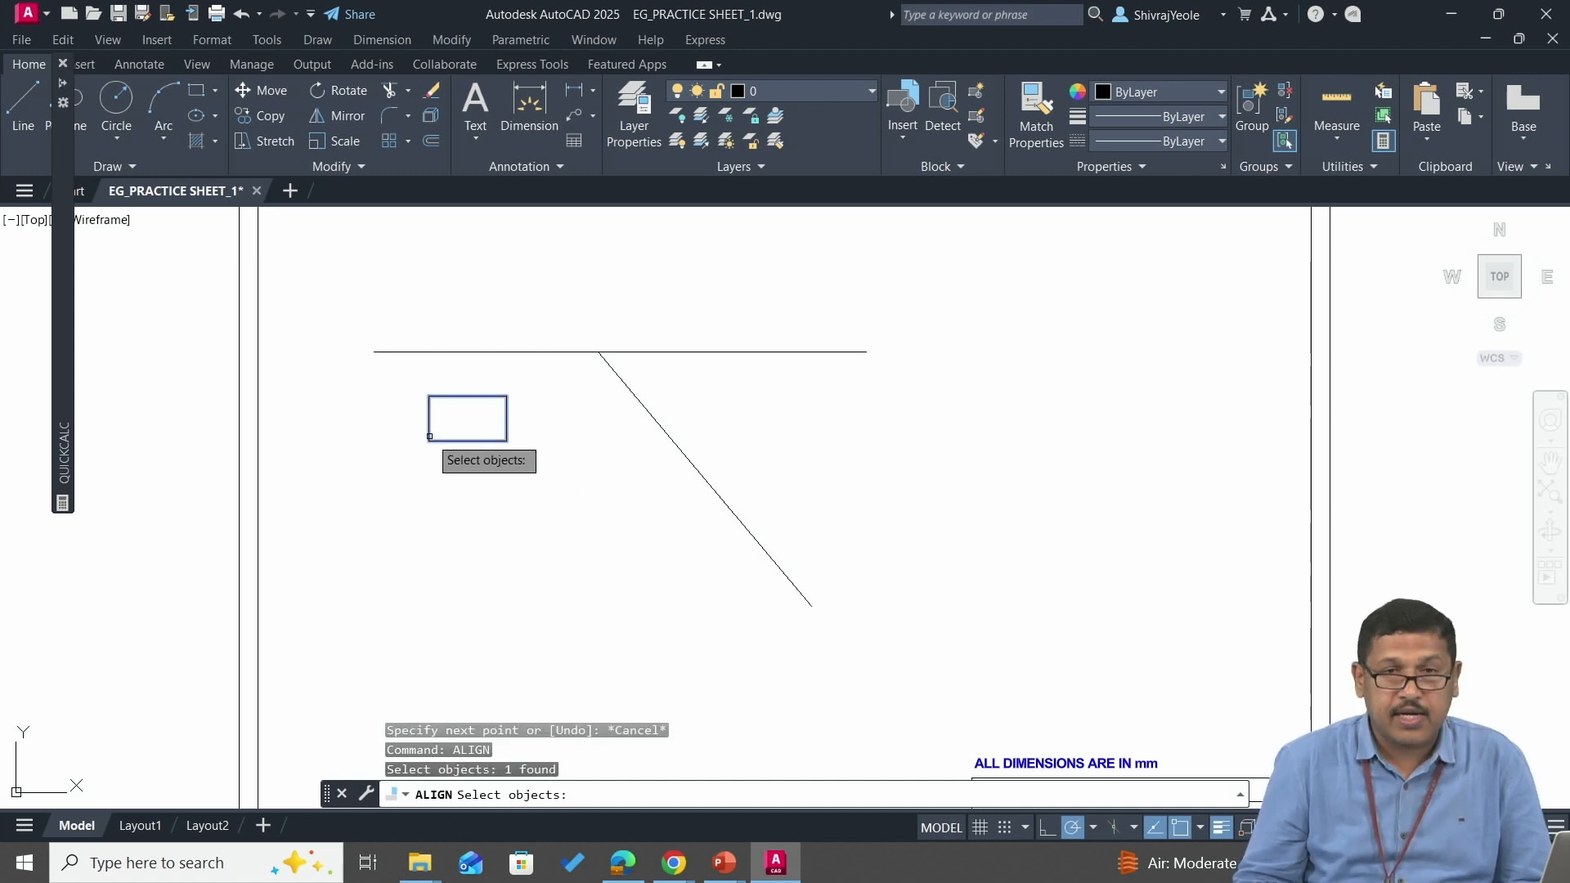
pyautogui.press('Return')
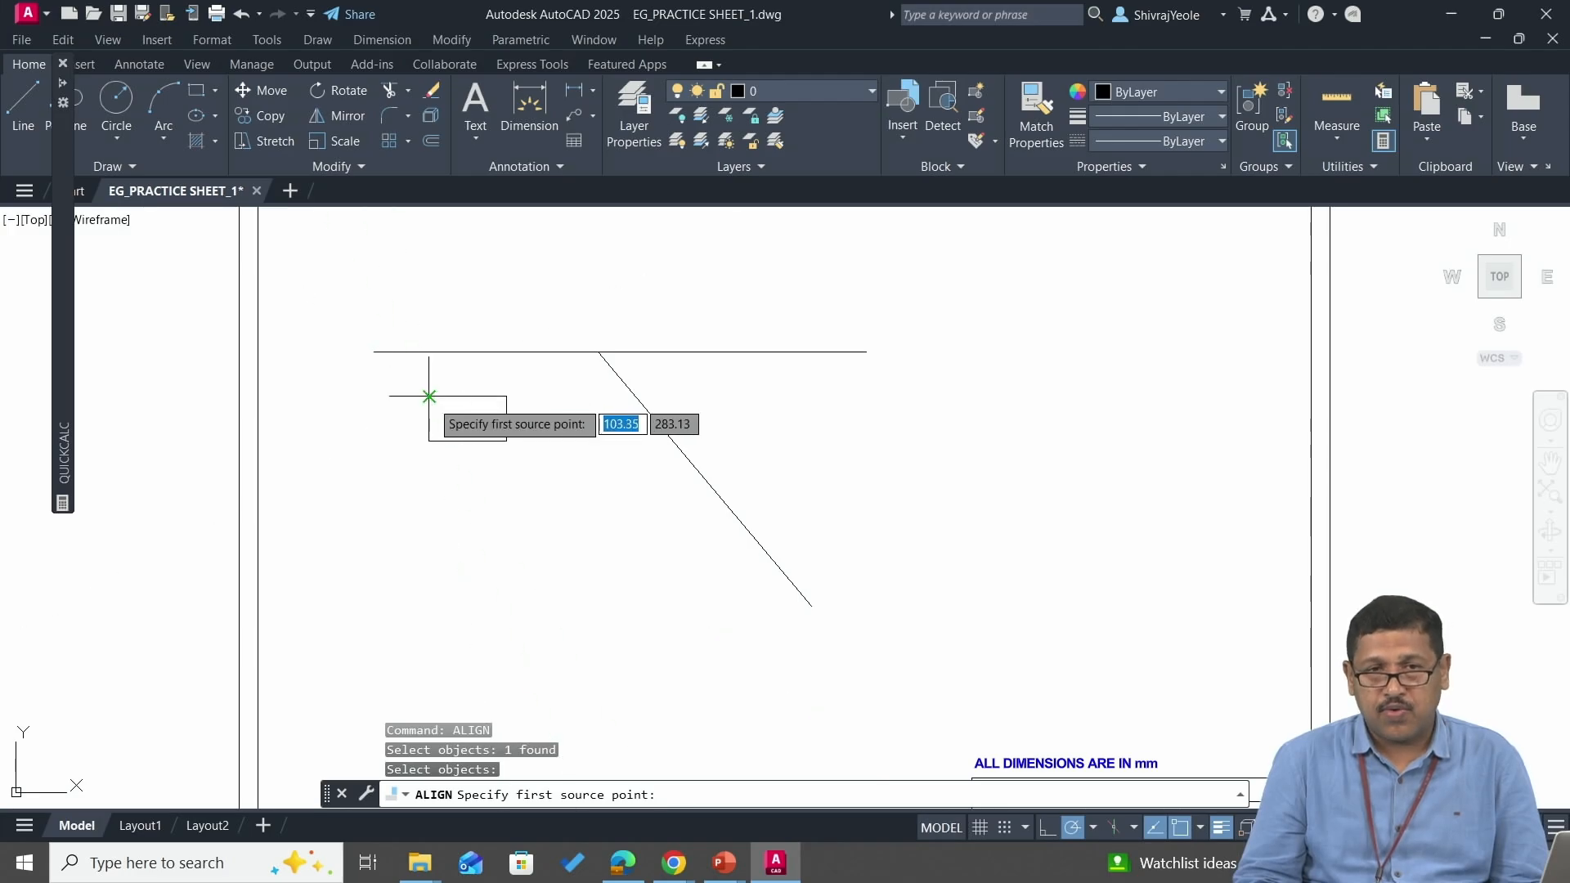
pyautogui.click(428, 396)
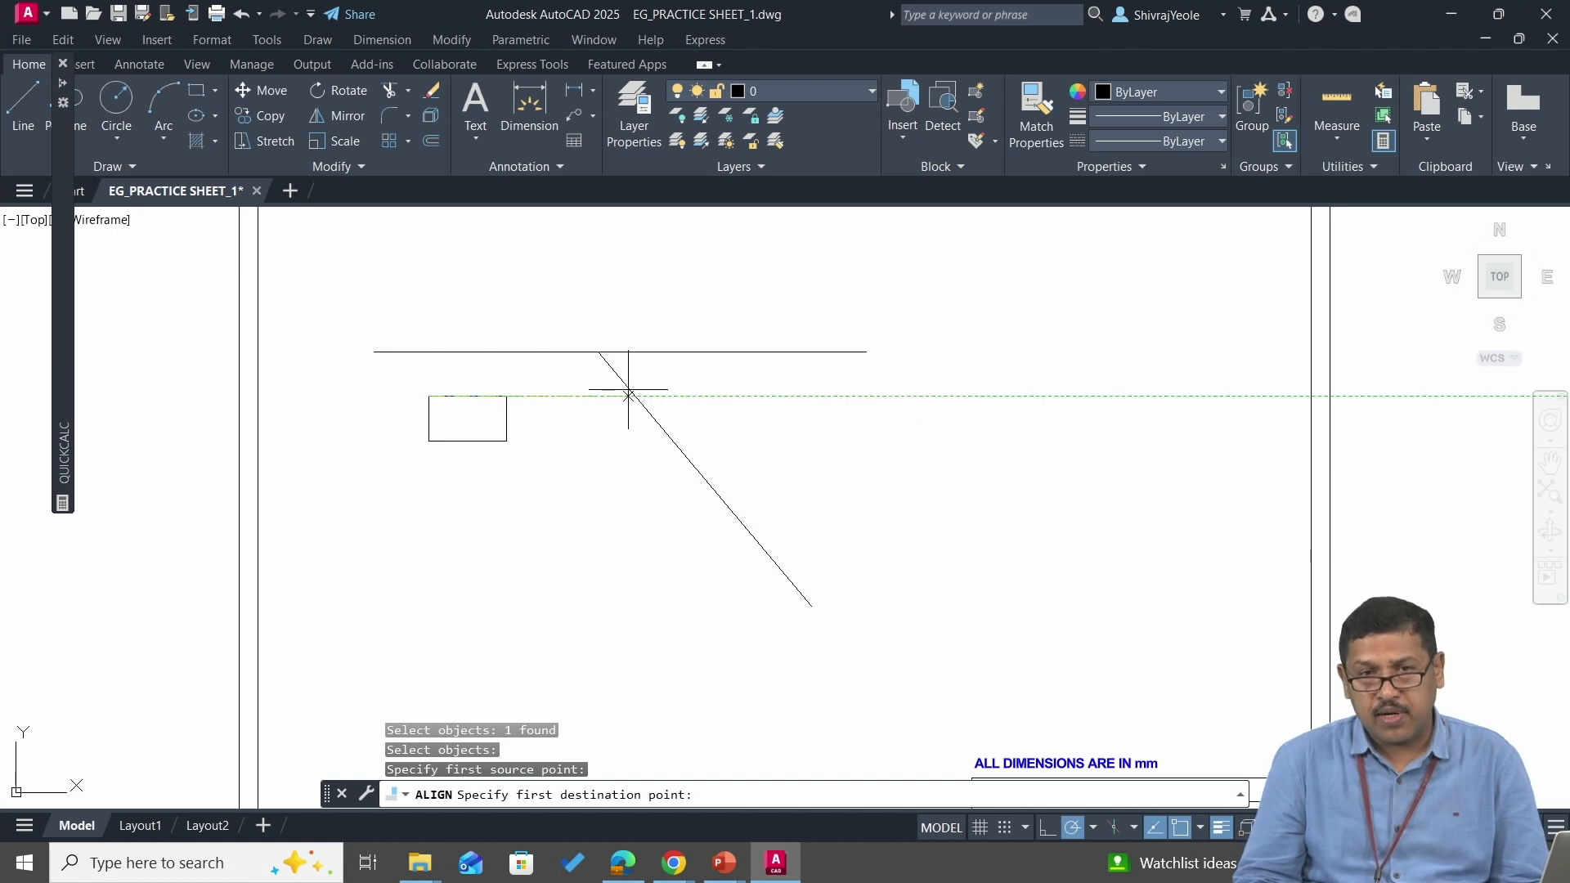
pyautogui.click(653, 419)
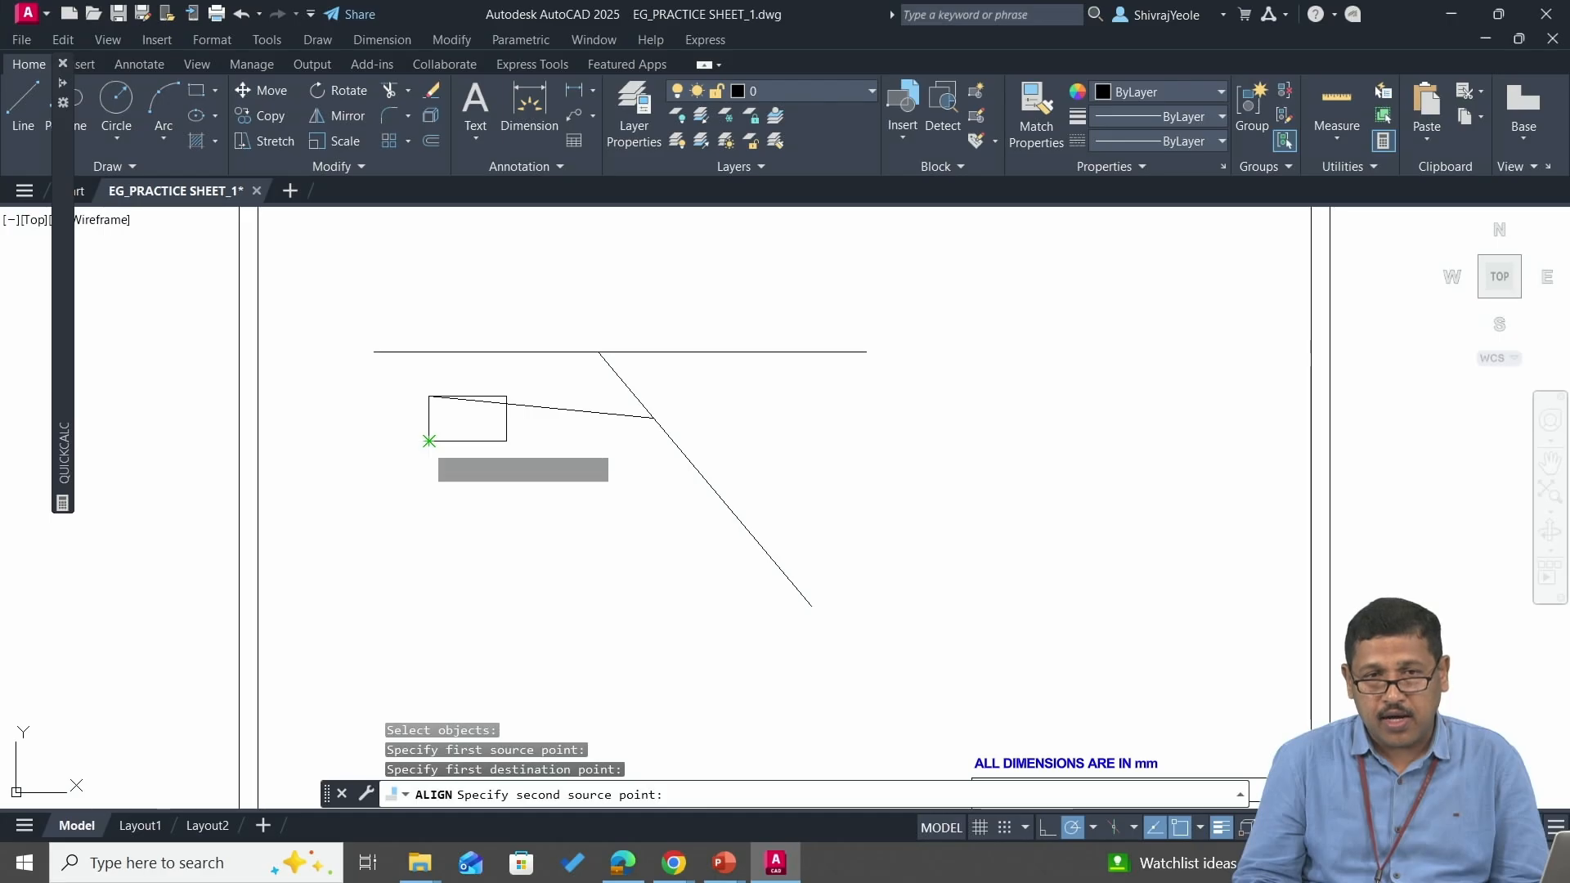
# - Enable the Endpoint snap, match the rectangle's lower-left corner to the sloping line's lower end, and finish the alignment without scaling
pyautogui.click(429, 441)
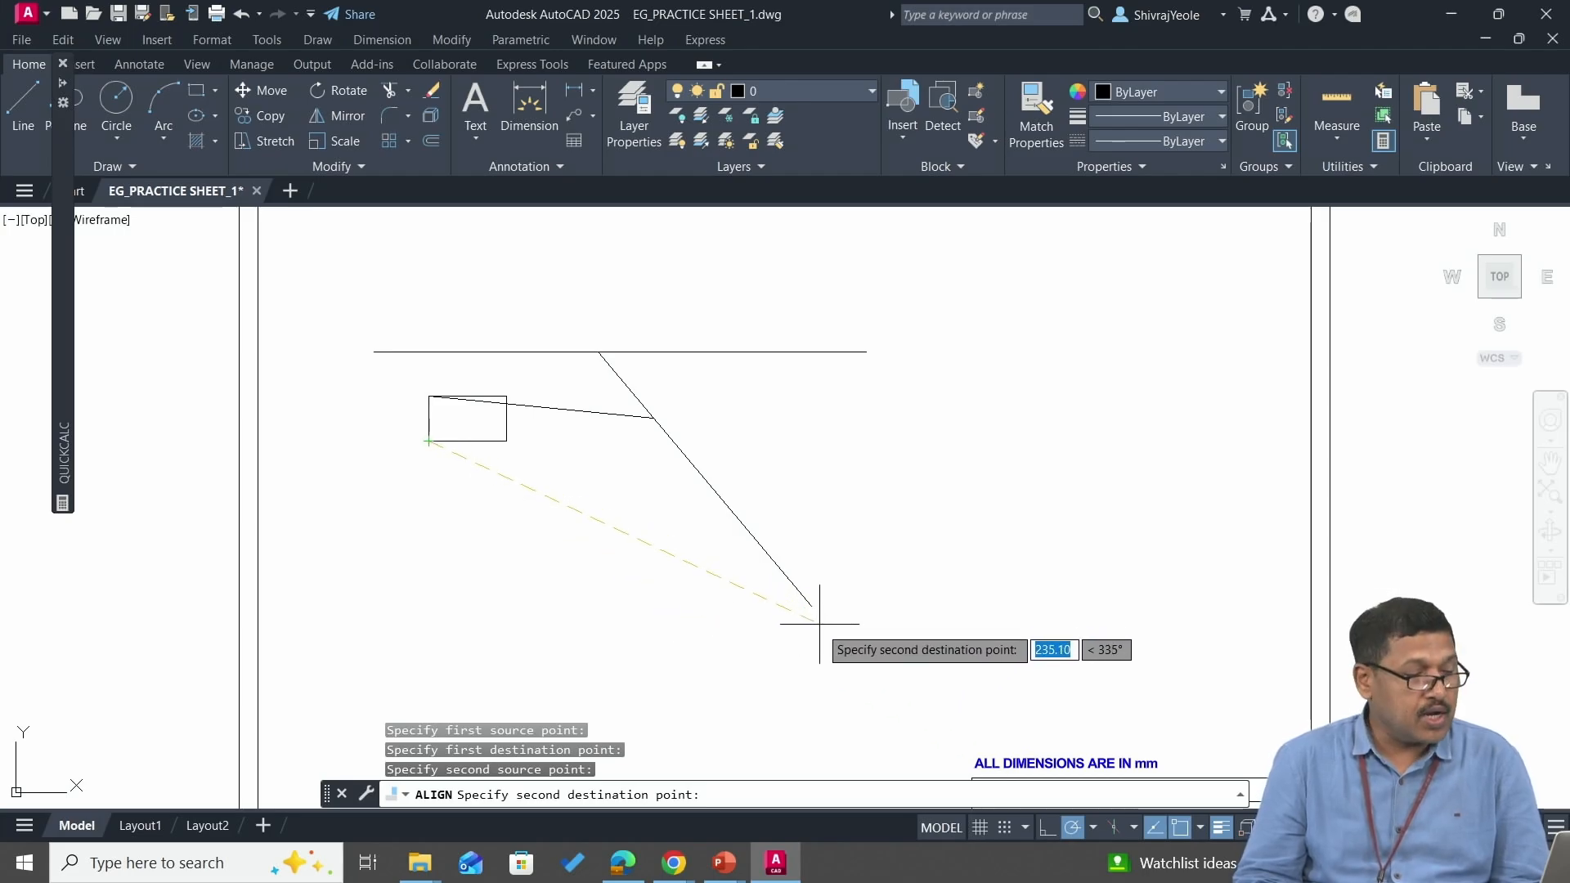
pyautogui.keyDown('shift'); pyautogui.rightClick(1167, 807); pyautogui.keyUp('shift')
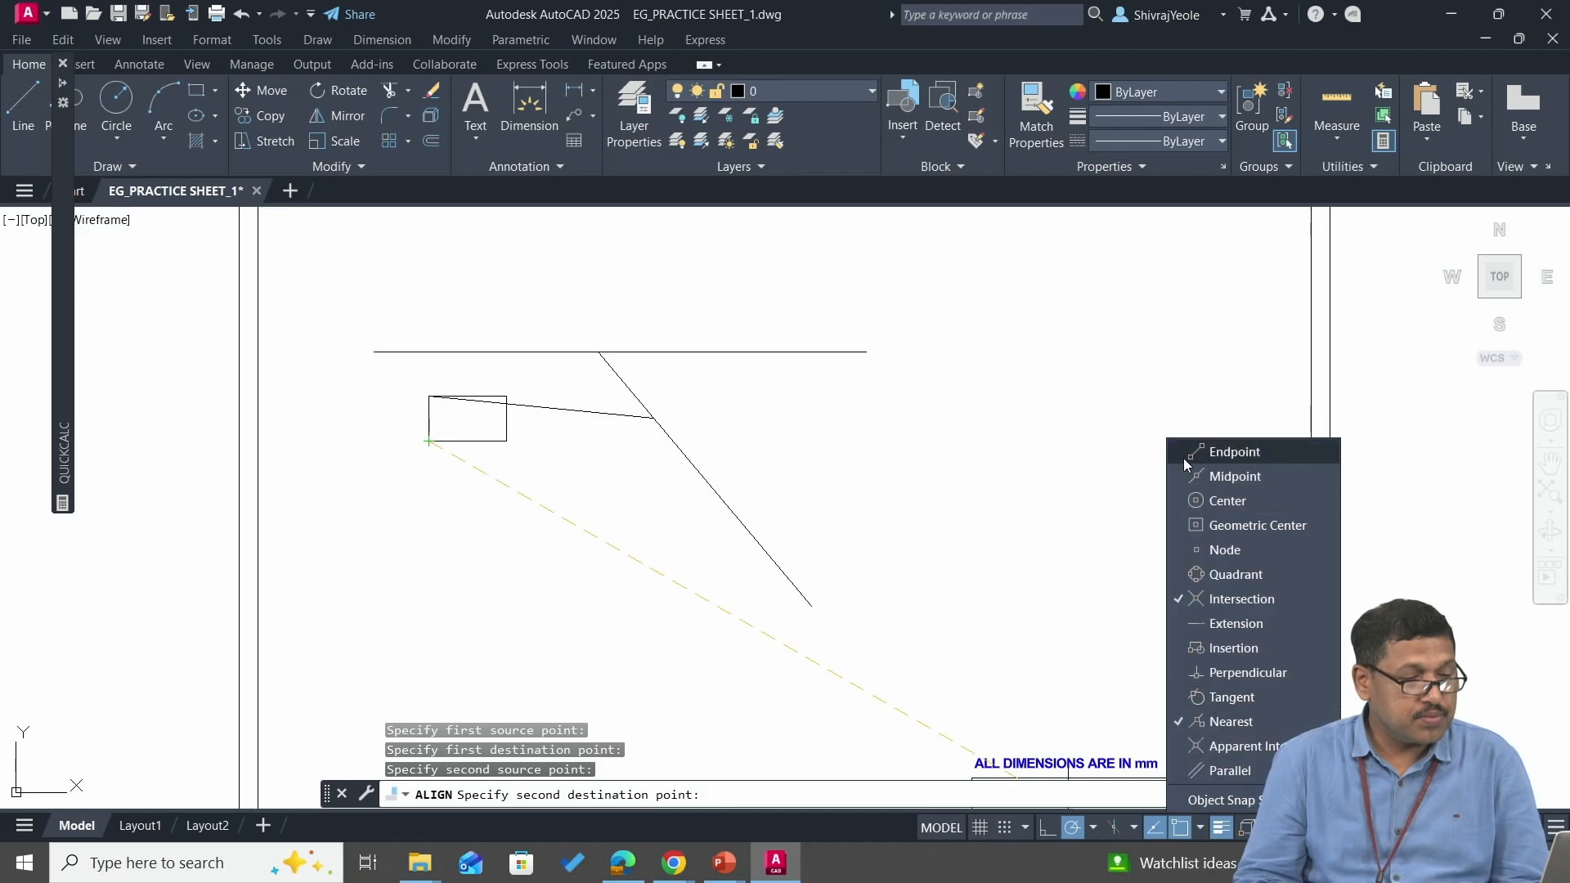
pyautogui.click(1186, 462)
pyautogui.click(811, 605)
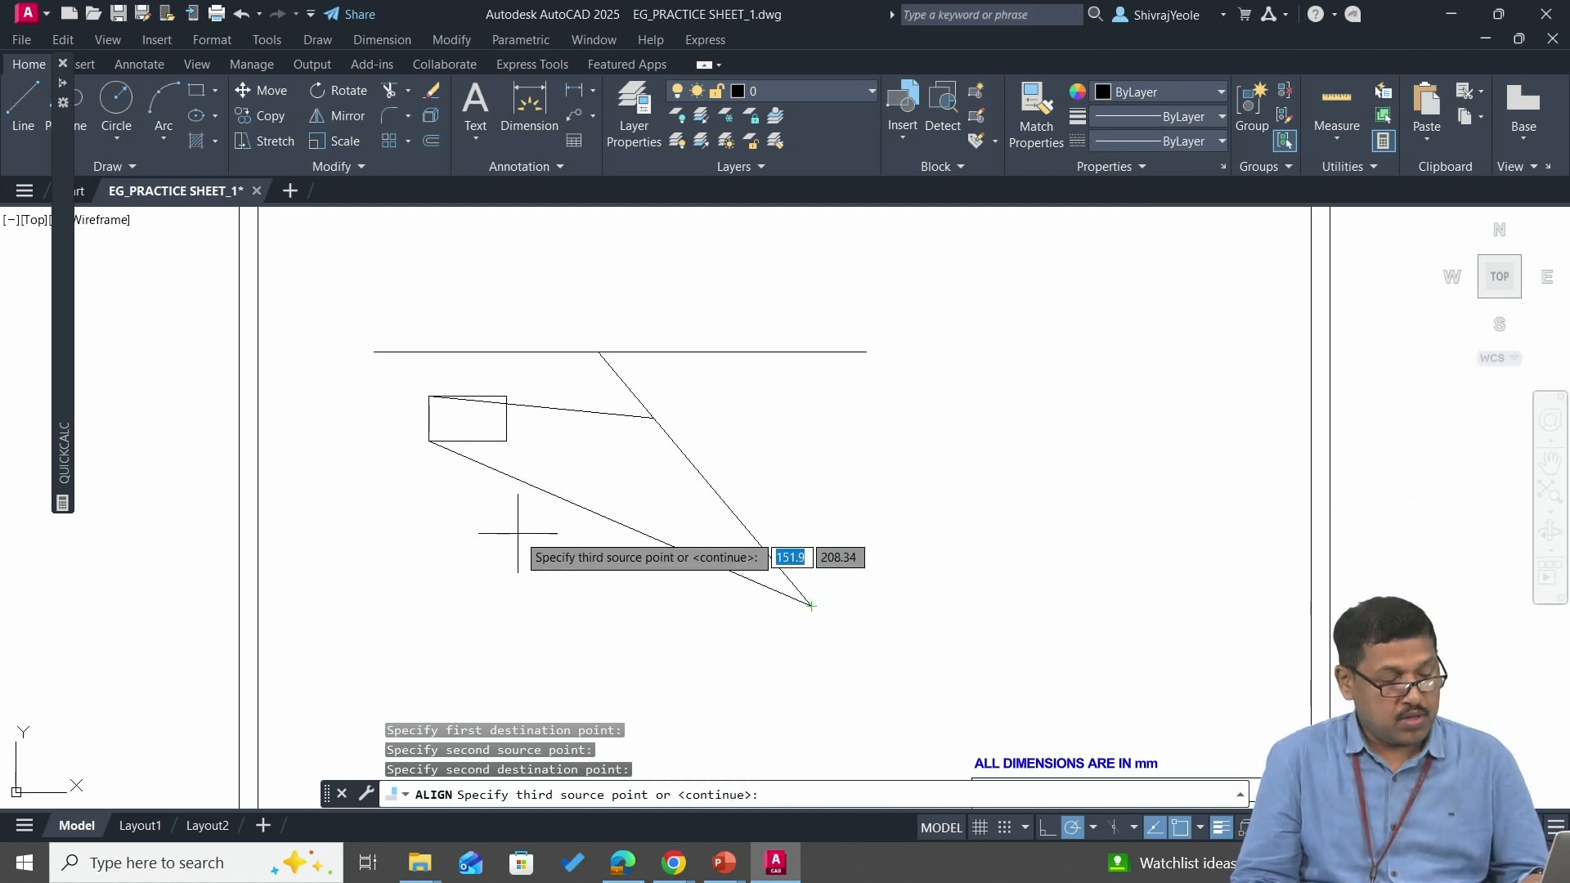
pyautogui.press('Return')
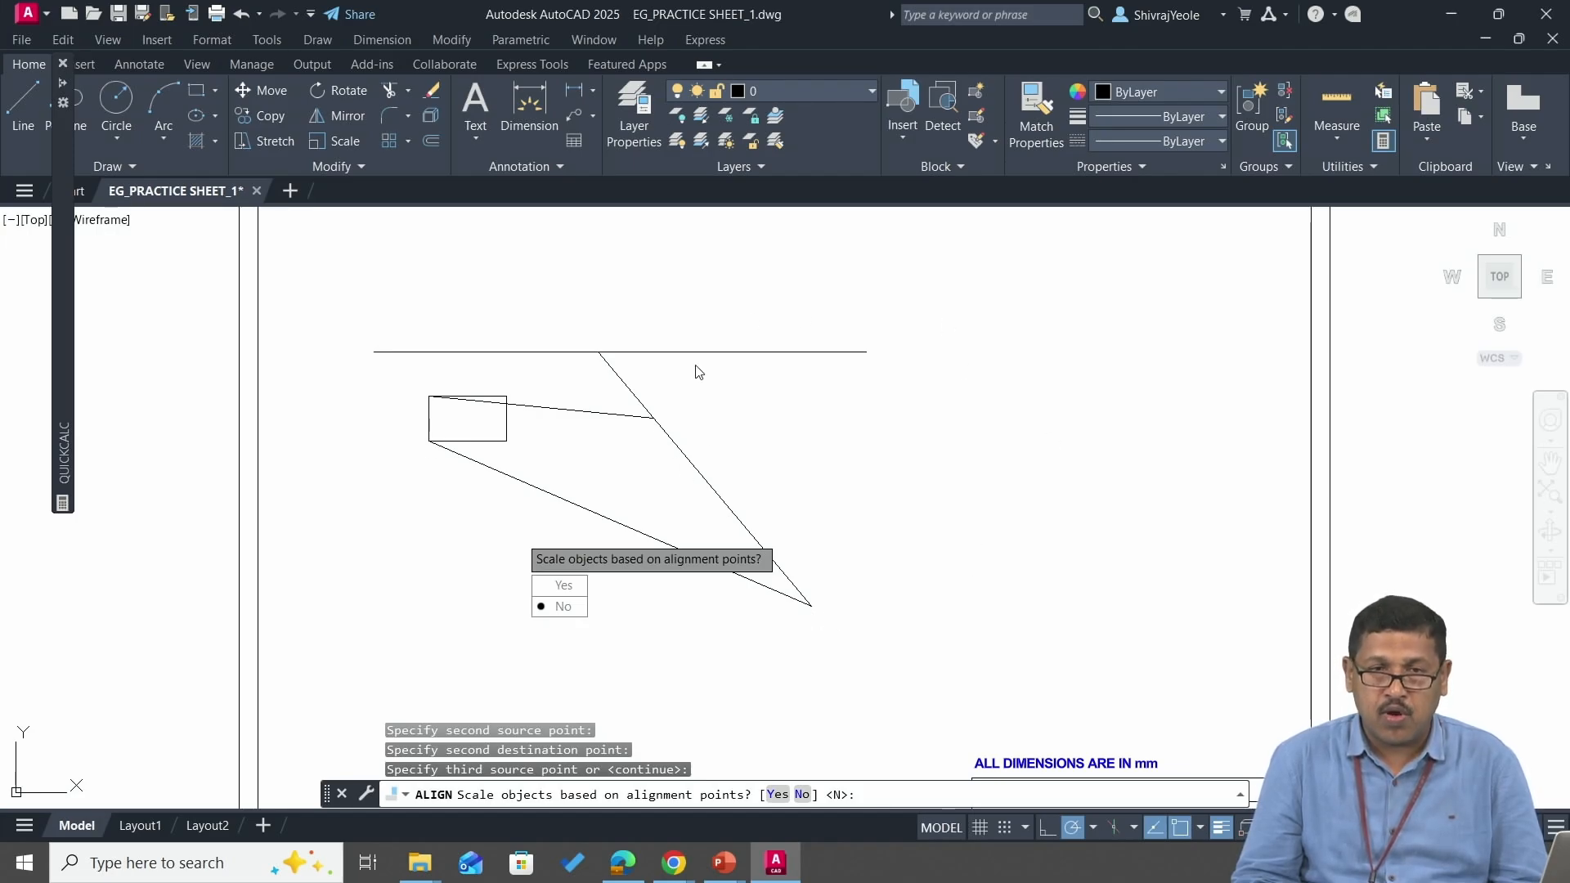
pyautogui.click(564, 606)
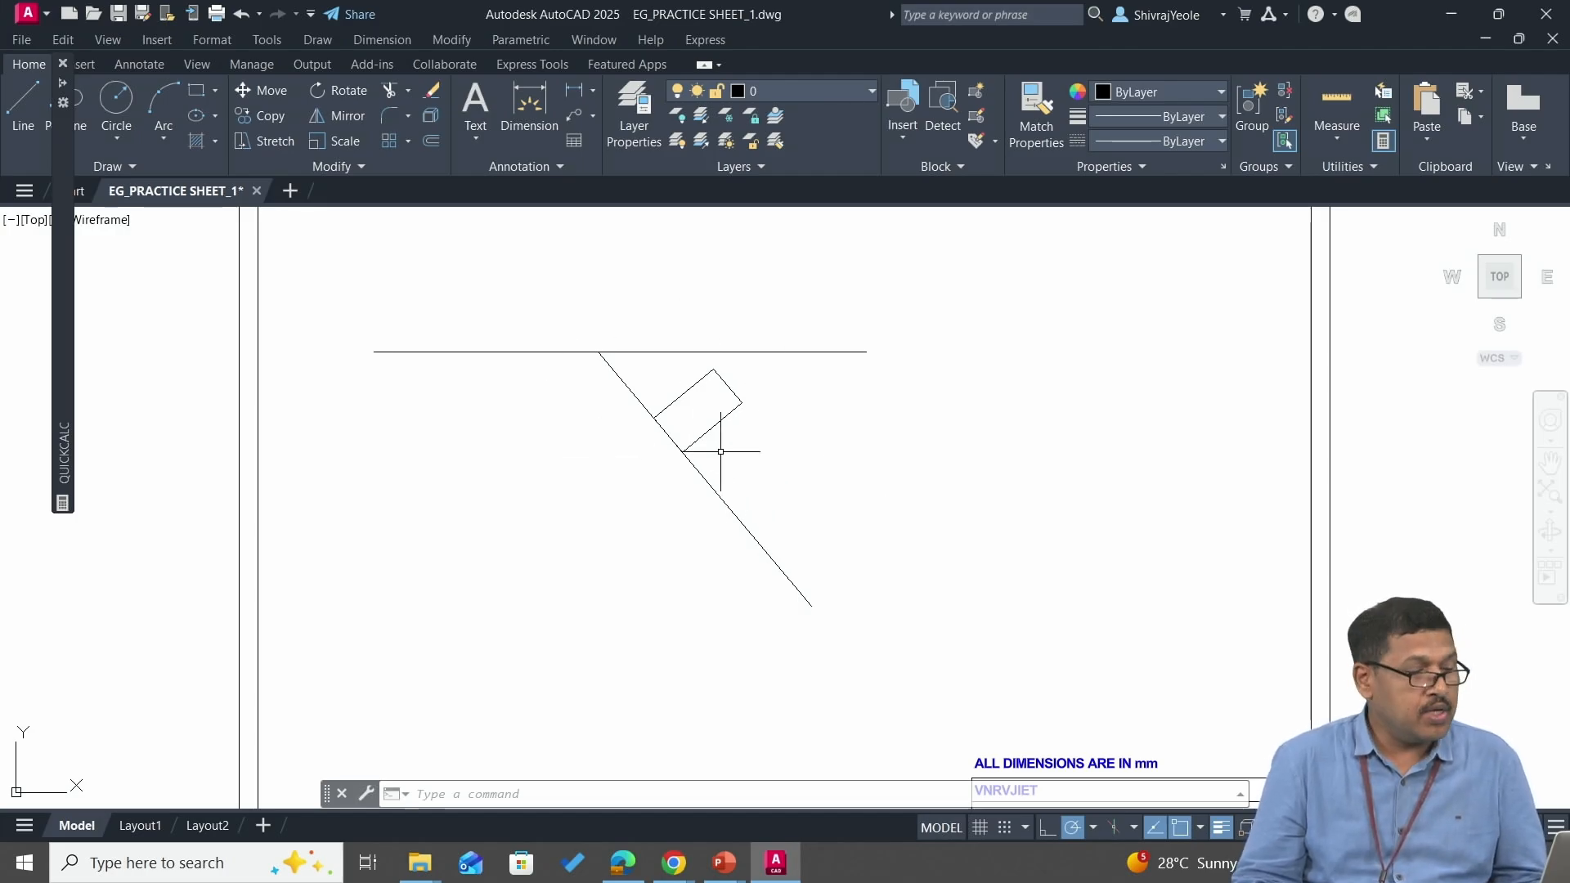
pyautogui.click(798, 449)
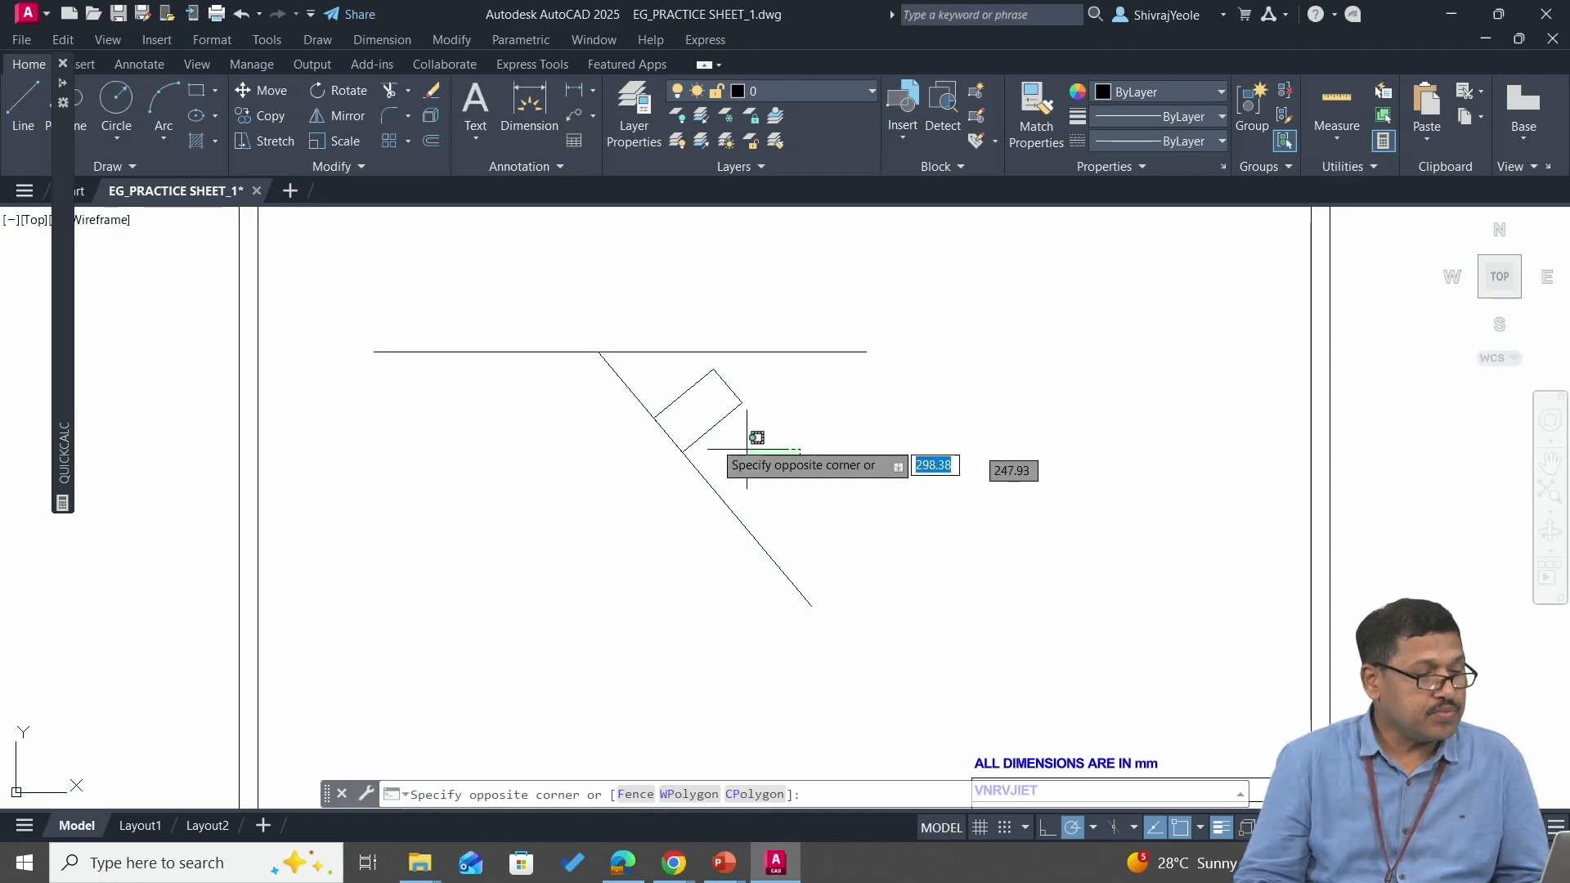
pyautogui.press('Escape')
pyautogui.press('Escape')
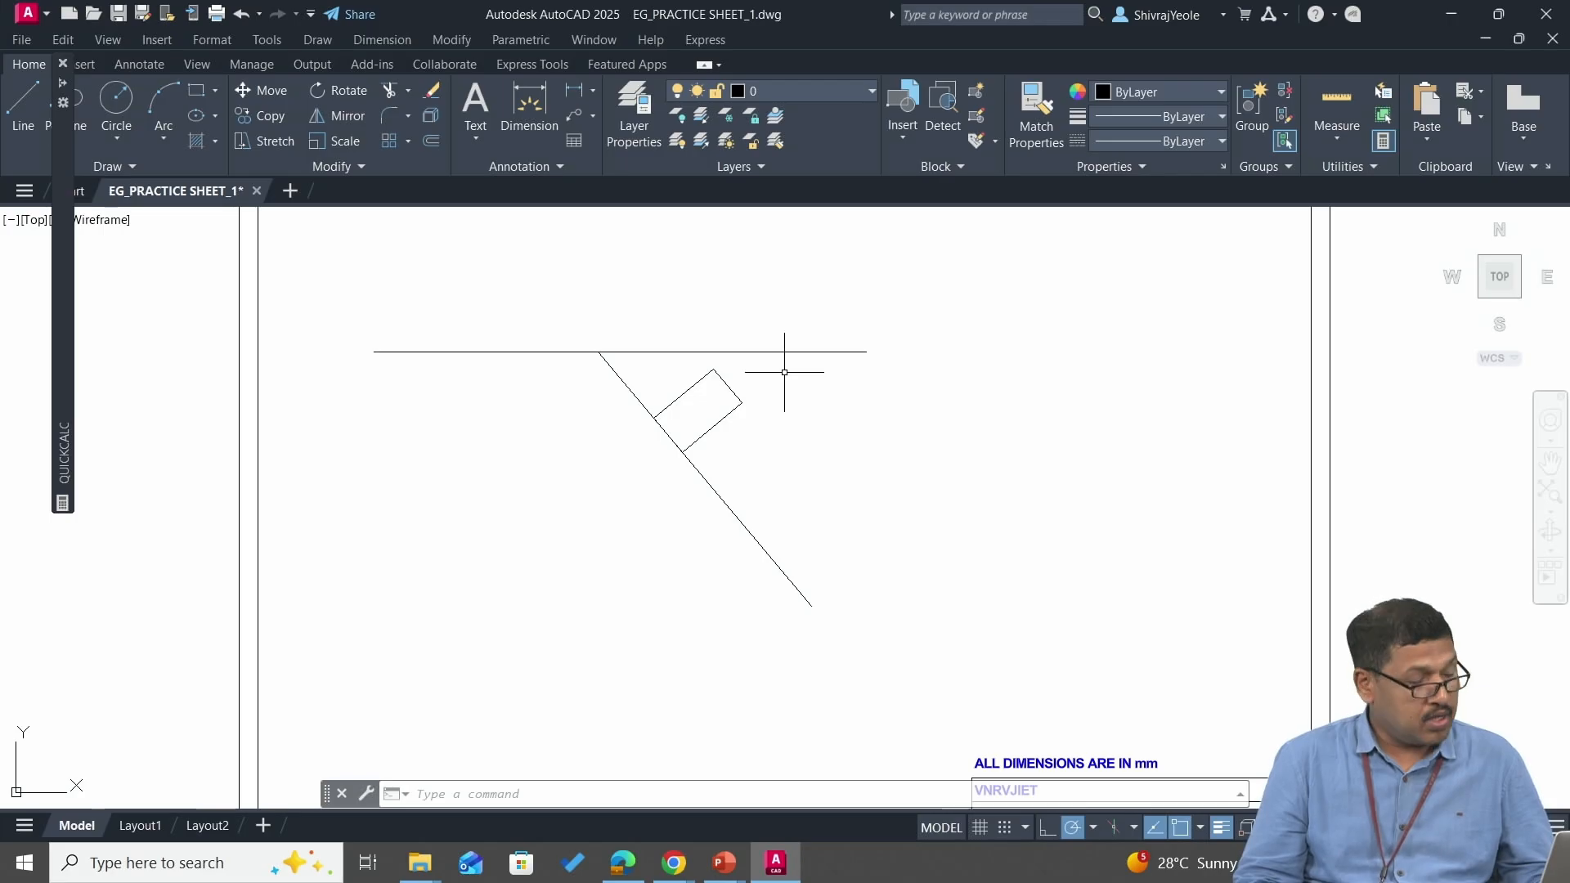
# - Open the Help window and close it again
pyautogui.press('F1')
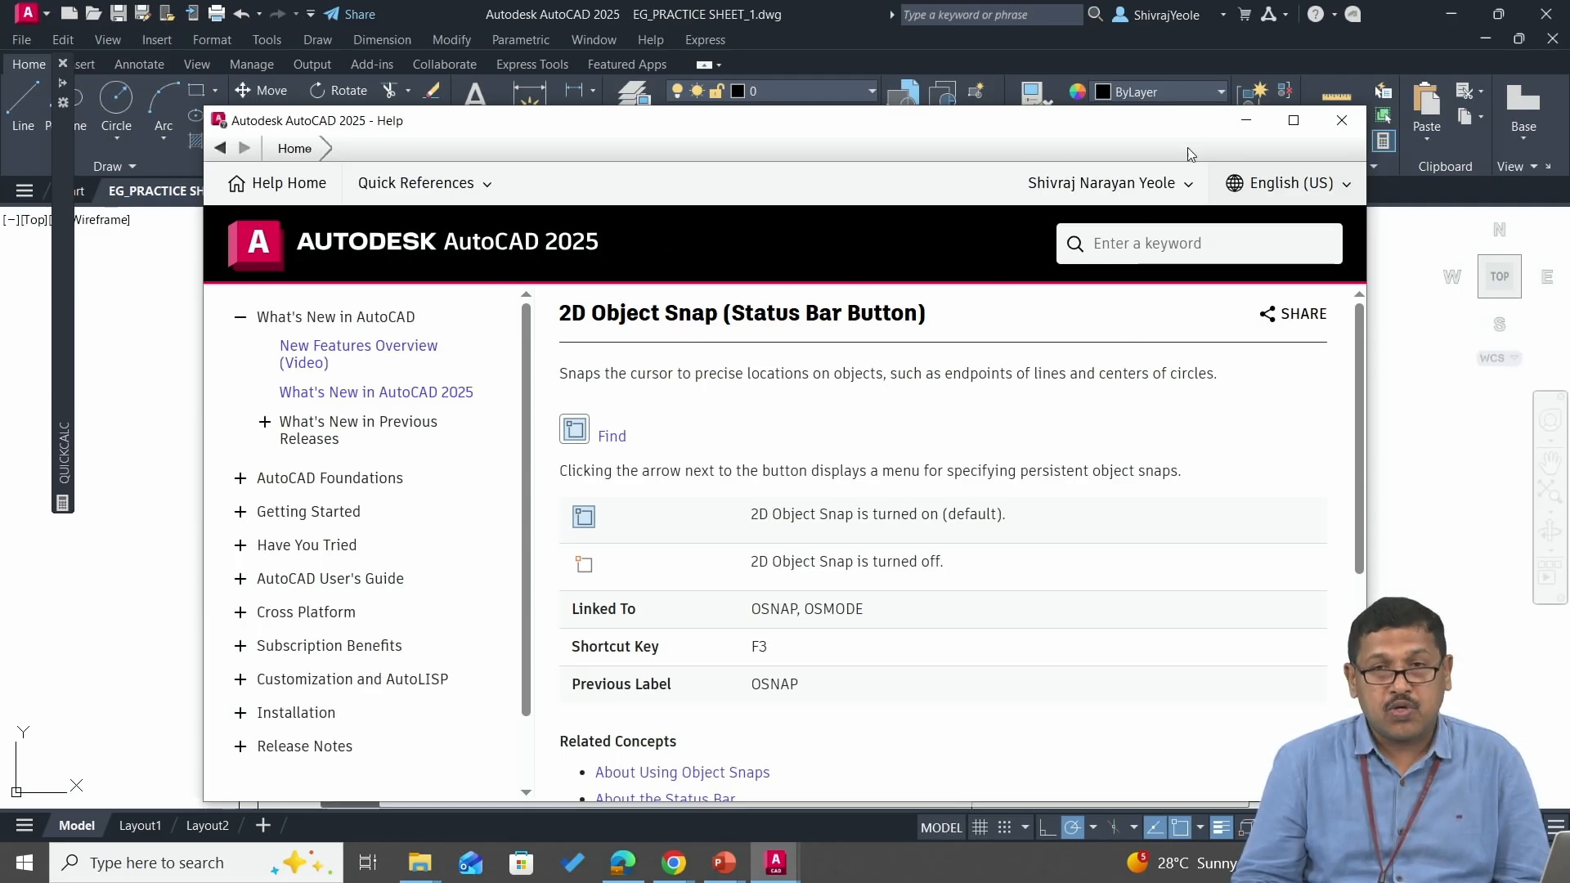
pyautogui.click(1341, 121)
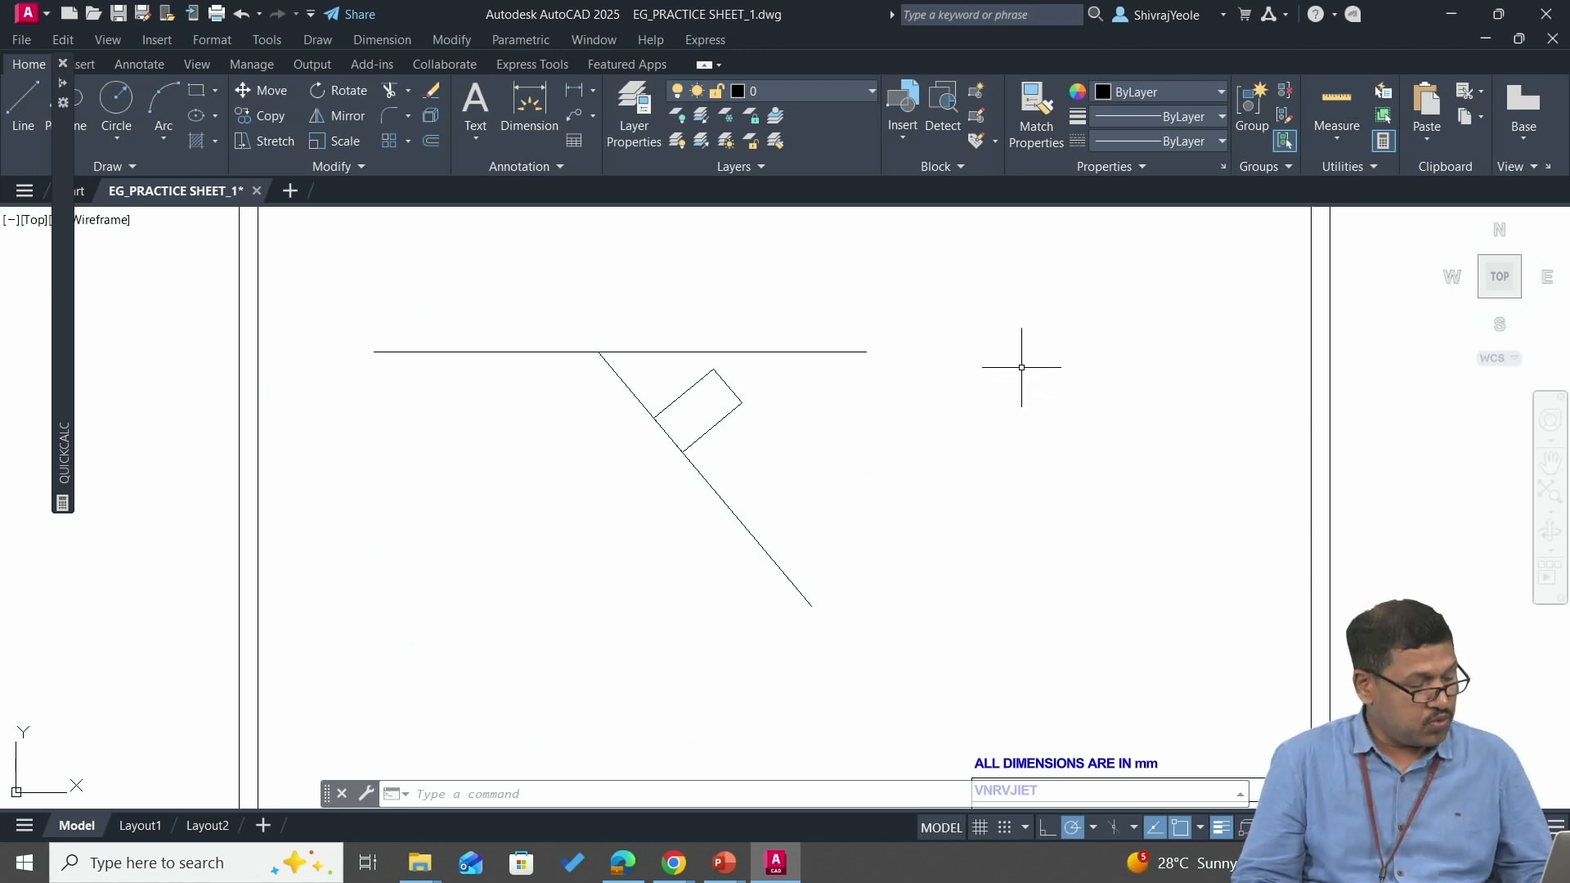
pyautogui.press('Escape')
# - Review the command history back to the polar array commands and close it
pyautogui.press('F2')
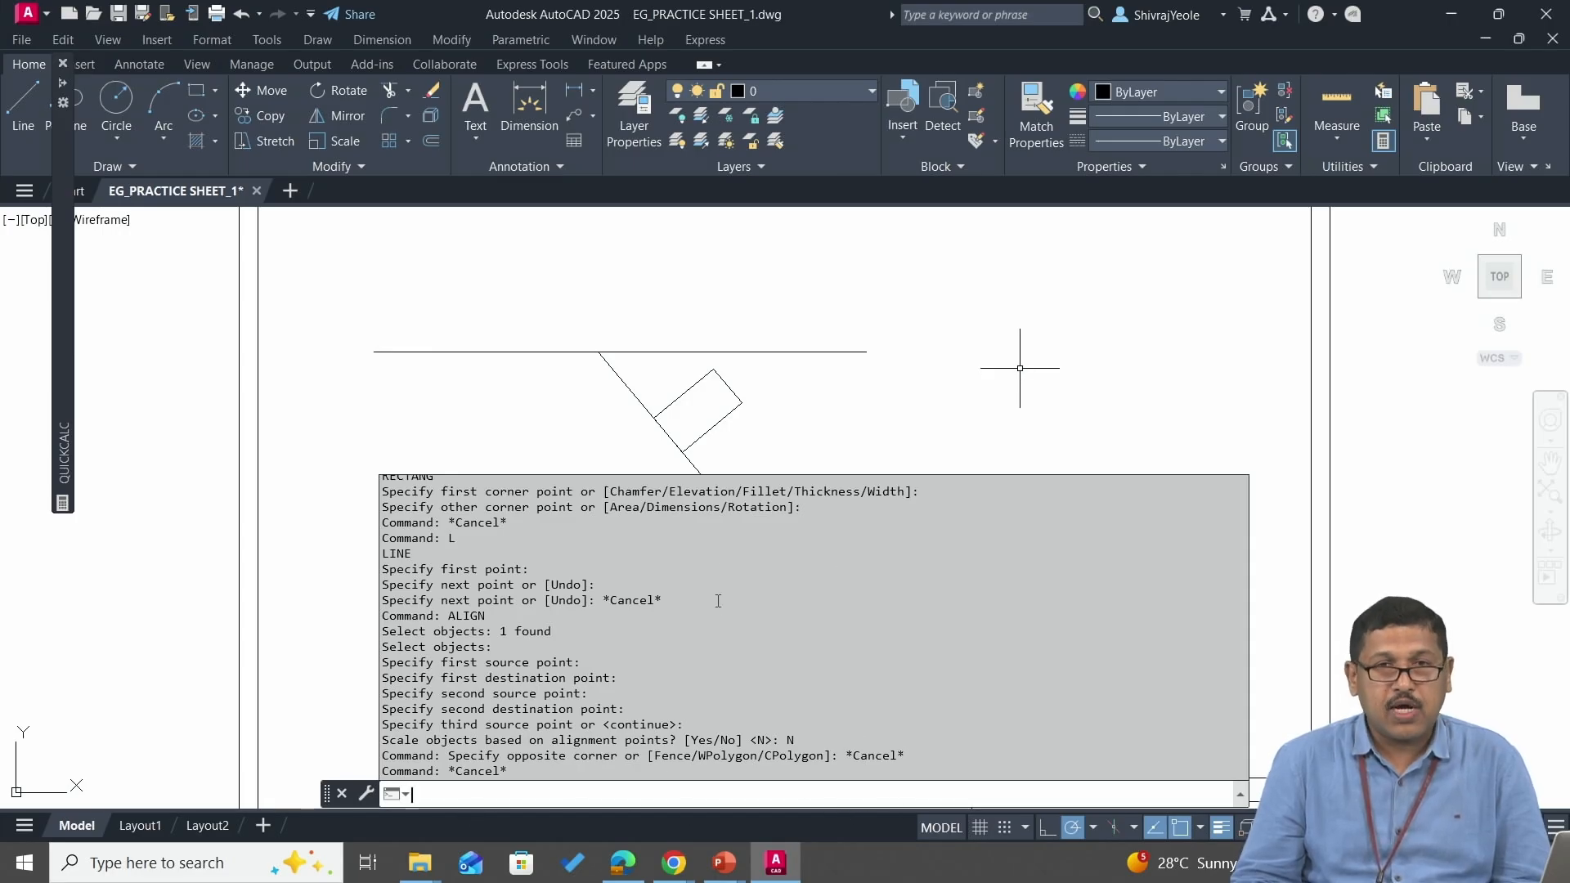
pyautogui.scroll(3, 622, 565)
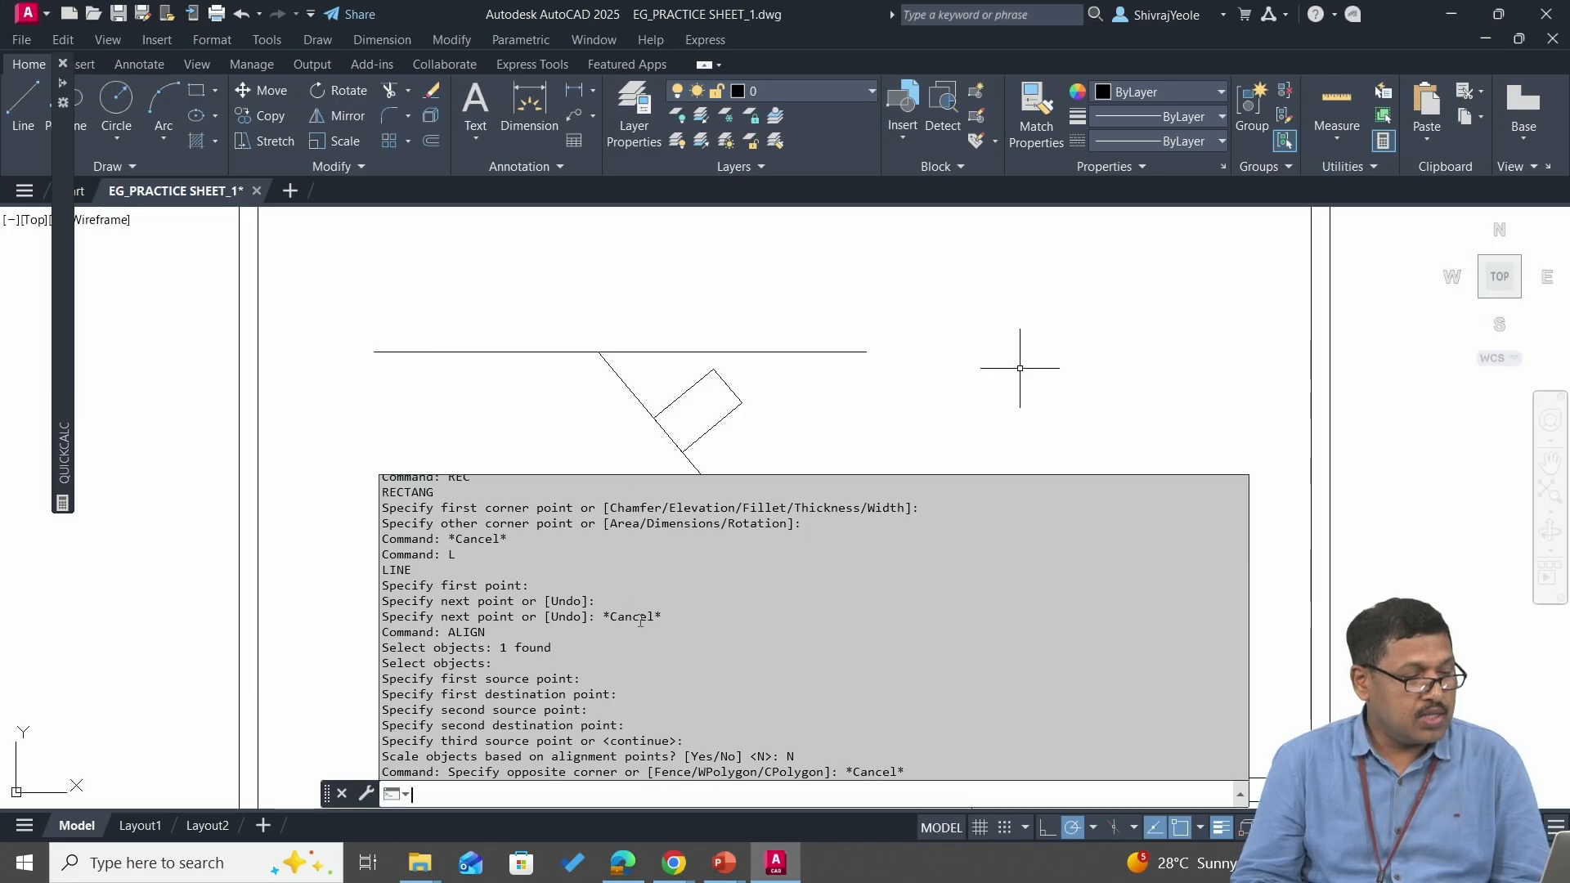
pyautogui.scroll(6, 540, 556)
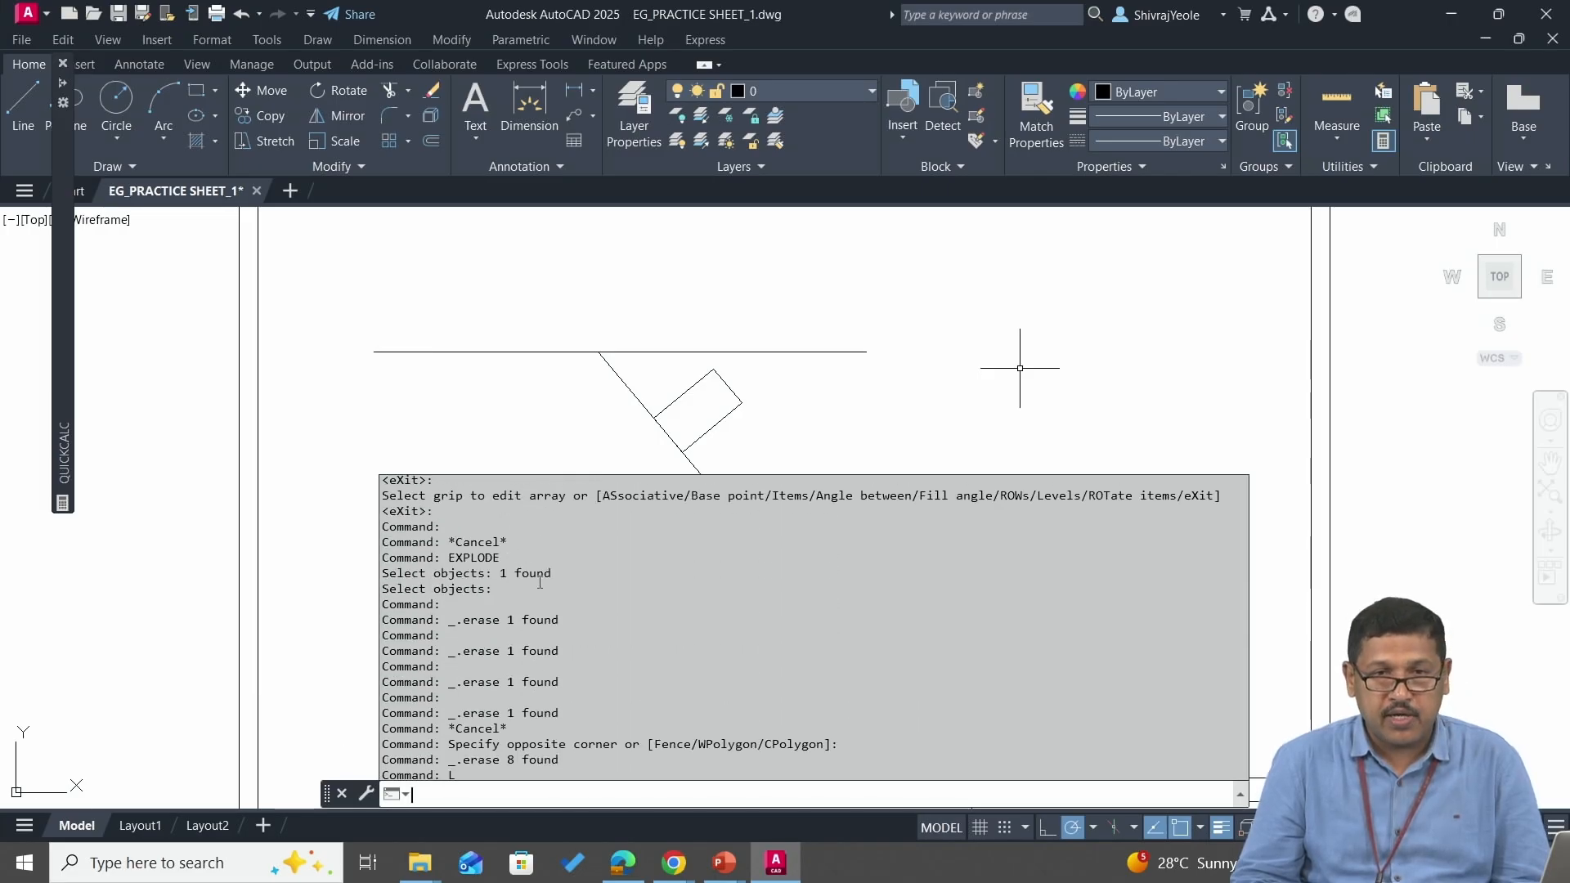
pyautogui.scroll(1, 561, 516)
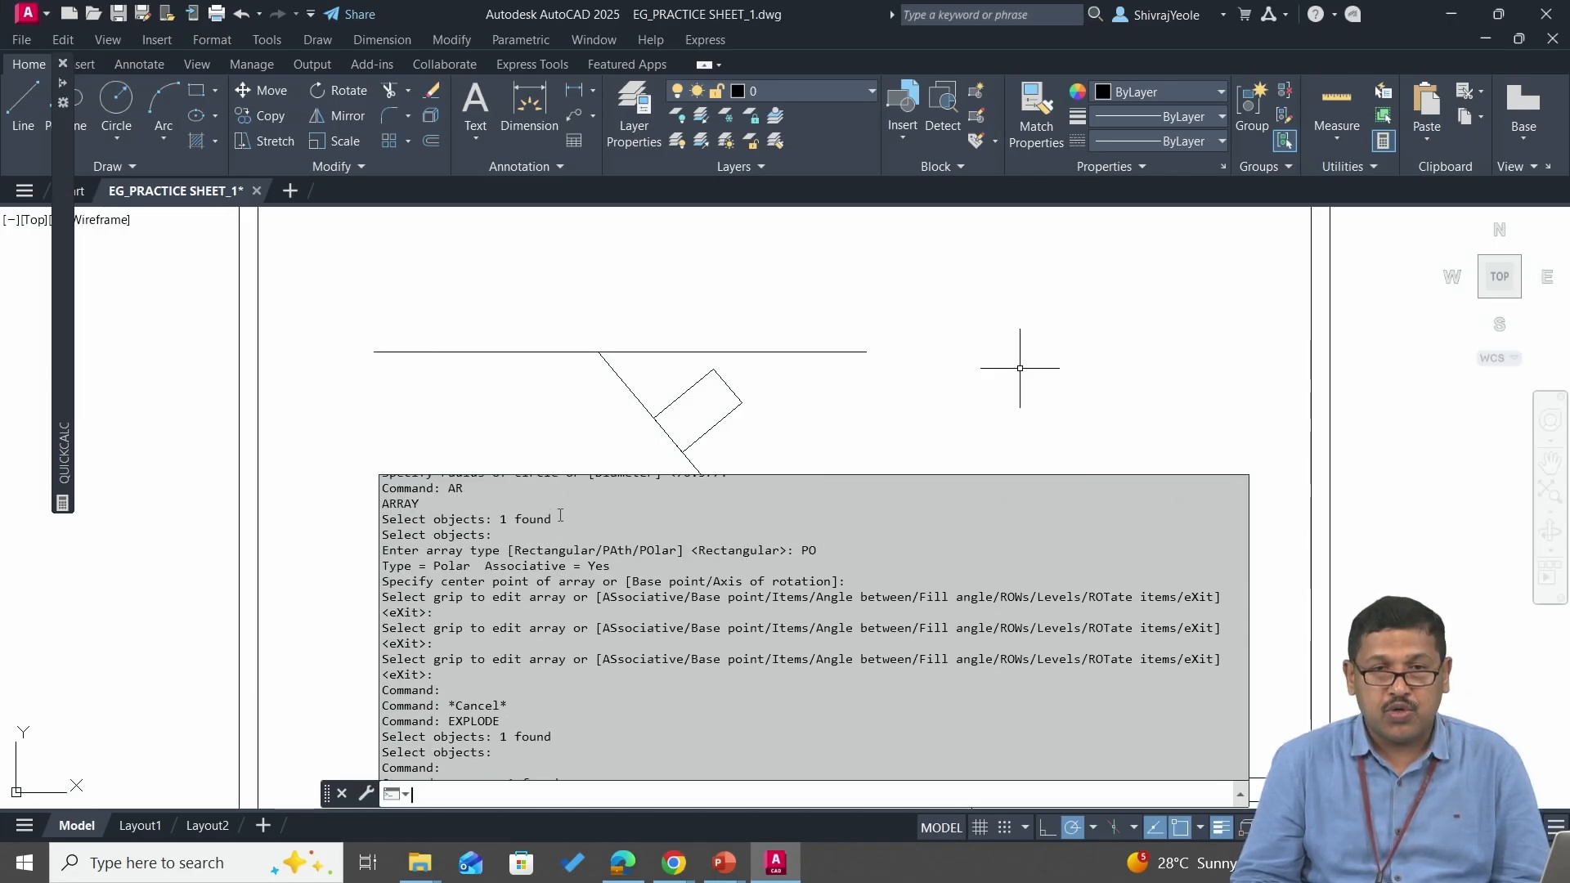
pyautogui.scroll(-2, 556, 515)
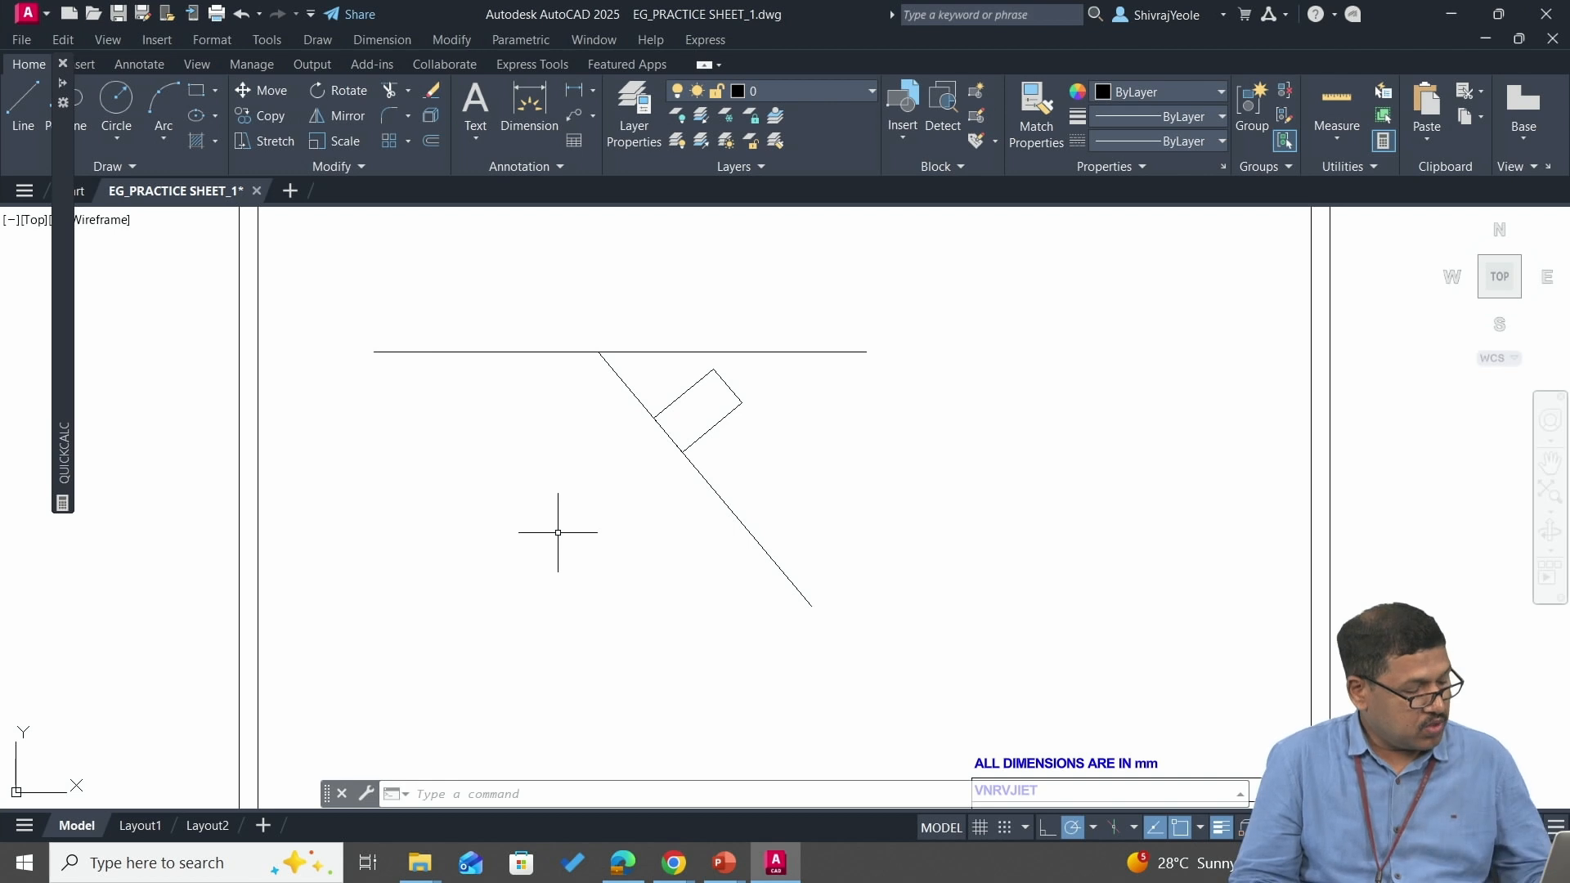
# - Toggle object snap off and back on
pyautogui.press('F3')
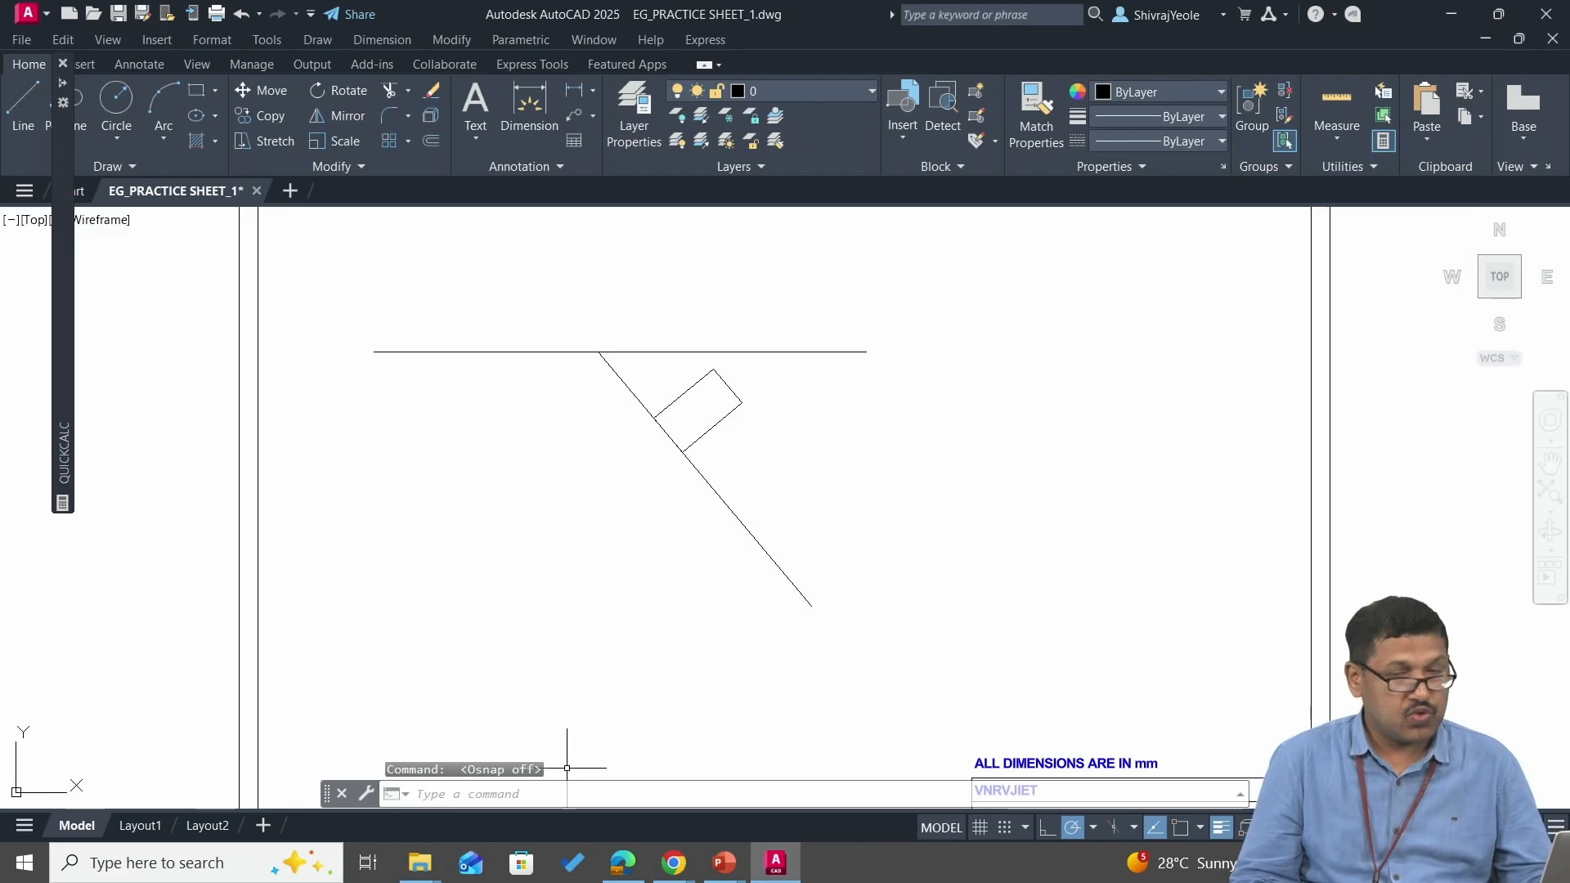
pyautogui.press('F3')
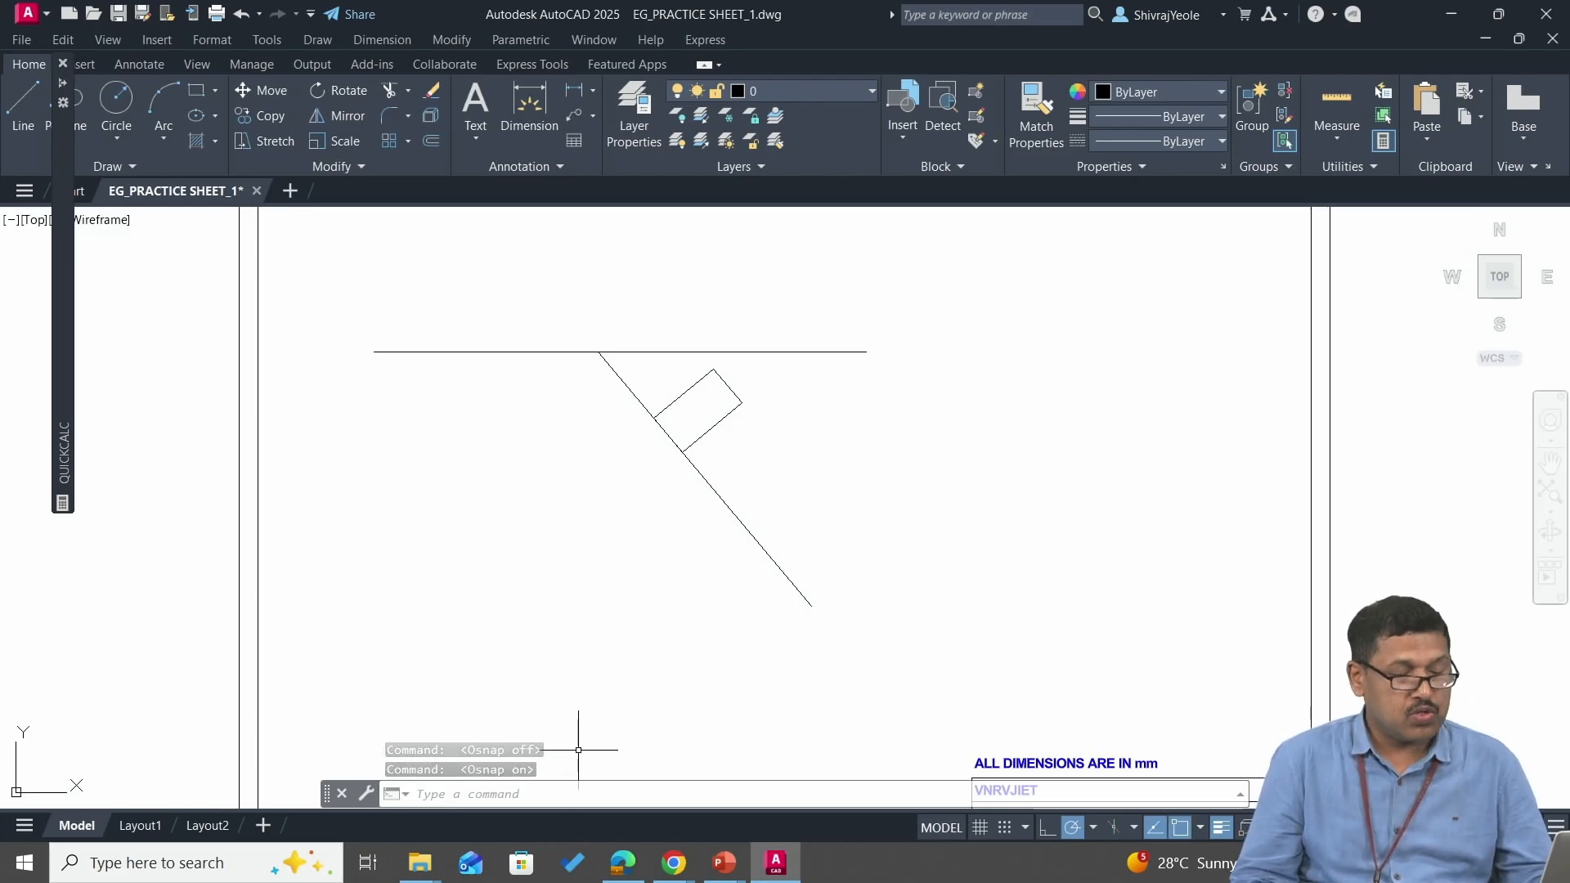
pyautogui.press('F3')
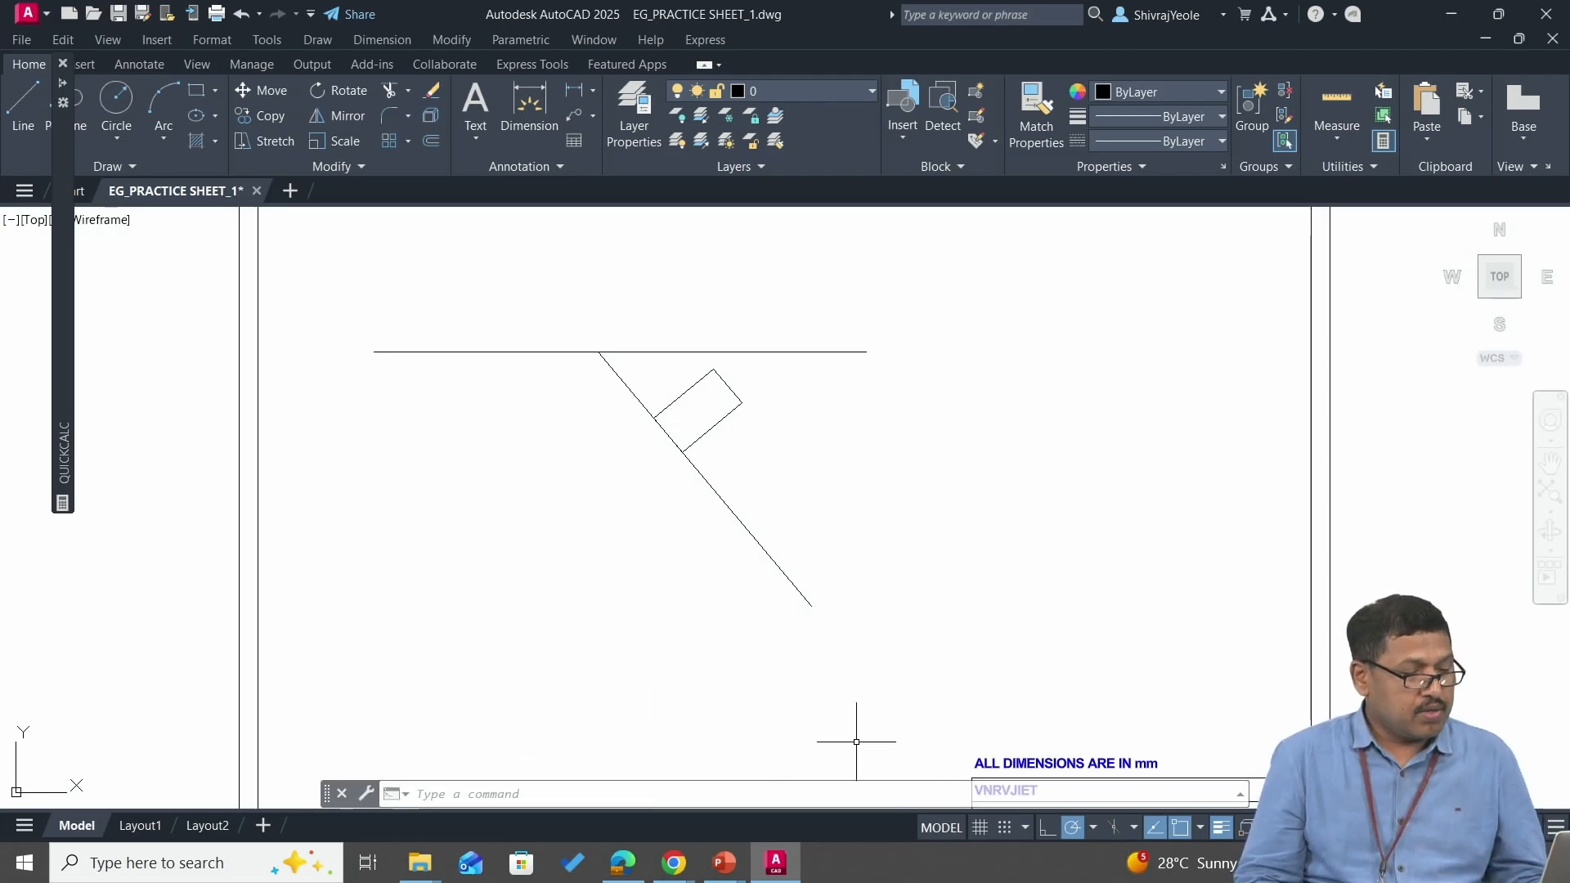
pyautogui.click(614, 786)
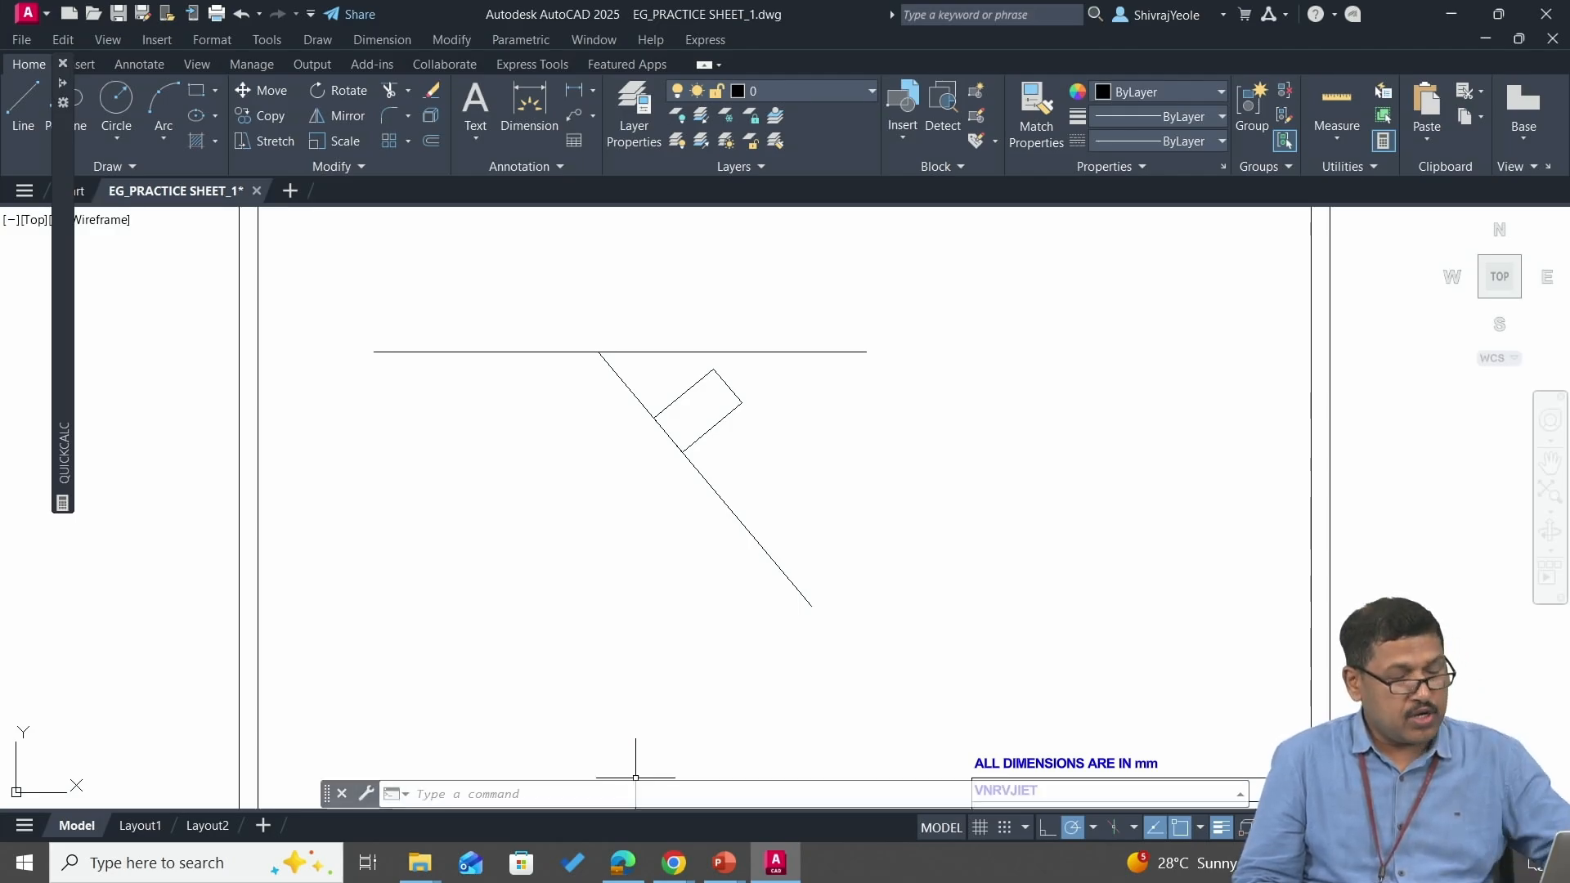
# - Toggle the drawing grid on and off several times, leaving it off
pyautogui.press('F7')
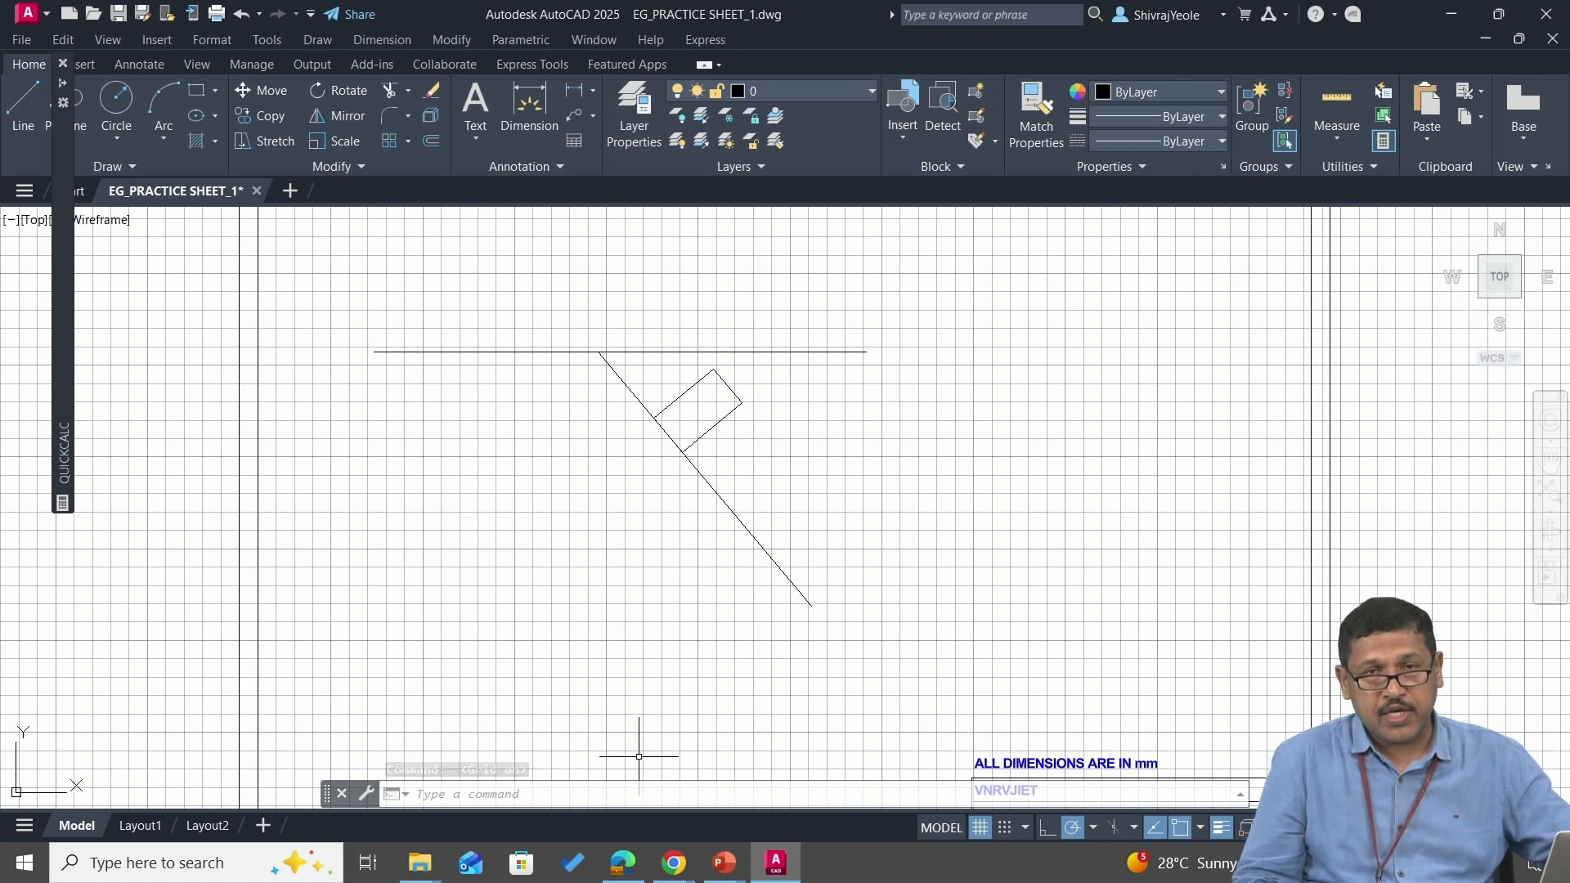
pyautogui.press('F7')
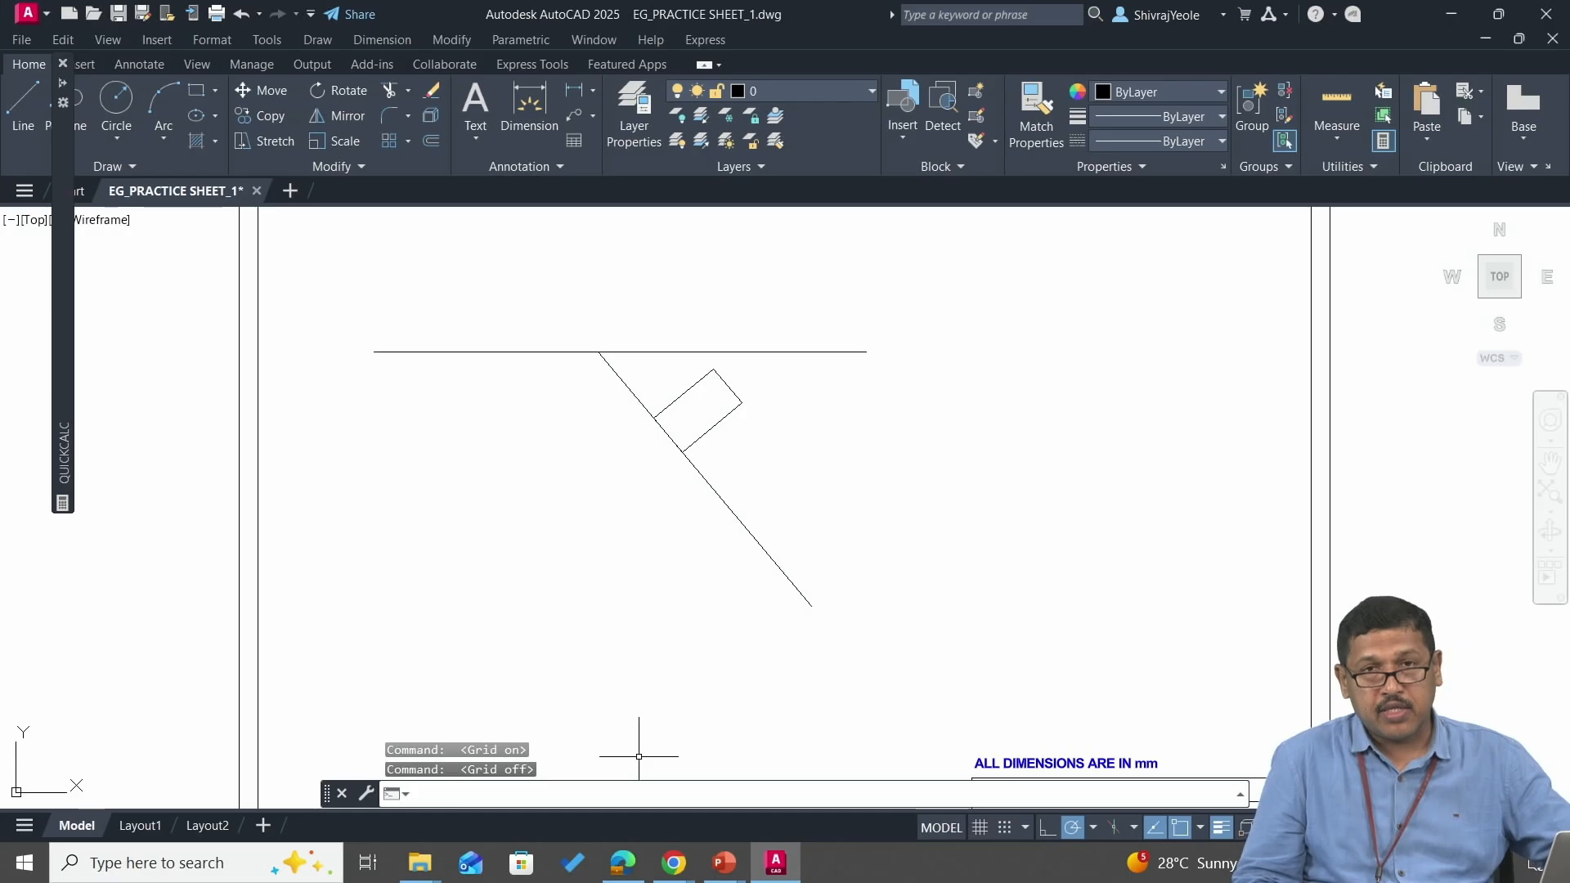
pyautogui.press('F7')
pyautogui.press('F7')
pyautogui.press('F7')
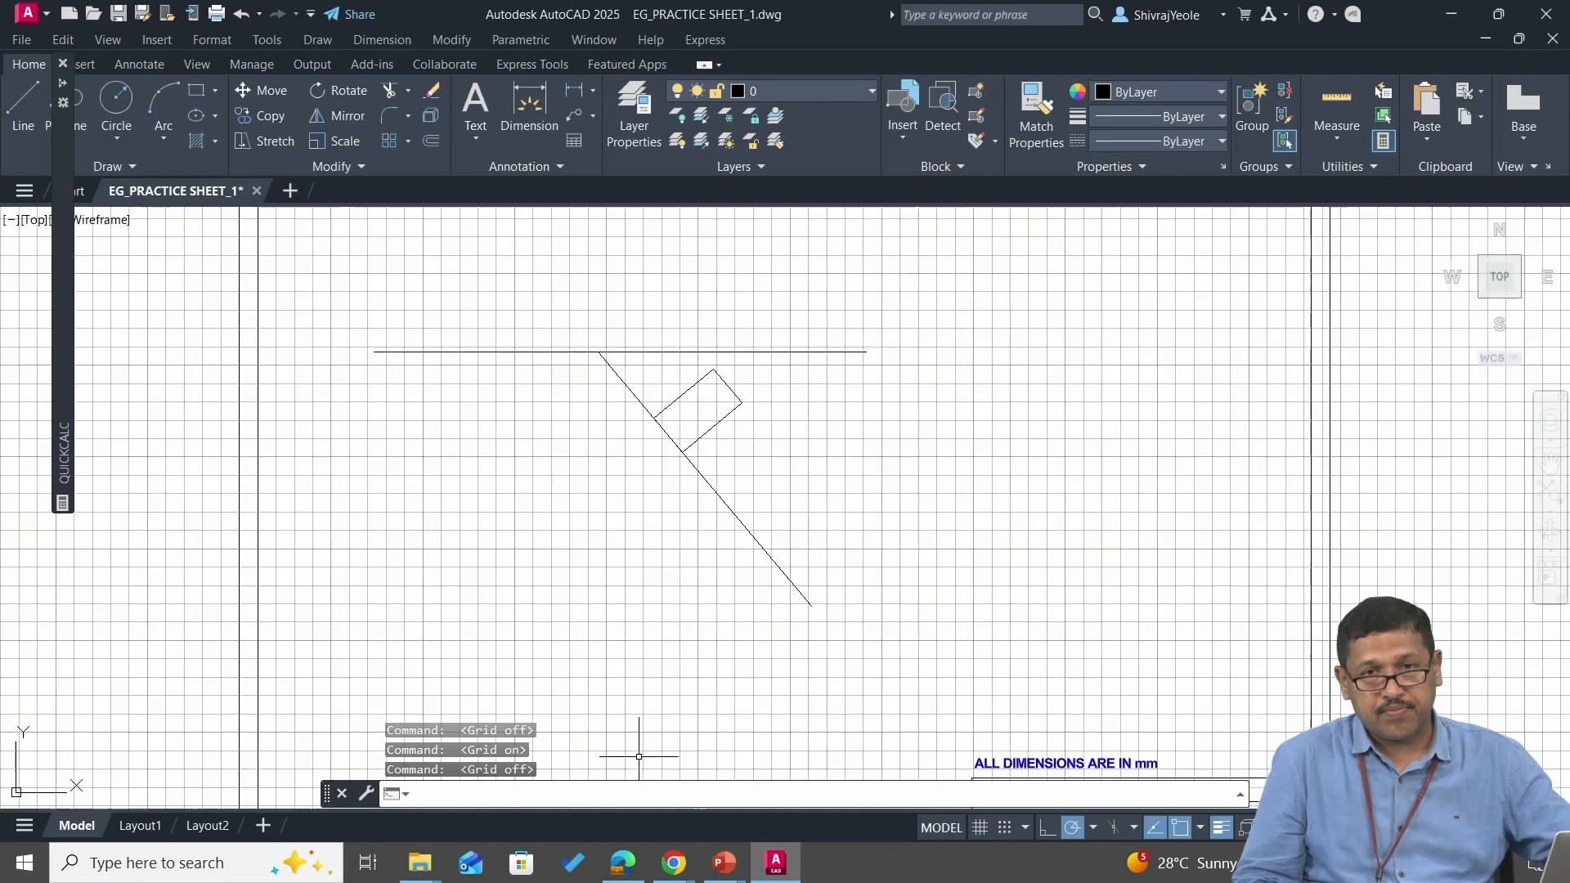
pyautogui.press('F7')
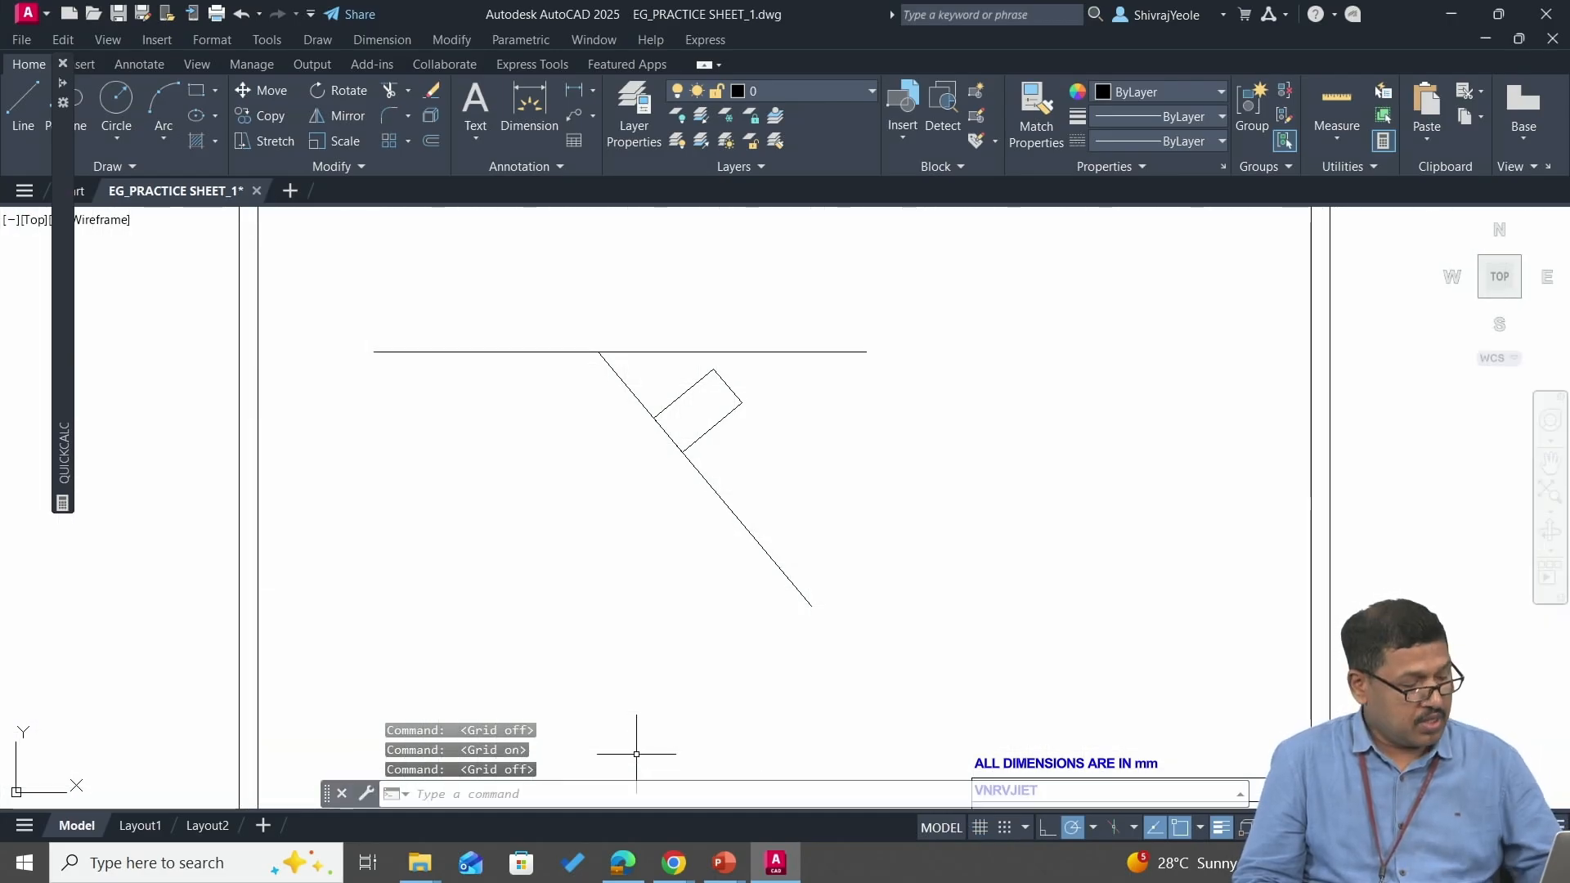
# - Turn on Ortho mode and draw three connected line segments beside the sloping line: rightward, upward, and back leftward
pyautogui.press('F8')
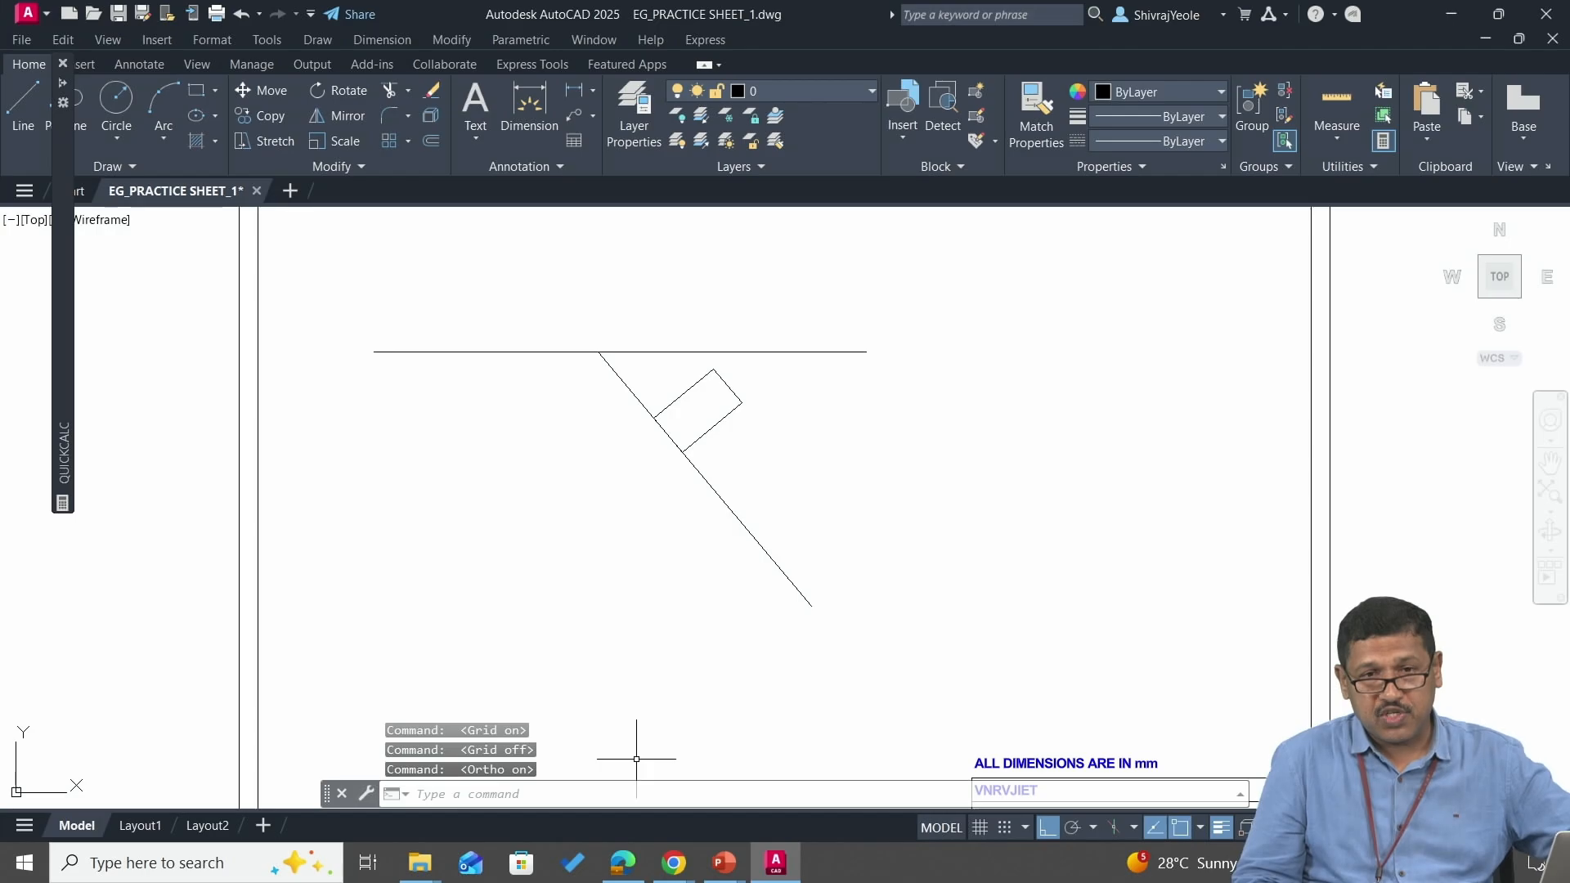
pyautogui.write('l')
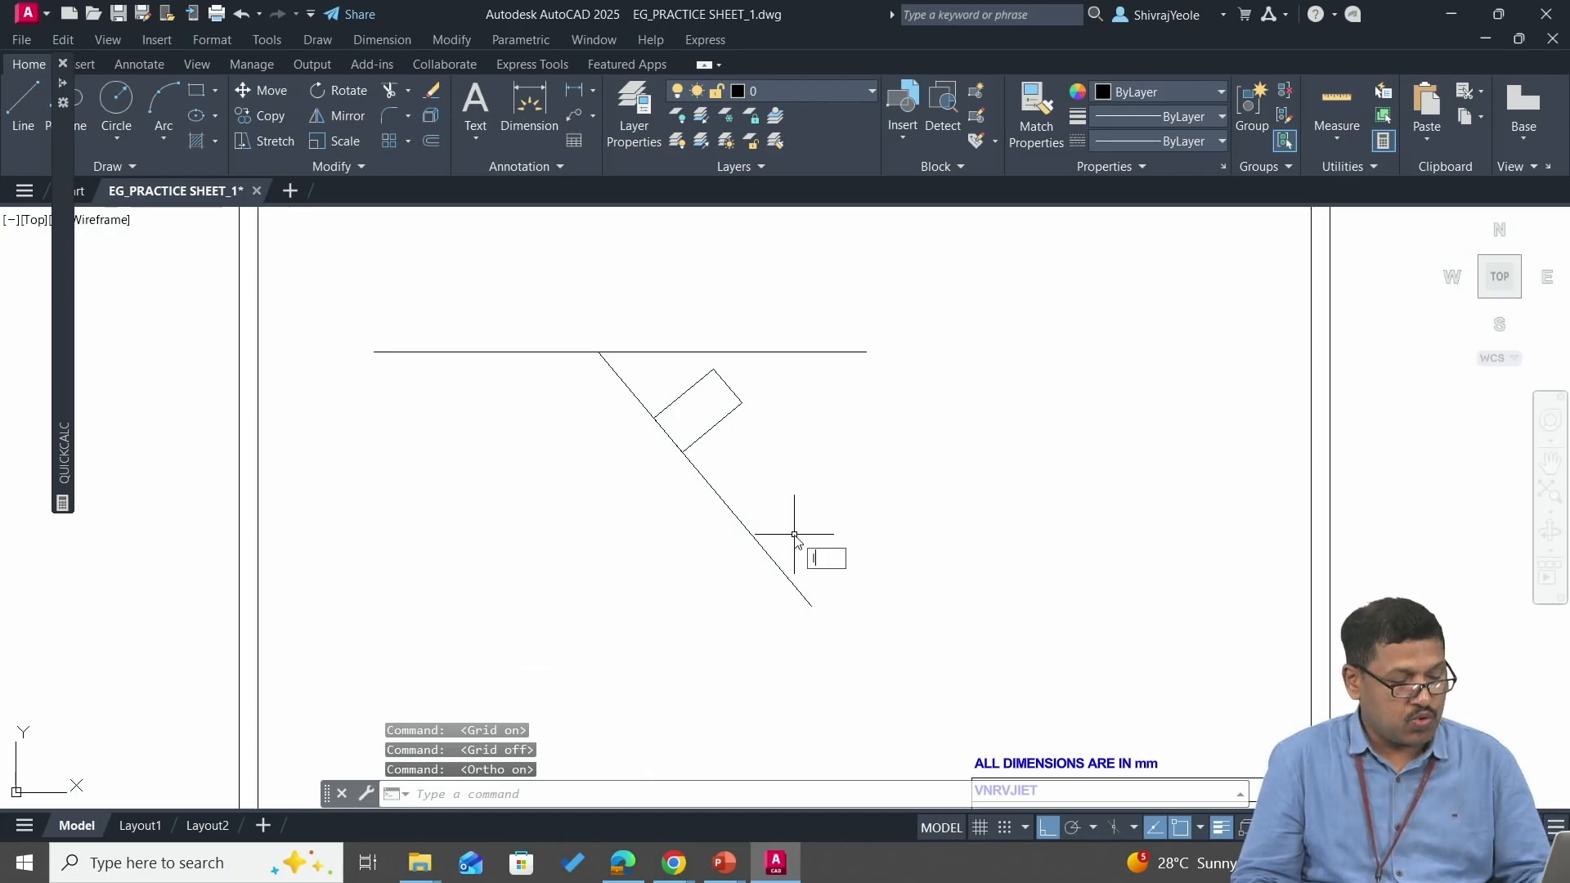
pyautogui.press('Return')
pyautogui.click(886, 490)
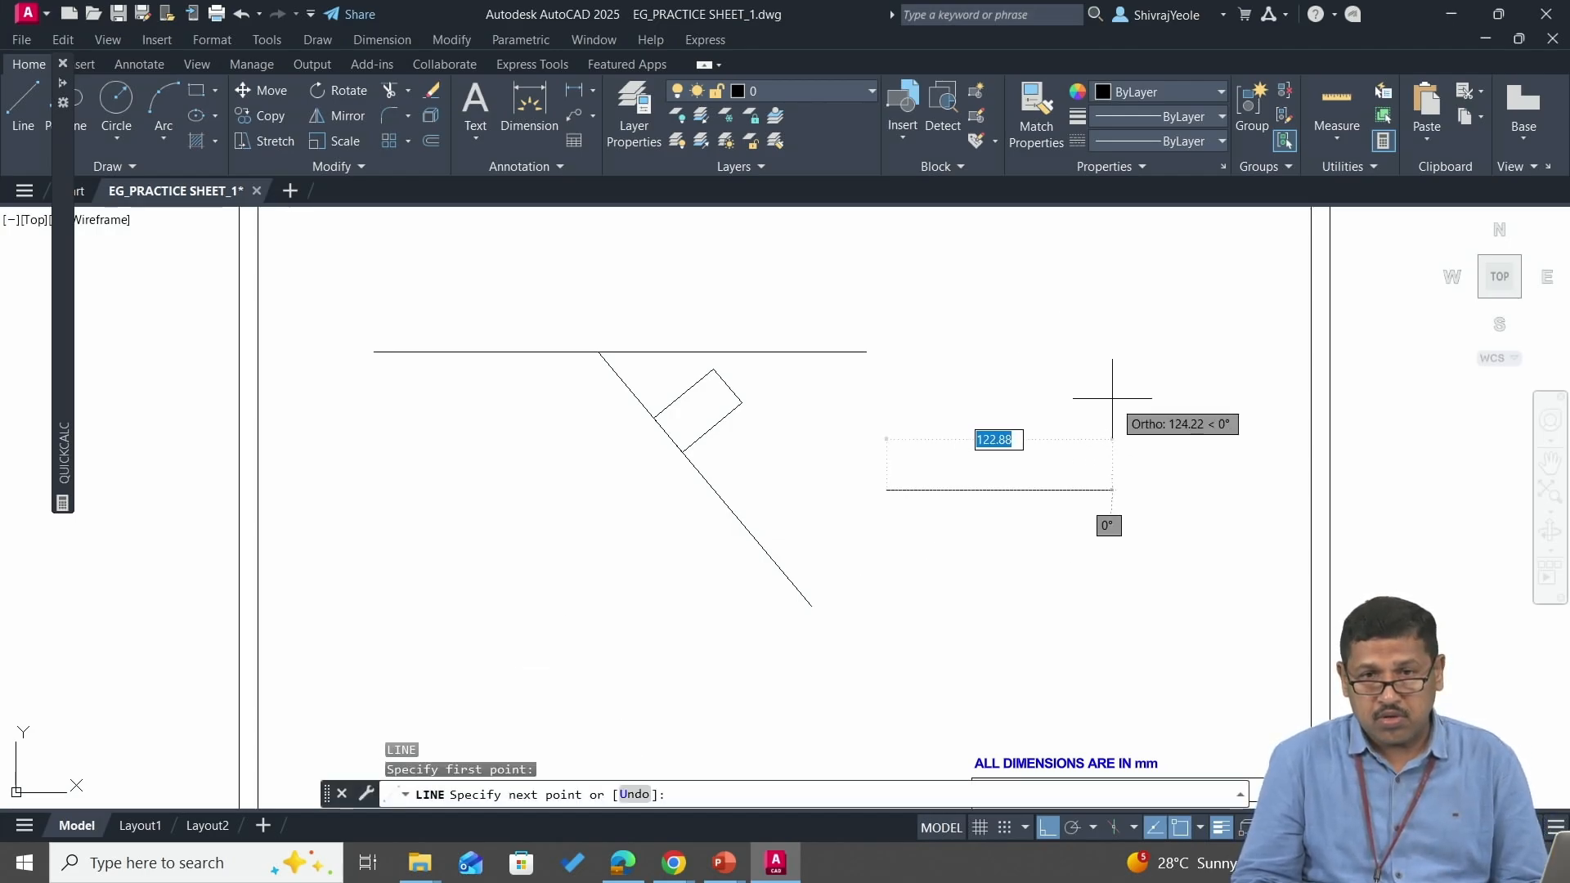
pyautogui.click(1107, 408)
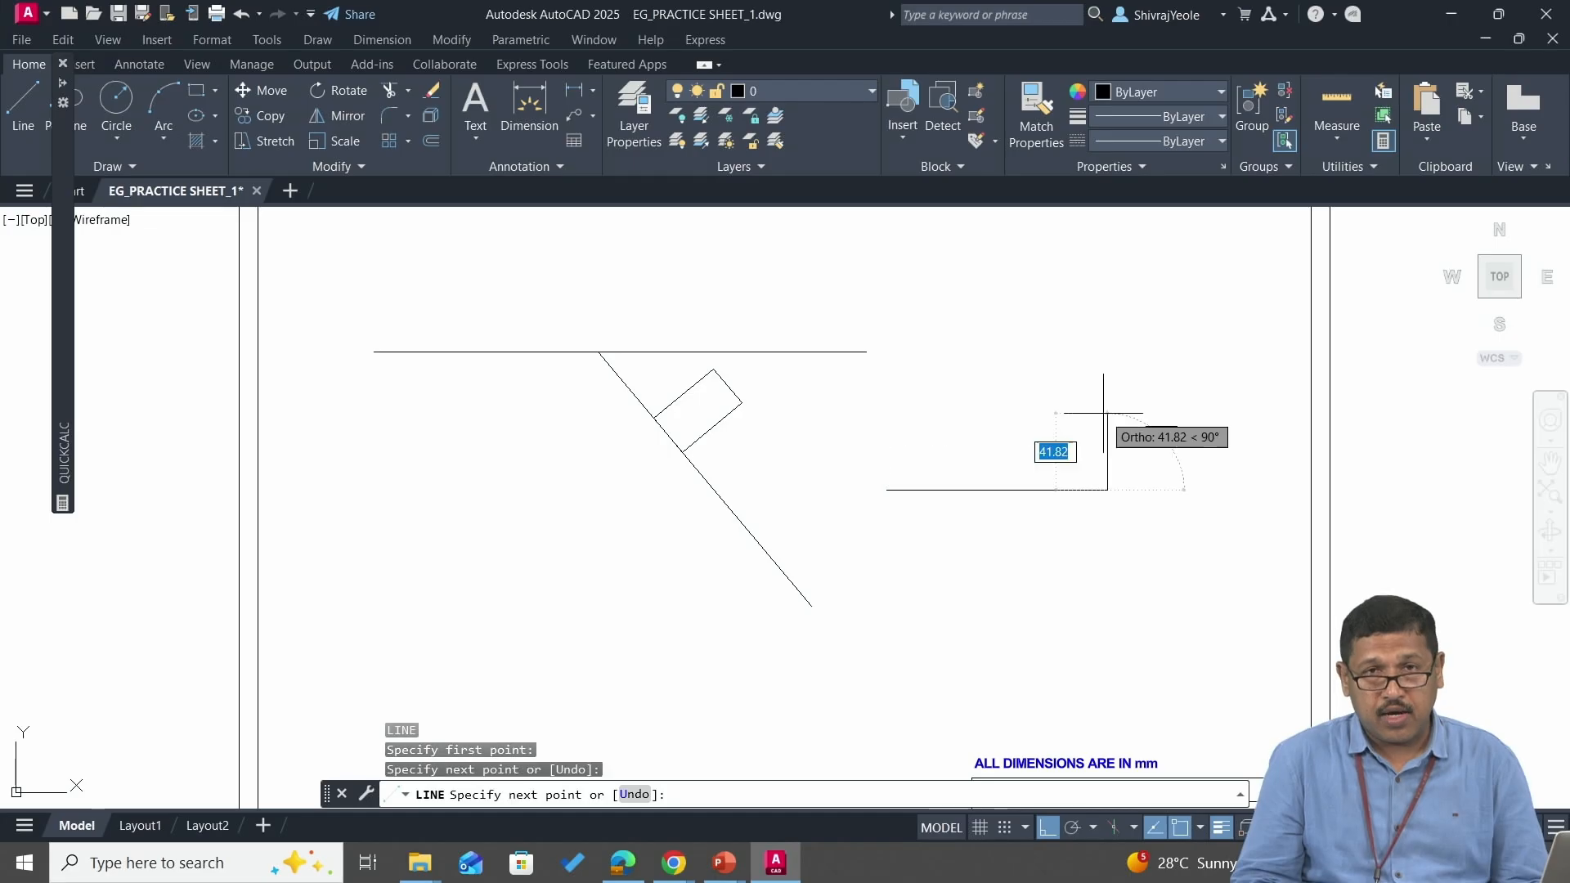
pyautogui.click(1105, 344)
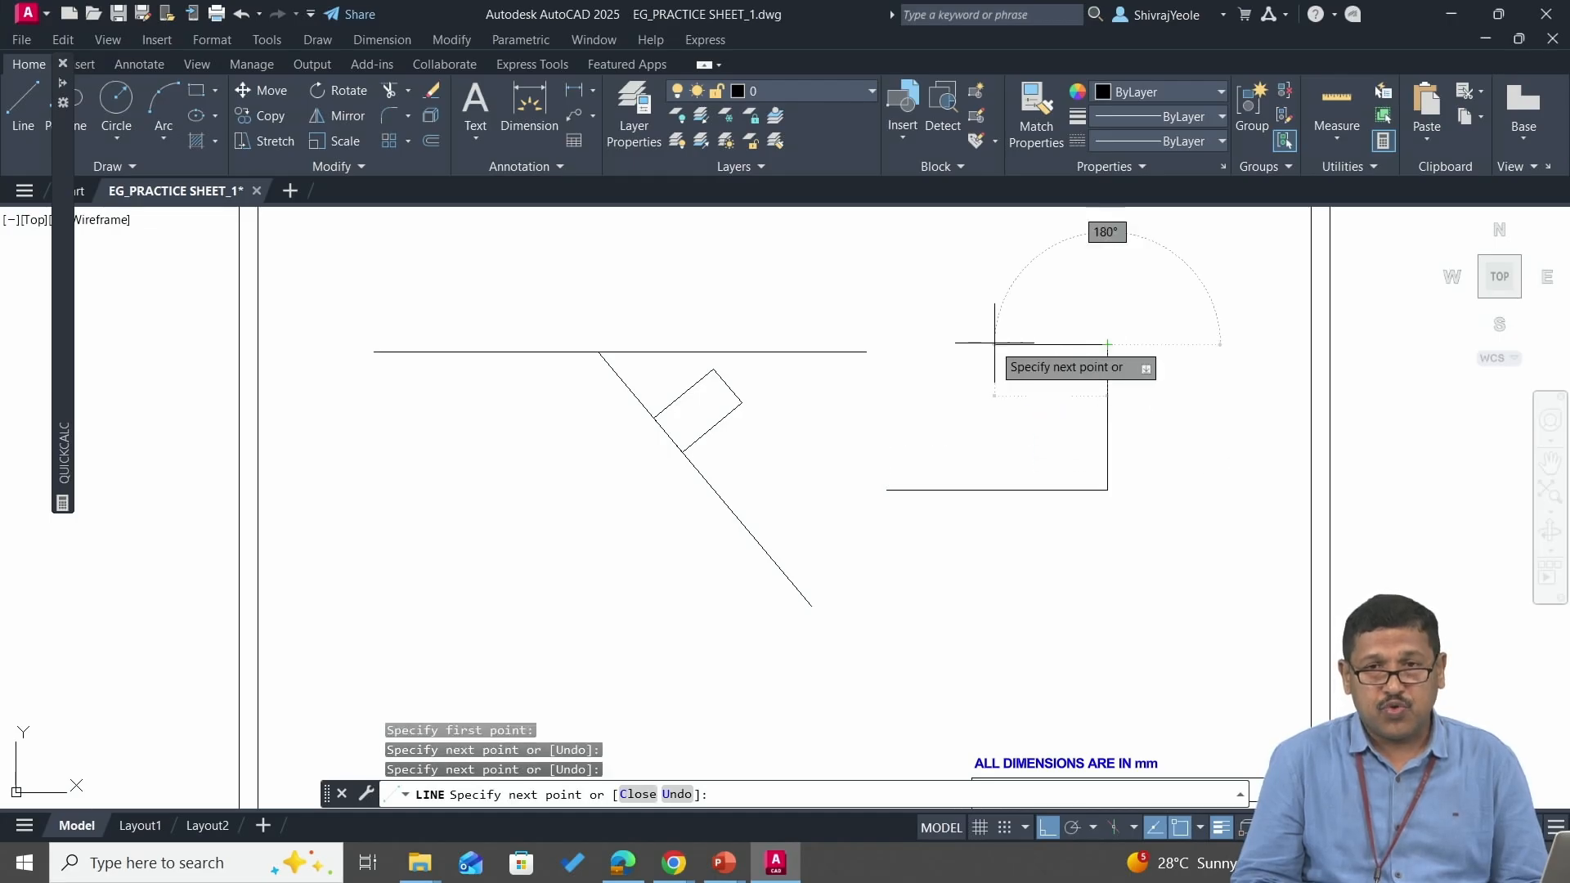
pyautogui.click(881, 344)
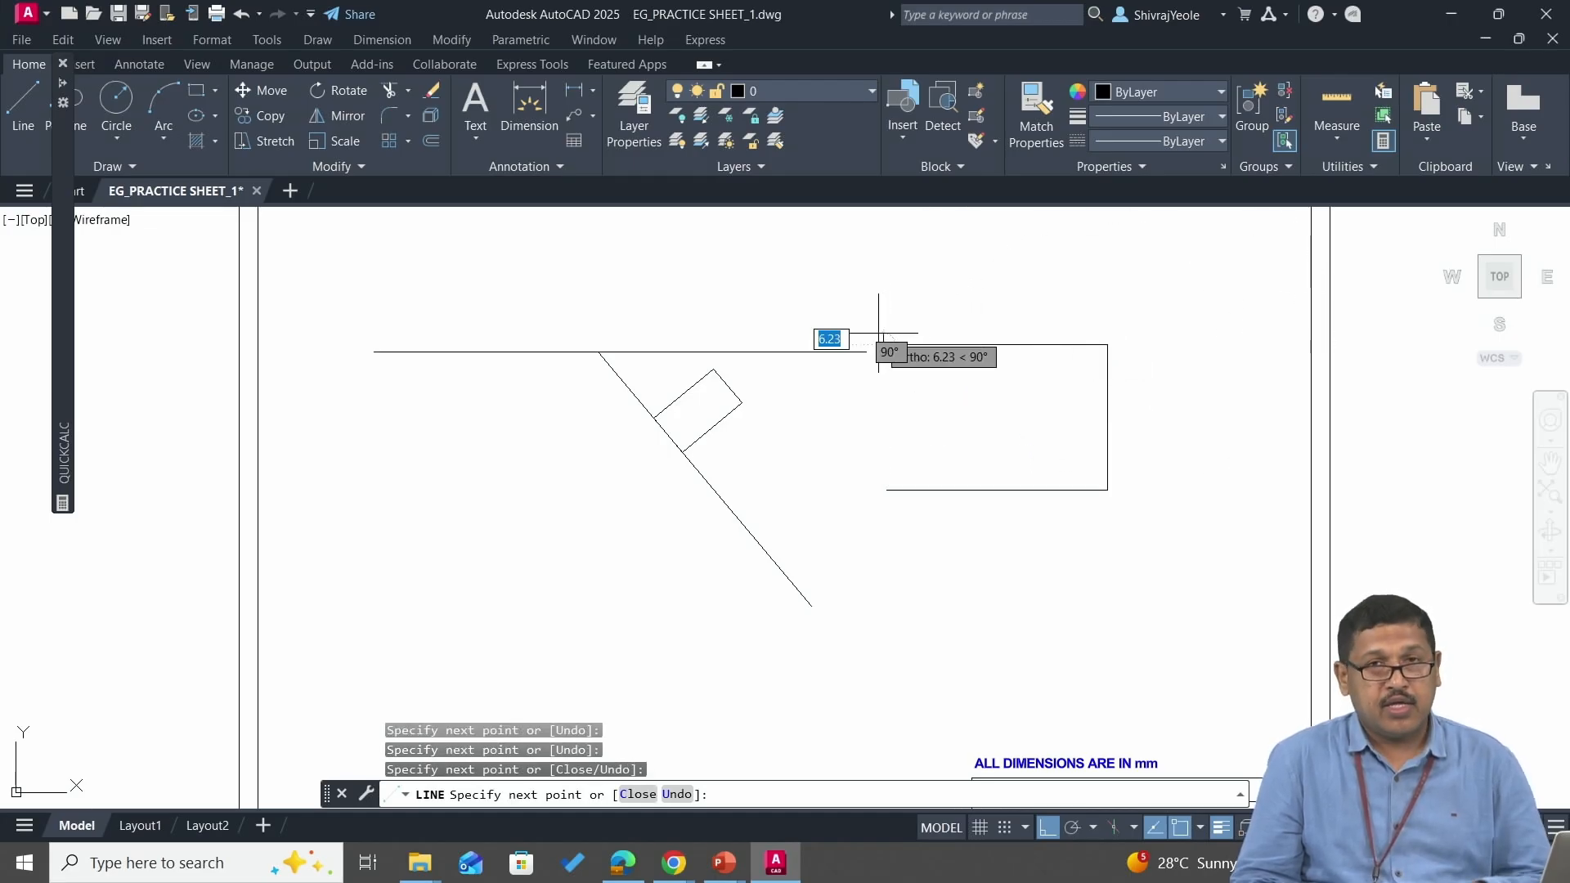
pyautogui.click(881, 293)
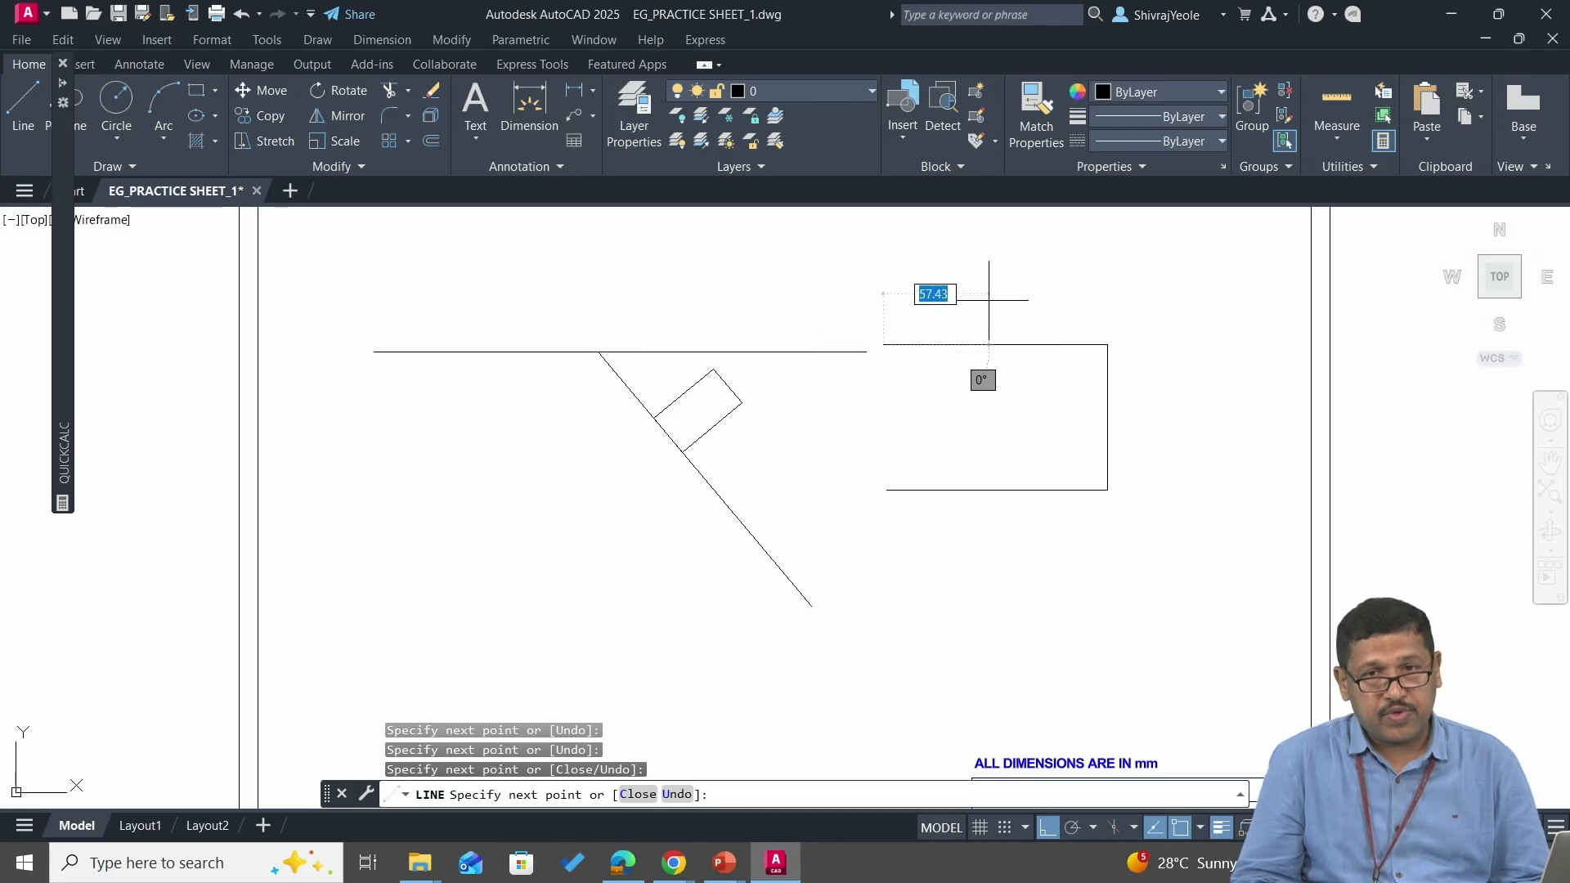
pyautogui.moveTo(982, 287); pyautogui.dragTo(946, 416, button='middle')
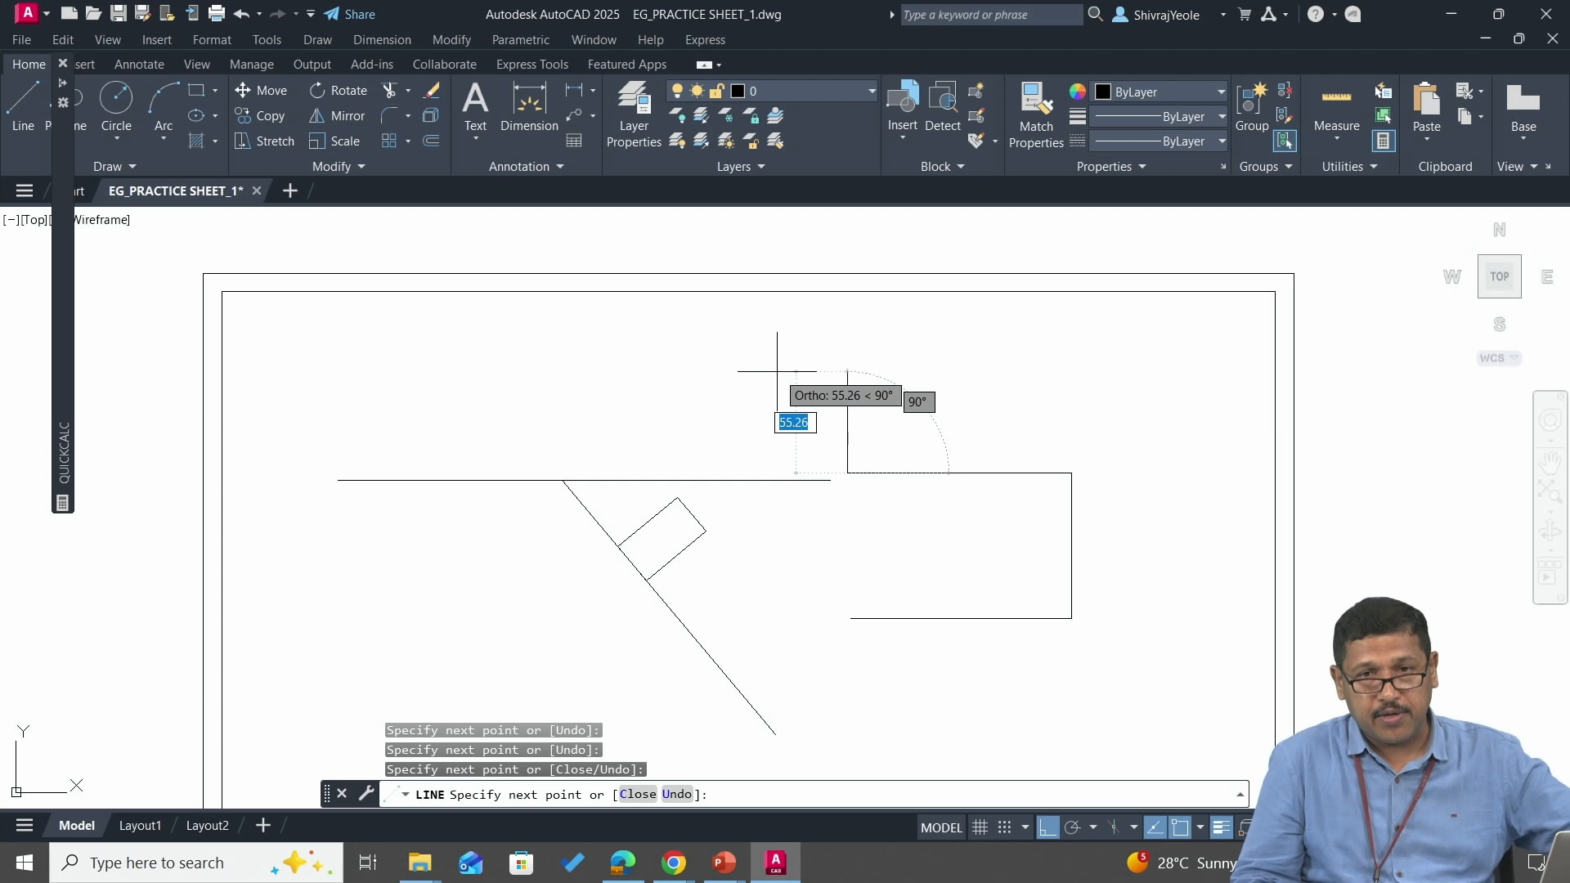
# - Turn off Ortho mode, add a segment sloping up to the right at about 50°, and end the line
pyautogui.press('F8')
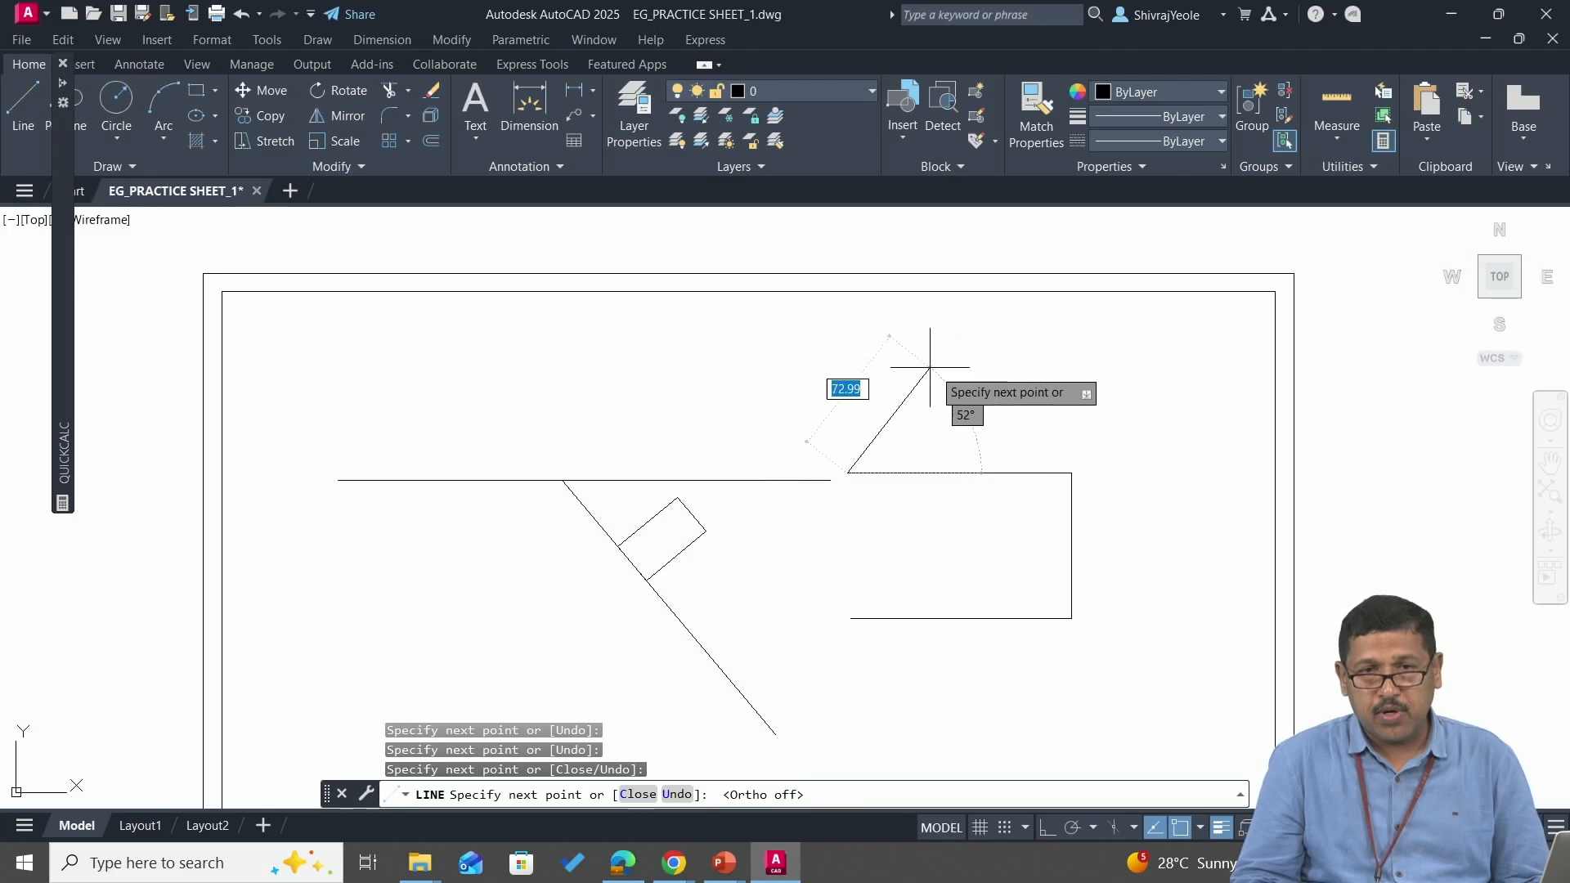
pyautogui.click(938, 369)
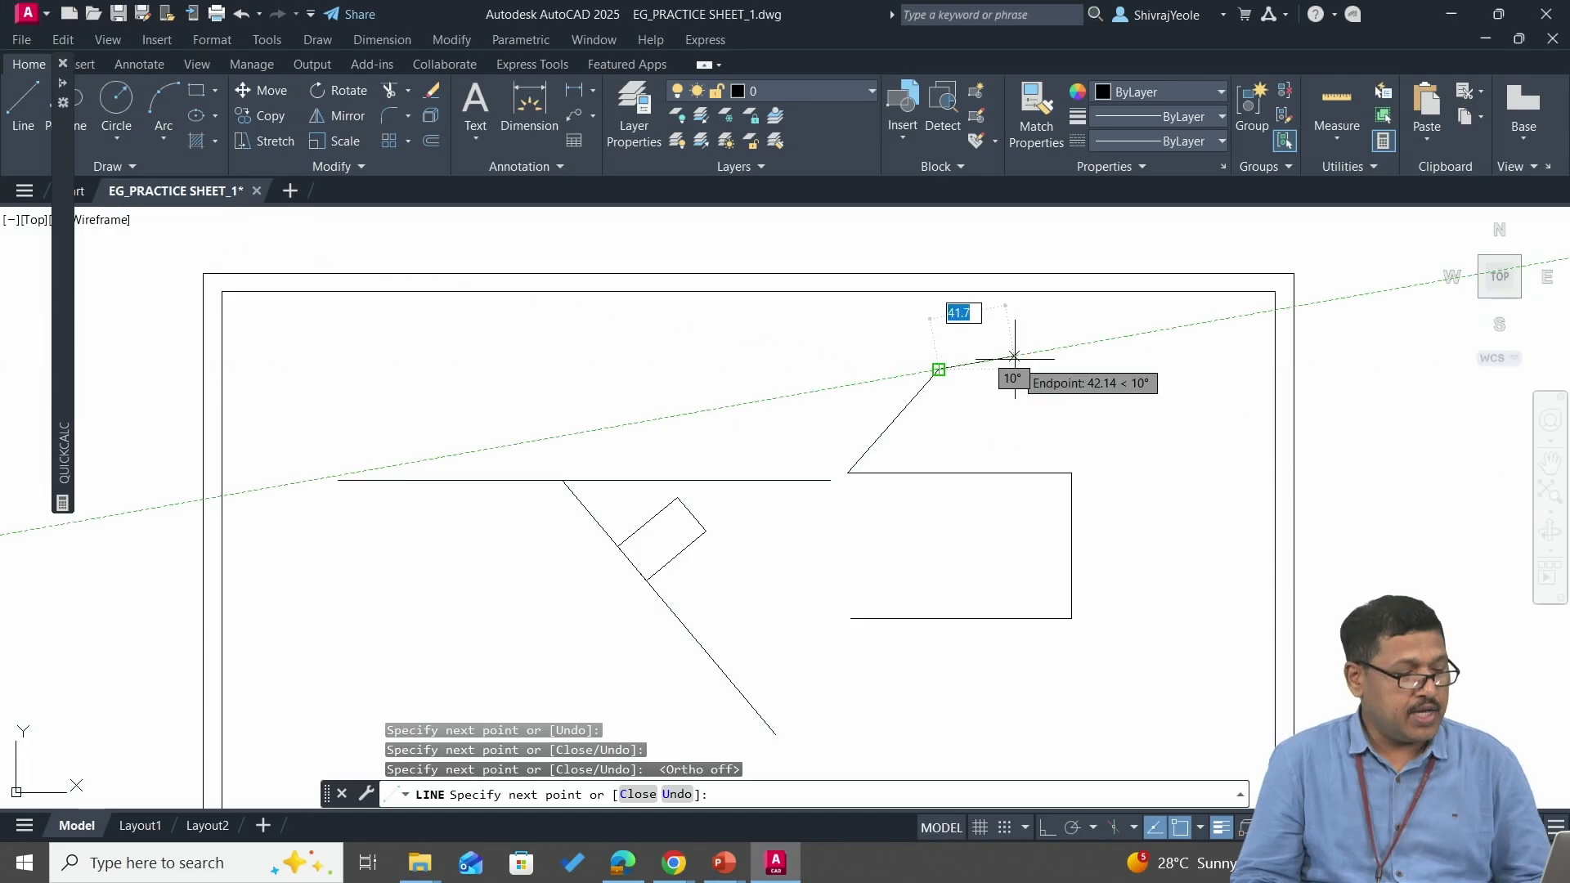
pyautogui.press('Escape')
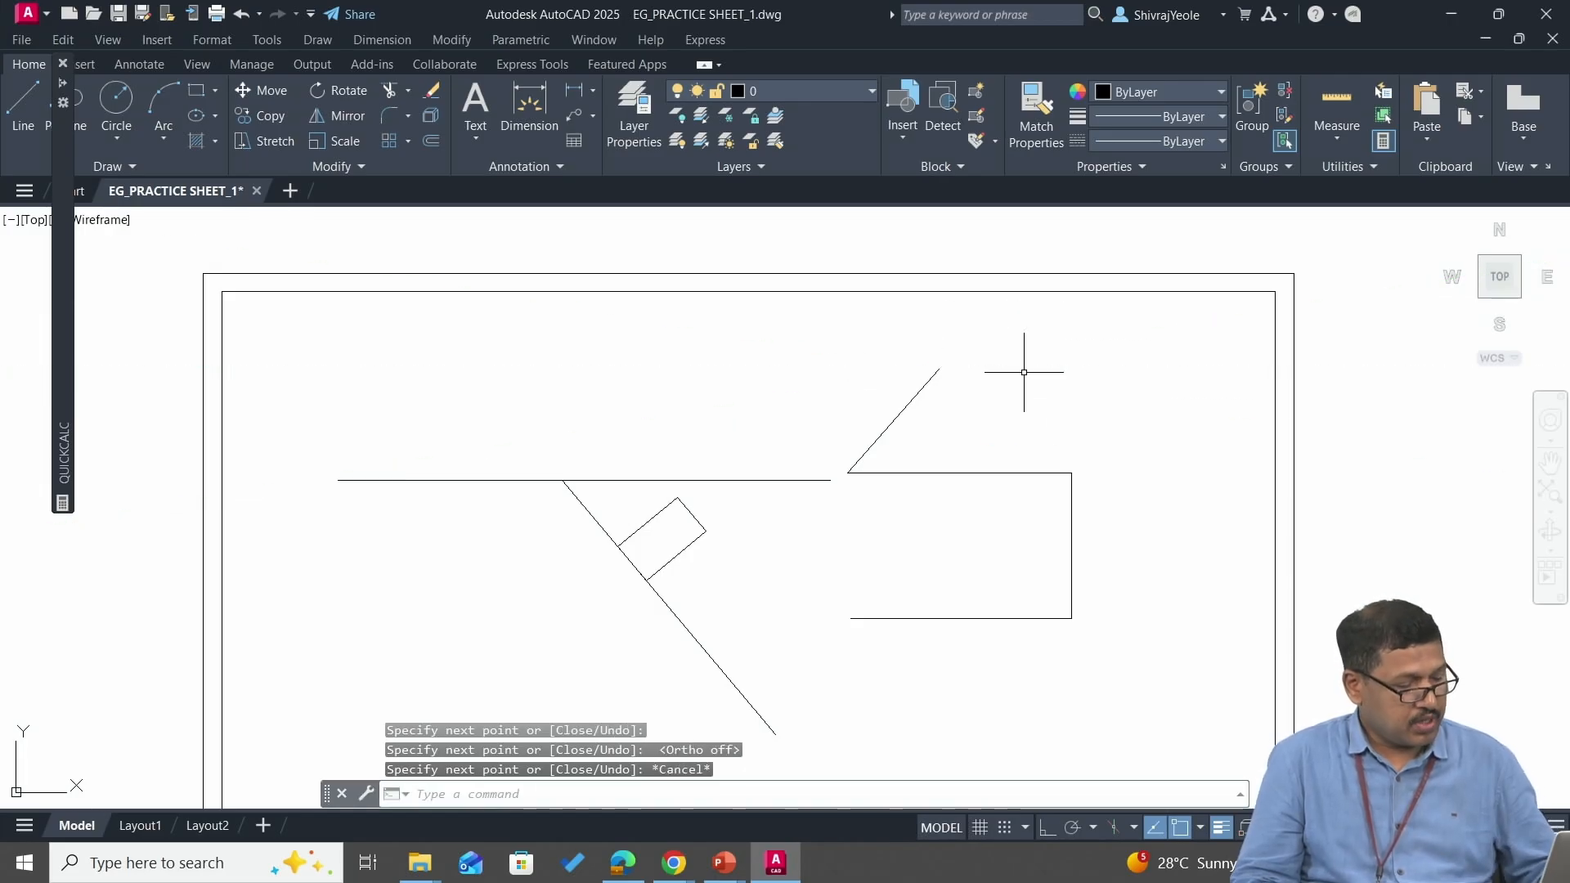
# - Toggle grid snap mode on and off twice, leaving it off
pyautogui.press('F9')
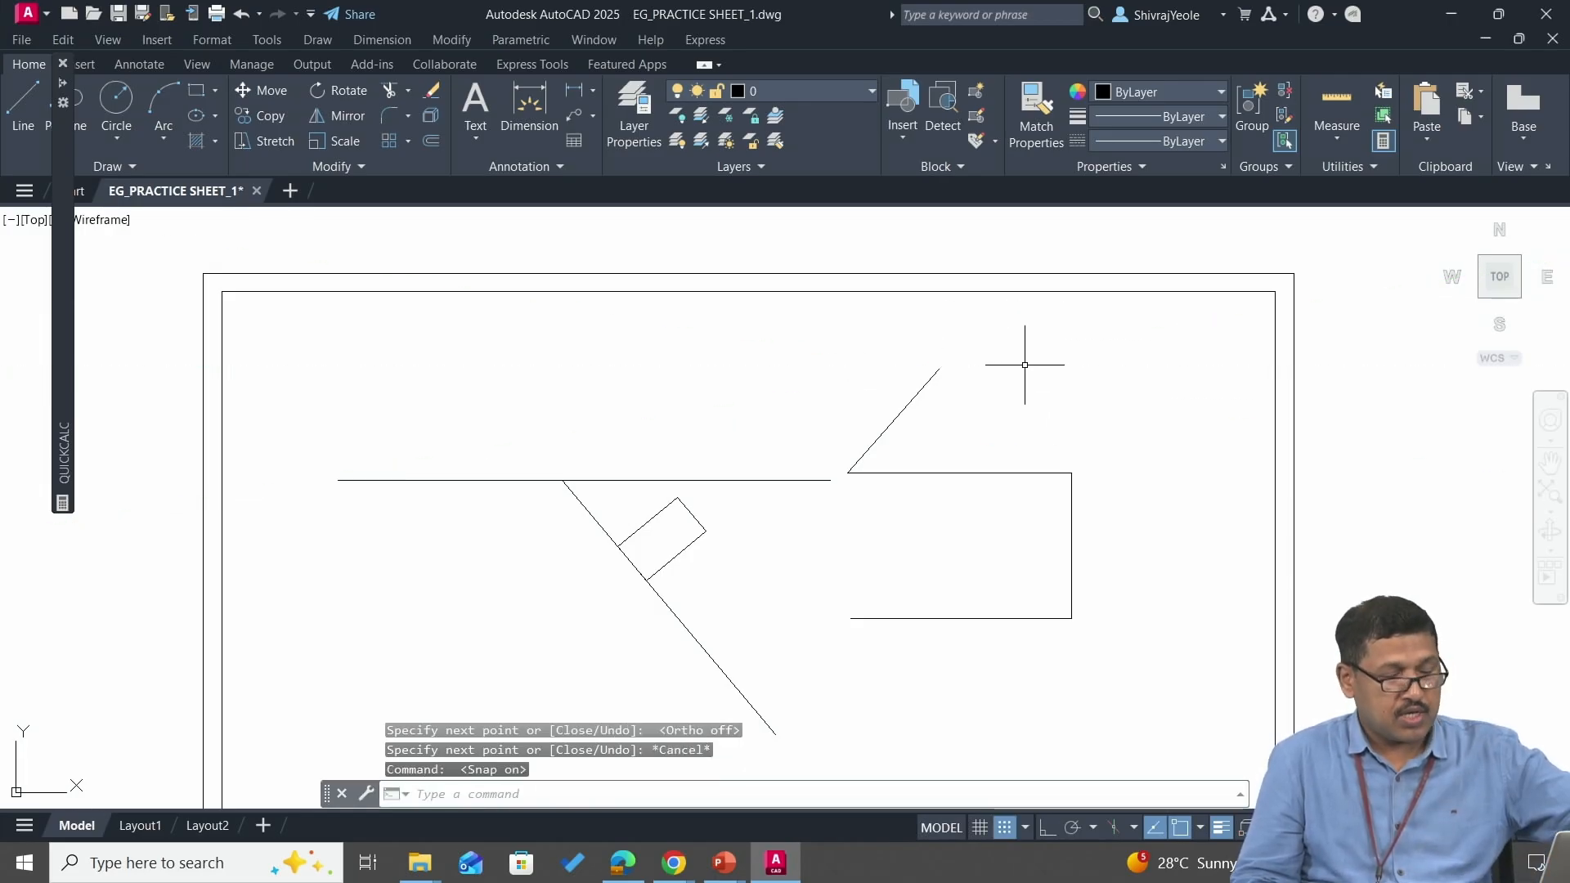
pyautogui.press('F9')
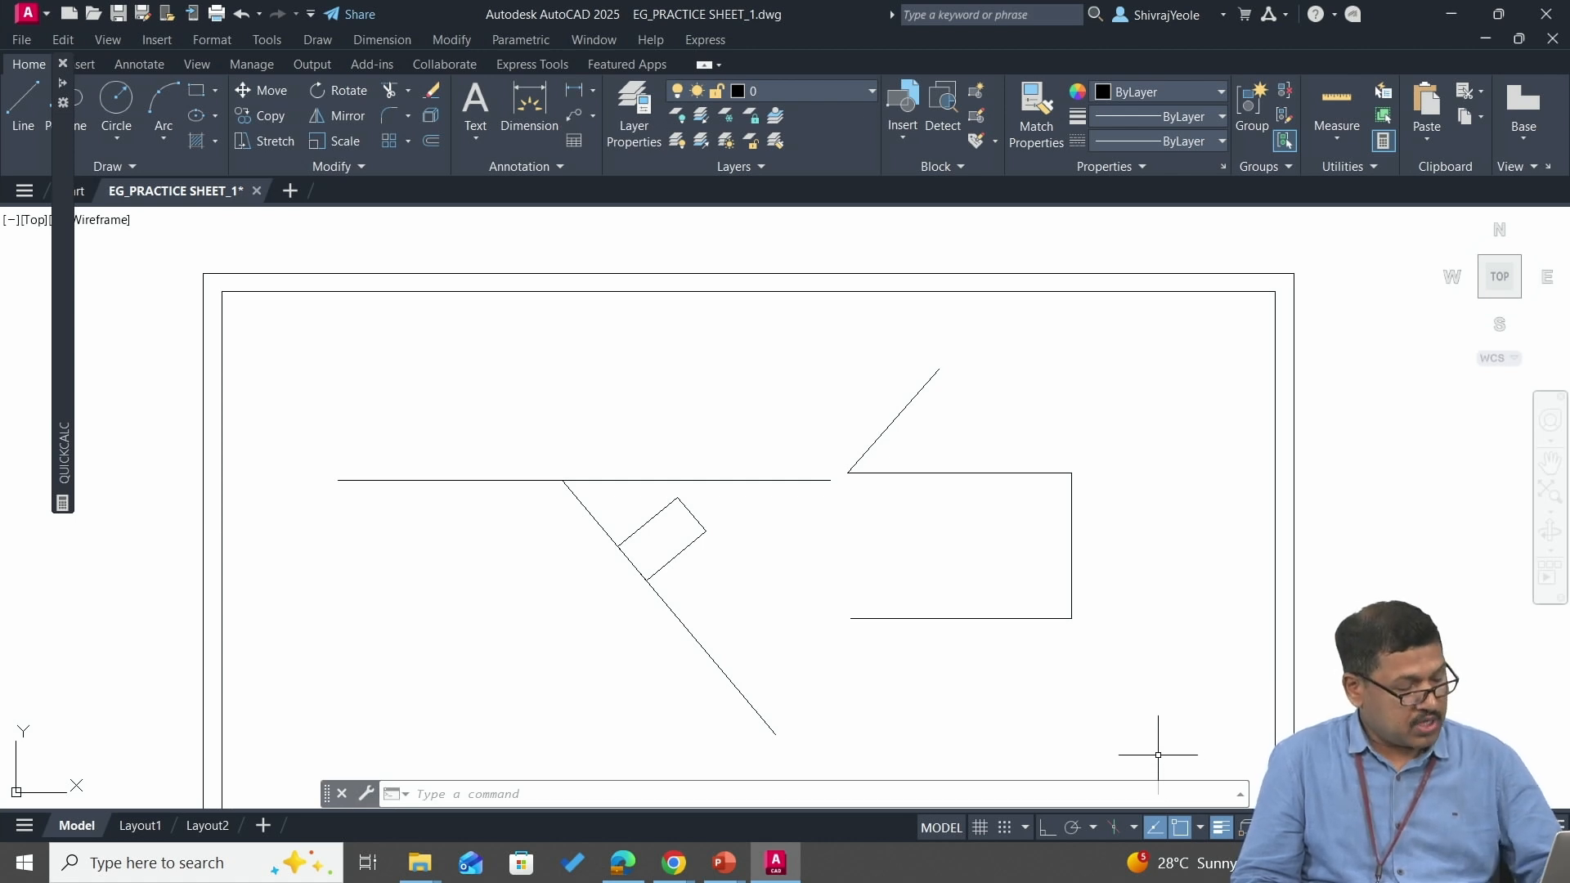
pyautogui.press('F9')
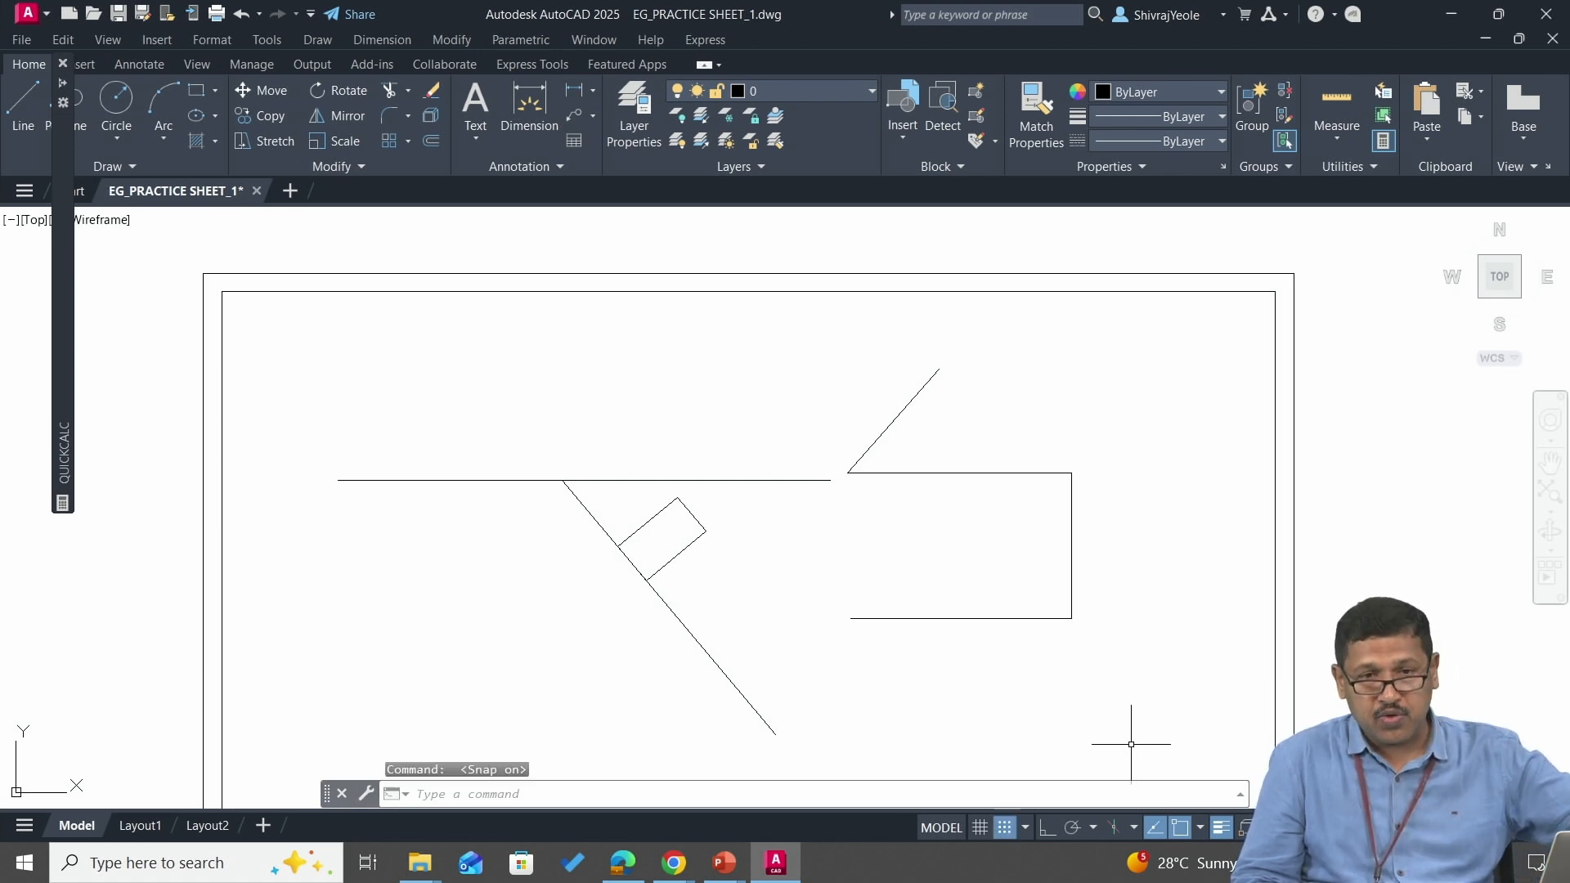
pyautogui.press('F9')
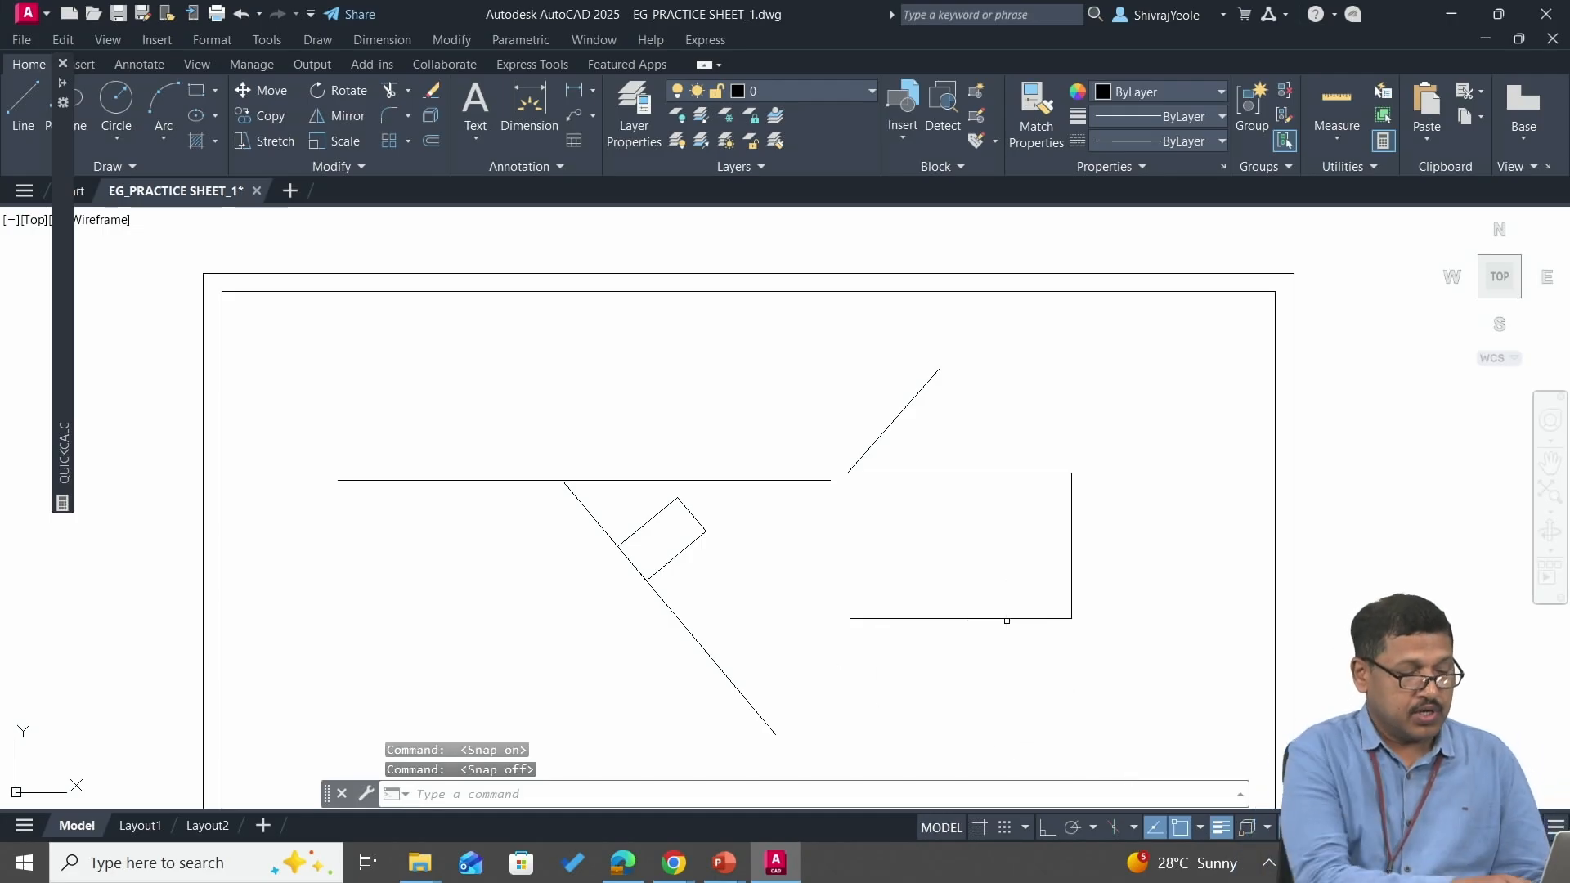
# - Turn on polar tracking, review its tracking settings, and accept them with the 10° increment angle
pyautogui.press('F10')
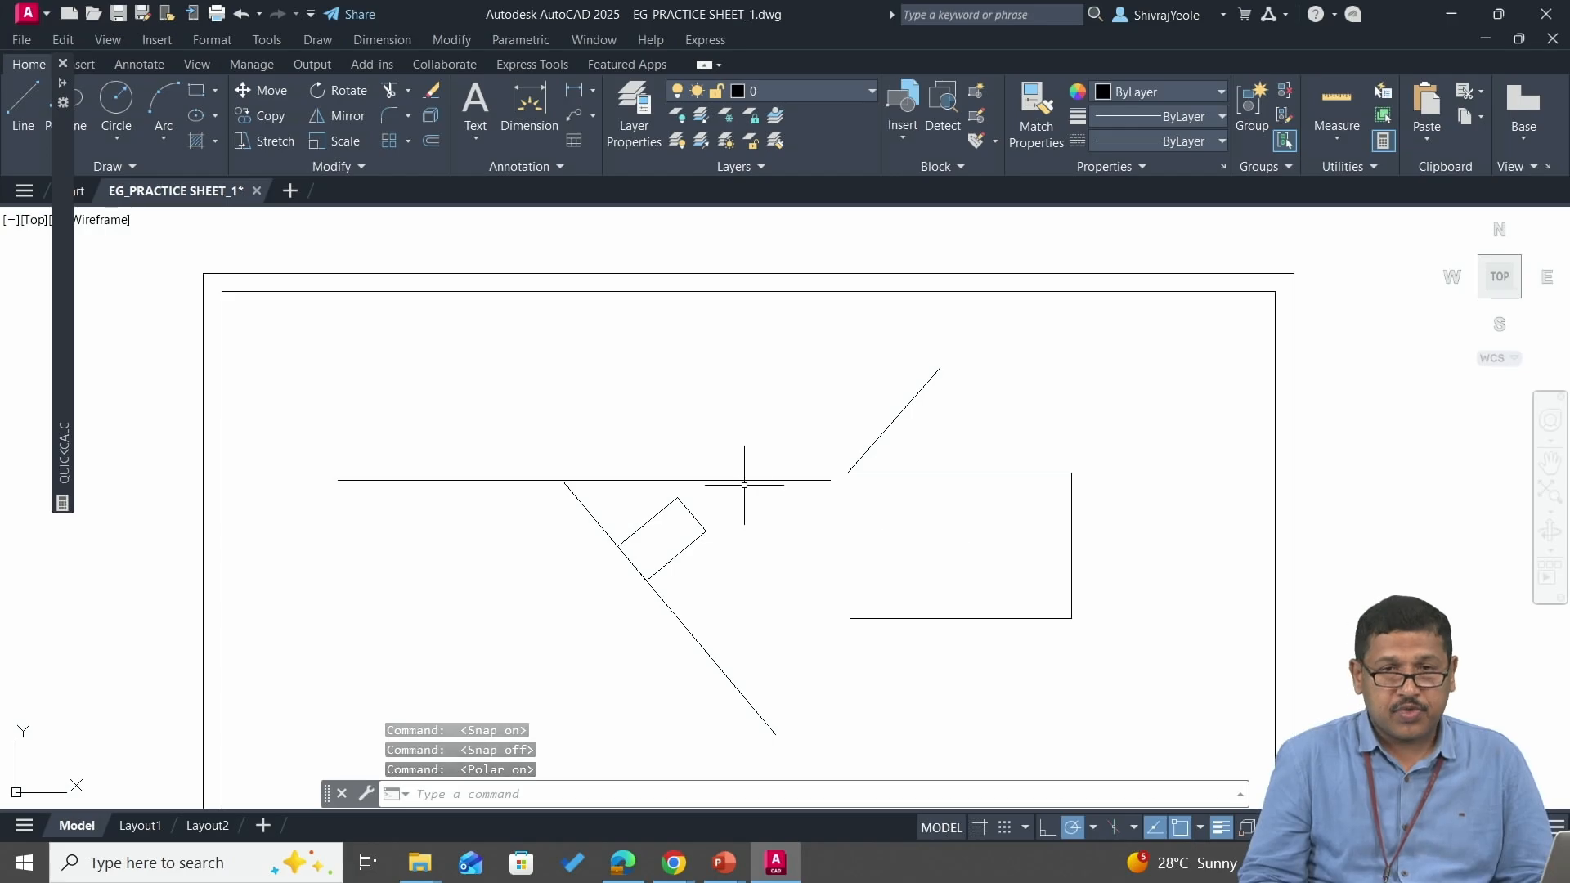
pyautogui.click(1091, 831)
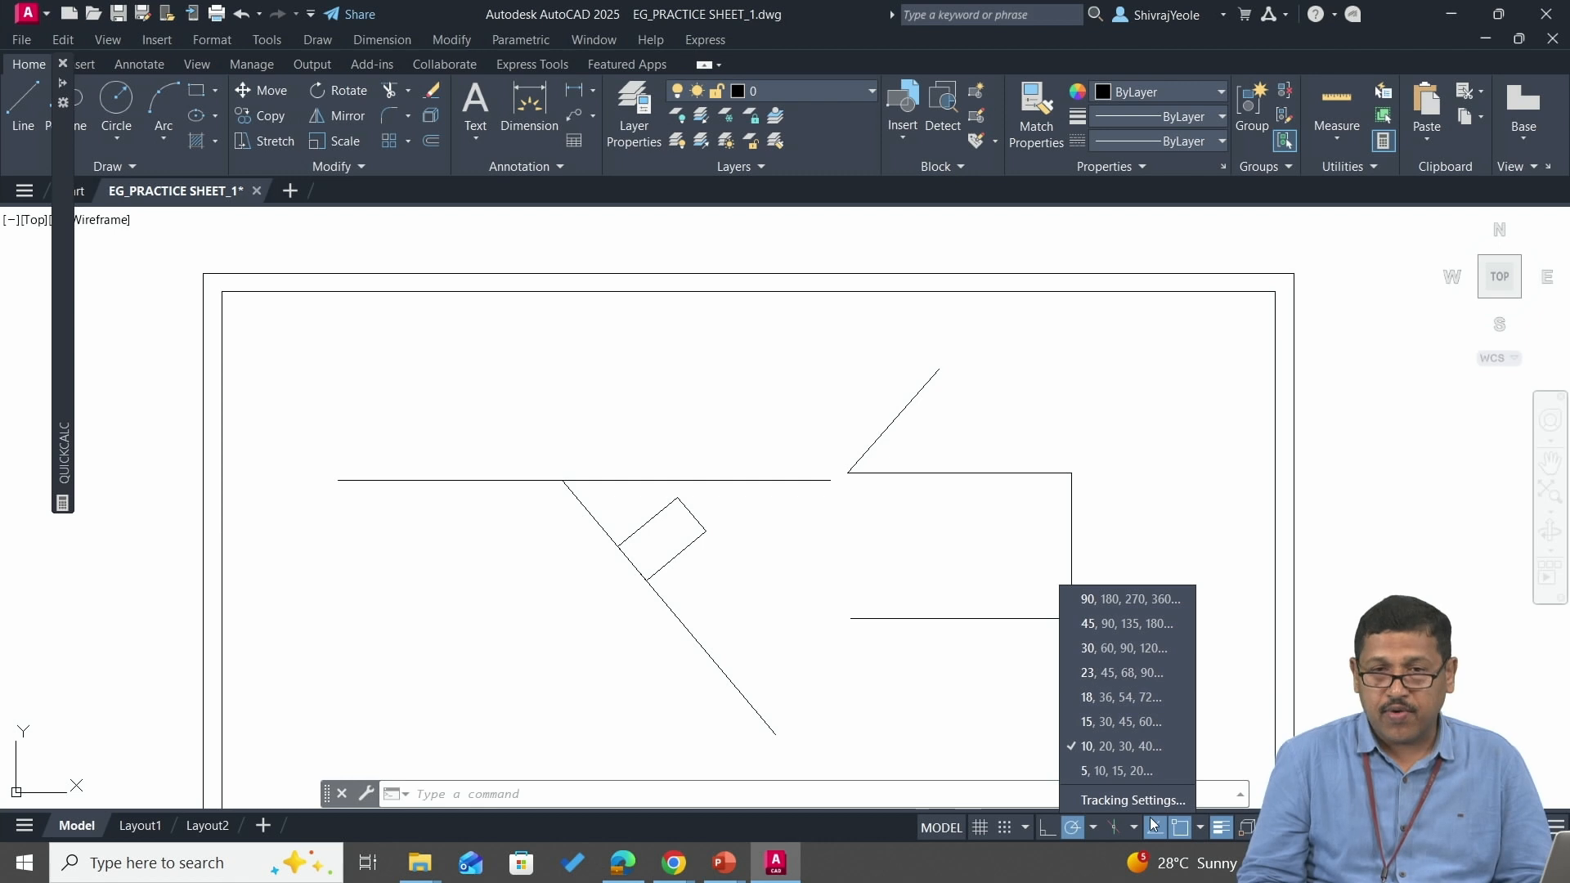
pyautogui.click(1131, 799)
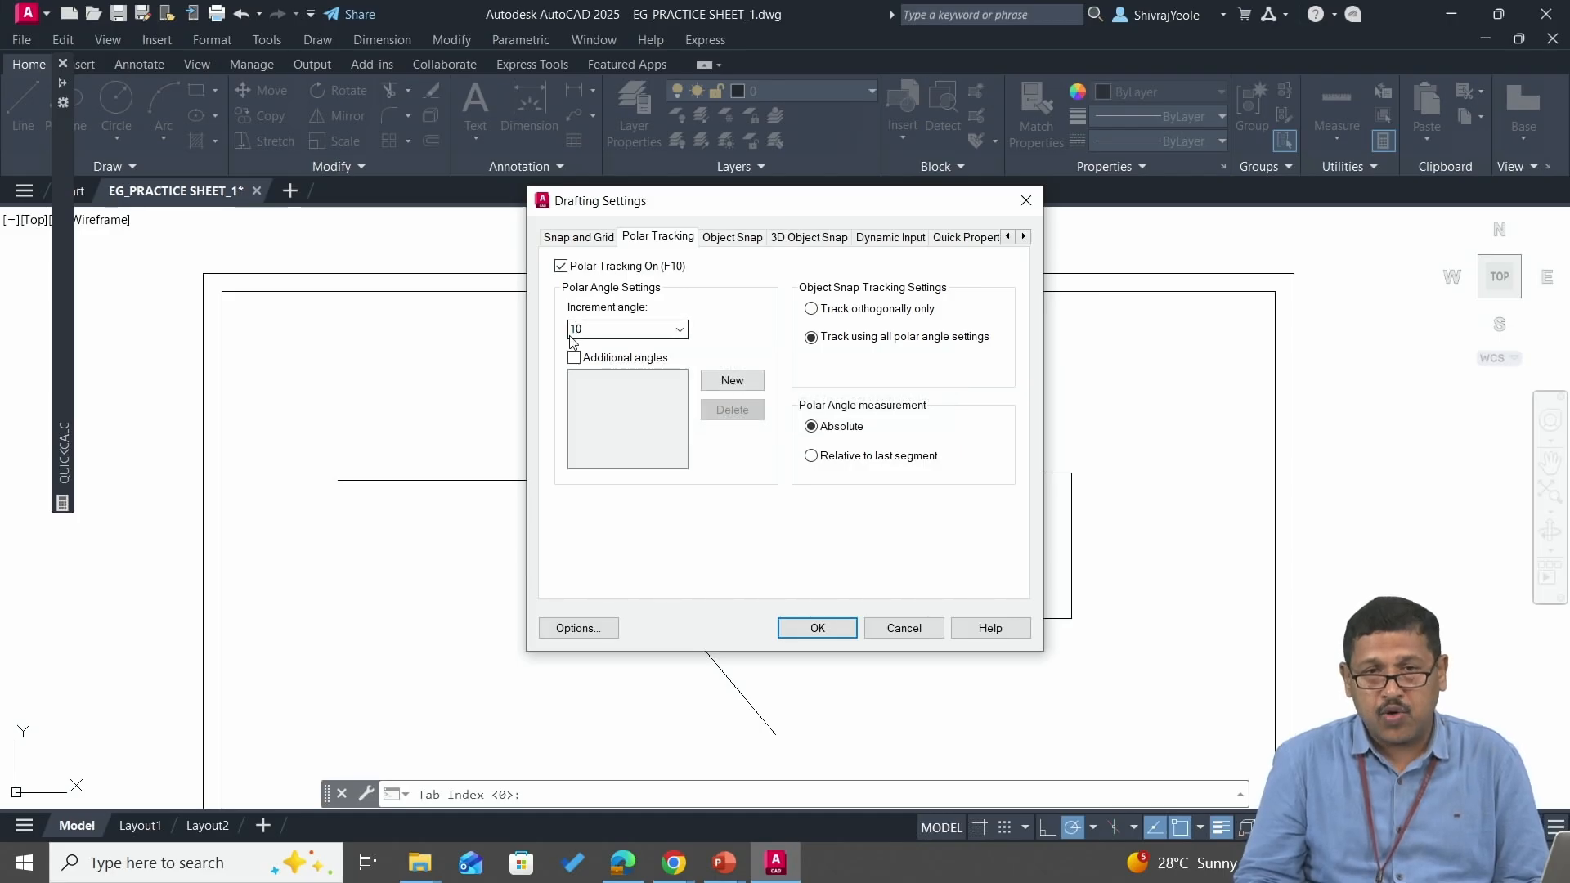
pyautogui.click(817, 627)
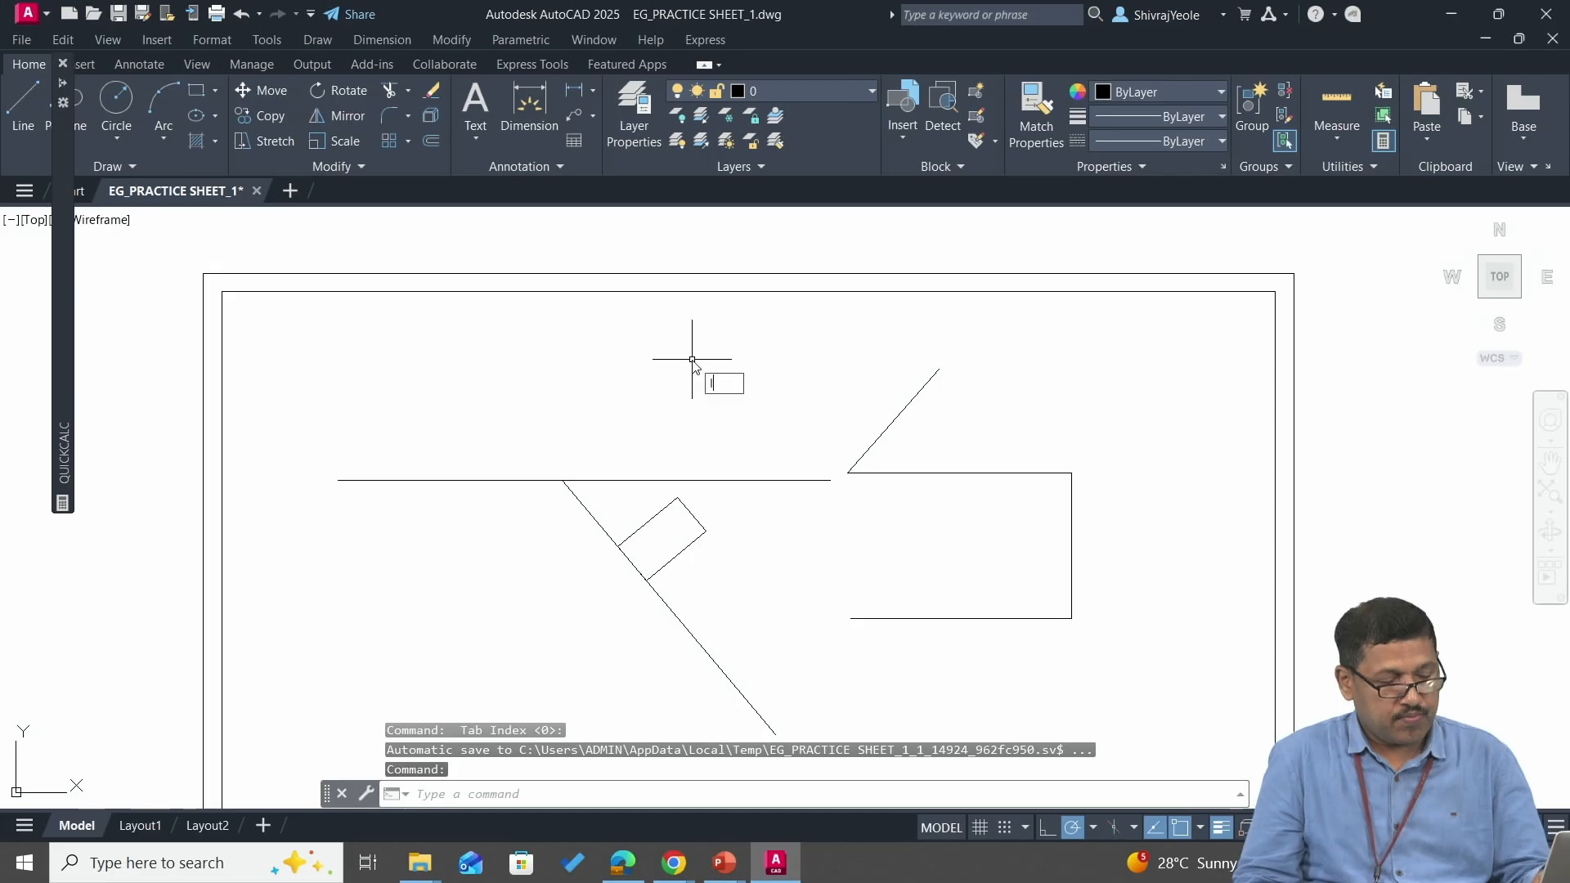
# - Start a line just above the long horizontal line, preview the polar tracking angles, and cancel the line
pyautogui.write('l')
pyautogui.press('Return')
pyautogui.moveTo(621, 387); pyautogui.dragTo(655, 561, button='middle')
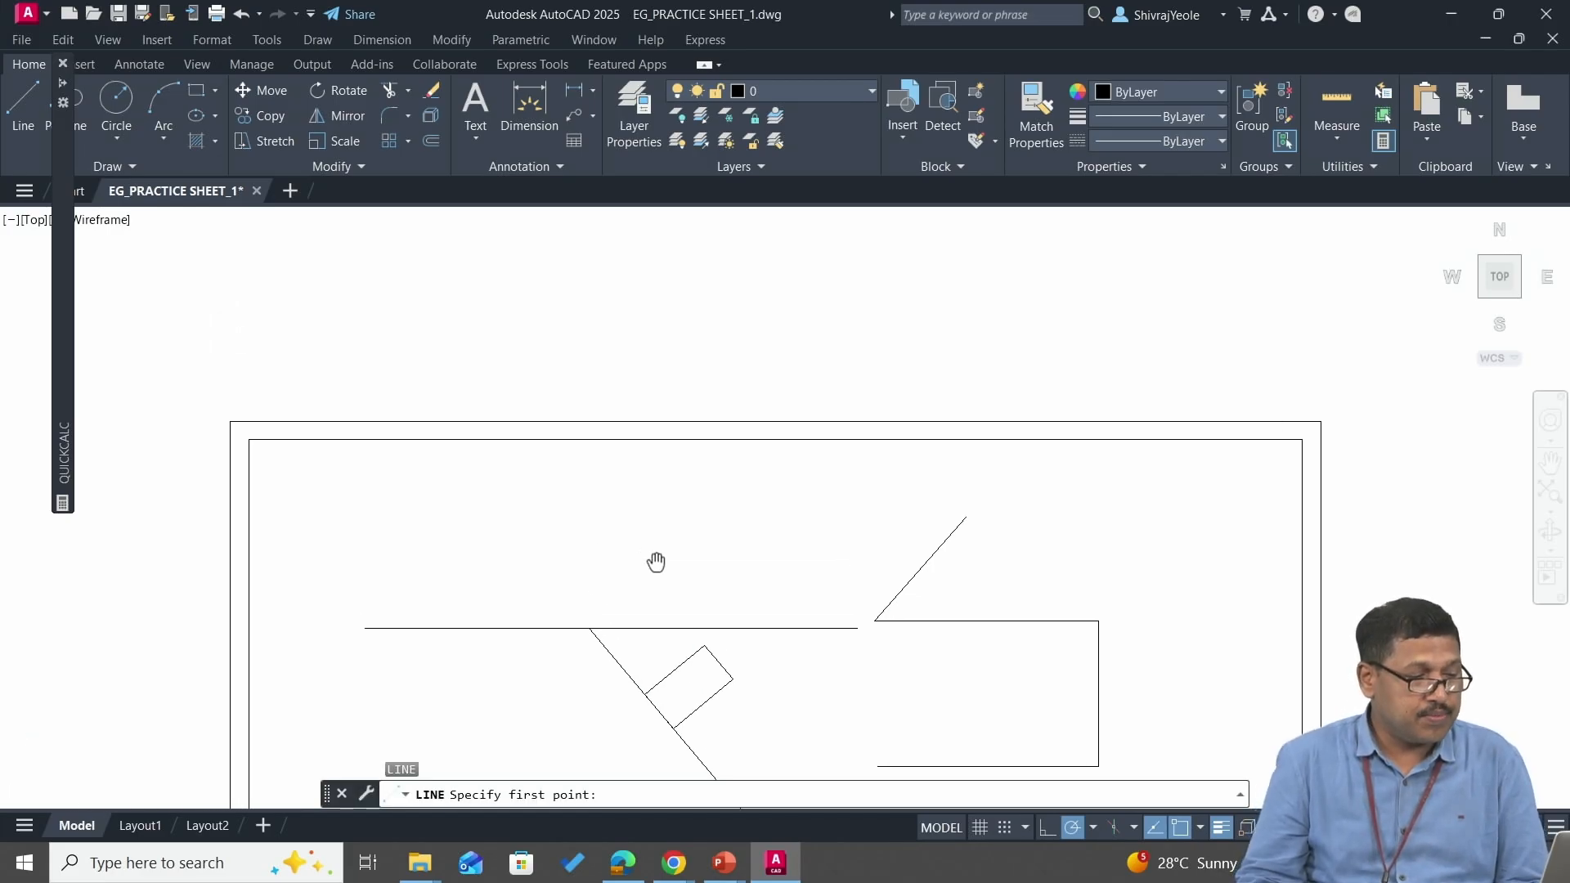
pyautogui.scroll(2, 613, 561)
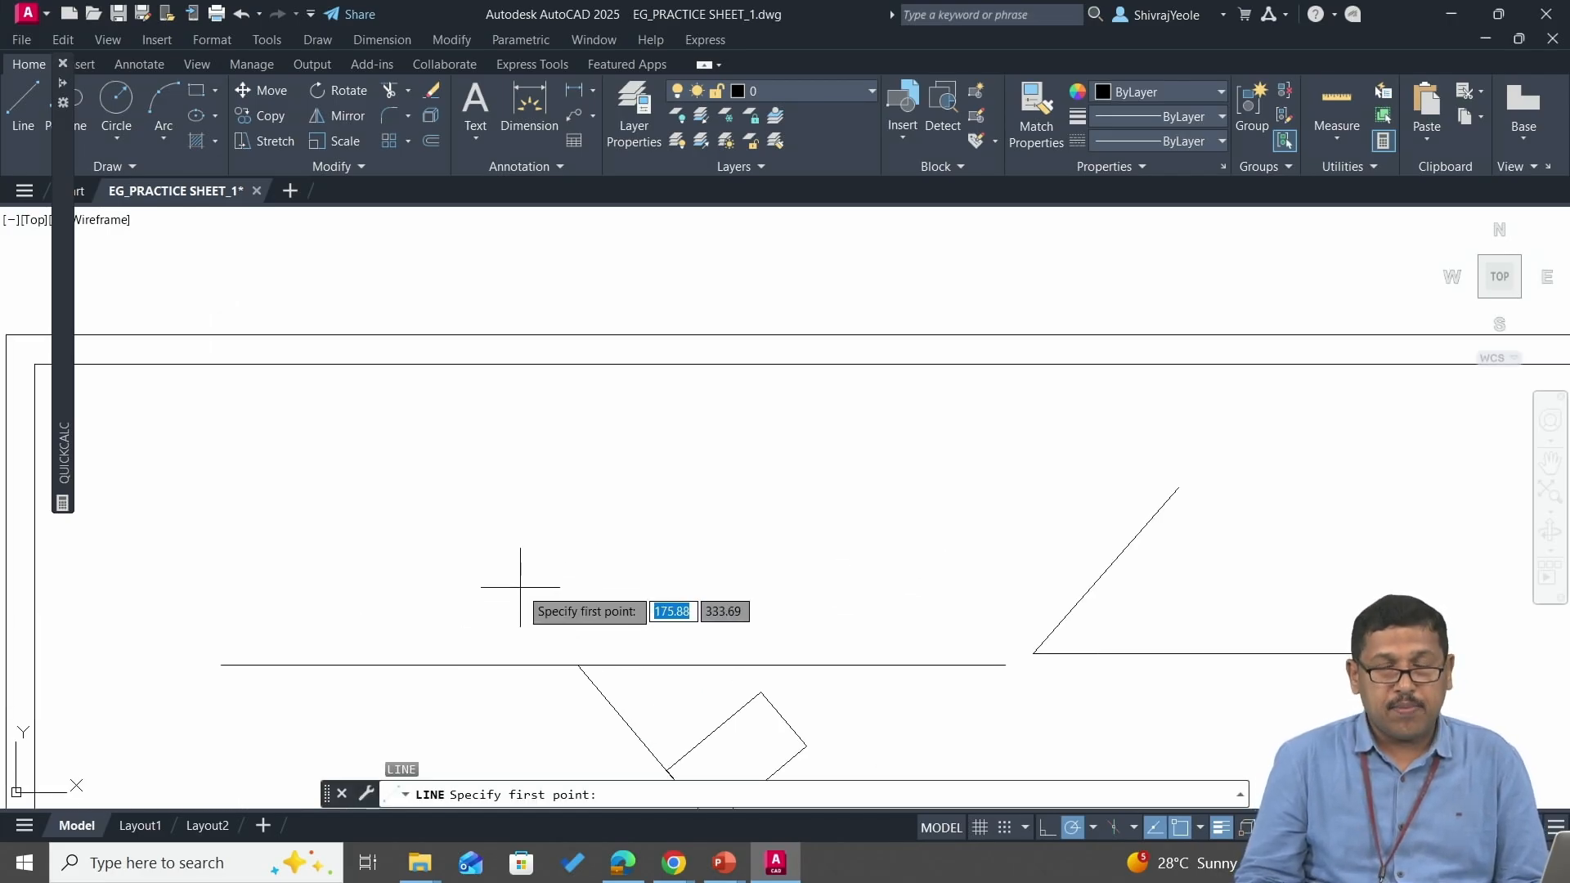
pyautogui.click(503, 637)
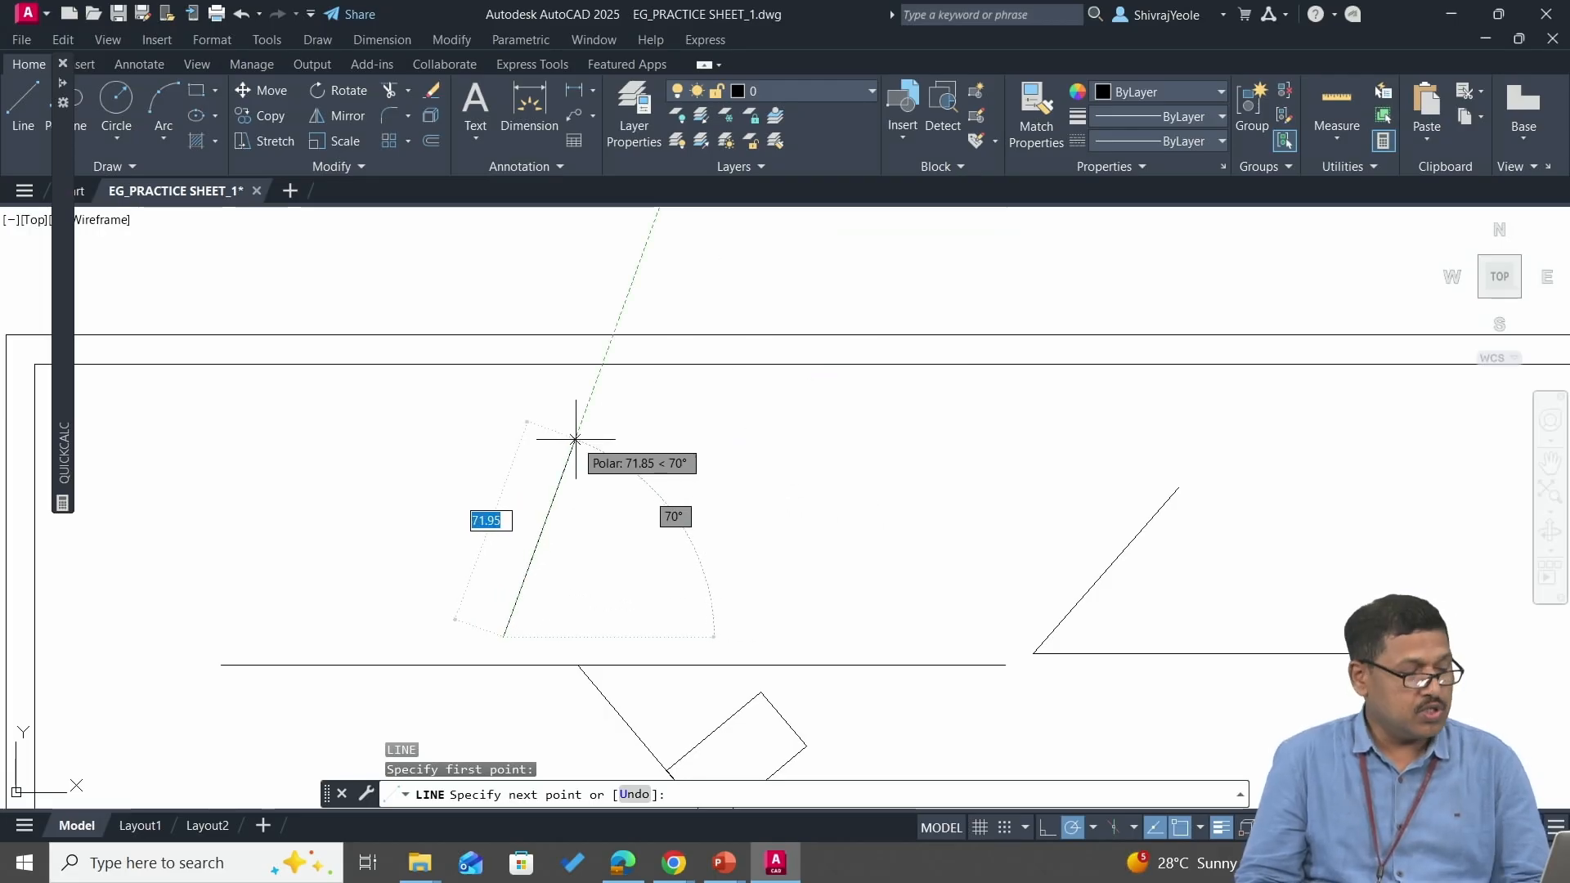
pyautogui.press('Escape')
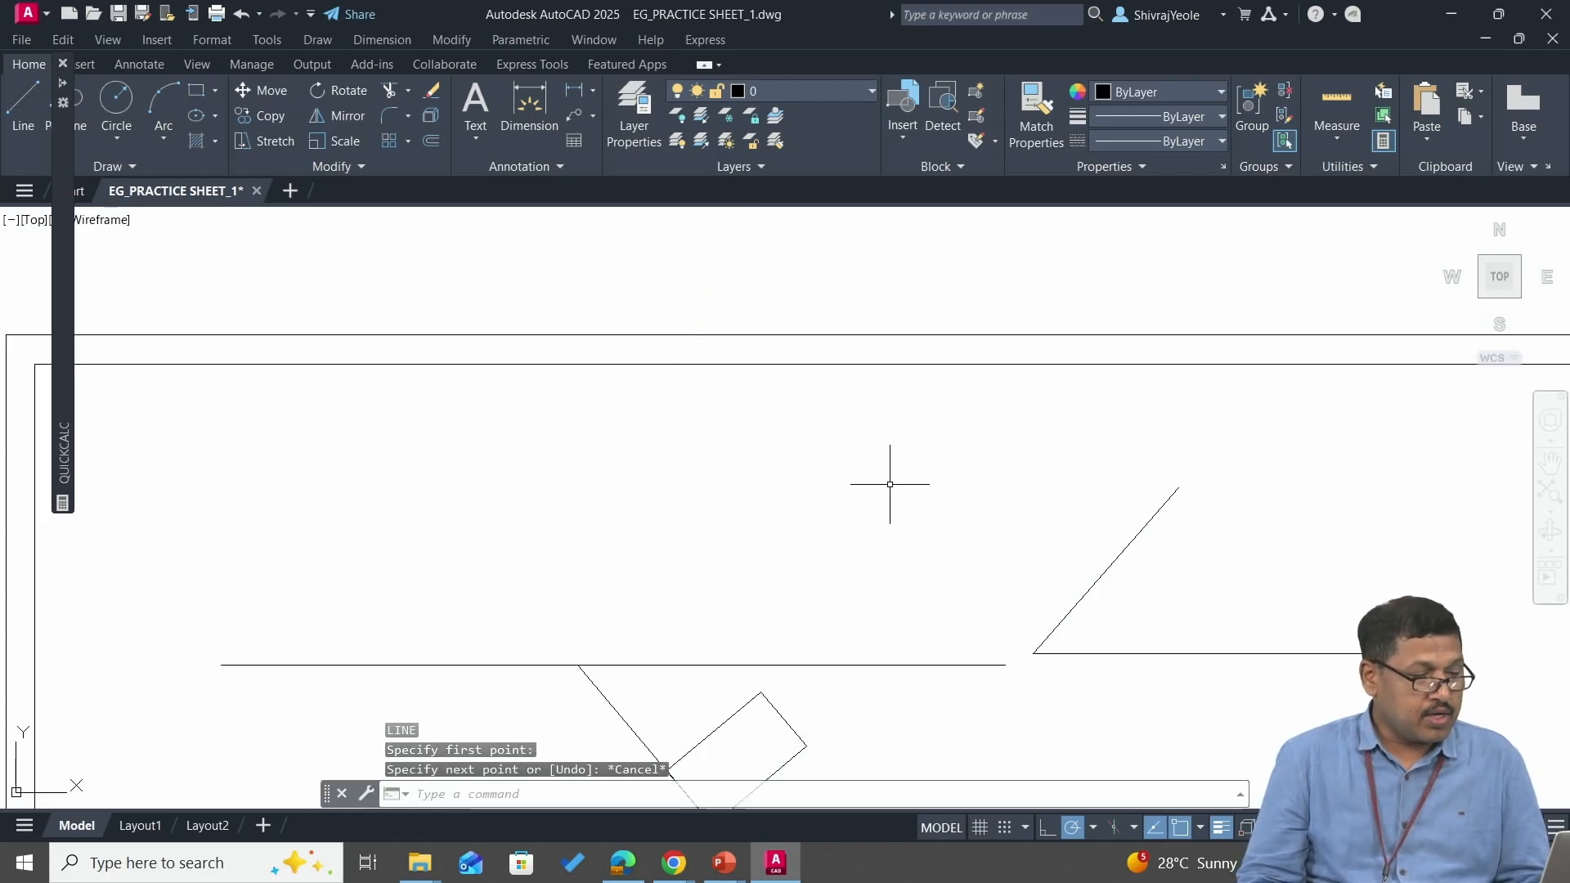
pyautogui.press('Escape')
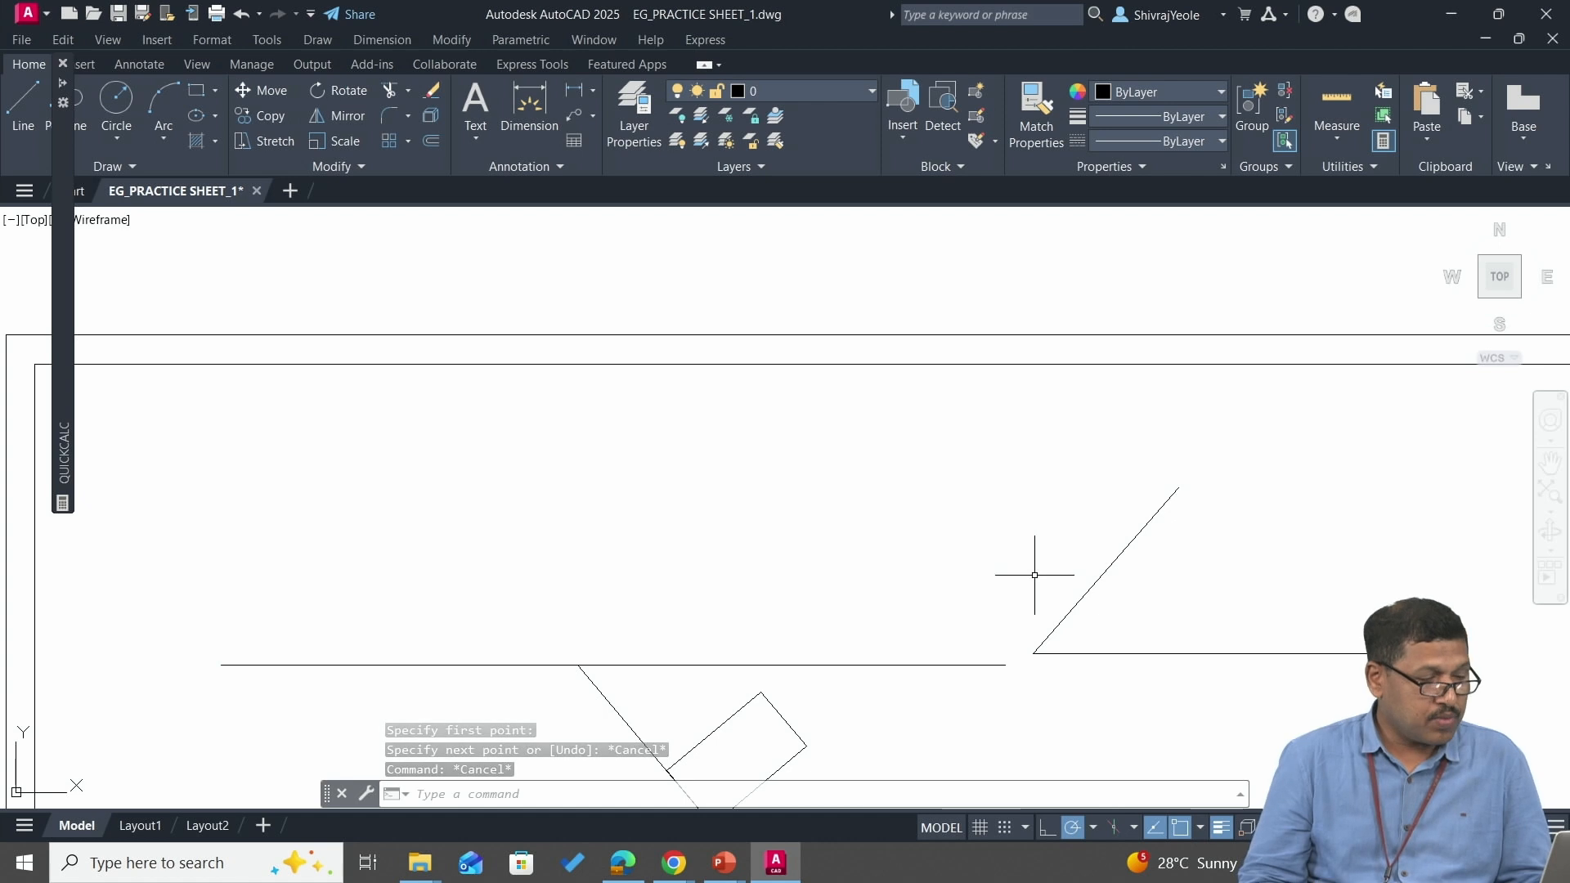
pyautogui.write('l')
pyautogui.press('Return')
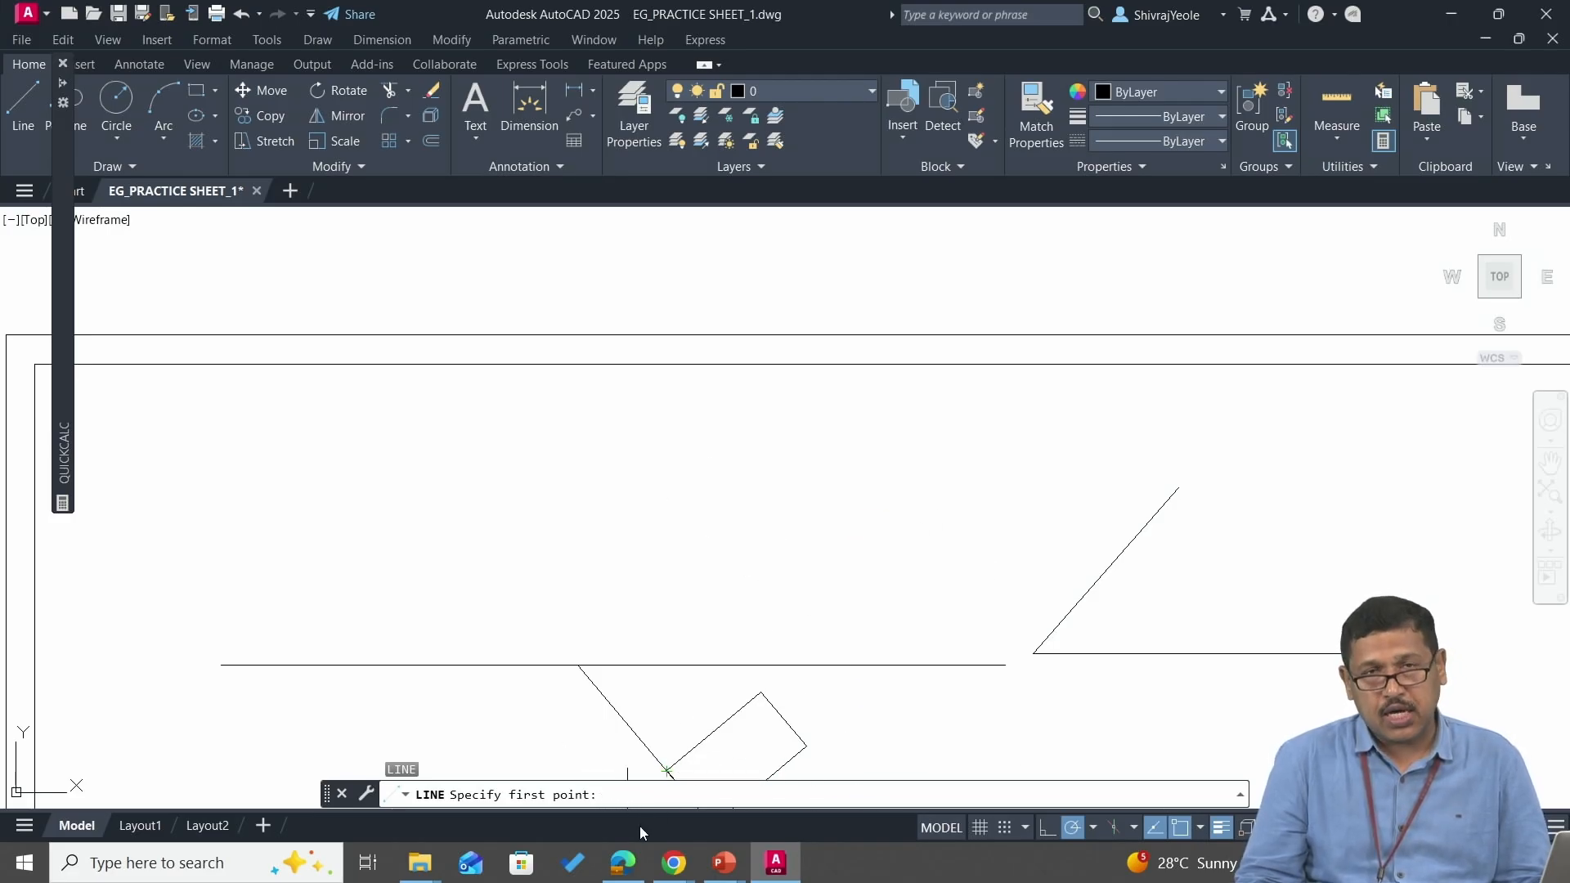
pyautogui.press('Escape')
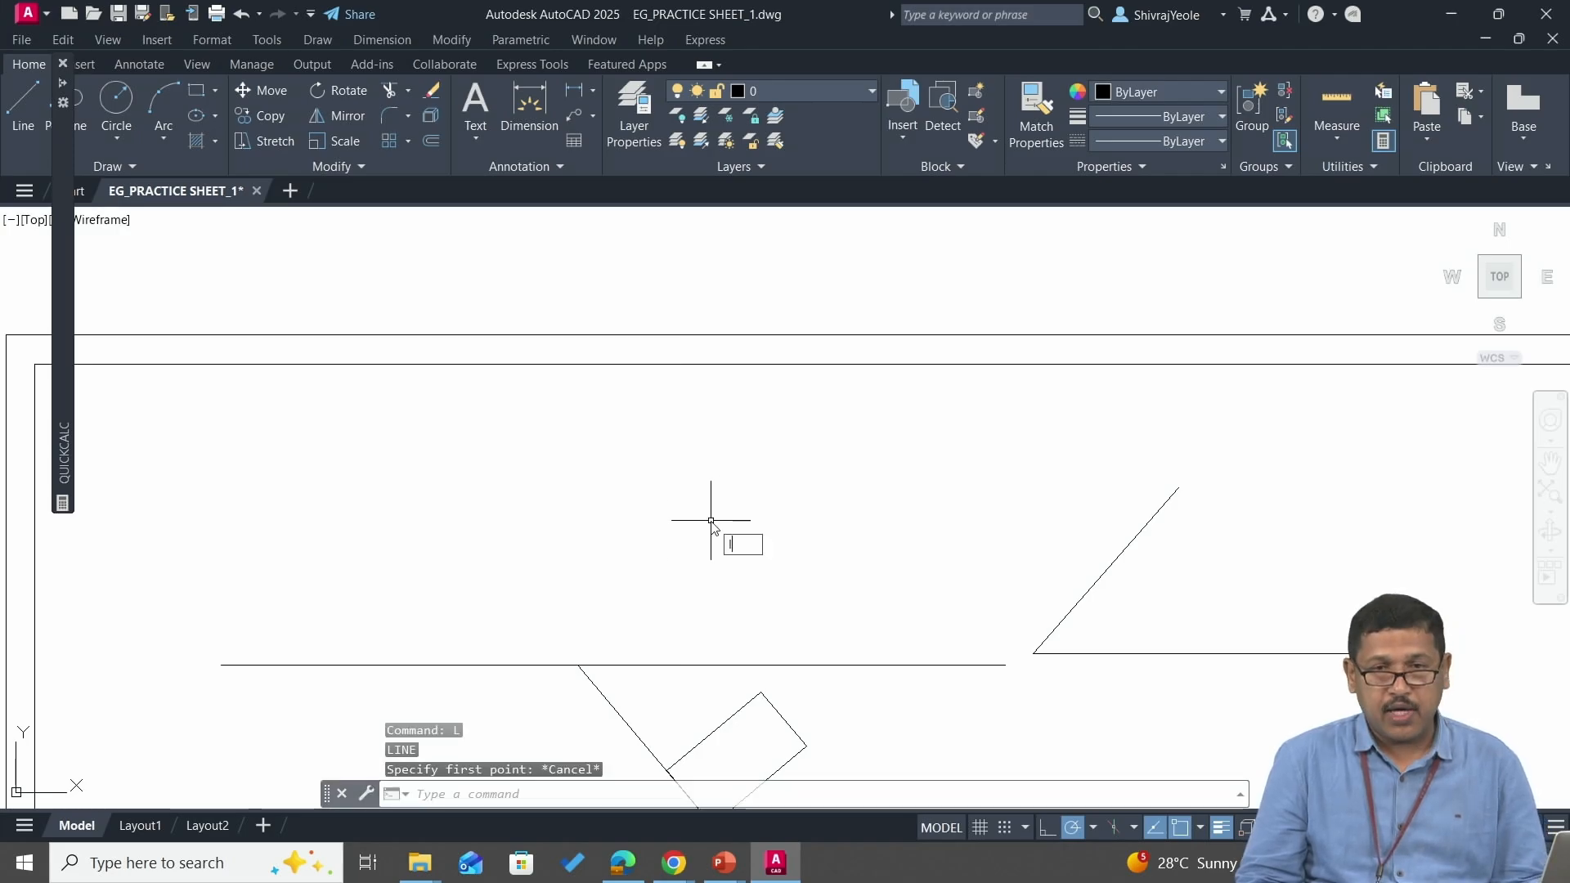
# - Start a line at the absolute coordinates 250,250 using dynamic input
pyautogui.write('L')
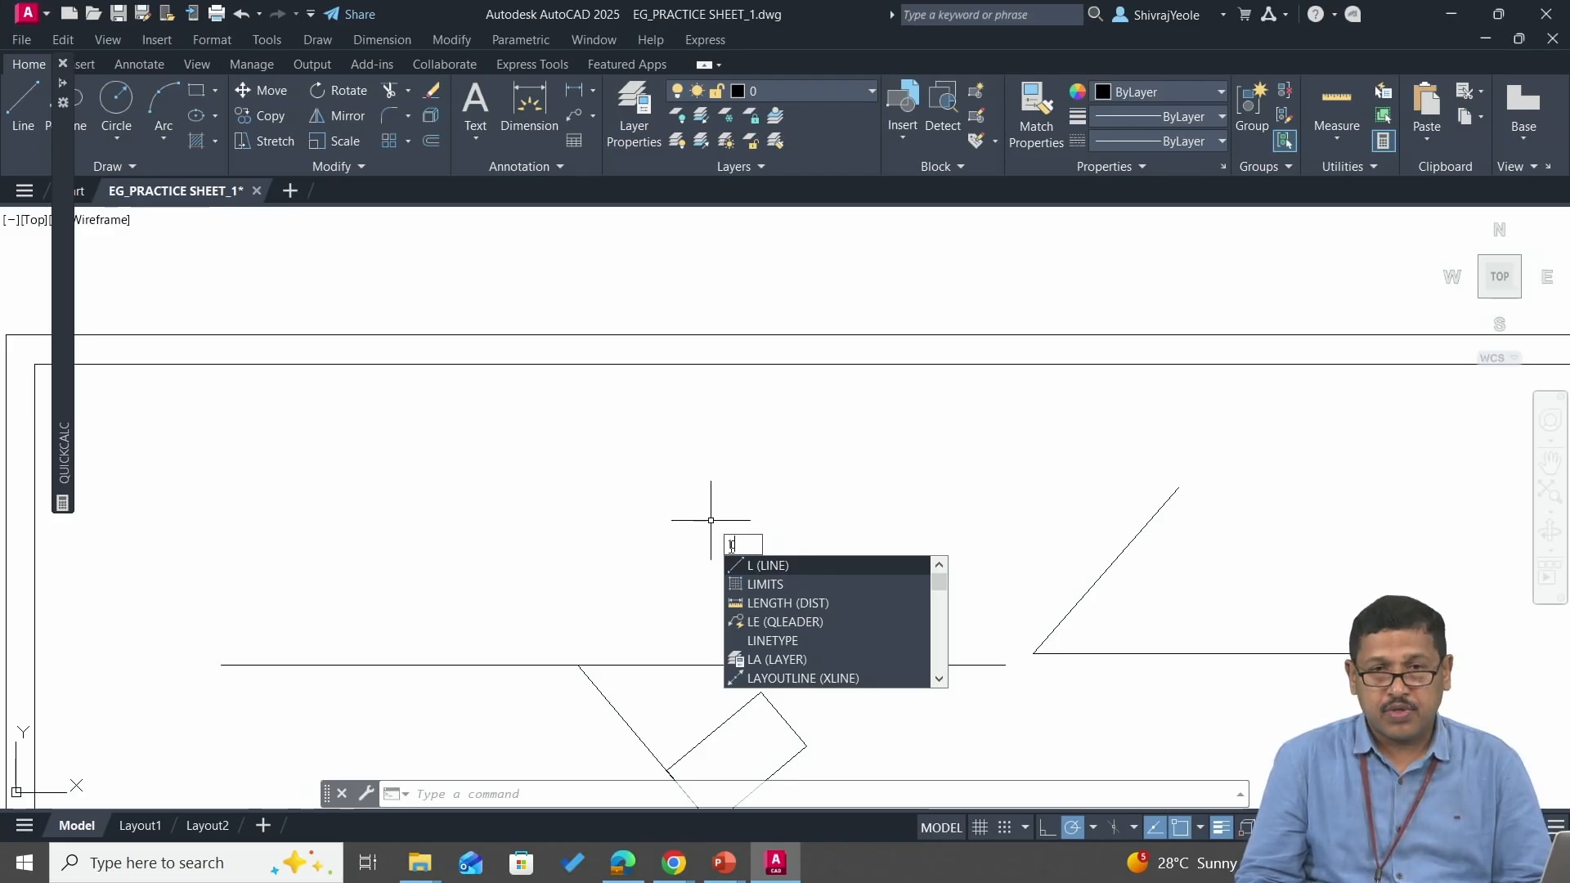
pyautogui.click(745, 568)
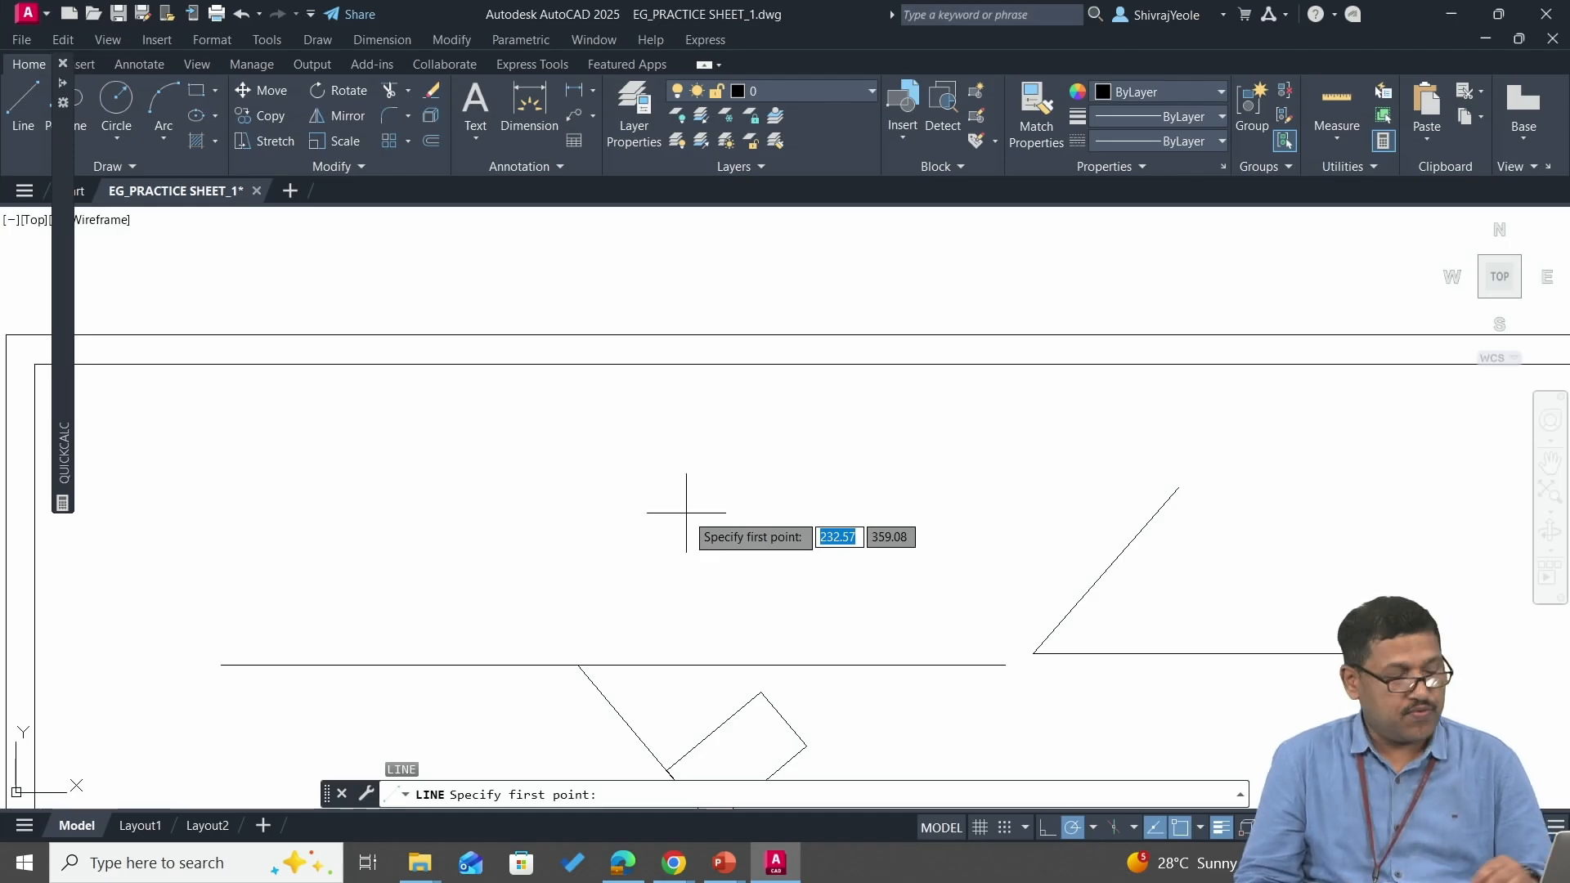
pyautogui.write('250')
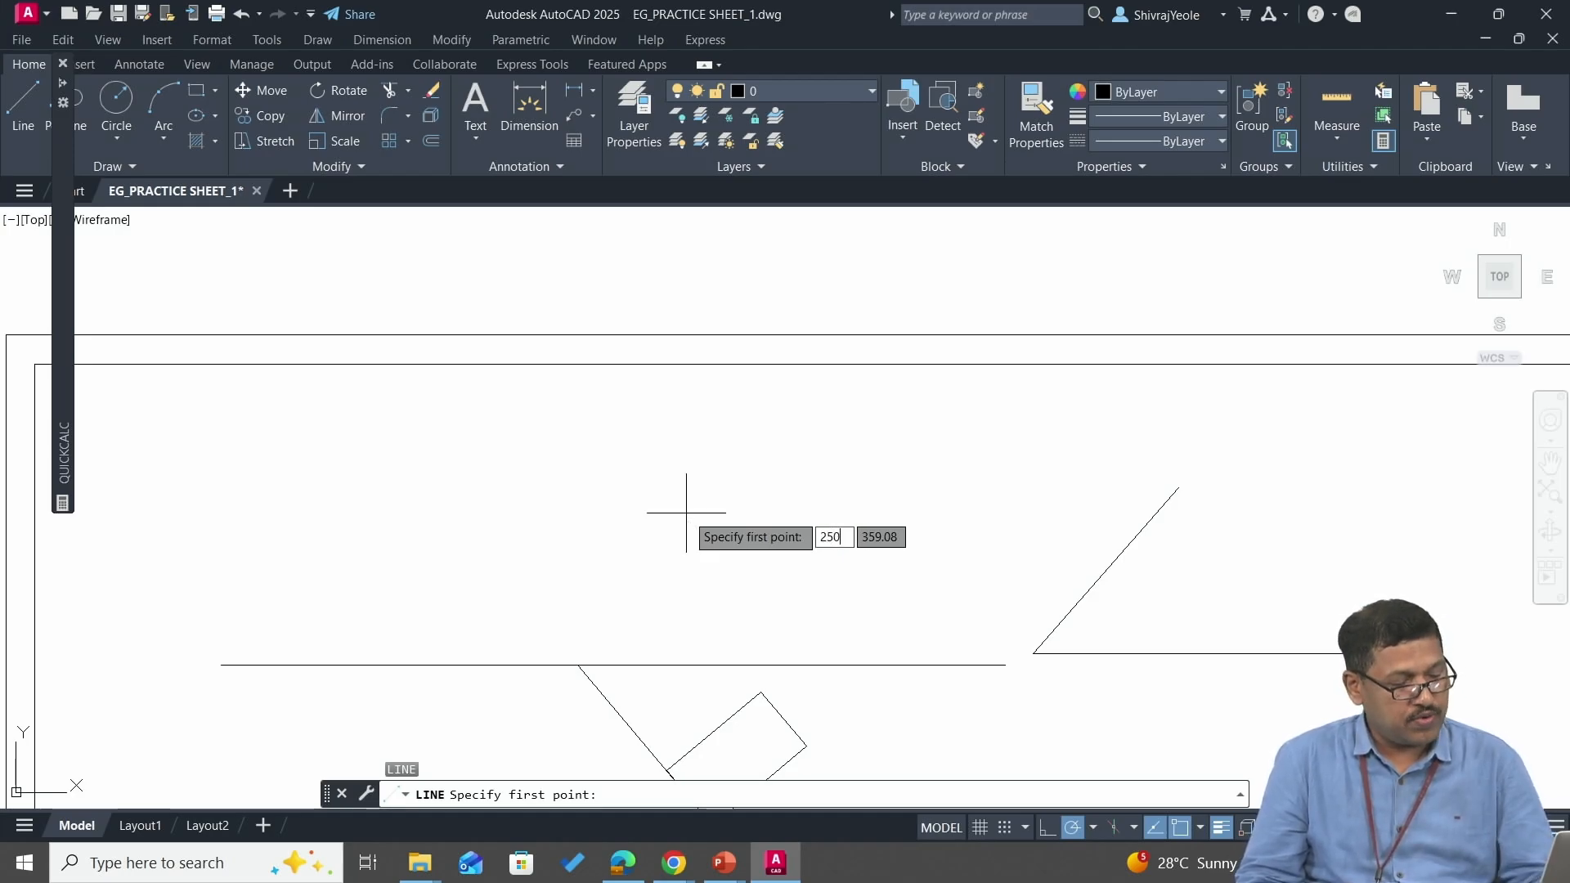
pyautogui.press('Tab')
pyautogui.write('250')
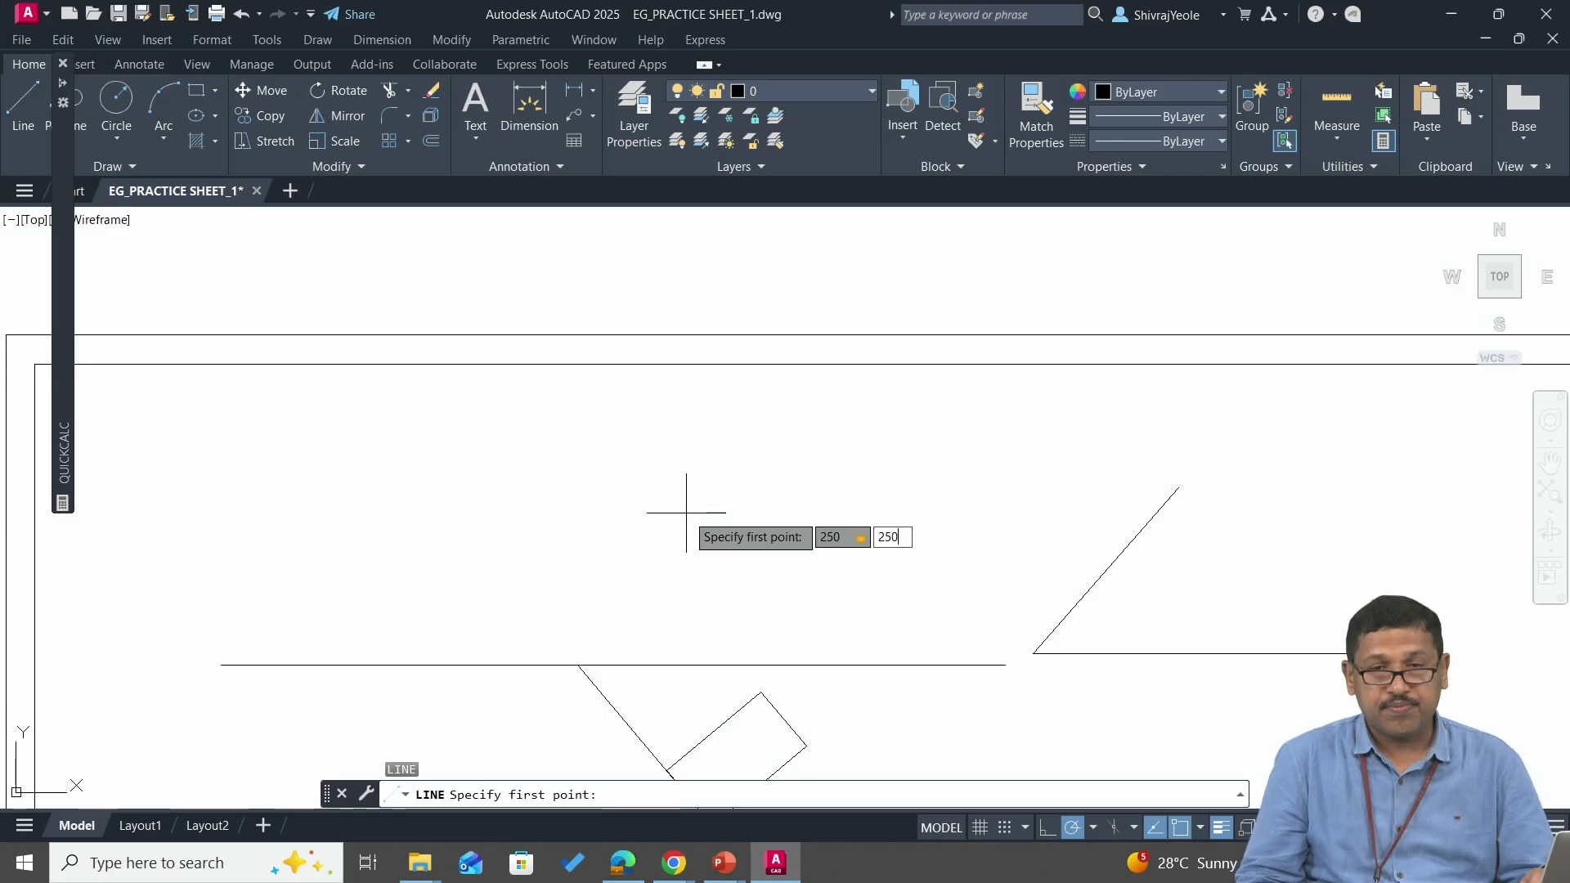
pyautogui.press('Return')
pyautogui.scroll(-5, 736, 517)
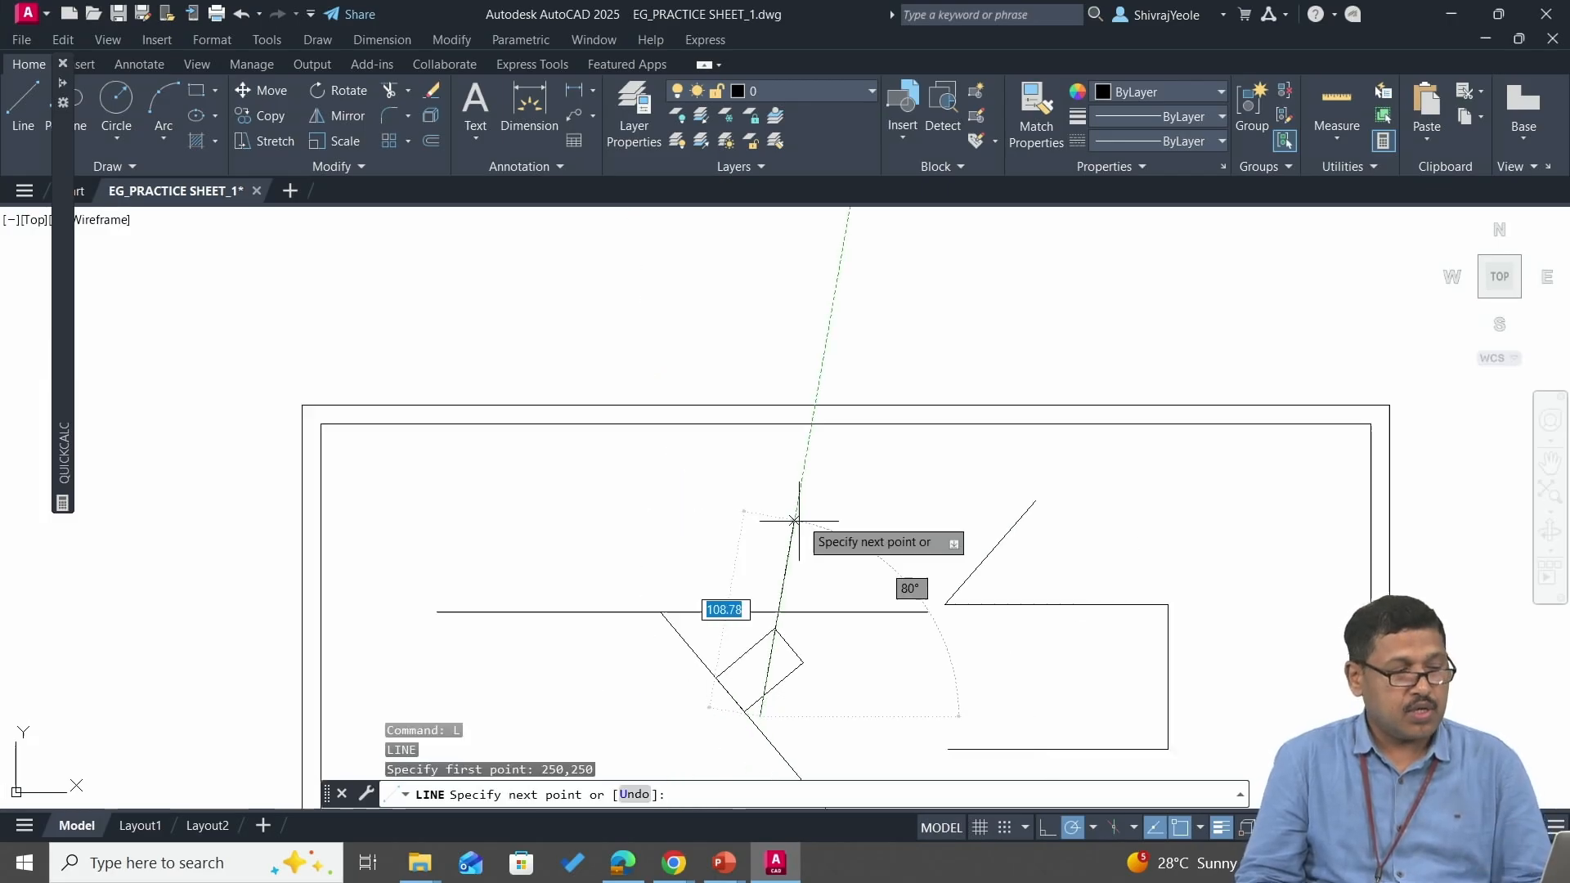
pyautogui.scroll(5, 851, 532)
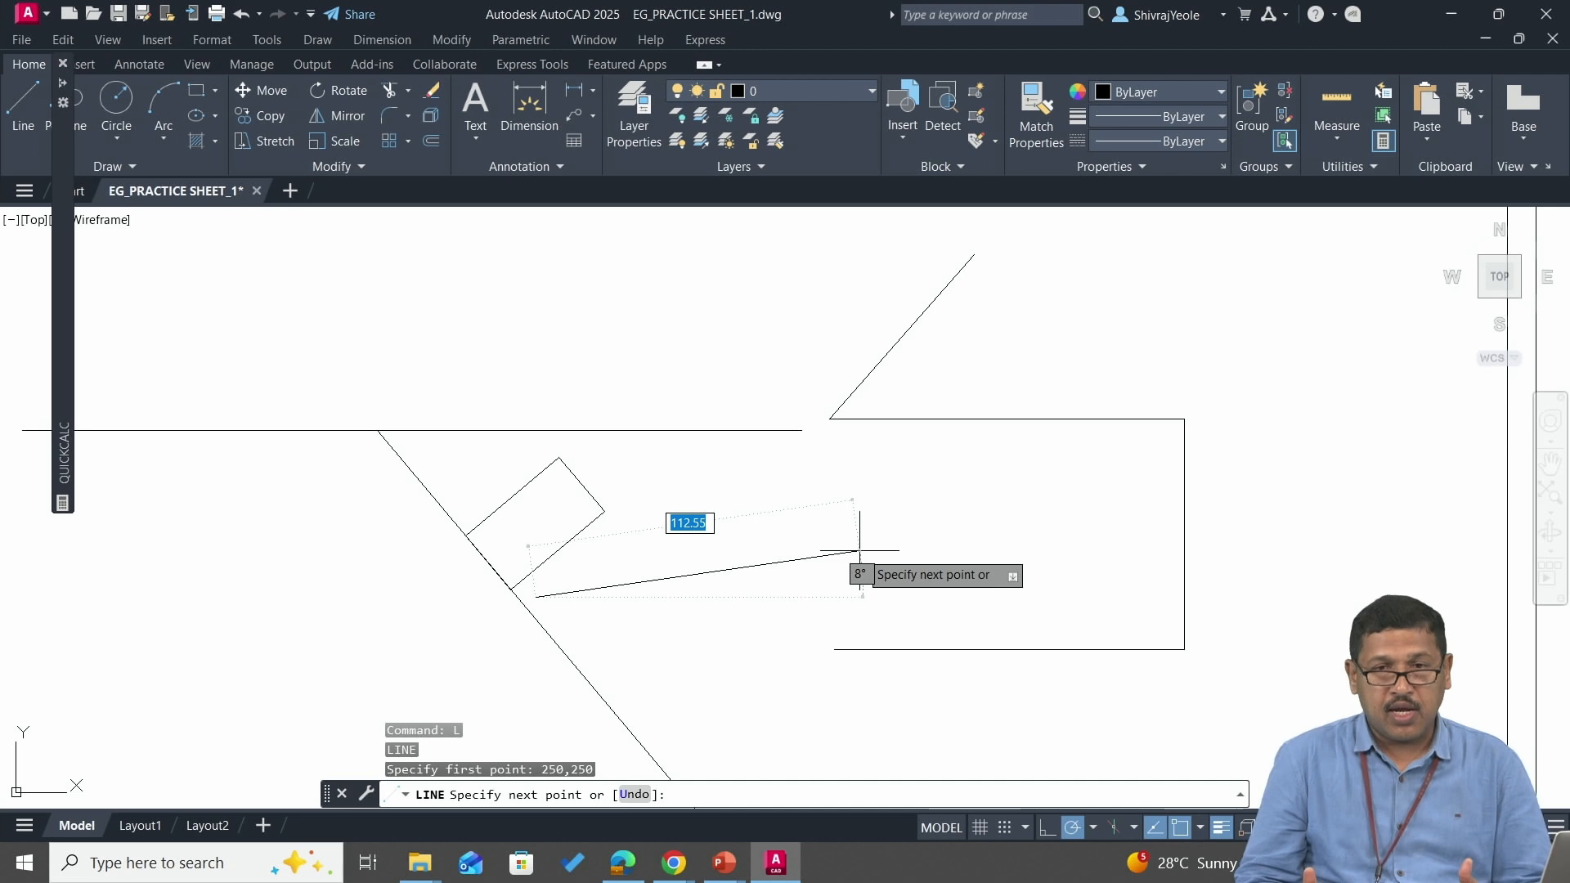
# - Give the line a length of 100 at a 45° angle and end the command
pyautogui.write('100')
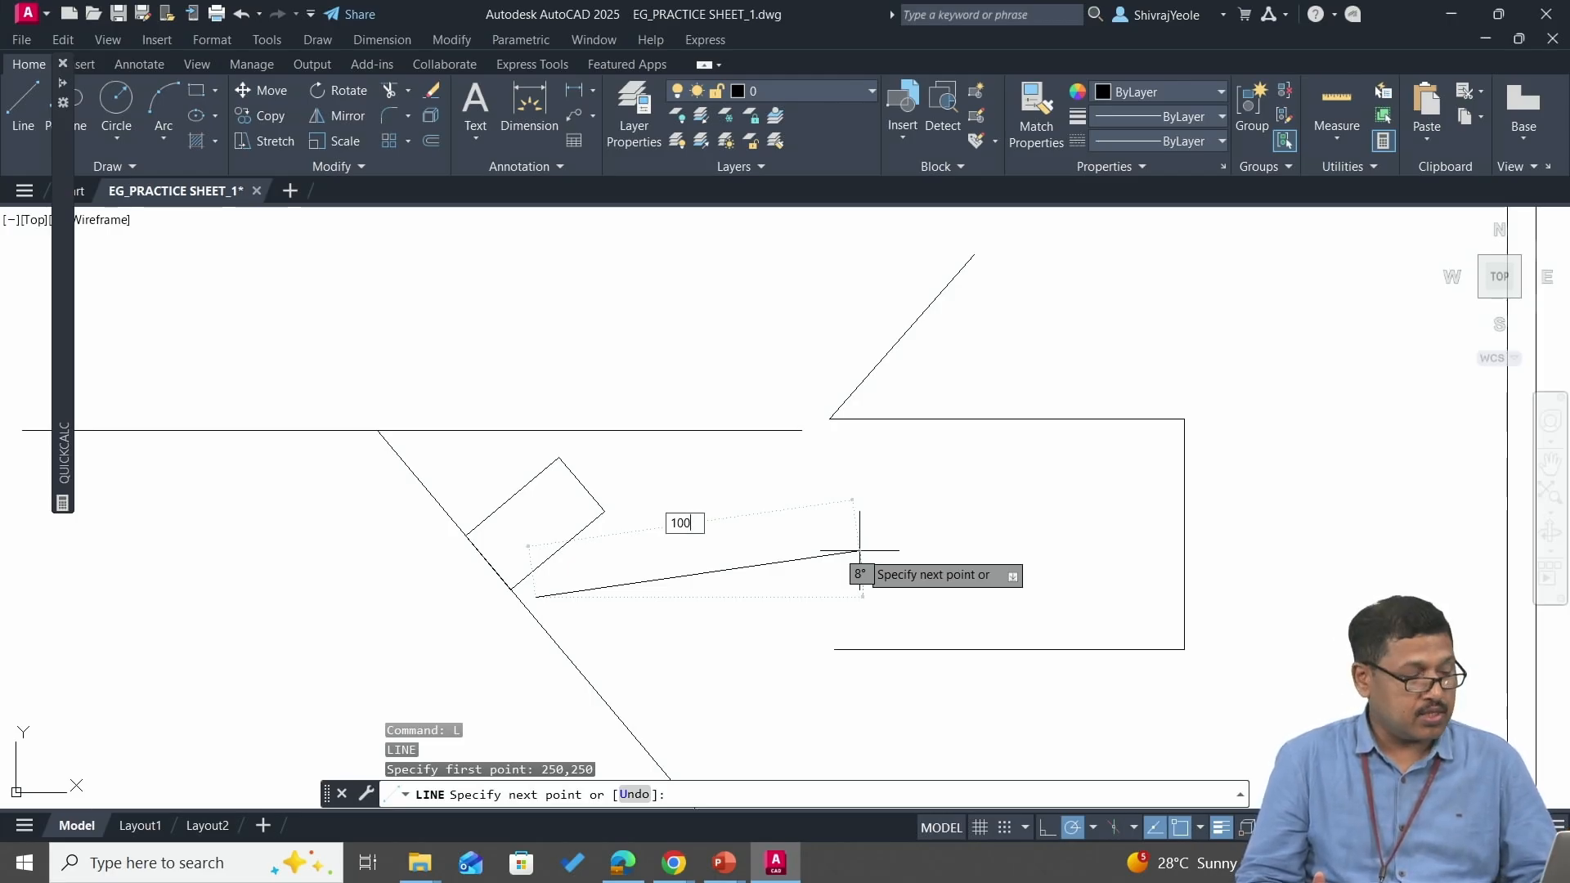
pyautogui.press('Tab')
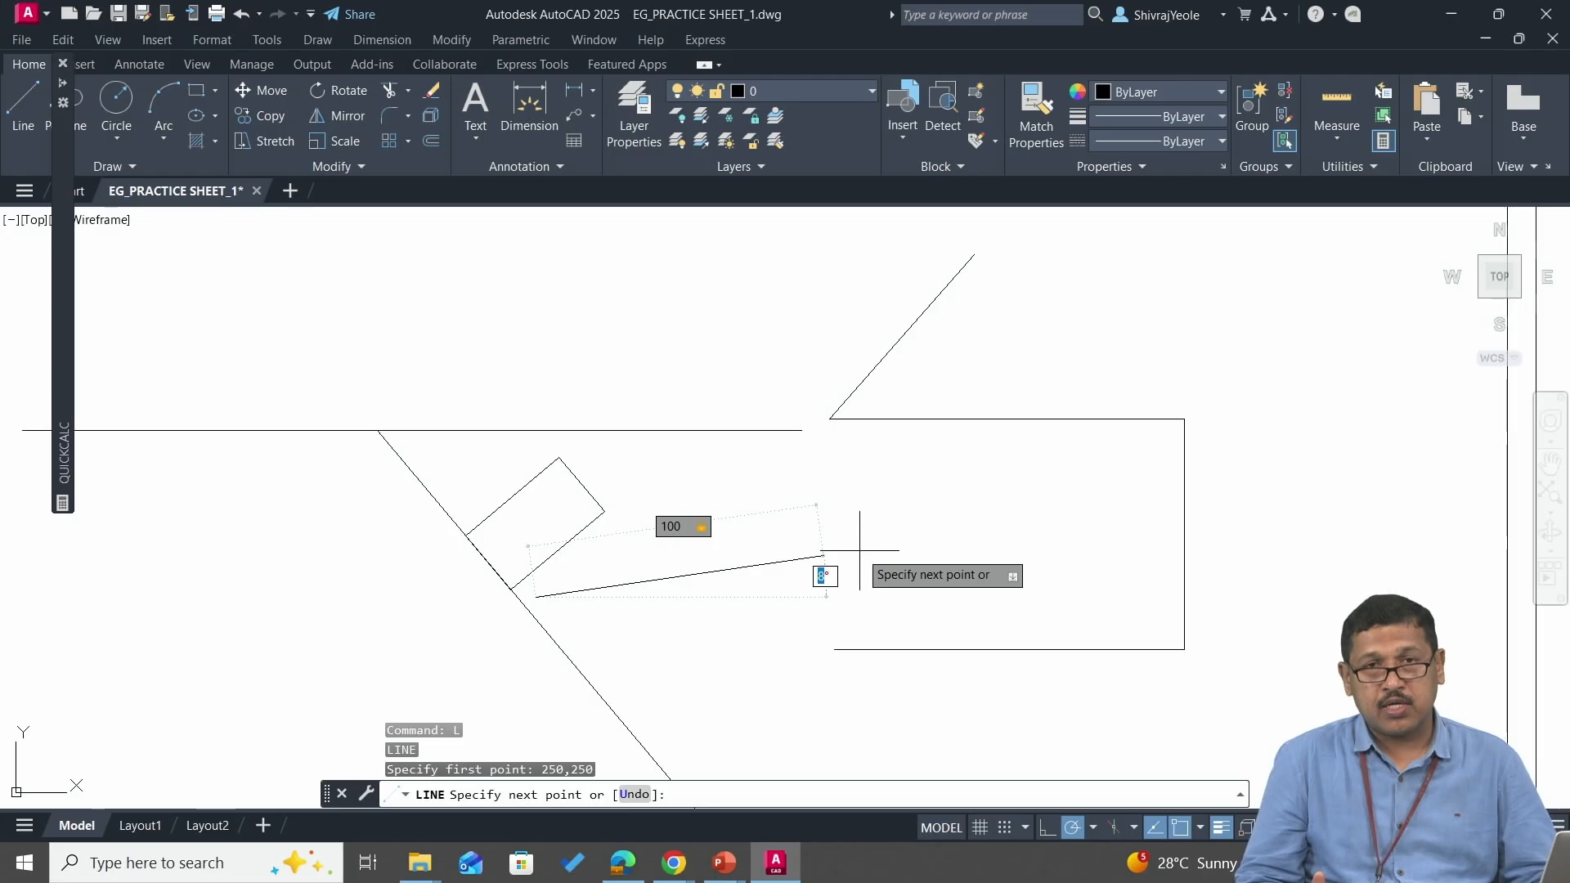
pyautogui.write('45')
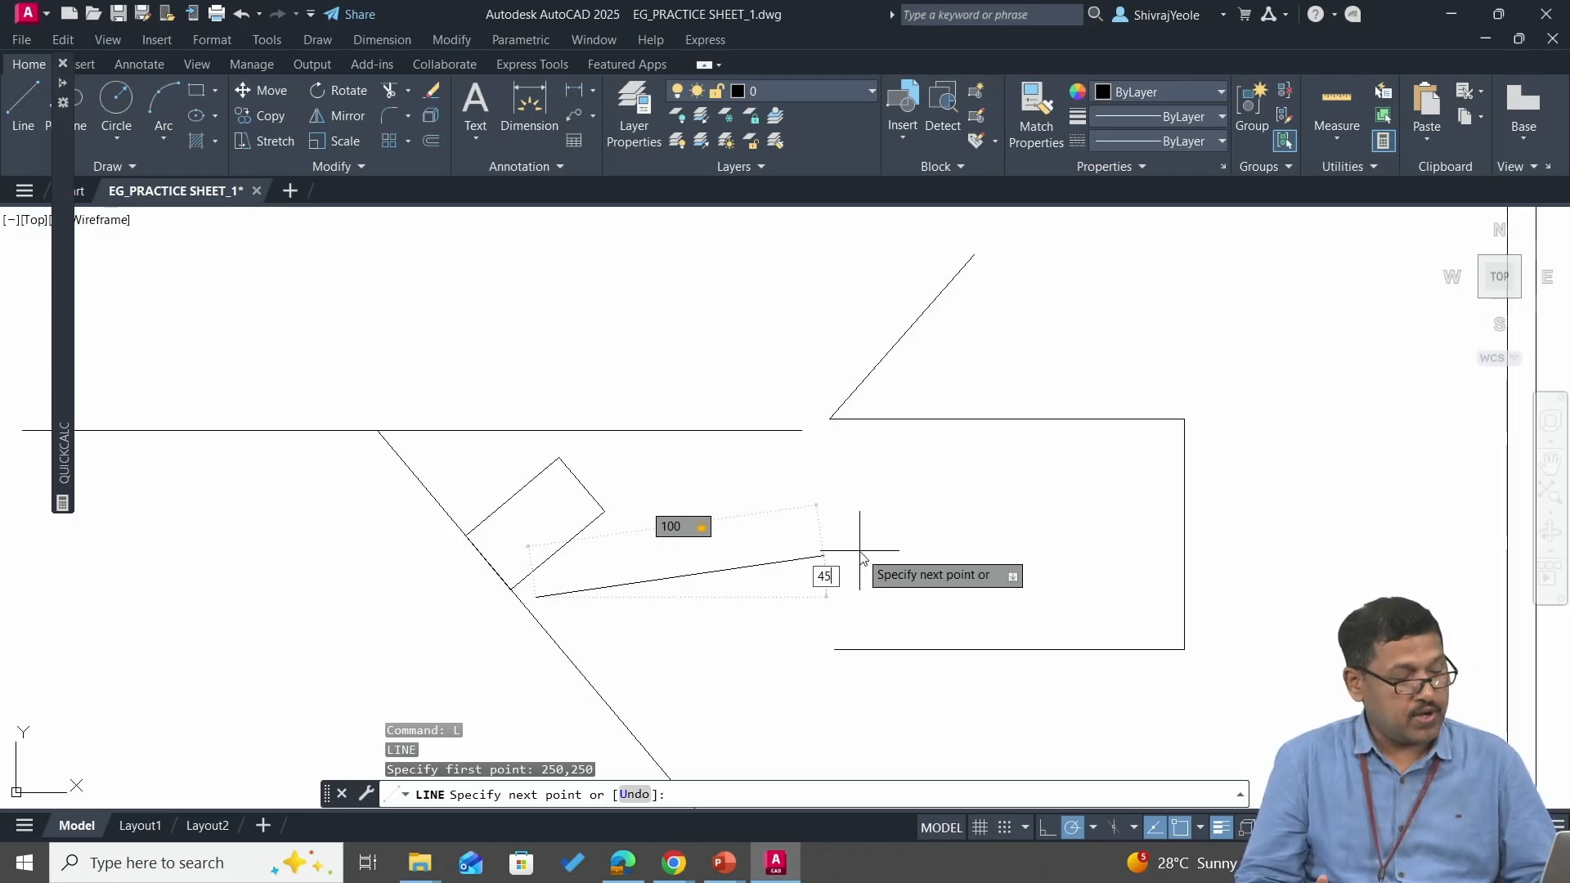
pyautogui.press('Tab')
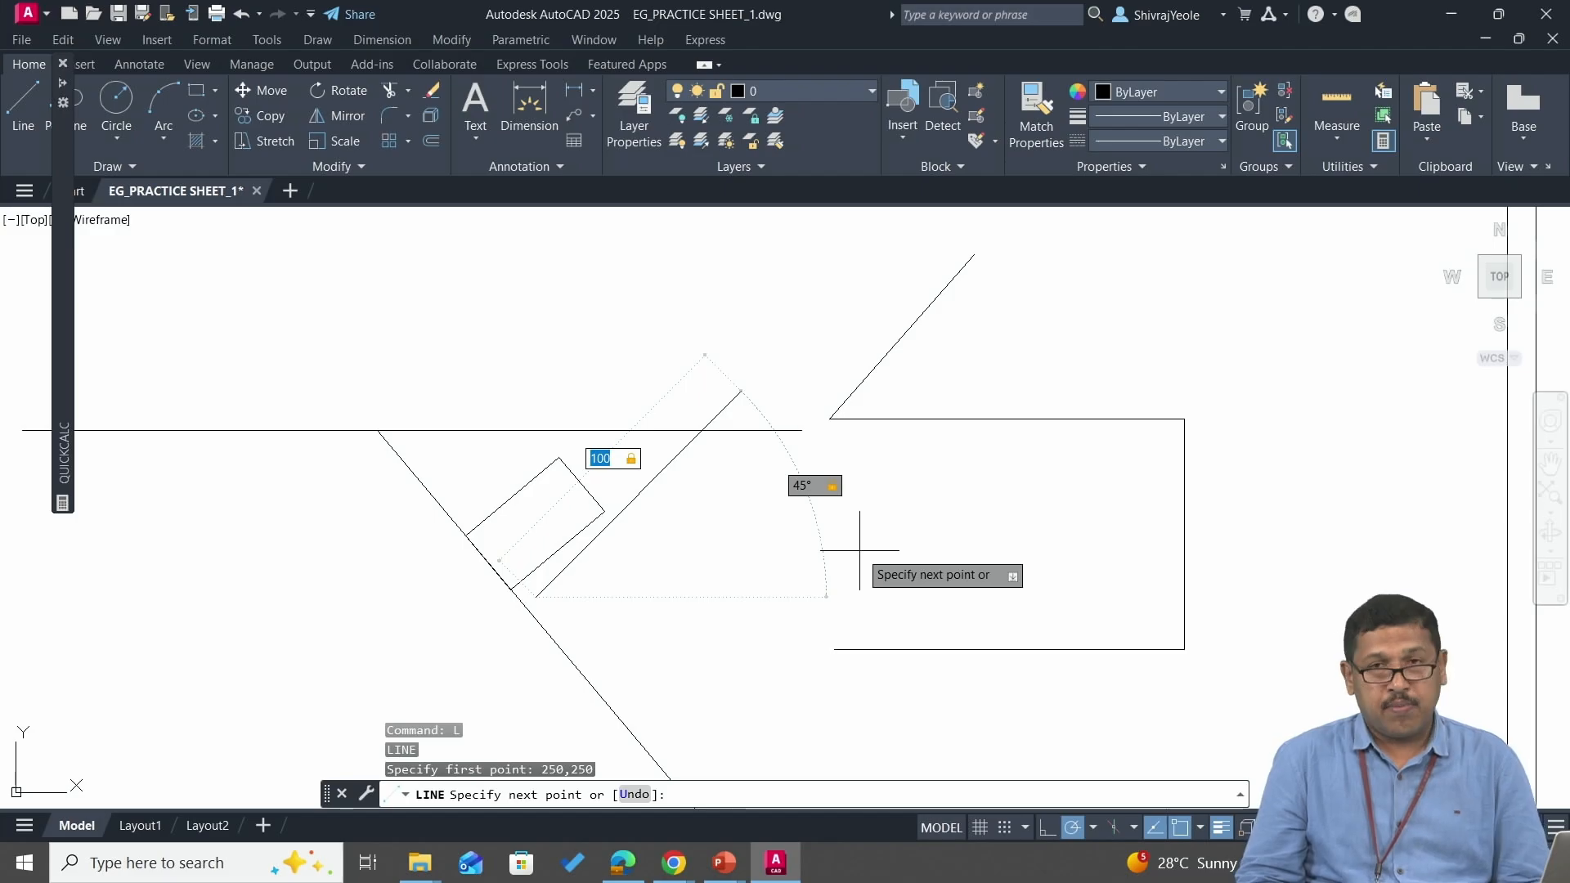
pyautogui.press('Return')
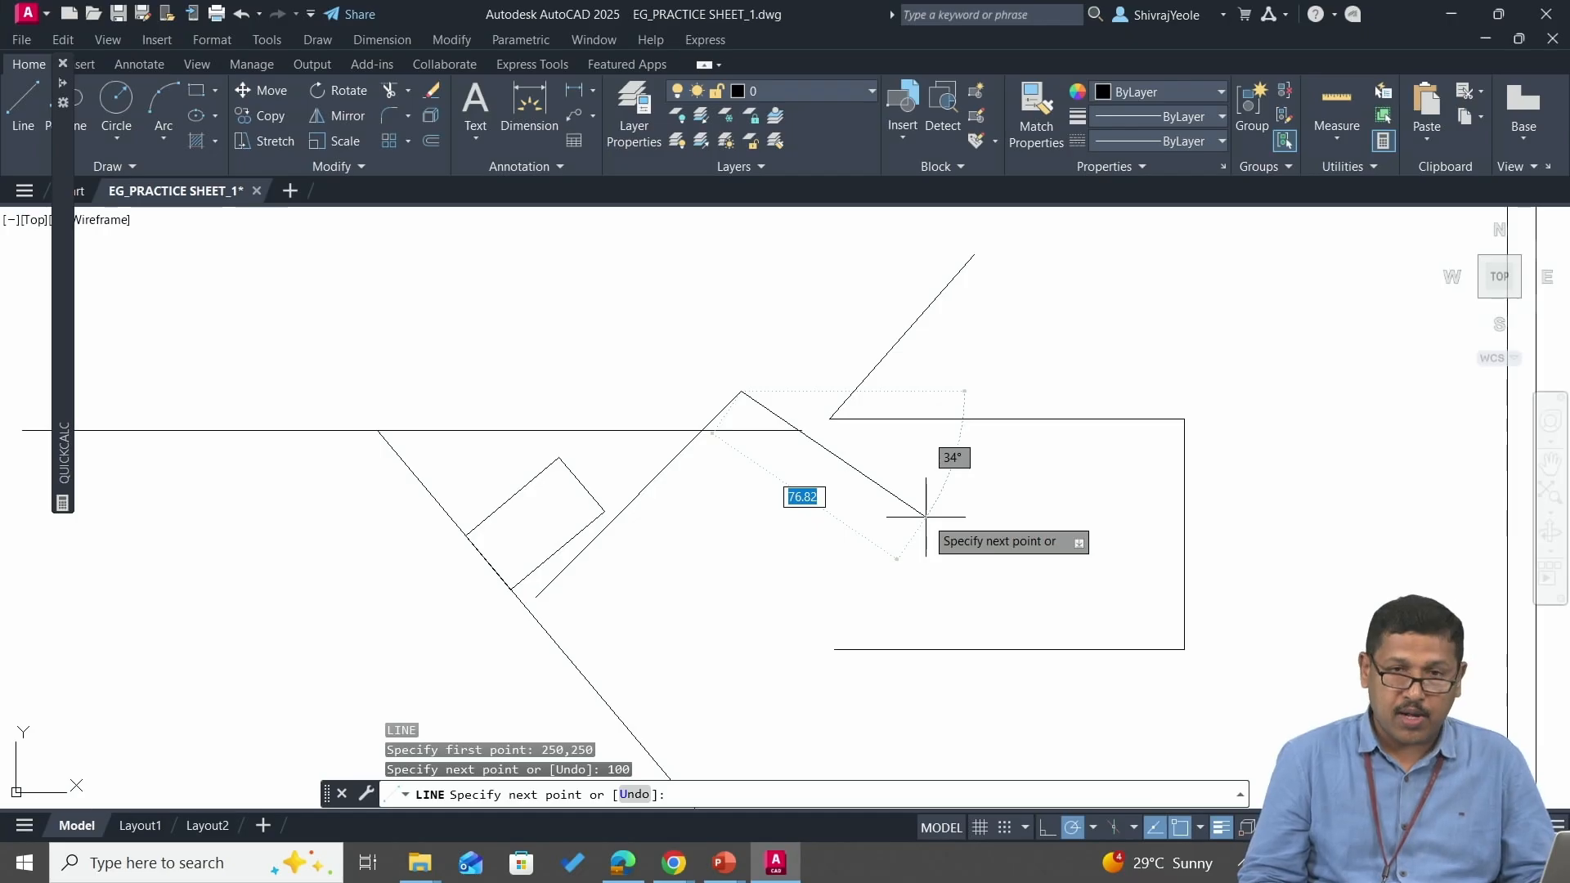
pyautogui.press('Escape')
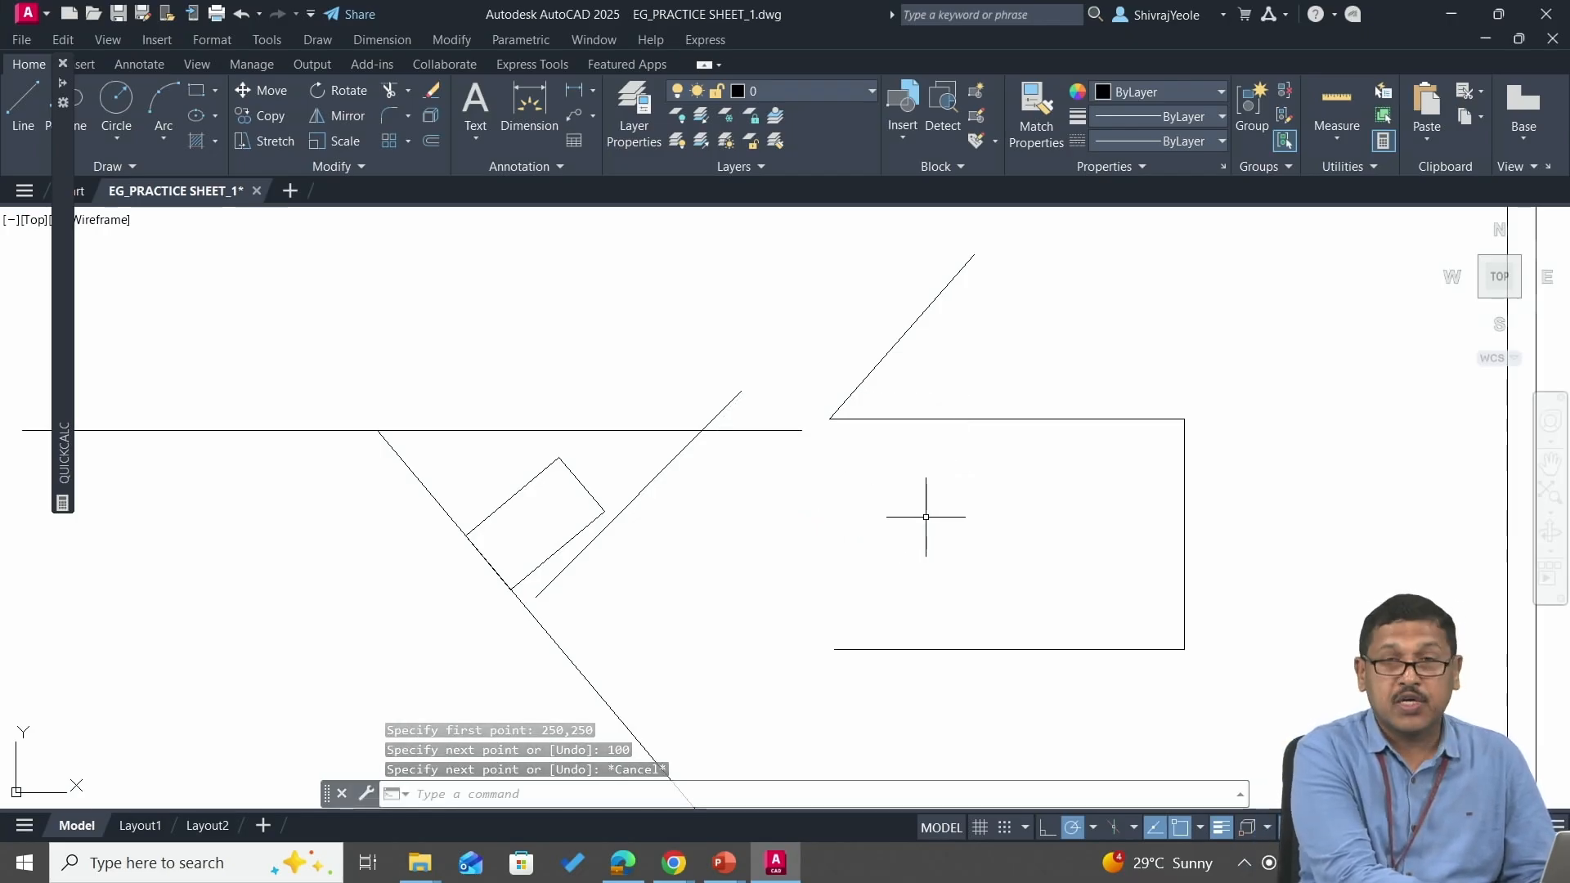
pyautogui.press('Escape')
pyautogui.press('Escape')
# - Browse the command-line suggestions for L down to LA (LAYER)
pyautogui.write('L')
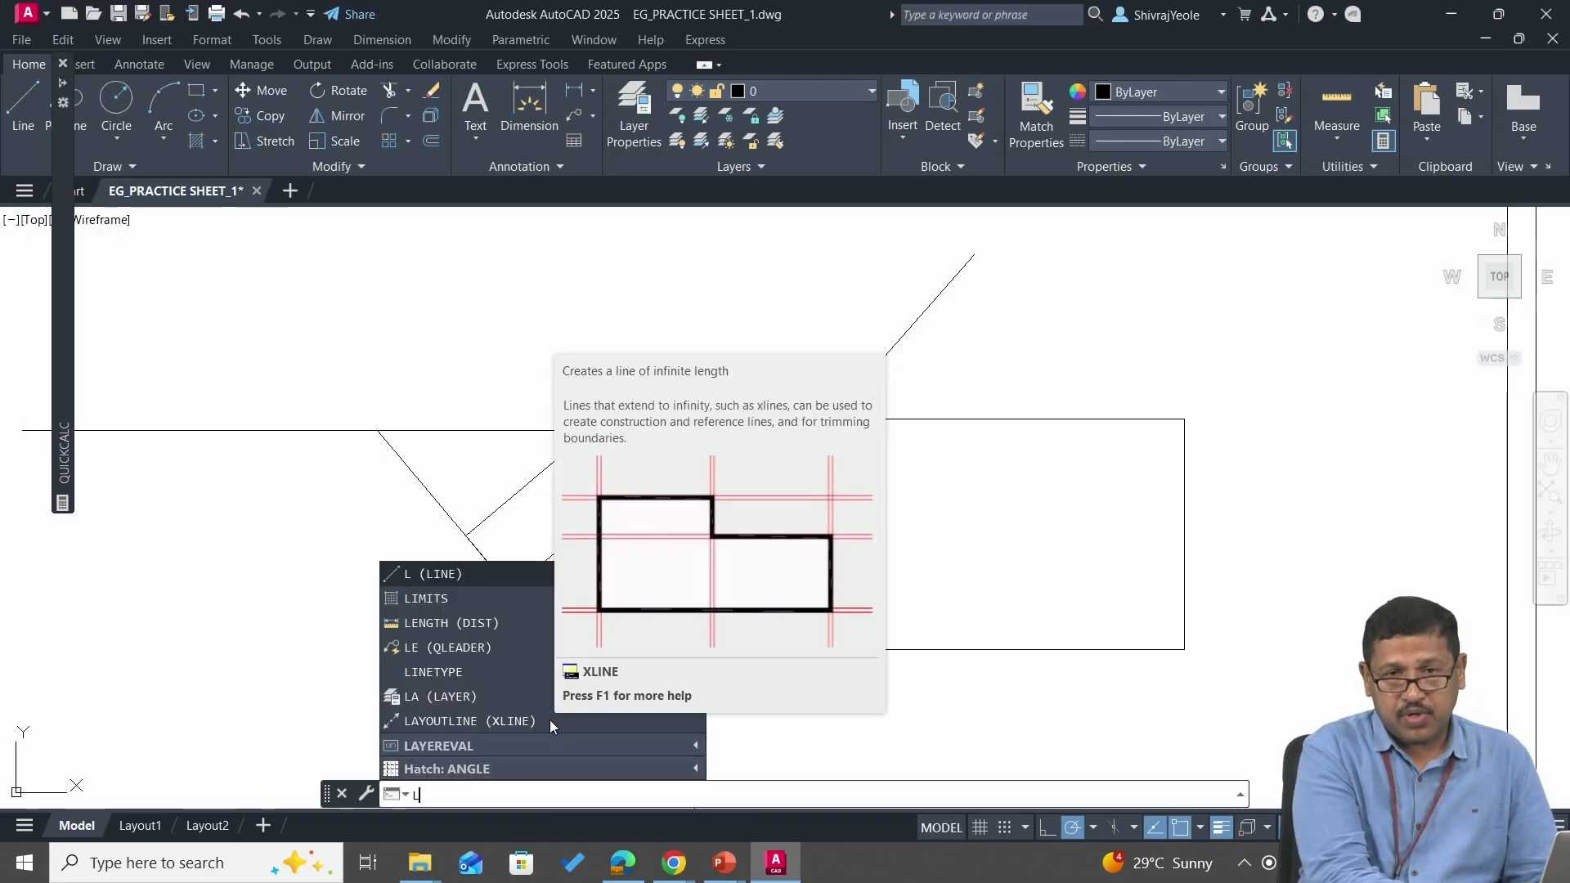
pyautogui.press('Down')
pyautogui.press('Down')
pyautogui.press('Down')
pyautogui.press('Down')
pyautogui.press('Down')
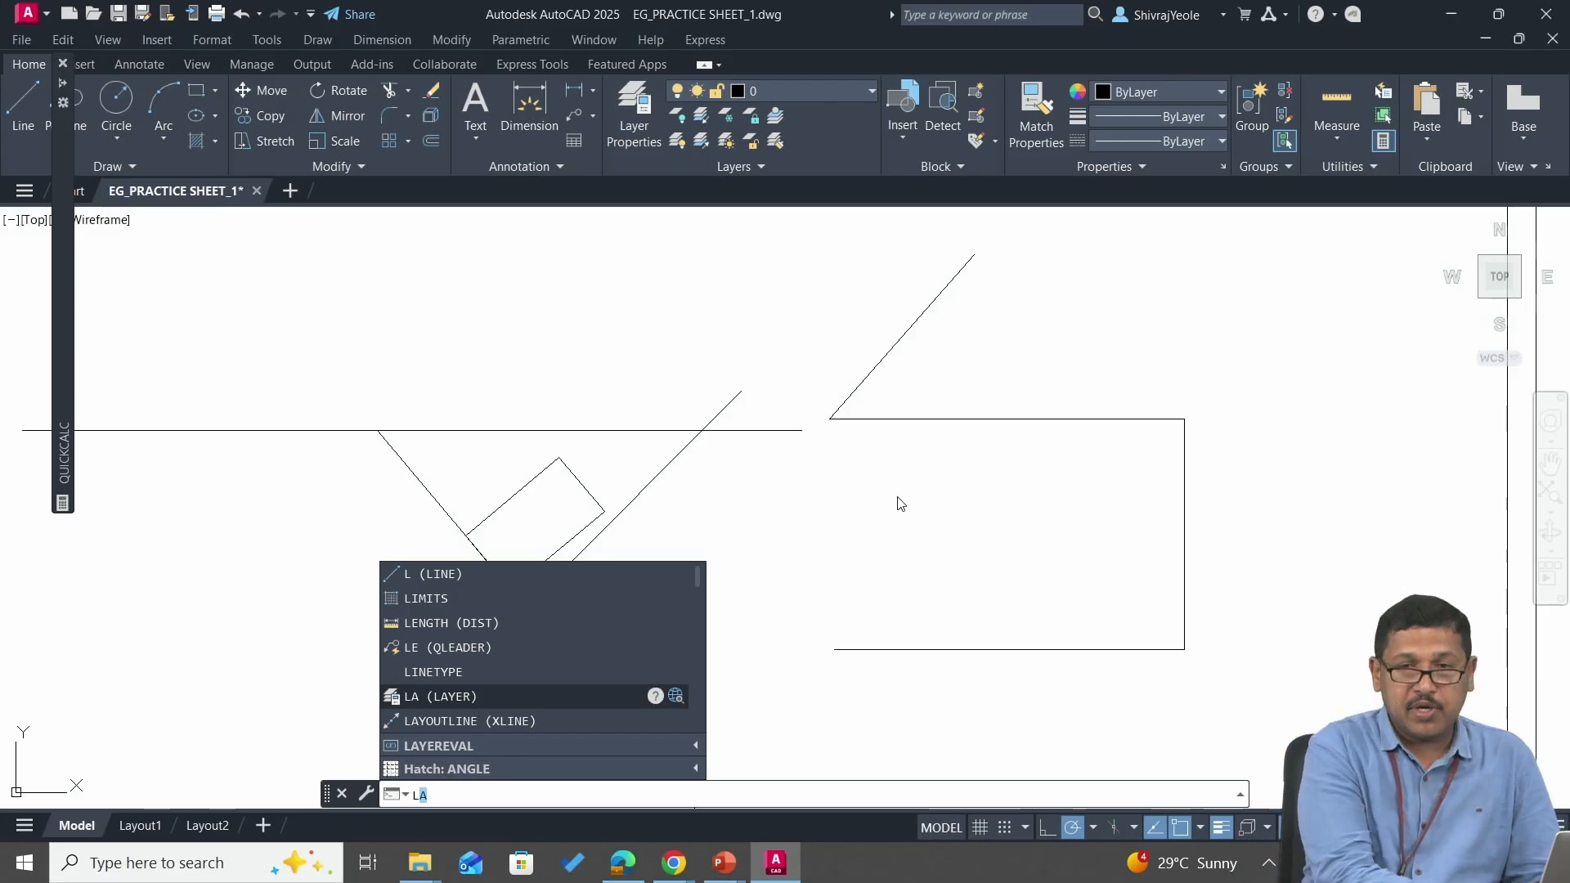
# - Try to start a line from the command line with first point 100,100250,300, and cancel it
pyautogui.write('ine')
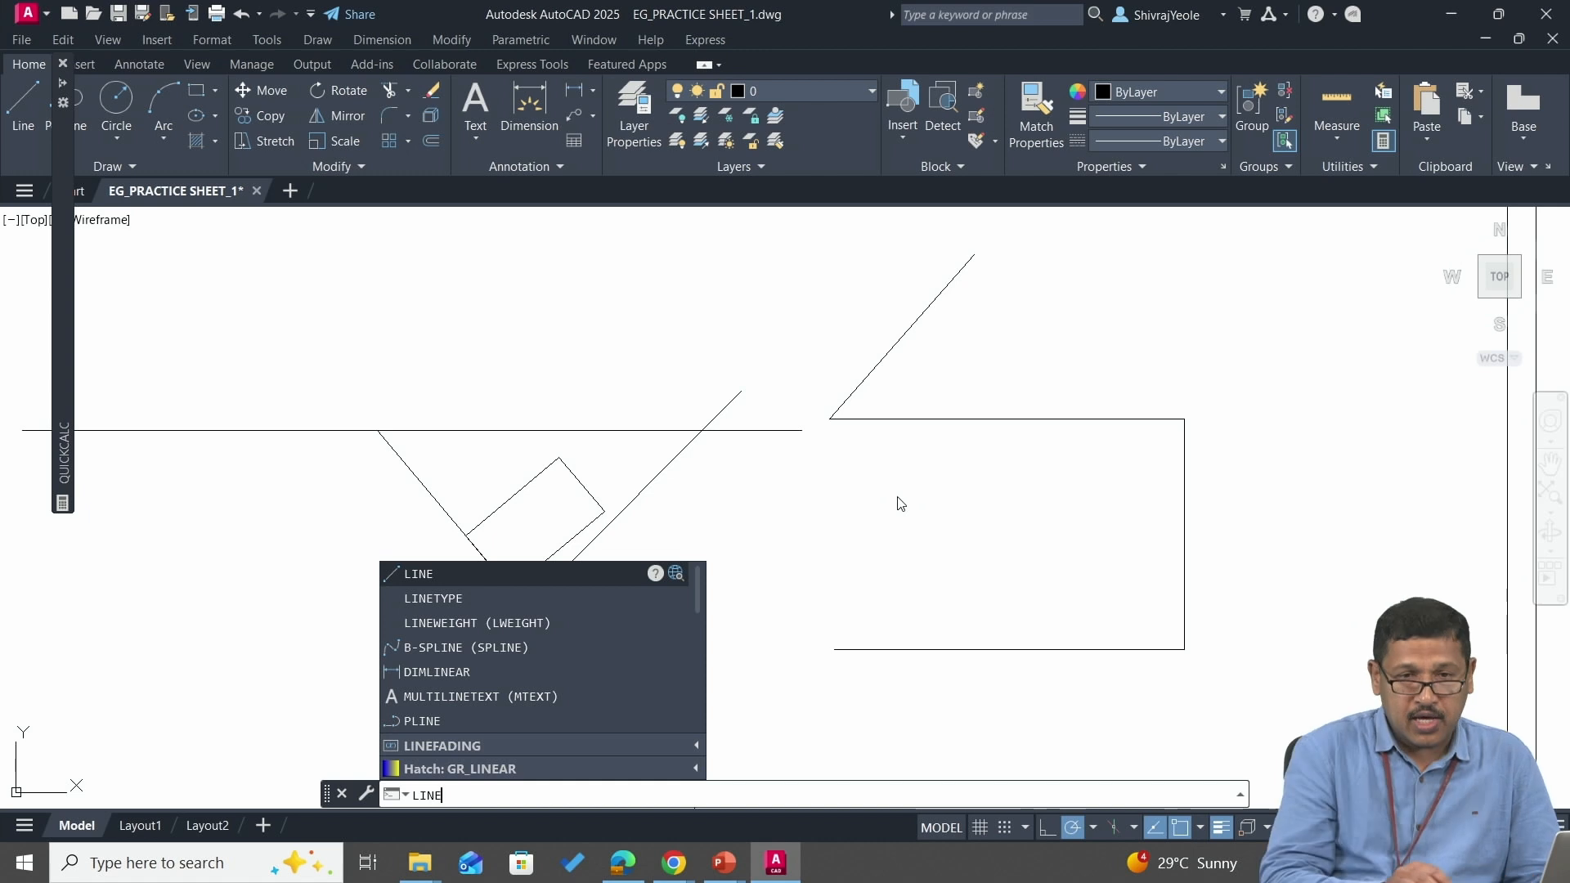
pyautogui.press('Return')
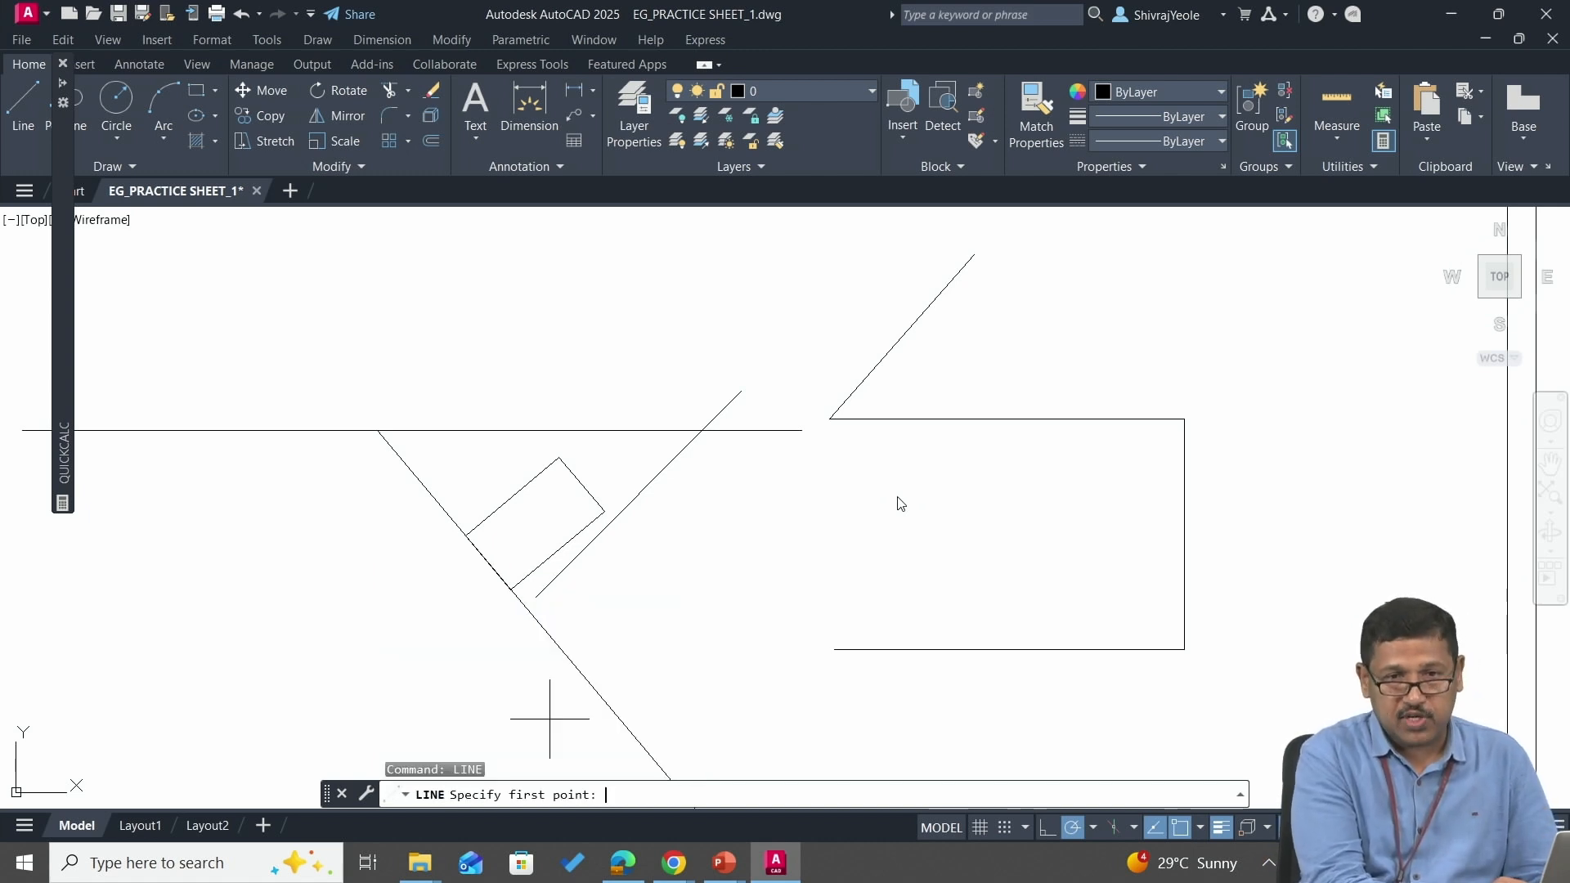
pyautogui.write('100,100')
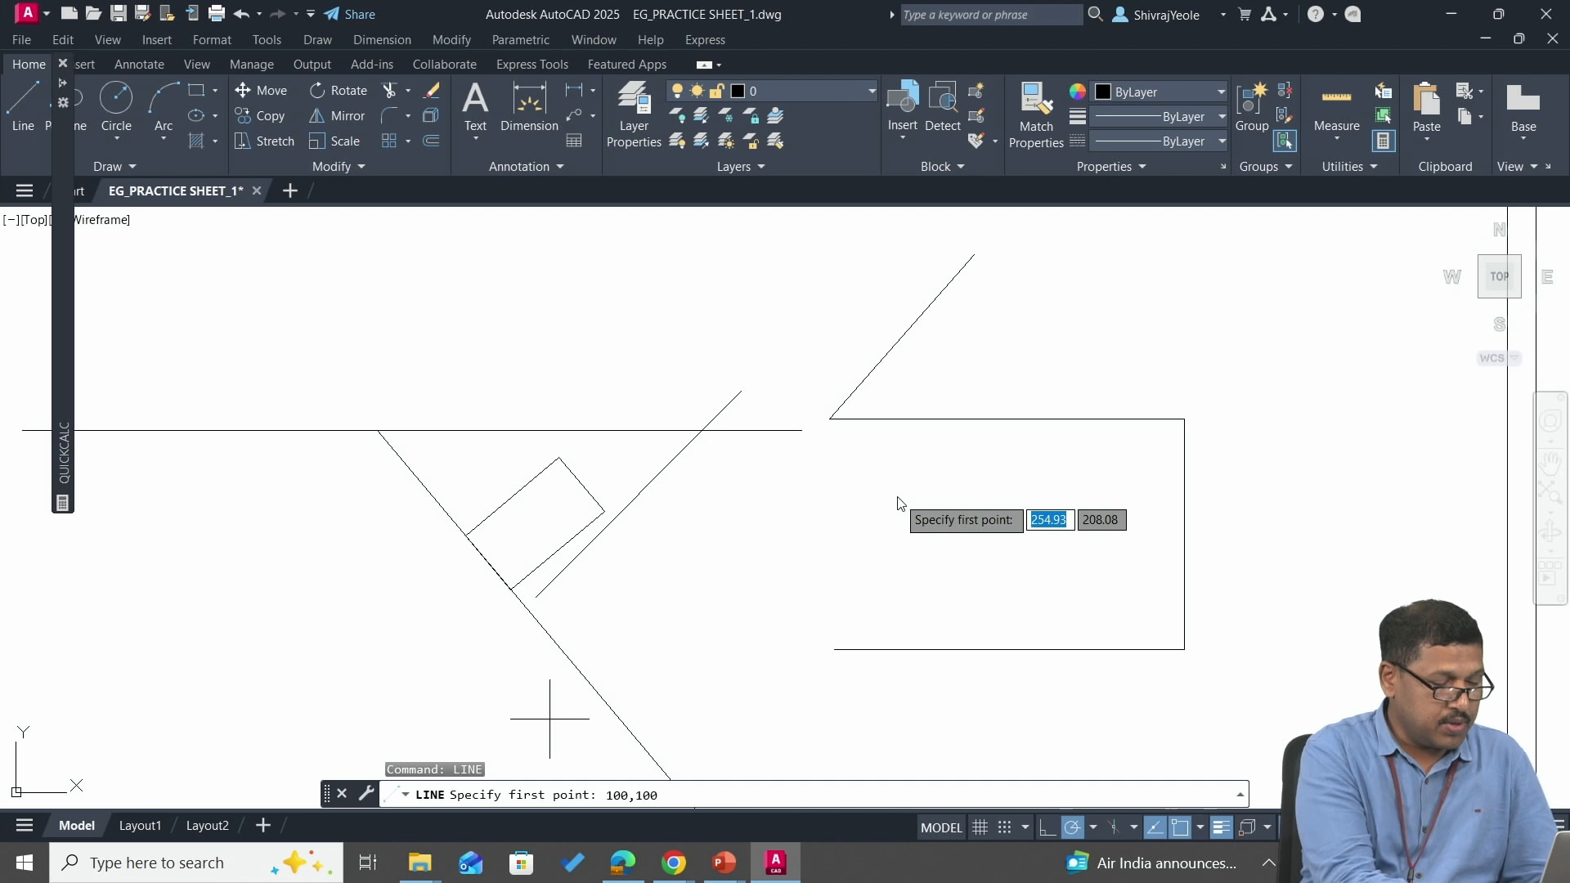
pyautogui.write('50,300')
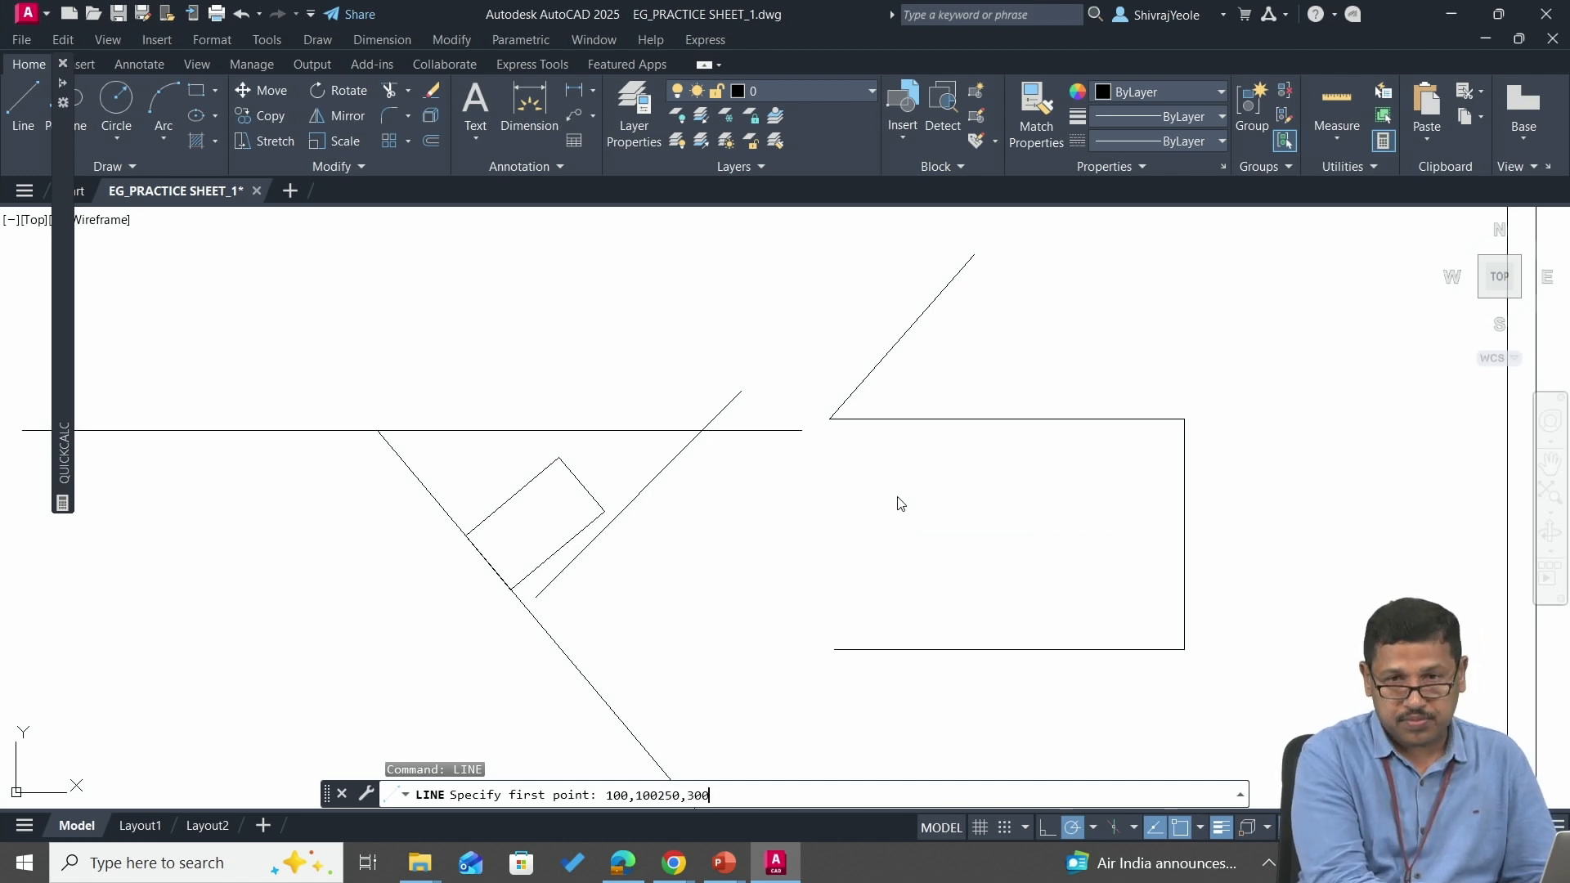
pyautogui.press('Return')
pyautogui.press('Escape')
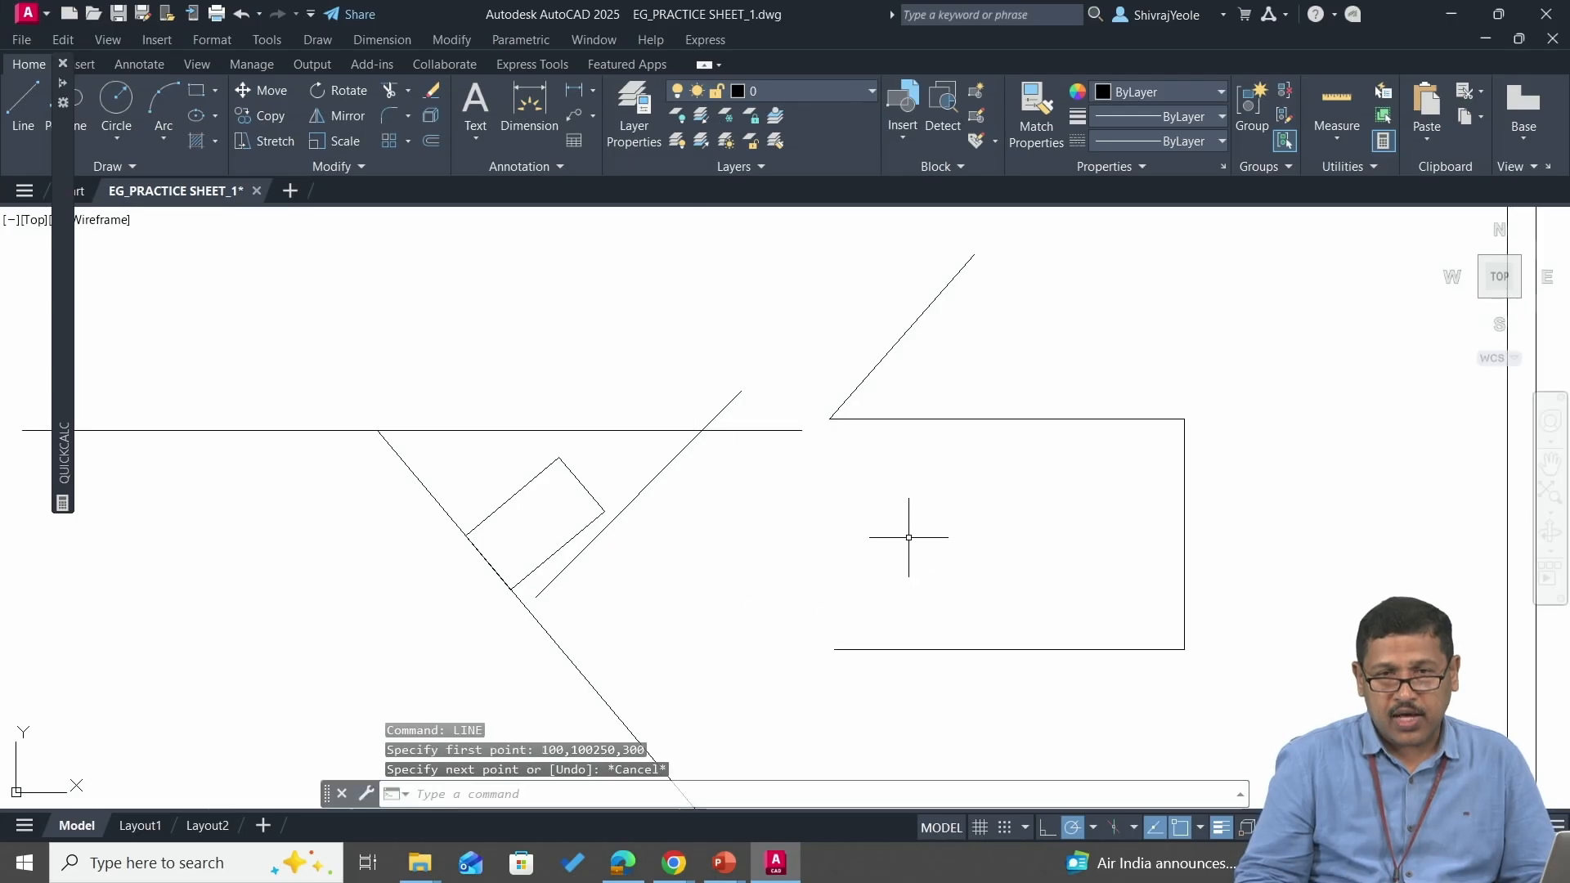
# - Erase all the practice lines and the tilted rectangle inside the sheet border
pyautogui.scroll(-3, 906, 533)
pyautogui.moveTo(866, 543)
pyautogui.mouseDown(button='middle')
pyautogui.moveTo(791, 386)
pyautogui.moveTo(790, 442)
pyautogui.mouseUp(button='middle')
pyautogui.press('Escape')
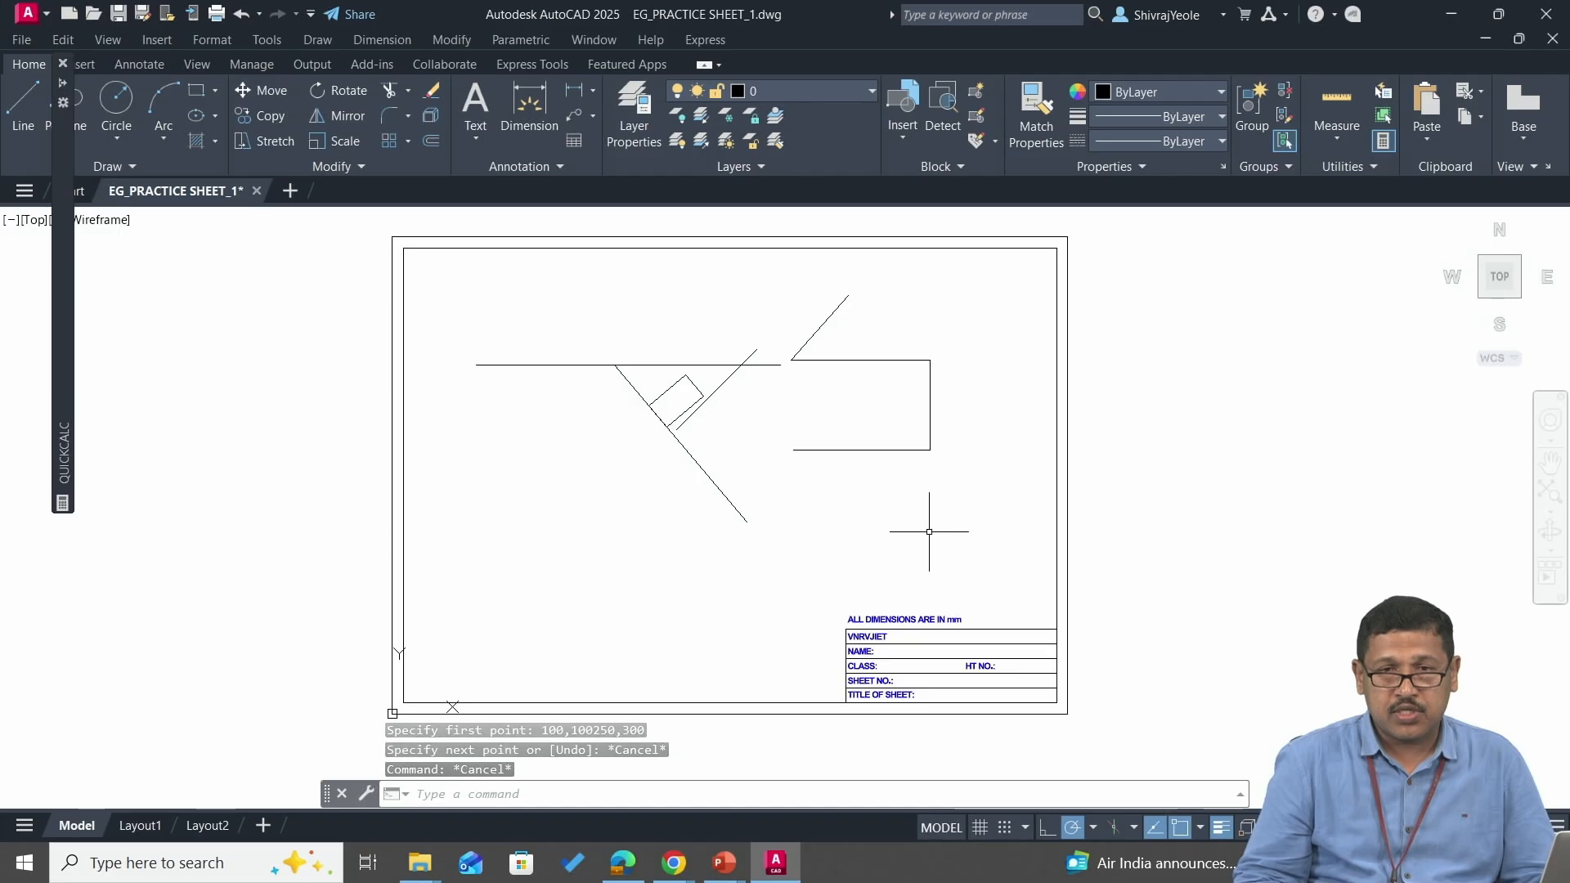
pyautogui.press('Escape')
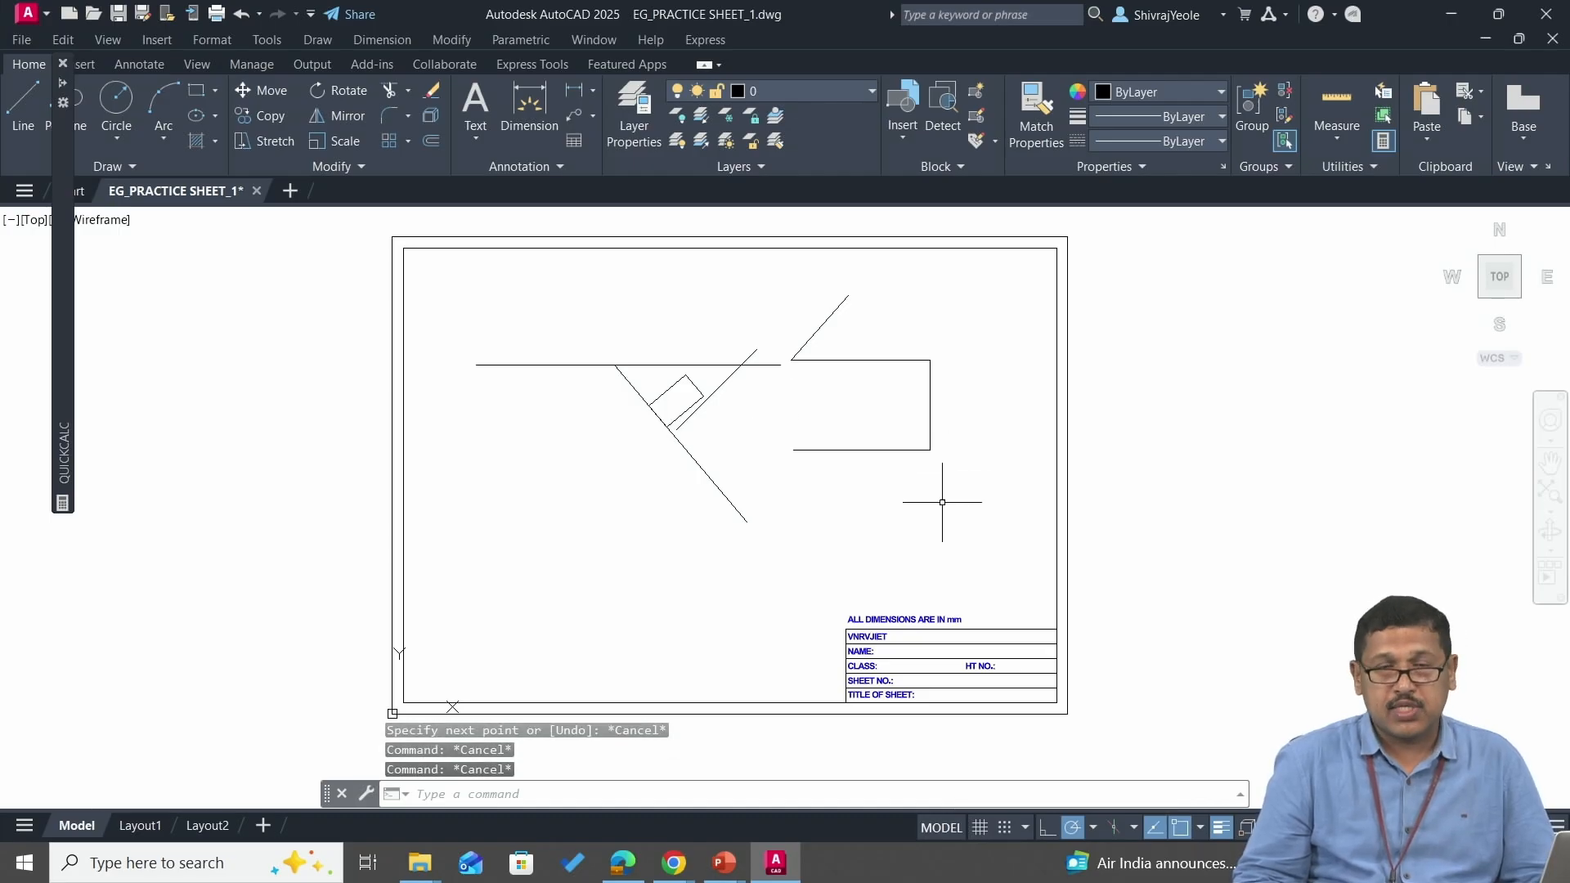
pyautogui.scroll(2, 921, 492)
pyautogui.moveTo(826, 455)
pyautogui.mouseDown(button='middle')
pyautogui.moveTo(848, 542)
pyautogui.moveTo(904, 621)
pyautogui.mouseUp(button='middle')
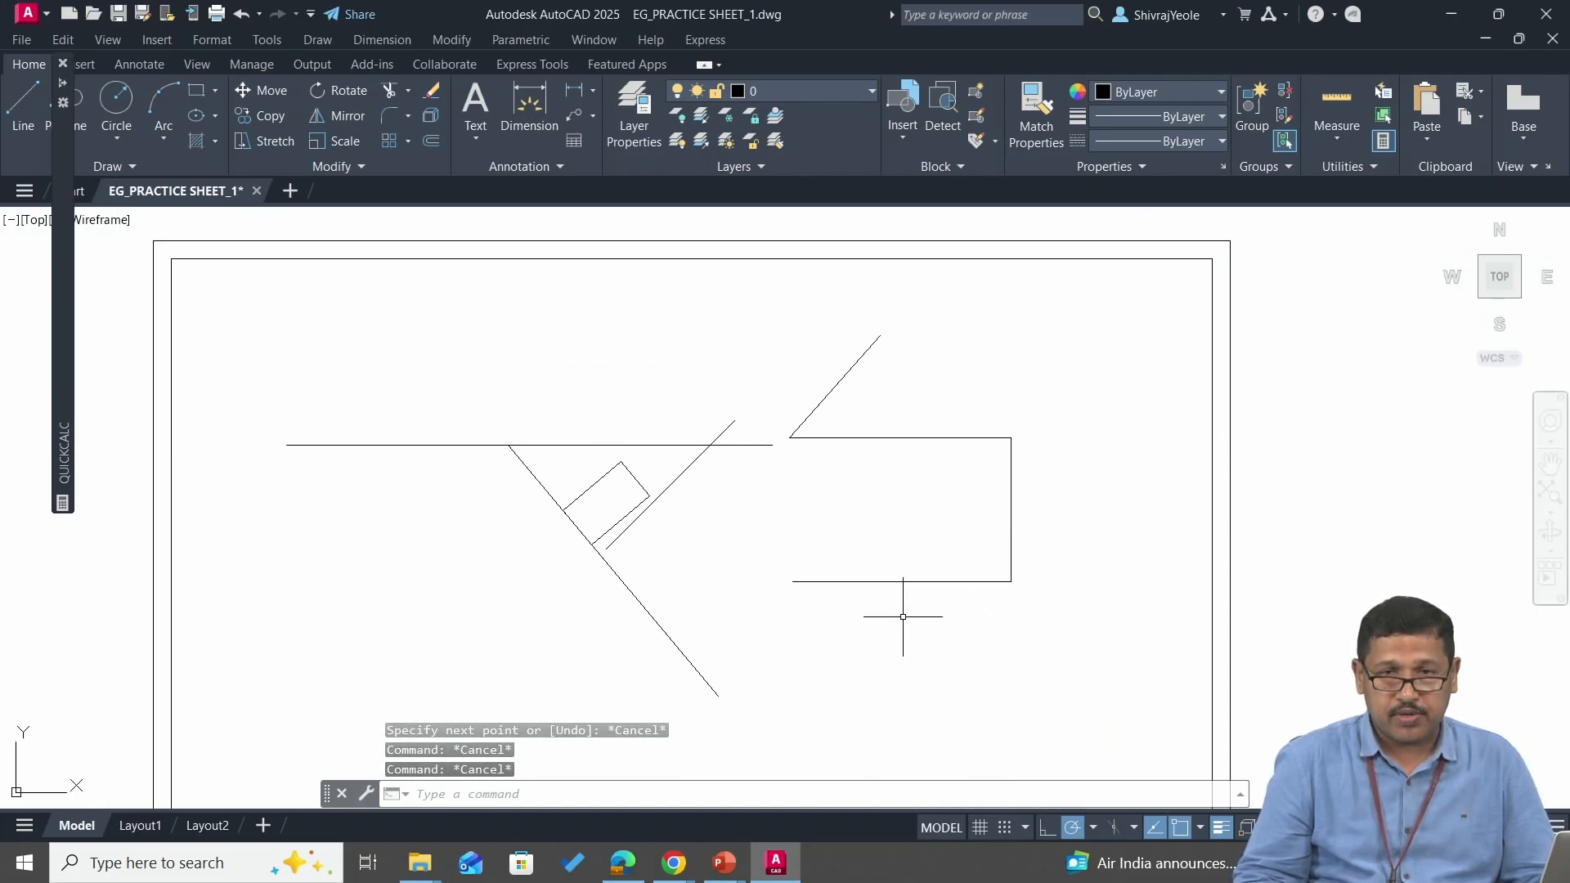
pyautogui.click(1021, 660)
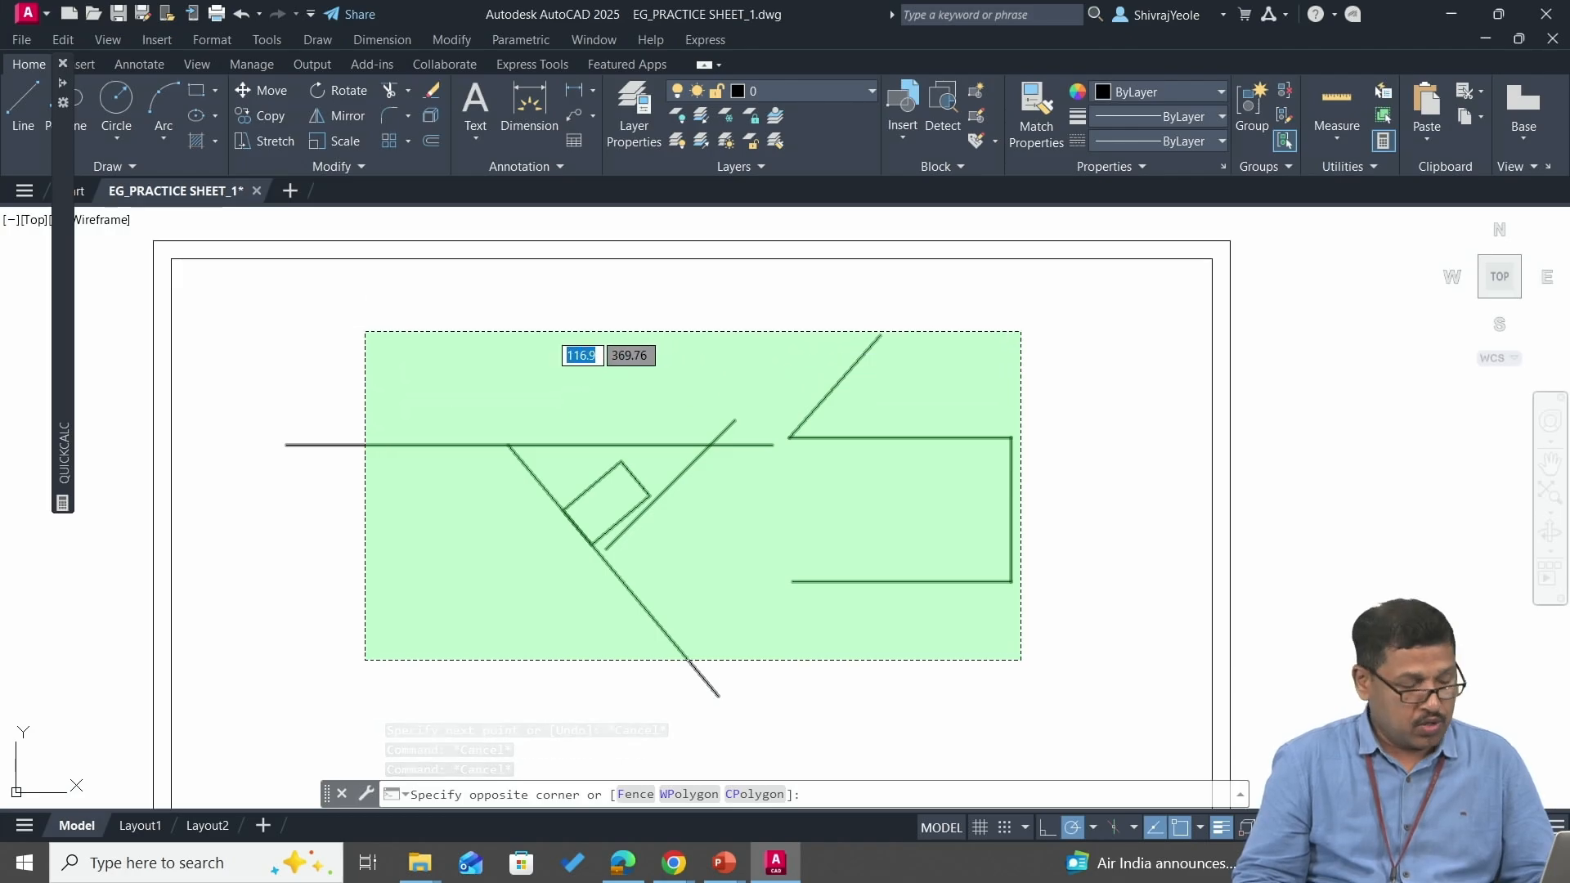
pyautogui.click(365, 331)
pyautogui.press('Delete')
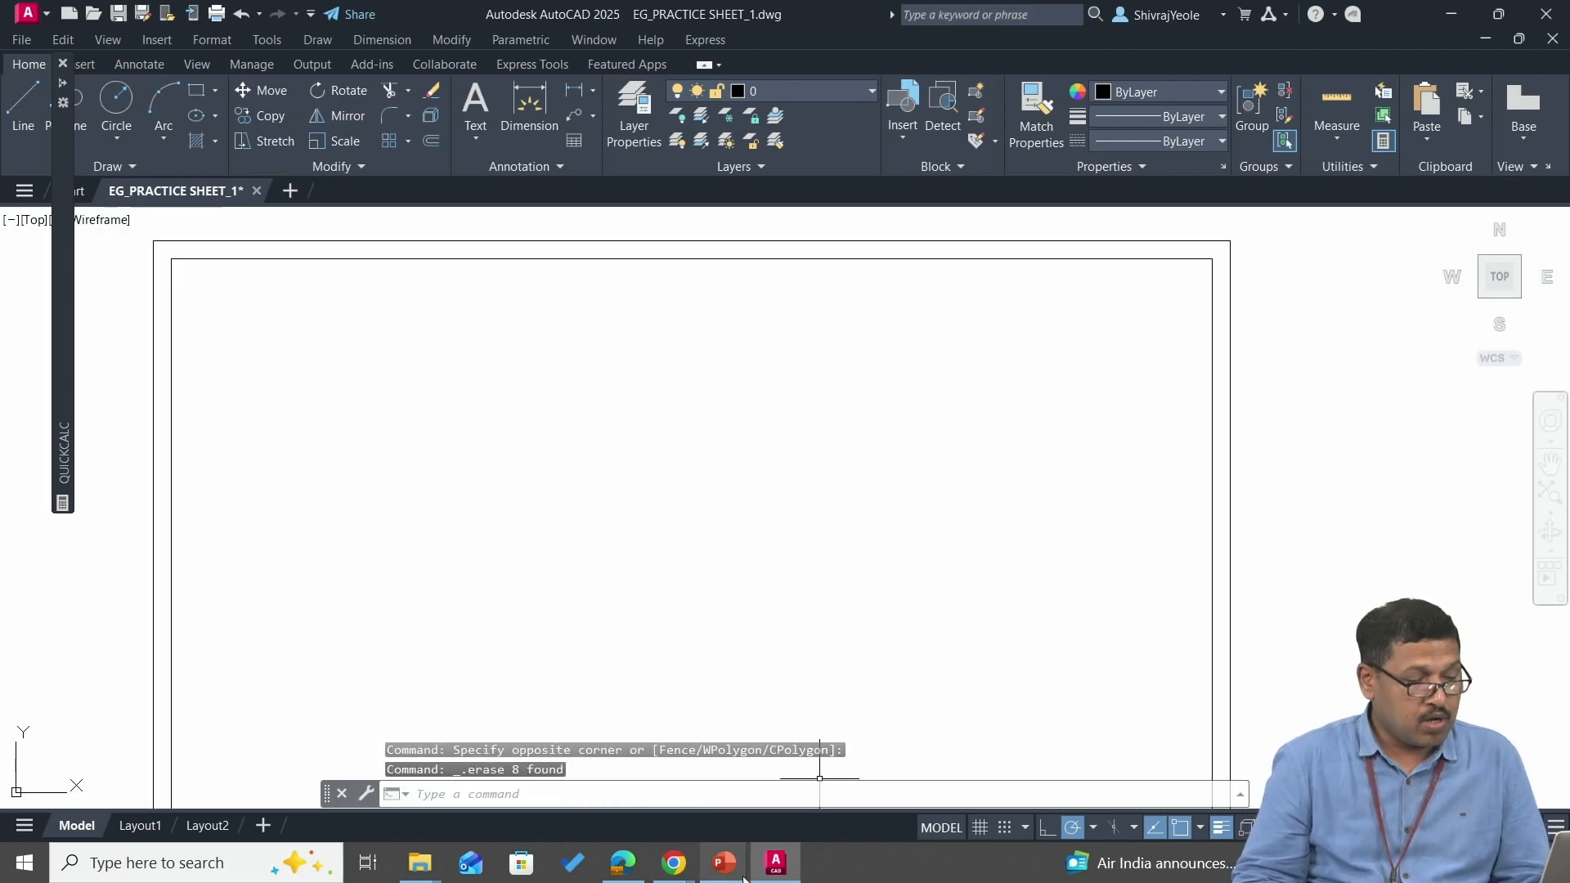
# - Switch to the PowerPoint slide show and advance to the Practice Task slide
pyautogui.moveTo(724, 862)
pyautogui.click(834, 809)
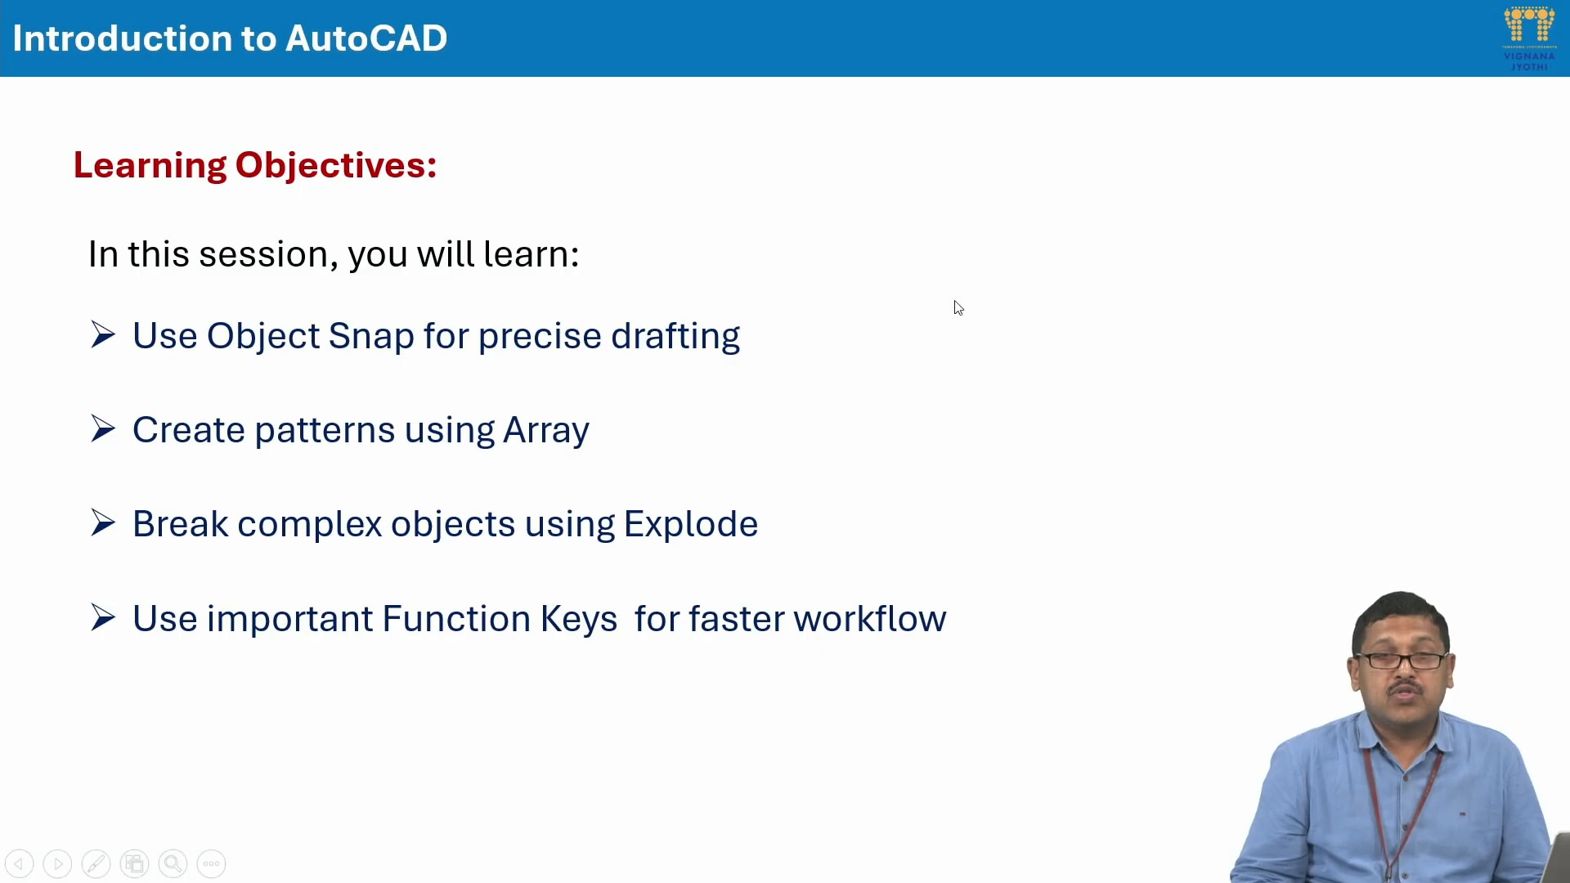
pyautogui.click(978, 330)
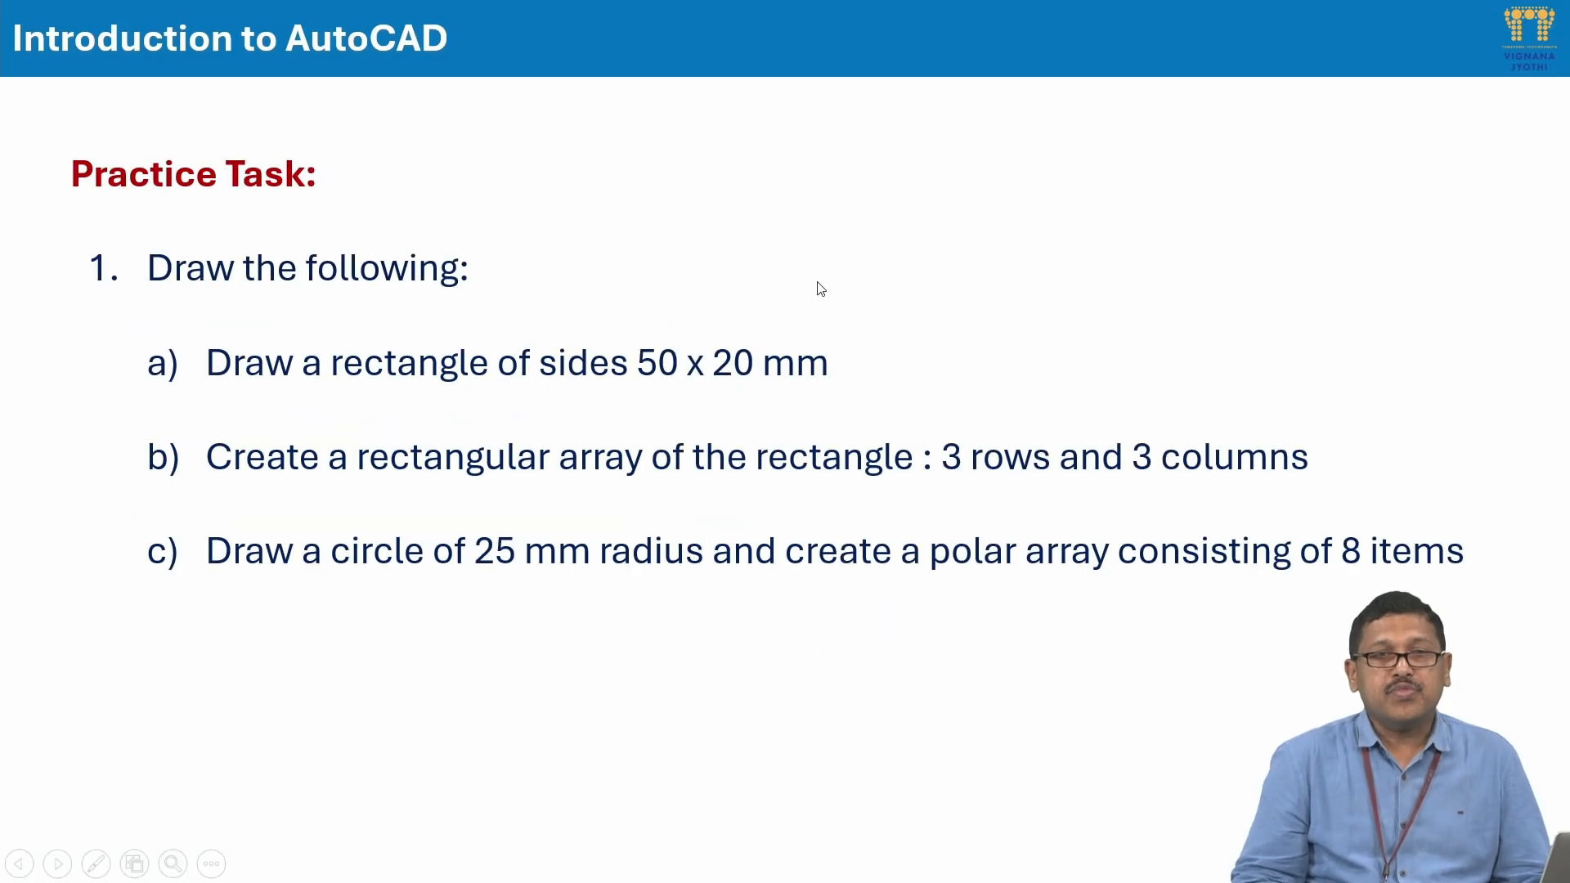